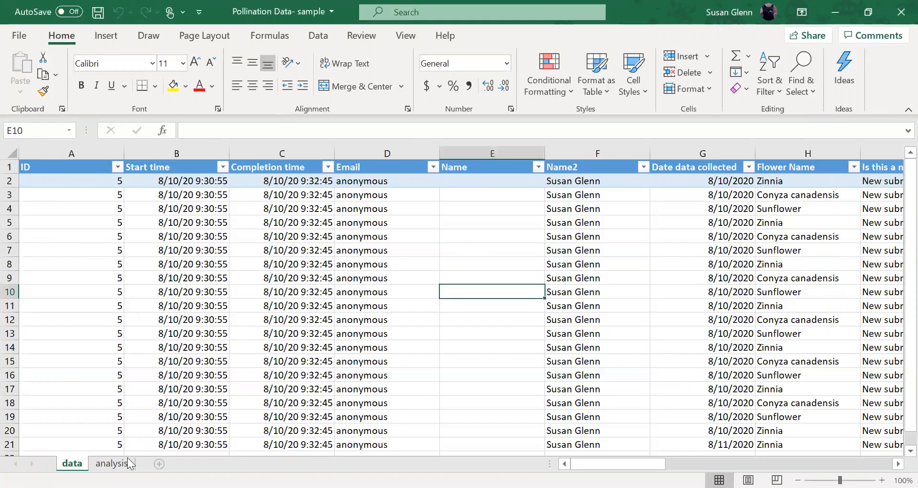
Step: Add a new worksheet after the analysis sheet and name it "example"
{"action": "left_click", "coordinate": [111, 463]}
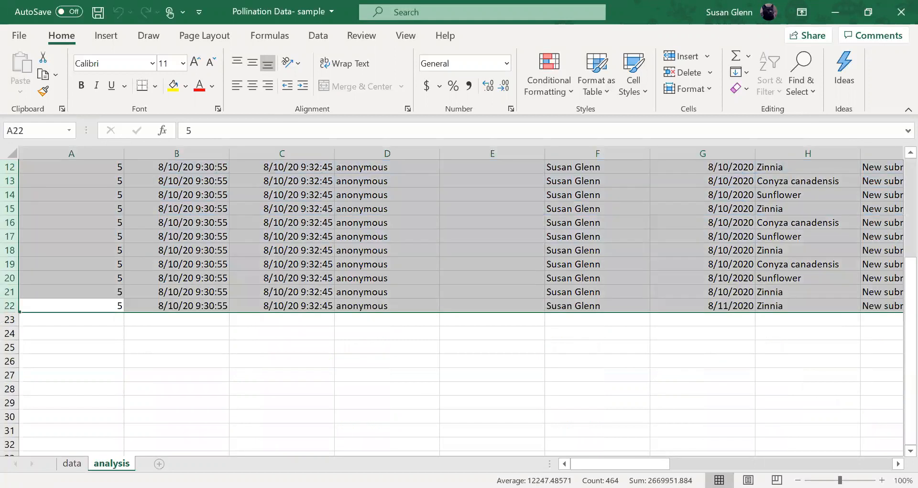
{"action": "left_click", "coordinate": [160, 463]}
{"action": "double_click", "coordinate": [163, 464]}
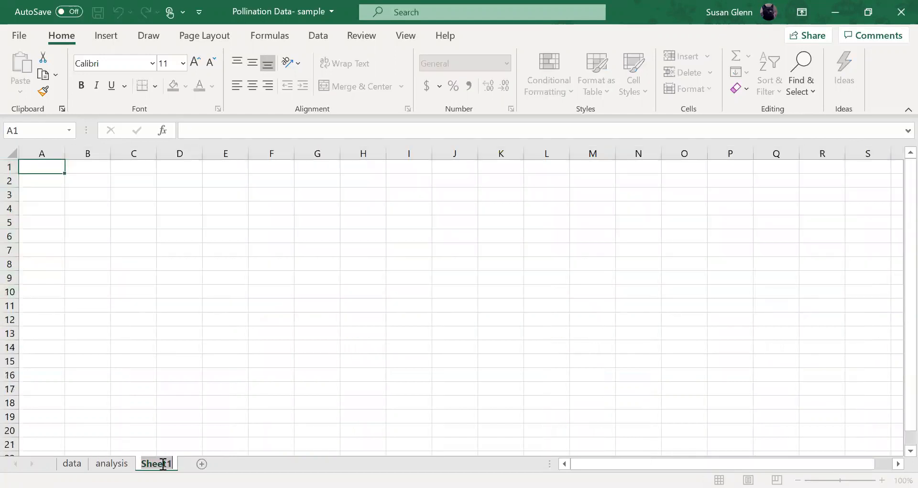
{"action": "type", "text": "example"}
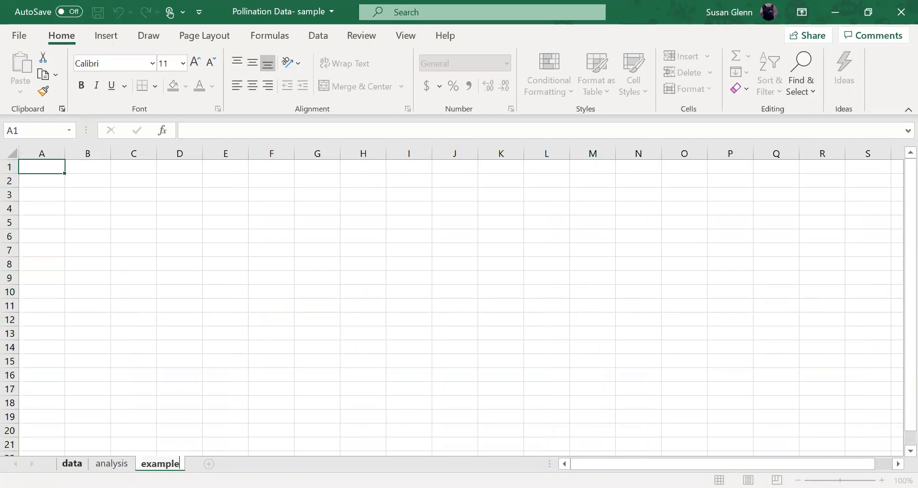
Step: Select all cells on the data sheet
{"action": "left_click", "coordinate": [72, 463]}
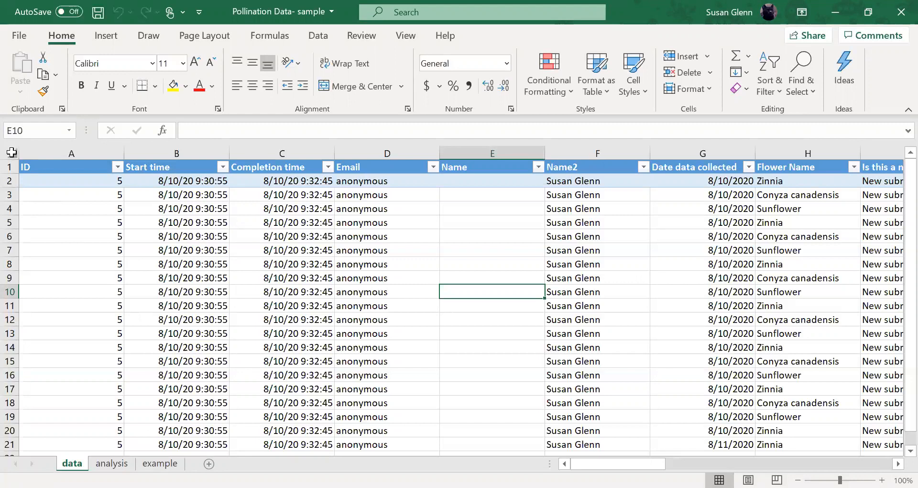
{"action": "left_click", "coordinate": [11, 152]}
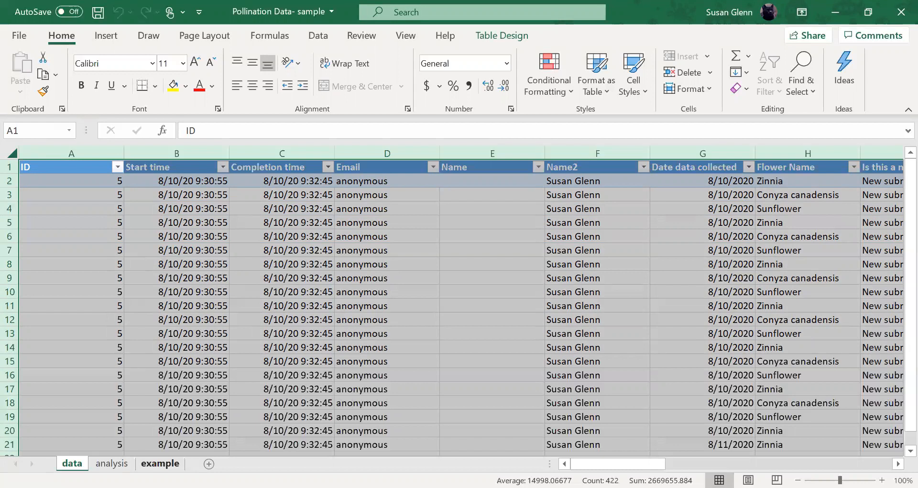
{"action": "left_click", "coordinate": [159, 463]}
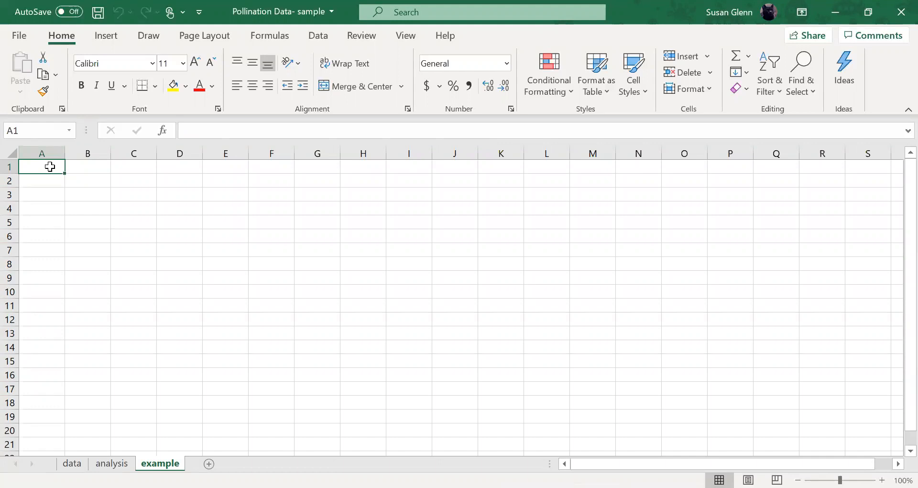
{"action": "right_click", "coordinate": [52, 167]}
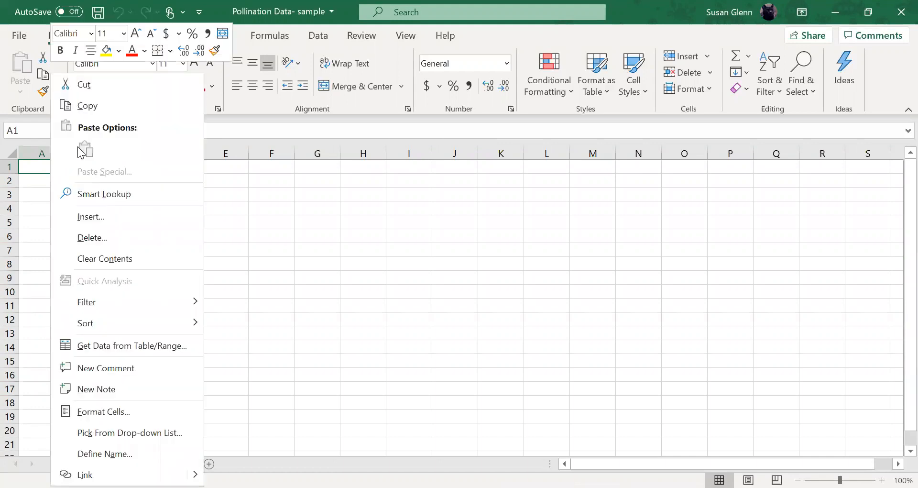
{"action": "key", "text": "Escape"}
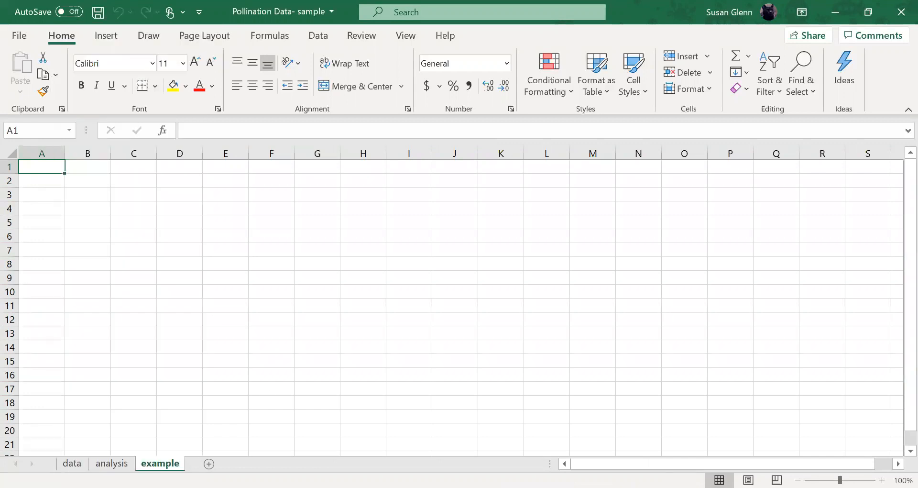
{"action": "left_click", "coordinate": [72, 463]}
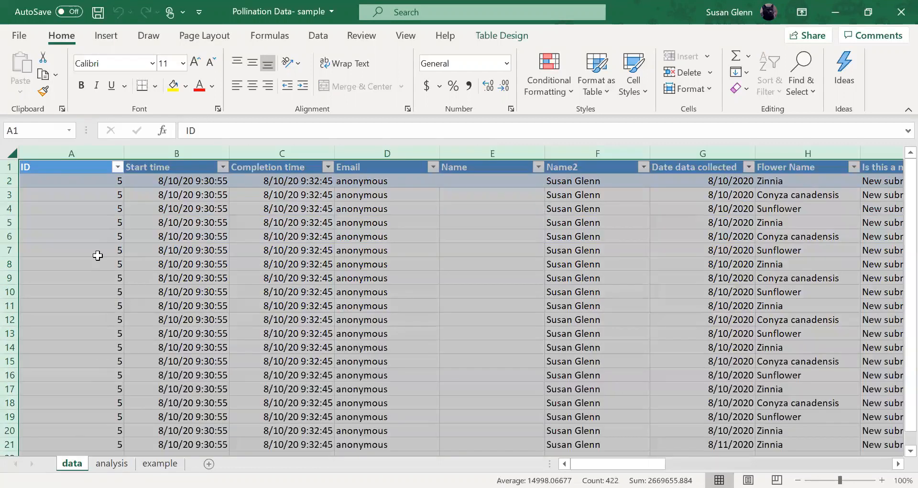
Step: Copy the selected cells of the data sheet and paste them as values only at A1 of the example sheet
{"action": "right_click", "coordinate": [60, 203]}
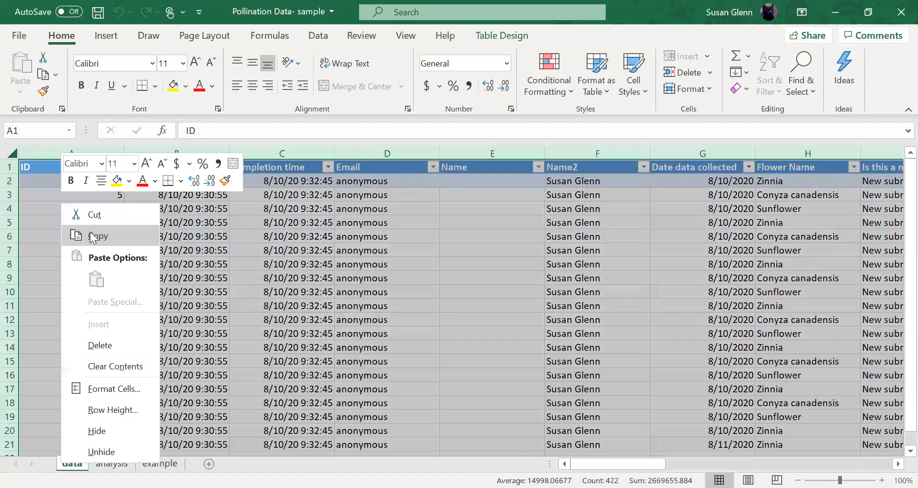
{"action": "left_click", "coordinate": [89, 291]}
{"action": "left_click", "coordinate": [160, 463]}
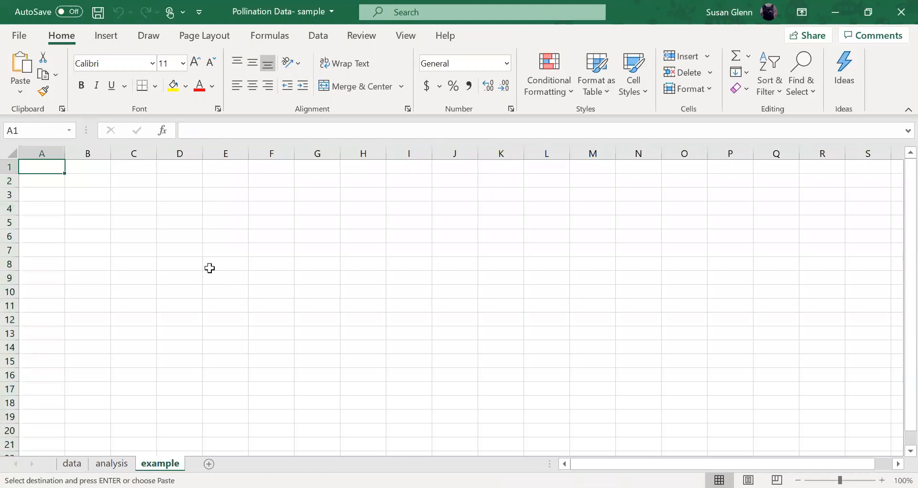
{"action": "right_click", "coordinate": [48, 165]}
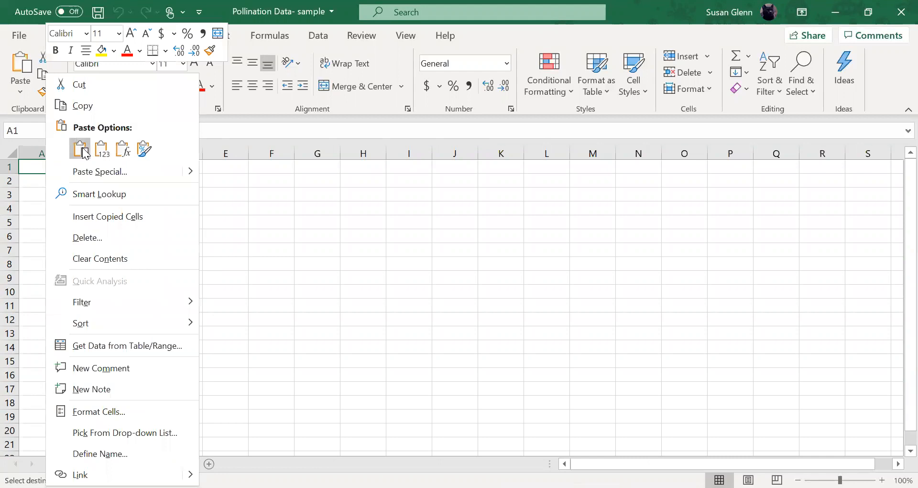
{"action": "left_click", "coordinate": [81, 149]}
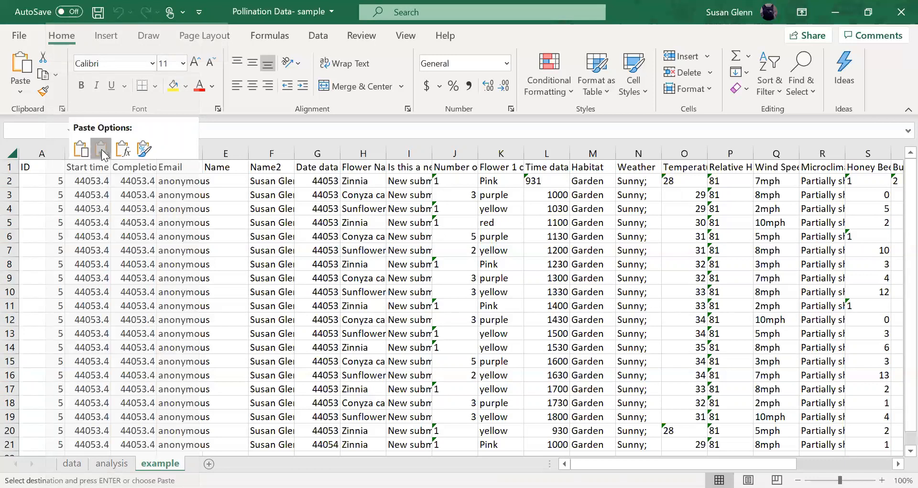
{"action": "left_click", "coordinate": [101, 149]}
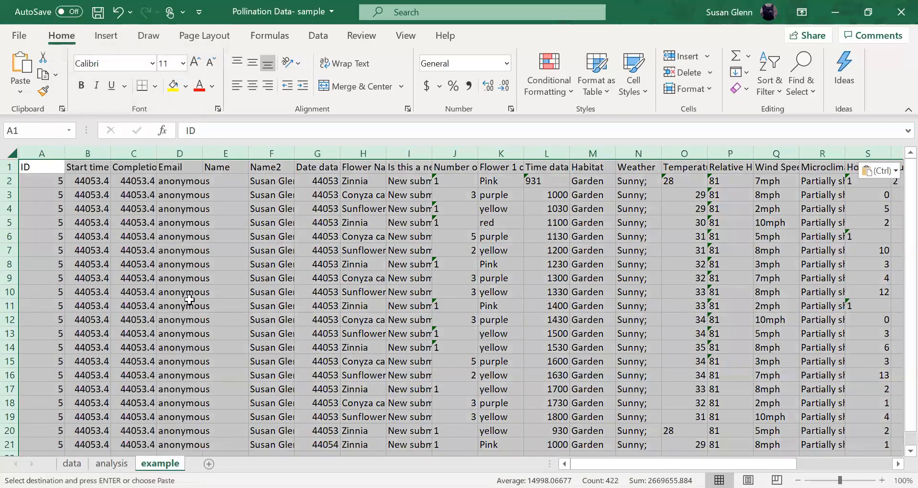
Step: Wrap the text of the header row, row 1, on the example sheet
{"action": "left_click", "coordinate": [189, 299]}
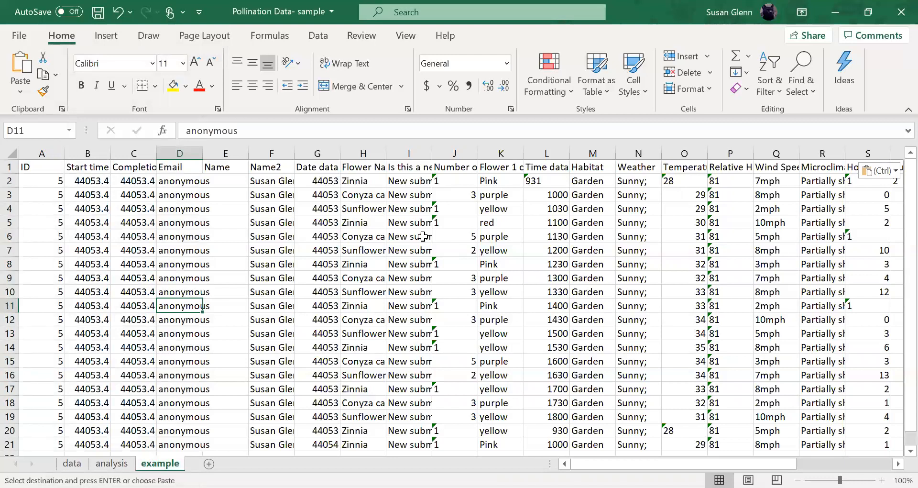
{"action": "left_click", "coordinate": [9, 166]}
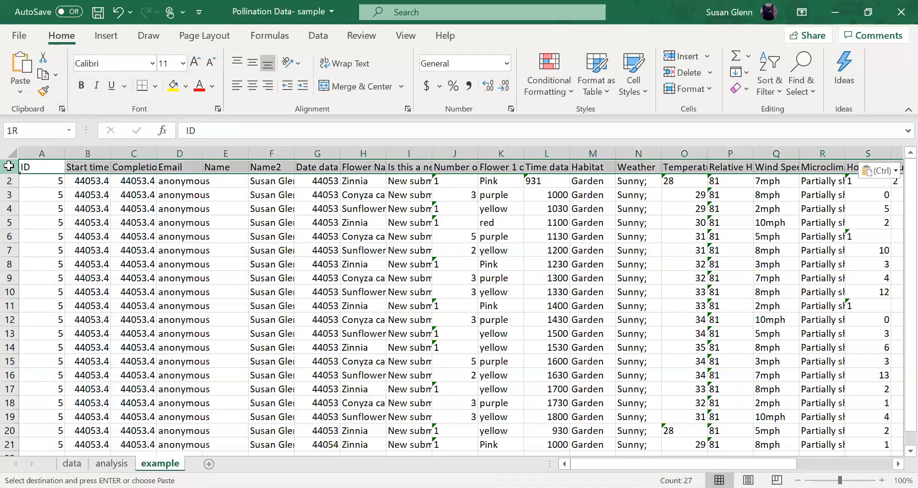
{"action": "left_click", "coordinate": [349, 66]}
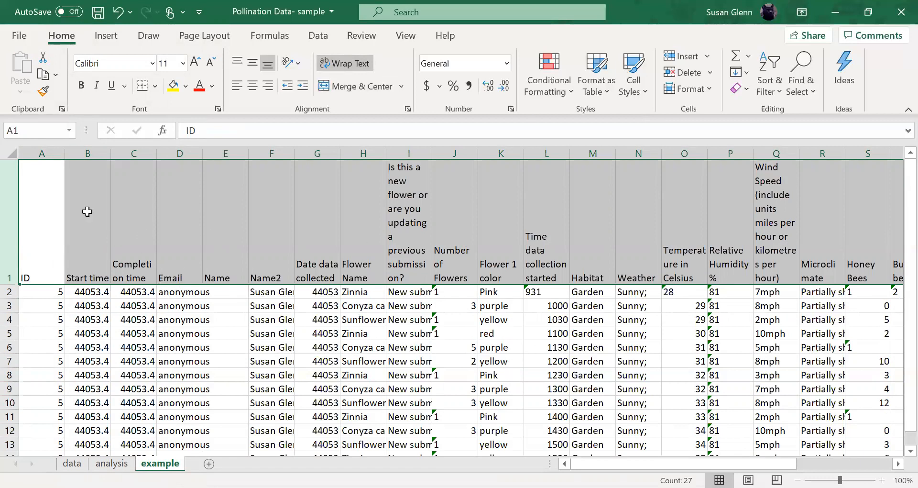
Step: Delete columns A through E, from ID to Name, on the example sheet
{"action": "left_click", "coordinate": [37, 157]}
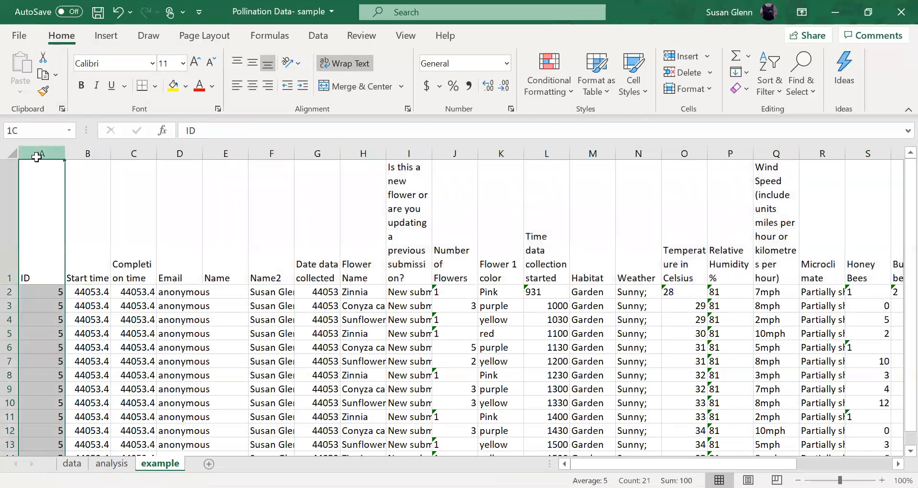
{"action": "left_click", "coordinate": [221, 149], "text": "shift"}
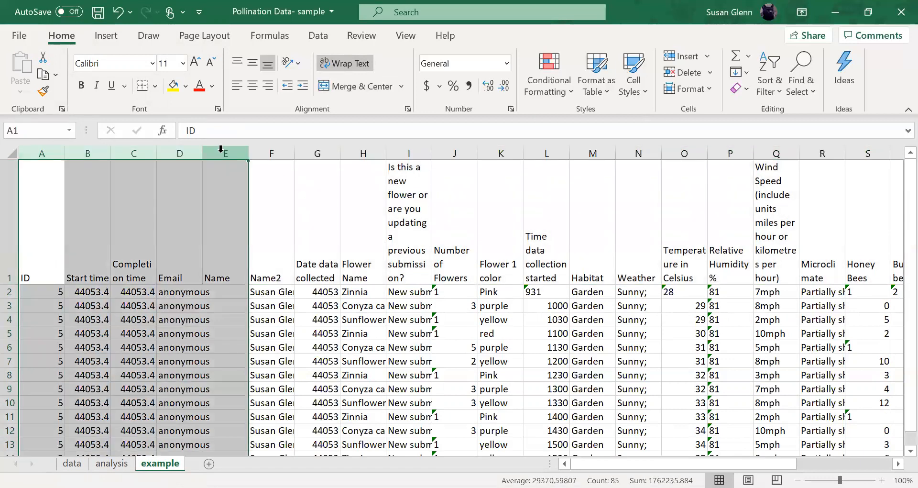
{"action": "right_click", "coordinate": [221, 150]}
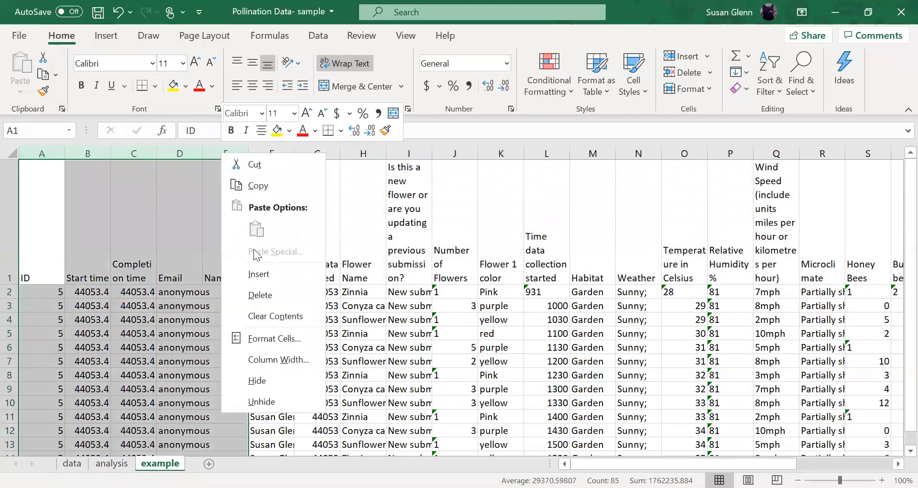
{"action": "left_click", "coordinate": [260, 295]}
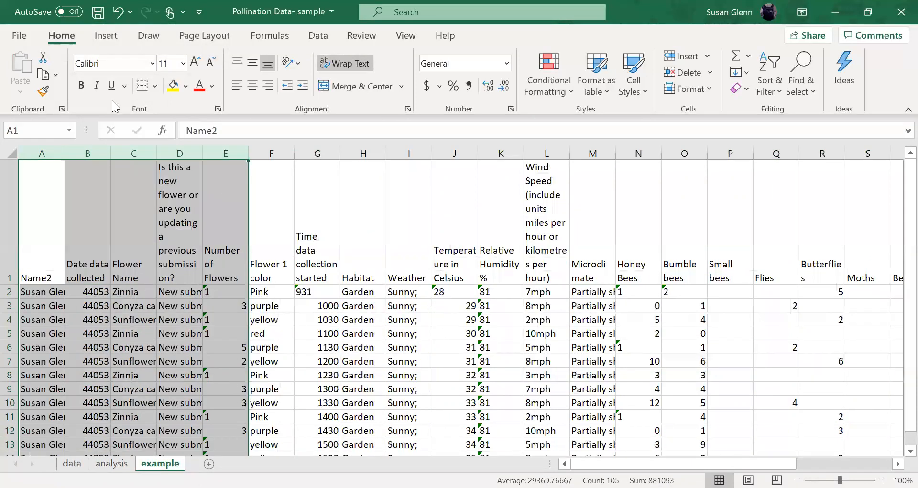
{"action": "left_click", "coordinate": [418, 294]}
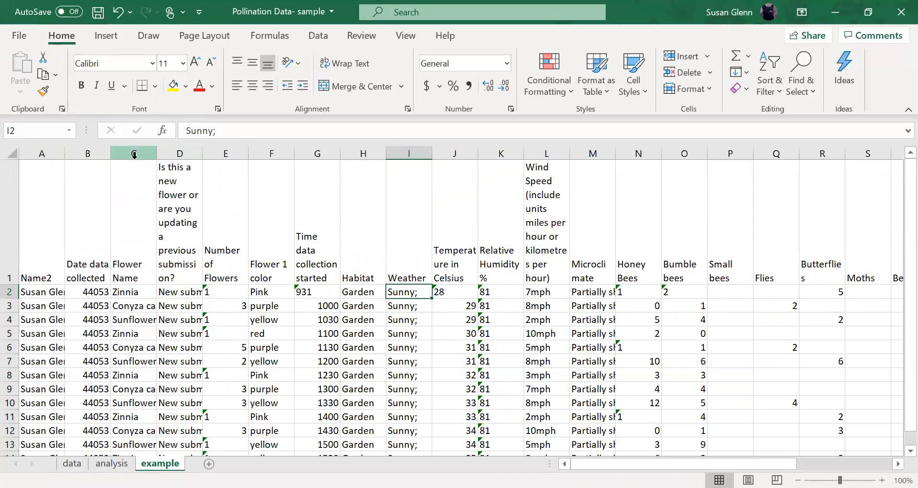
Step: Widen the Flower Name and new-or-updated submission columns, C and D, so their entries fit in full
{"action": "left_click", "coordinate": [151, 156]}
{"action": "left_click_drag", "start_coordinate": [151, 156], "coordinate": [180, 153]}
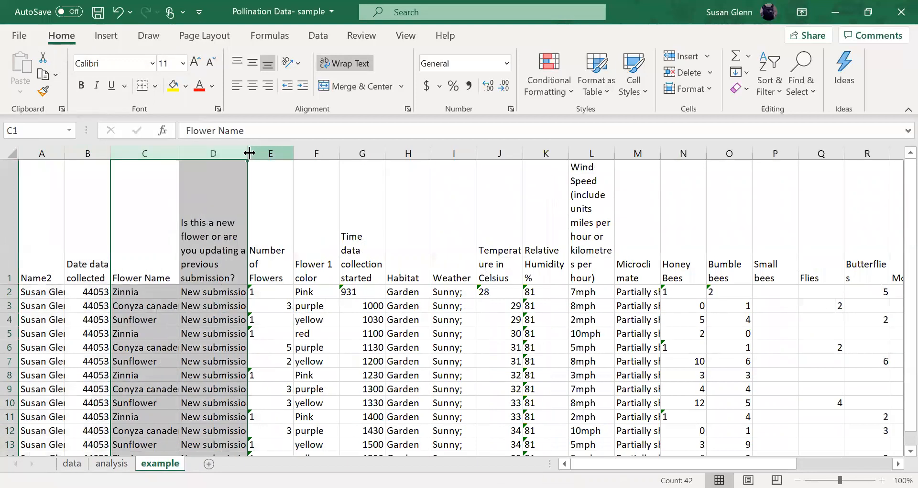
{"action": "left_click_drag", "start_coordinate": [243, 155], "coordinate": [298, 155]}
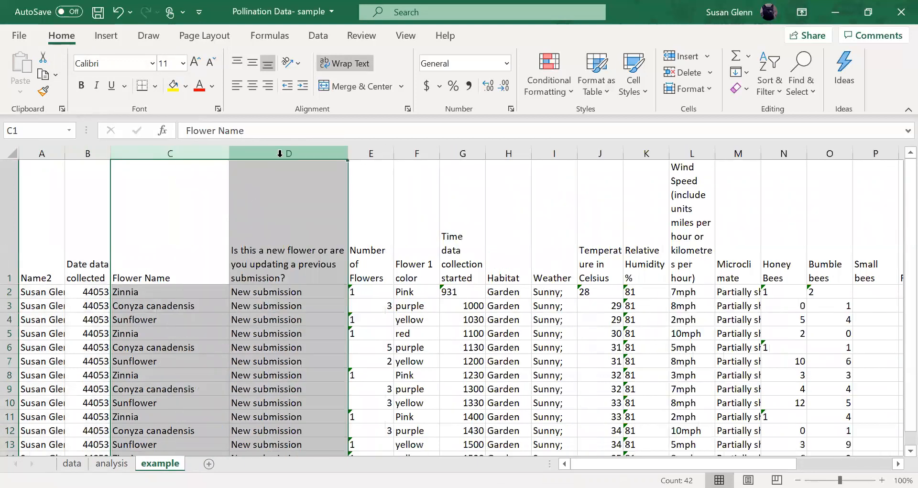
Step: Format the collection dates in B2:B21 as Short Date
{"action": "left_click", "coordinate": [88, 291]}
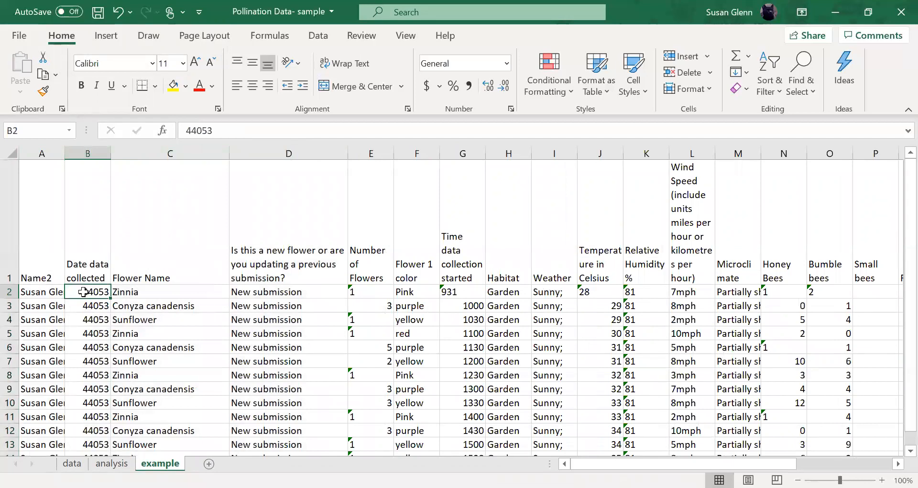
{"action": "scroll", "coordinate": [83, 287], "scroll_direction": "down", "scroll_amount": 5}
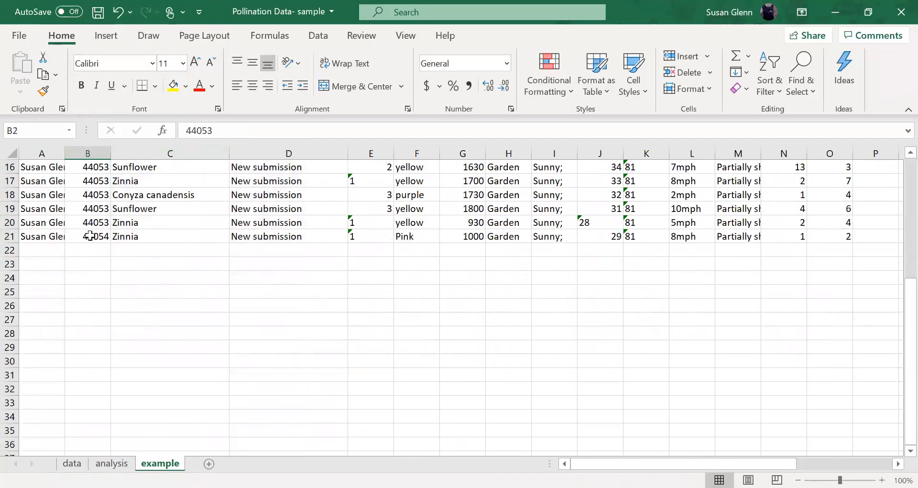
{"action": "left_click", "coordinate": [90, 235], "text": "shift"}
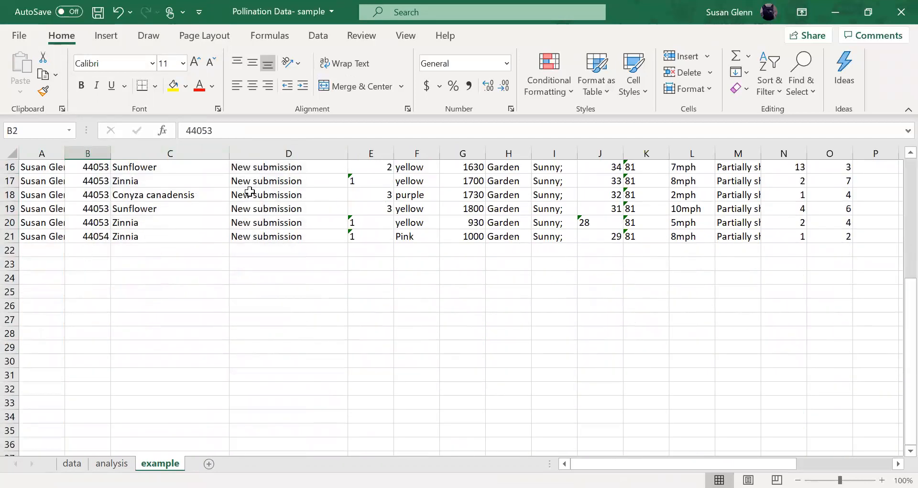
{"action": "left_click", "coordinate": [507, 62]}
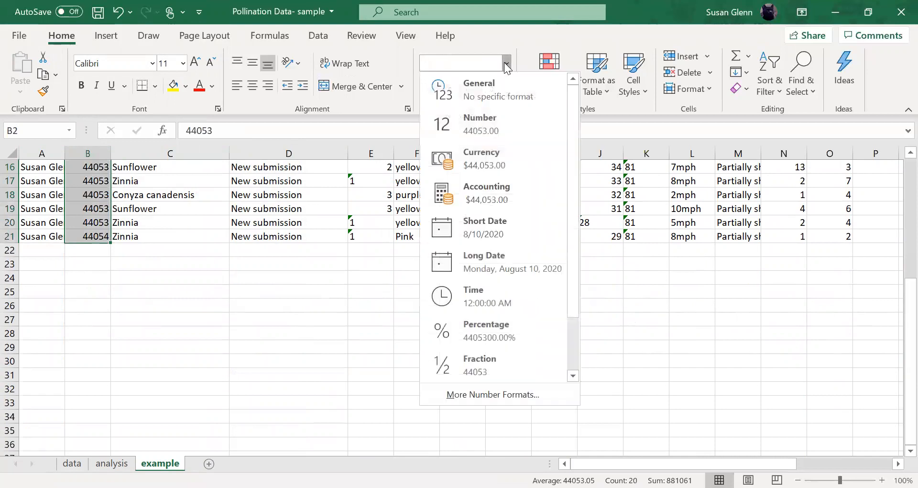
{"action": "left_click", "coordinate": [484, 221]}
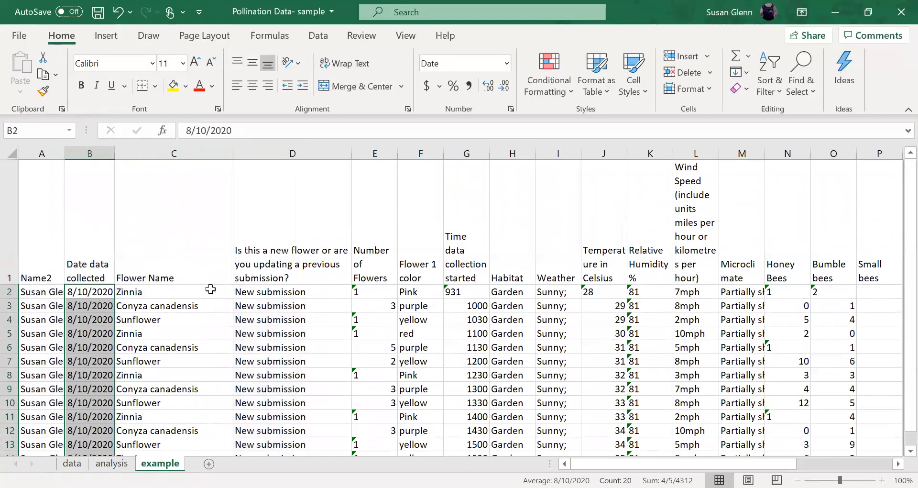
{"action": "left_click", "coordinate": [77, 318]}
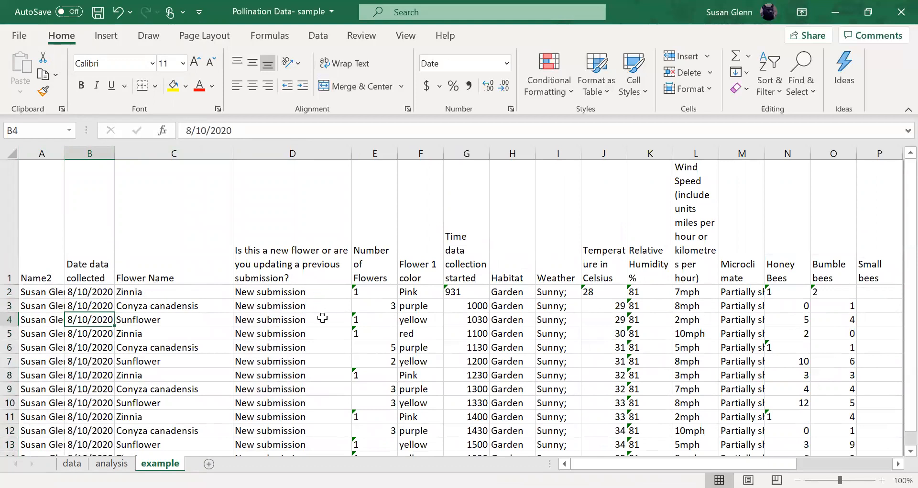
Step: Format the flower counts in E2:E21 as Number with no decimal places
{"action": "left_click", "coordinate": [286, 319]}
{"action": "left_click_drag", "start_coordinate": [378, 292], "coordinate": [358, 430]}
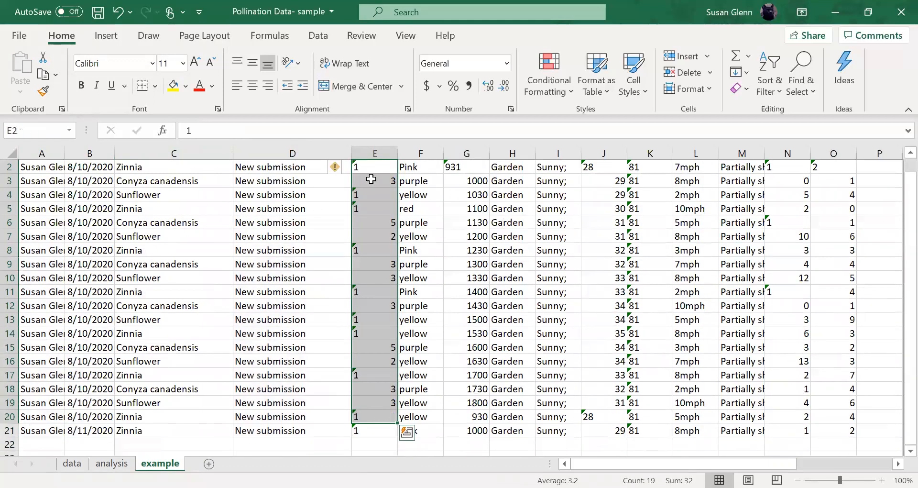
{"action": "left_click", "coordinate": [374, 153]}
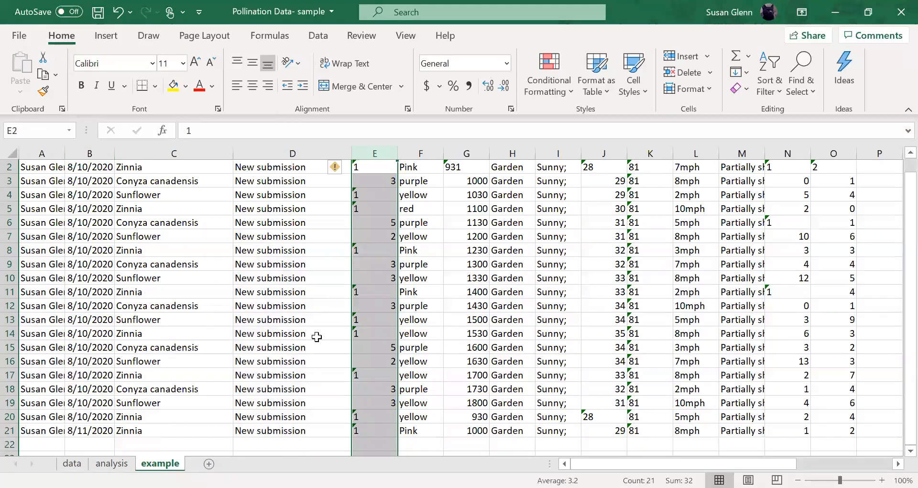
{"action": "left_click", "coordinate": [337, 361]}
{"action": "left_click_drag", "start_coordinate": [366, 434], "coordinate": [360, 154]}
{"action": "left_click", "coordinate": [502, 63]}
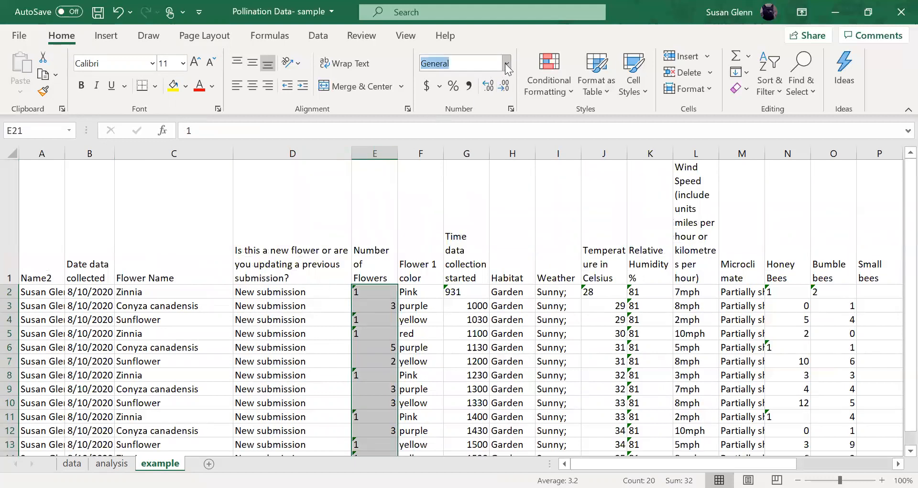
{"action": "left_click", "coordinate": [506, 63]}
{"action": "left_click", "coordinate": [476, 124]}
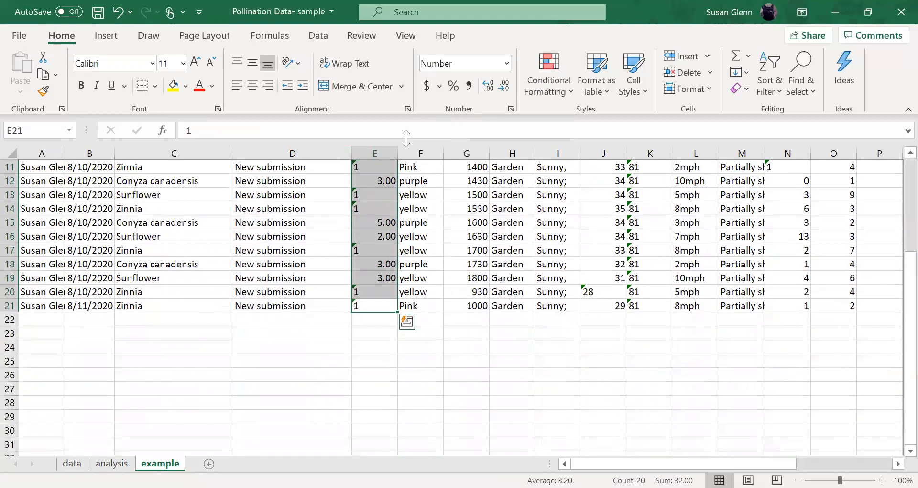
{"action": "left_click", "coordinate": [504, 88]}
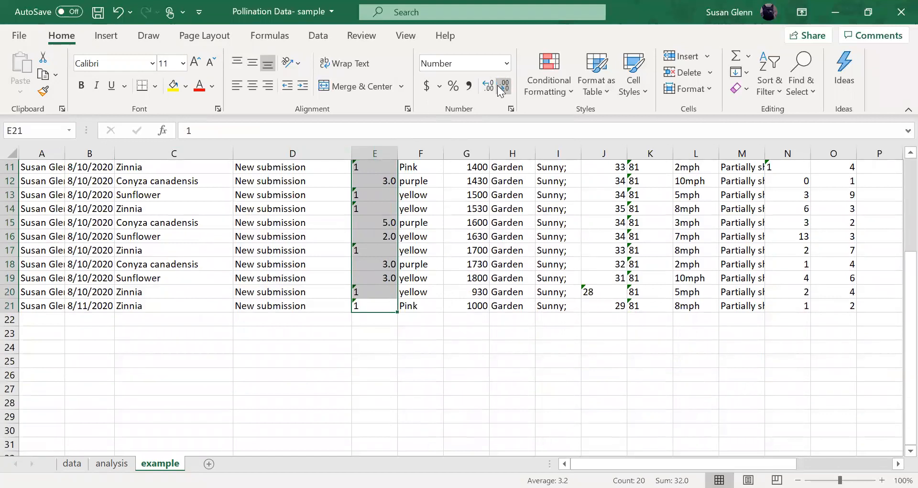
{"action": "left_click", "coordinate": [504, 89]}
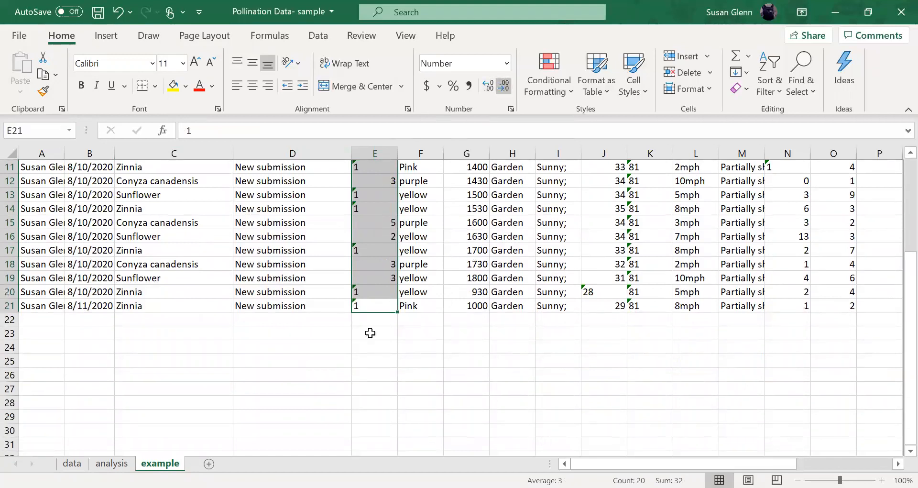
Step: Check the Number of Flowers column, from E2 to E21, for entries that are stored as text
{"action": "left_click", "coordinate": [351, 345]}
{"action": "left_click", "coordinate": [361, 305]}
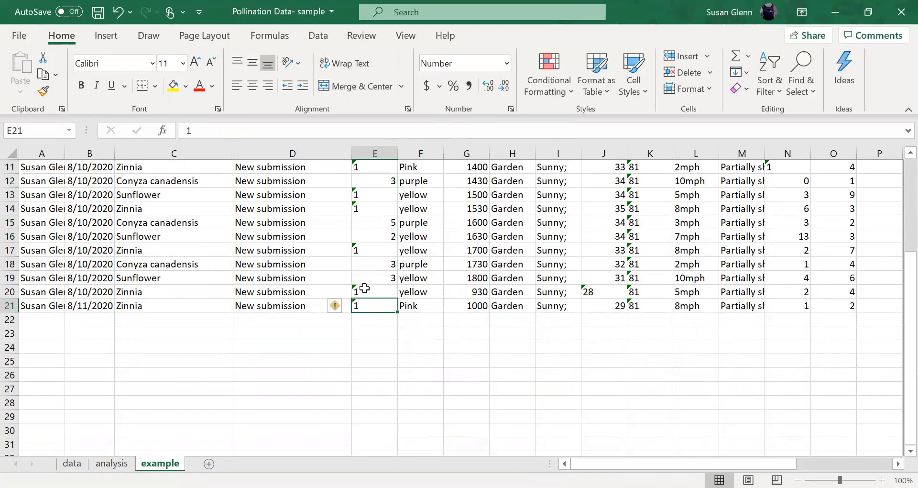
{"action": "scroll", "coordinate": [360, 293], "scroll_direction": "up", "scroll_amount": 4}
{"action": "left_click", "coordinate": [359, 294]}
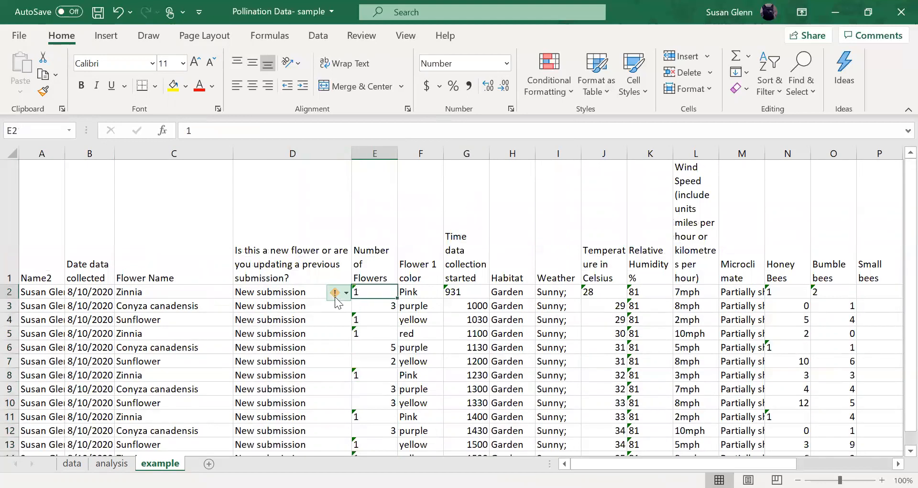
{"action": "scroll", "coordinate": [668, 318], "scroll_direction": "down", "scroll_amount": 2}
{"action": "scroll", "coordinate": [617, 318], "scroll_direction": "up", "scroll_amount": 2}
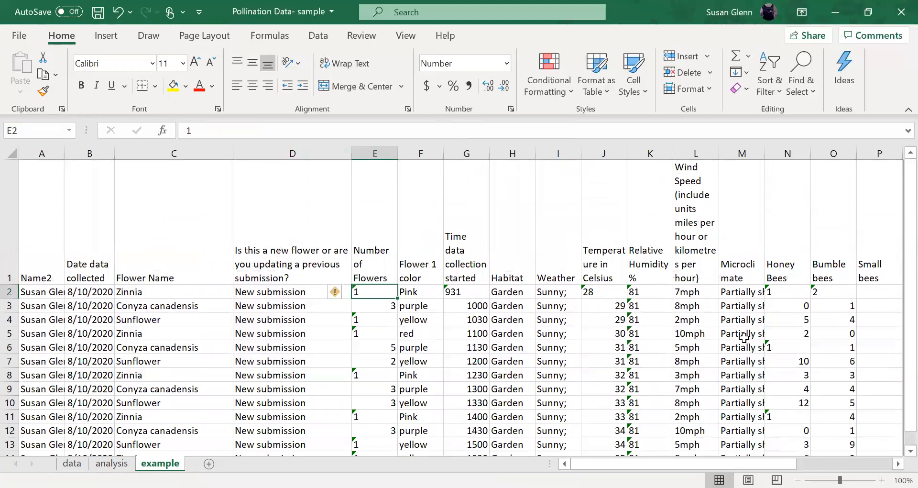
{"action": "scroll", "coordinate": [588, 387], "scroll_direction": "down", "scroll_amount": 1}
{"action": "scroll", "coordinate": [546, 363], "scroll_direction": "up", "scroll_amount": 1}
Step: Examine the collection start times in column G and sample entries in the name, date and flower name columns
{"action": "left_click", "coordinate": [467, 293]}
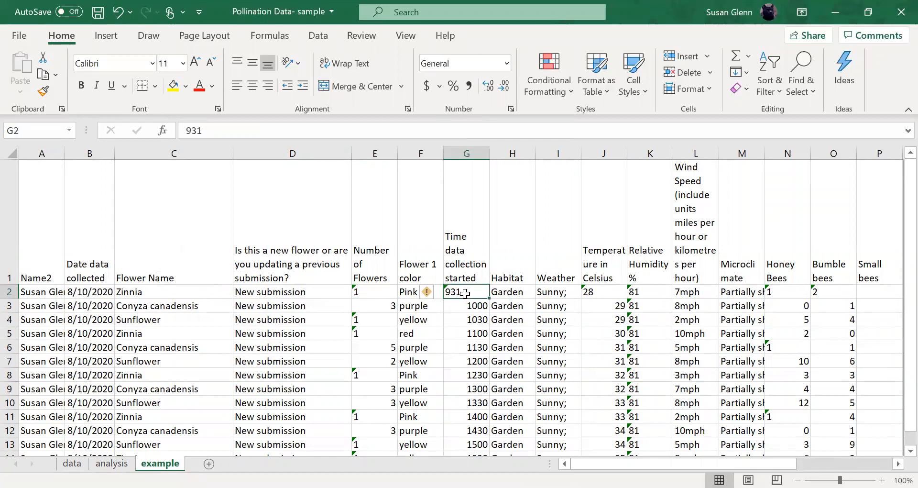
{"action": "scroll", "coordinate": [465, 292], "scroll_direction": "down", "scroll_amount": 2}
{"action": "scroll", "coordinate": [464, 294], "scroll_direction": "up", "scroll_amount": 1}
{"action": "scroll", "coordinate": [465, 294], "scroll_direction": "down", "scroll_amount": 1}
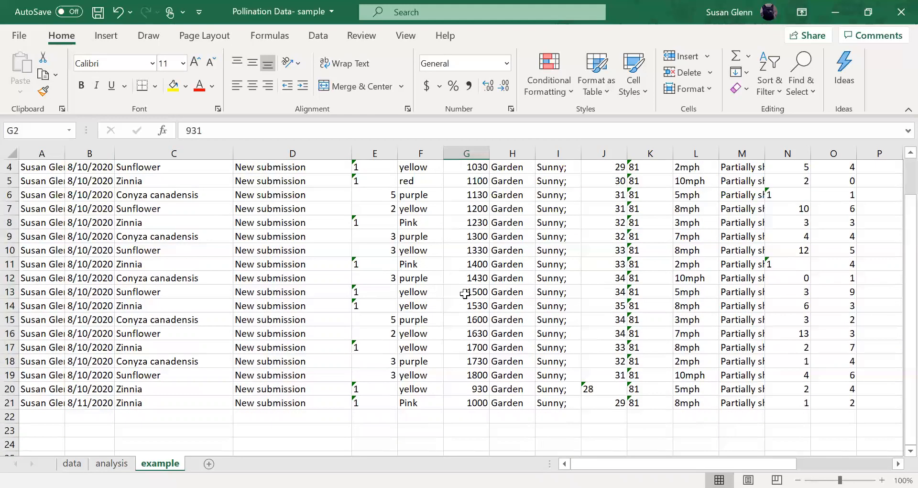
{"action": "scroll", "coordinate": [465, 293], "scroll_direction": "up", "scroll_amount": 1}
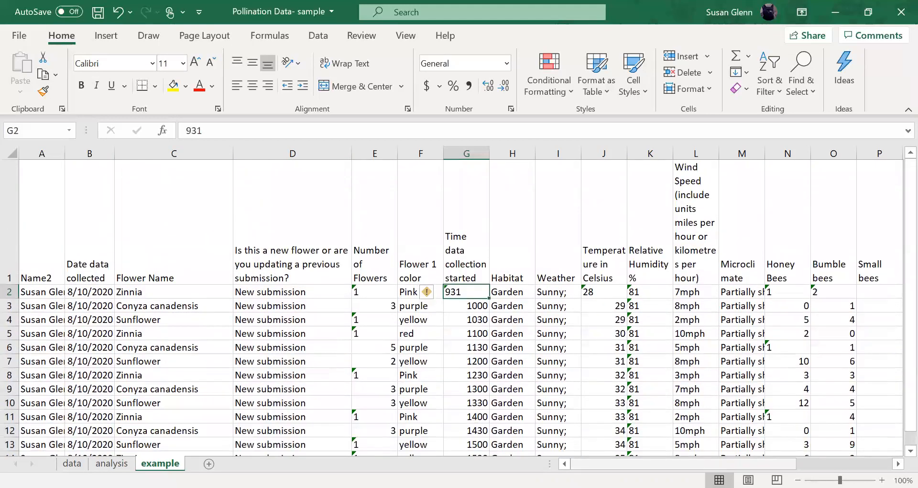
{"action": "left_click_drag", "start_coordinate": [684, 464], "coordinate": [779, 464]}
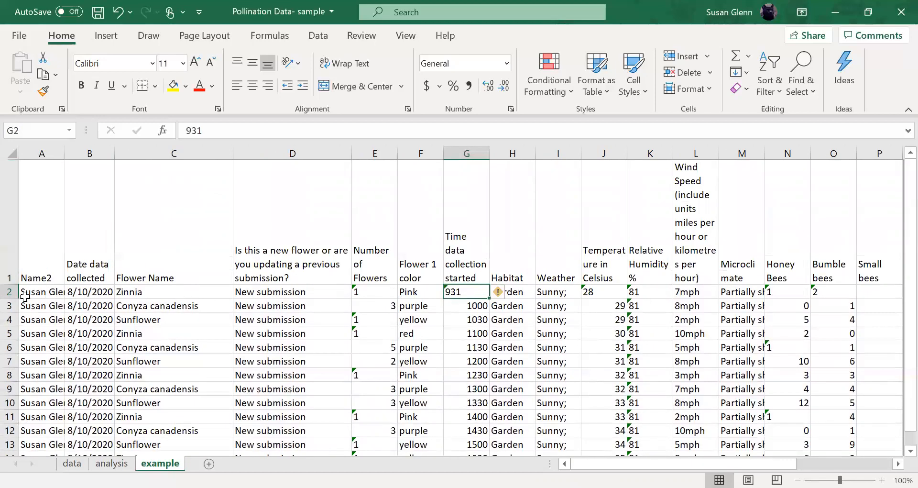
{"action": "left_click", "coordinate": [25, 296]}
{"action": "left_click", "coordinate": [22, 322]}
{"action": "left_click", "coordinate": [147, 294]}
{"action": "left_click", "coordinate": [151, 308]}
{"action": "left_click", "coordinate": [96, 304]}
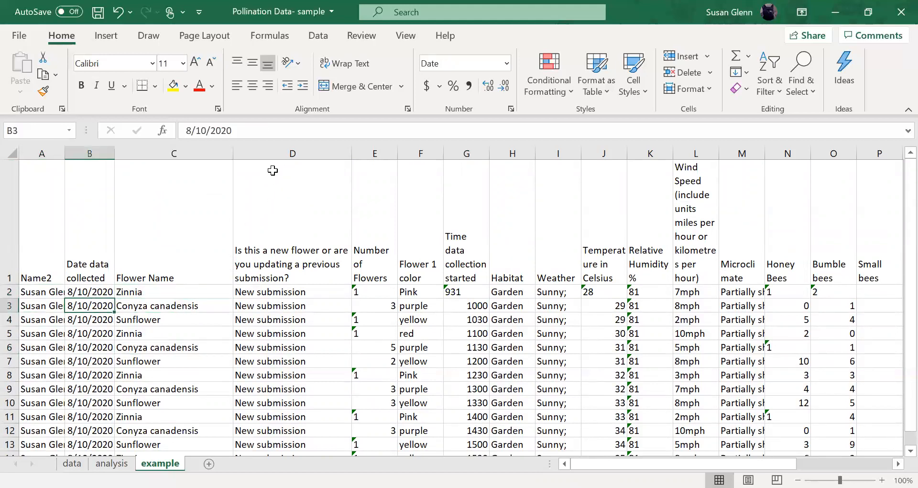
Step: Review columns D through L one by one, from the submission type to the wind speed, for data needing cleanup
{"action": "left_click", "coordinate": [274, 149]}
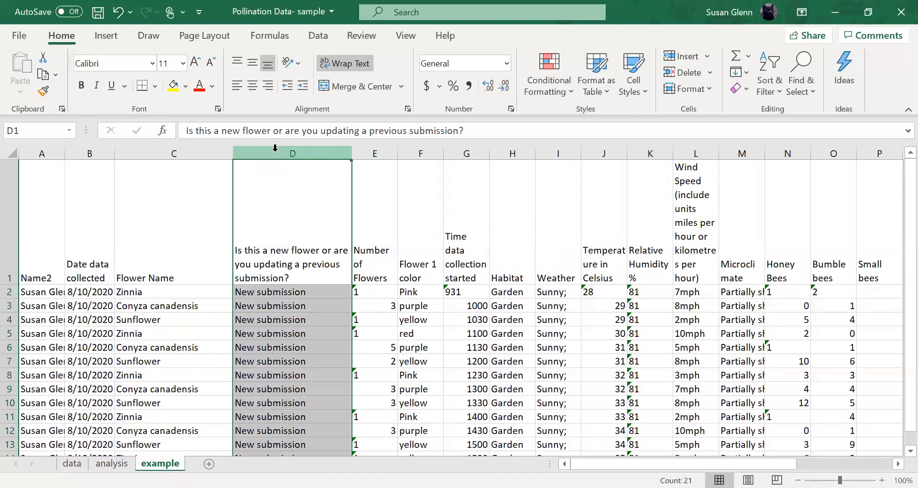
{"action": "left_click", "coordinate": [376, 153]}
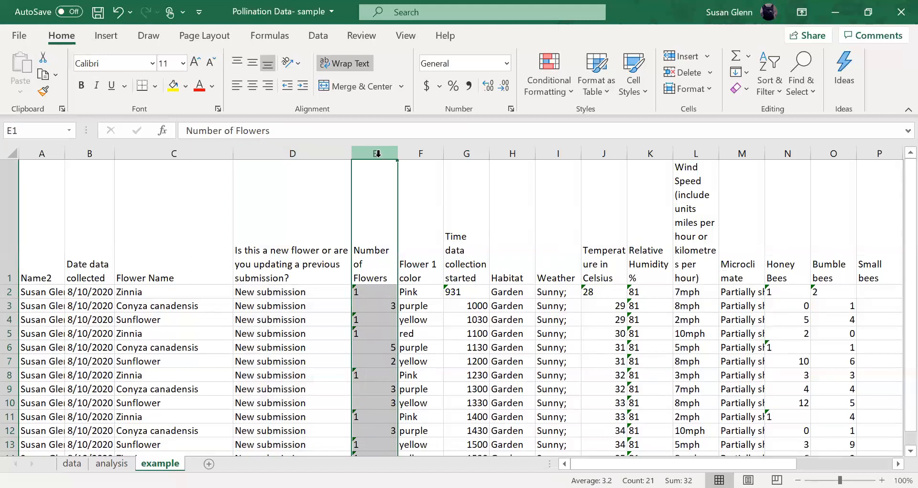
{"action": "left_click", "coordinate": [433, 153]}
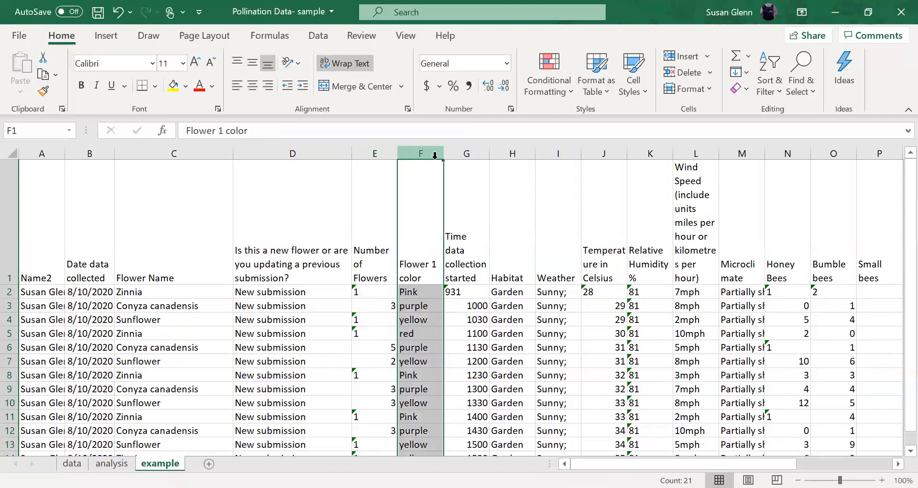
{"action": "left_click", "coordinate": [472, 154]}
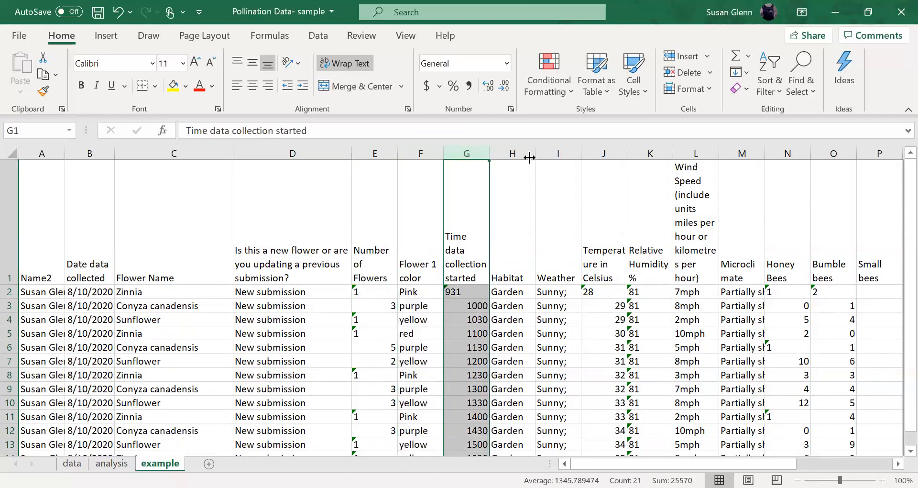
{"action": "left_click", "coordinate": [513, 151]}
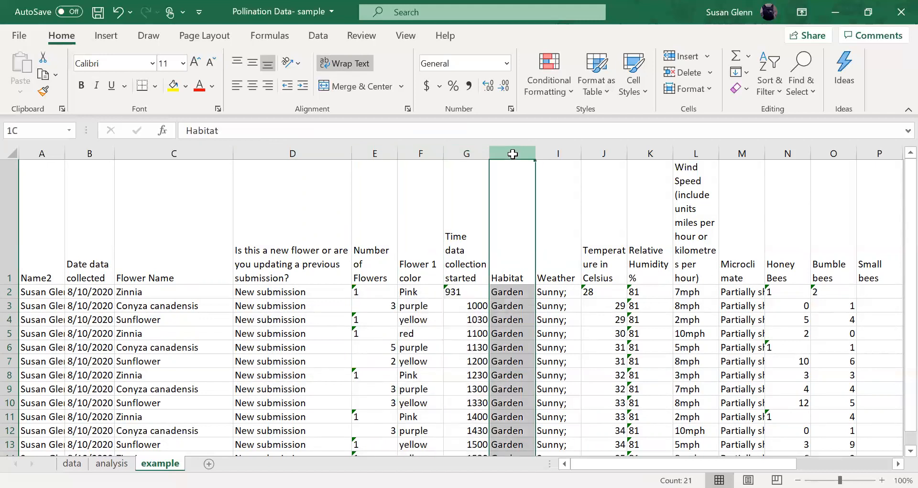
{"action": "left_click", "coordinate": [552, 152]}
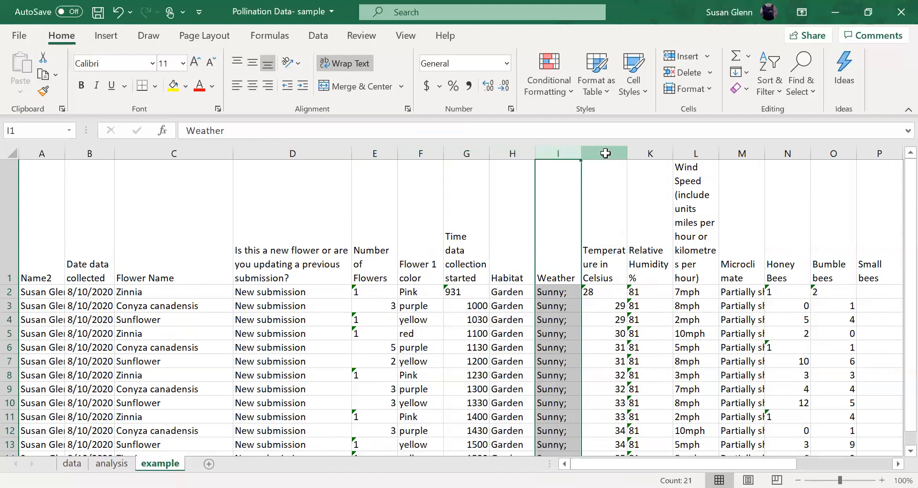
{"action": "left_click", "coordinate": [605, 153]}
{"action": "left_click", "coordinate": [649, 161]}
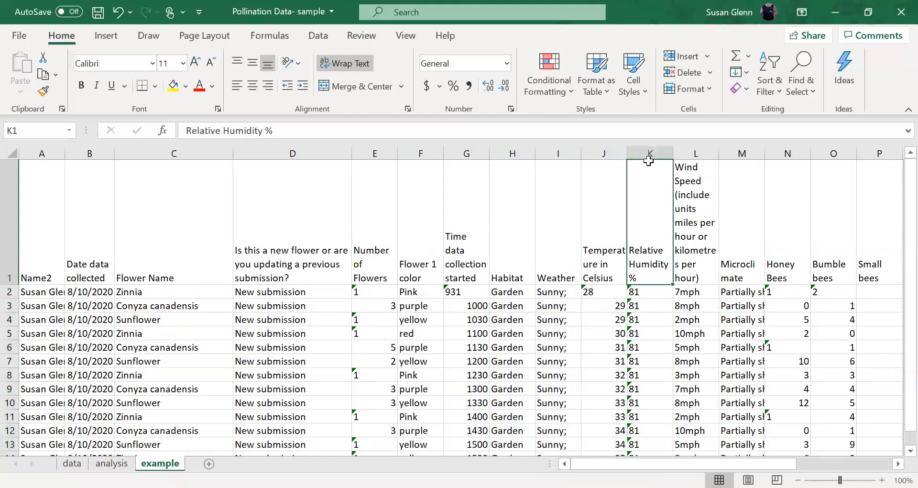
{"action": "left_click", "coordinate": [696, 151]}
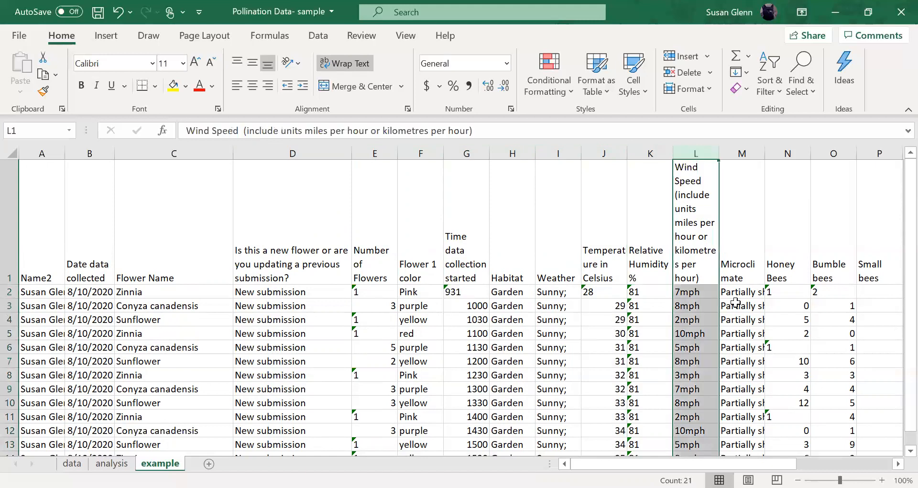
Step: Examine the wind speed entries in L2:L21 for units typed together with the numbers
{"action": "scroll", "coordinate": [732, 299], "scroll_direction": "down", "scroll_amount": 2}
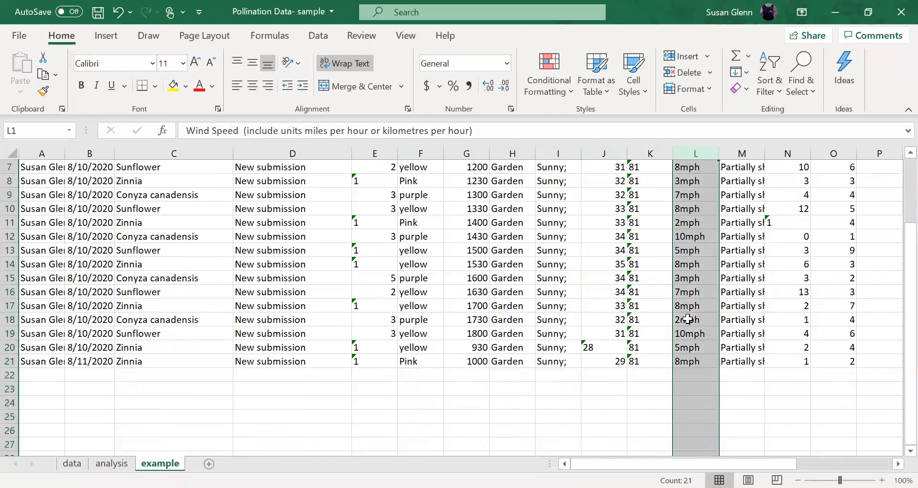
{"action": "scroll", "coordinate": [687, 318], "scroll_direction": "up", "scroll_amount": 2}
{"action": "scroll", "coordinate": [687, 316], "scroll_direction": "down", "scroll_amount": 1}
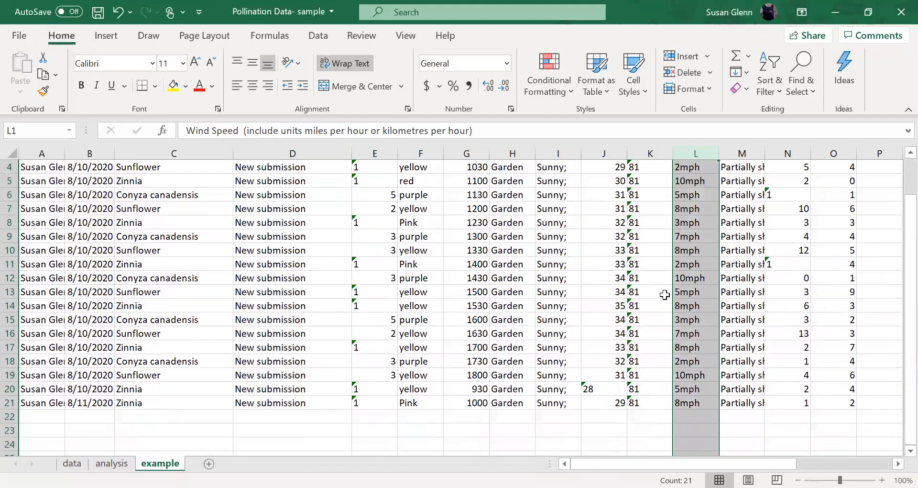
{"action": "scroll", "coordinate": [665, 294], "scroll_direction": "up", "scroll_amount": 1}
{"action": "left_click", "coordinate": [700, 291]}
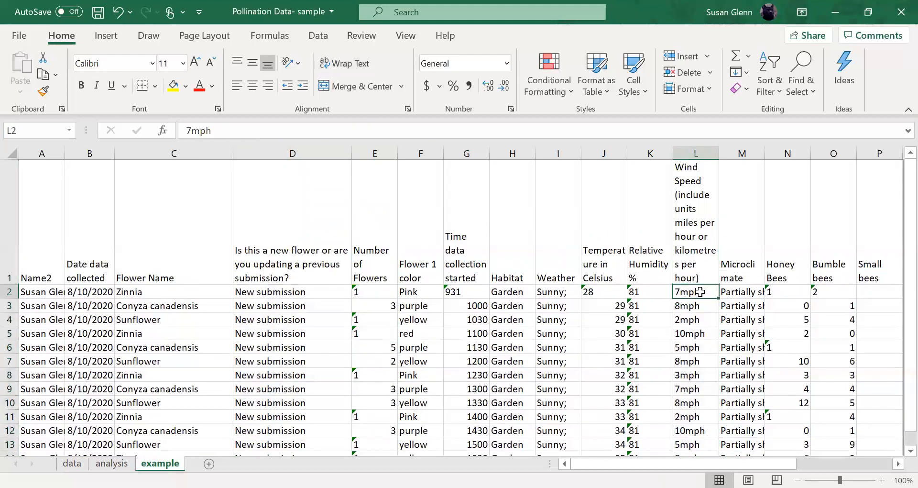
{"action": "left_click_drag", "start_coordinate": [699, 291], "coordinate": [685, 426]}
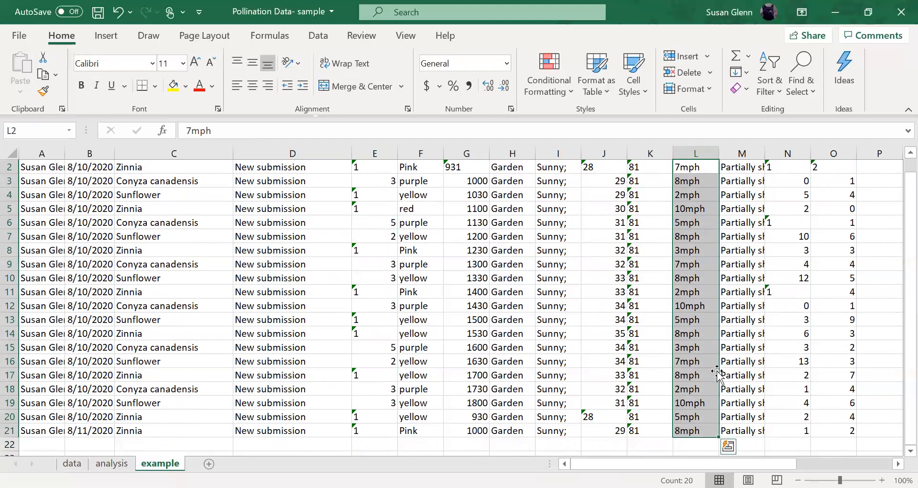
{"action": "scroll", "coordinate": [722, 373], "scroll_direction": "up", "scroll_amount": 1}
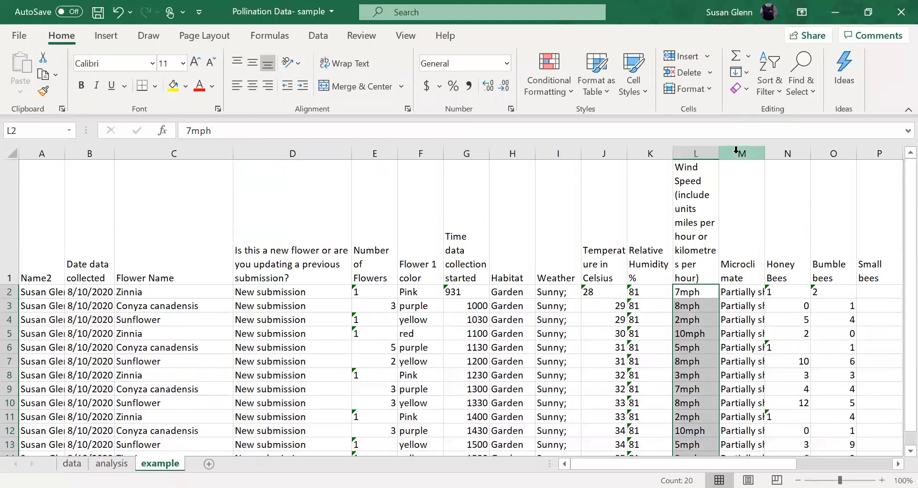
{"action": "left_click", "coordinate": [734, 153]}
{"action": "left_click_drag", "start_coordinate": [684, 291], "coordinate": [679, 426]}
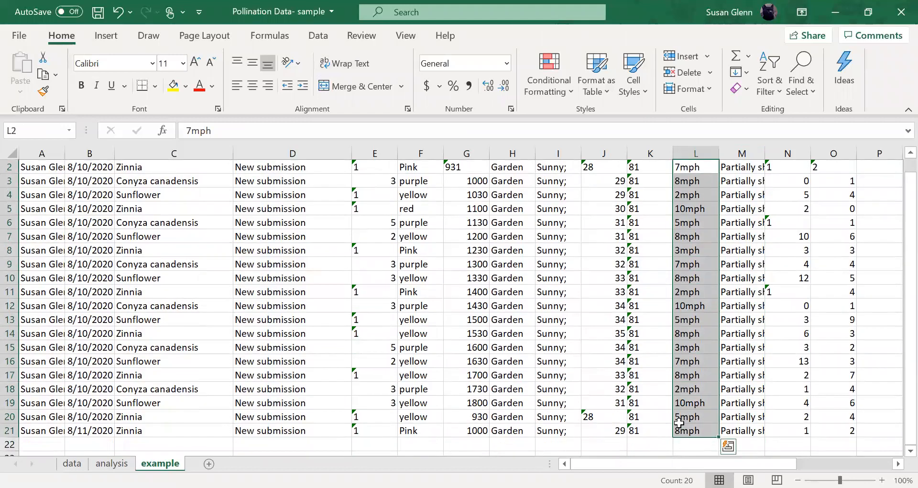
{"action": "scroll", "coordinate": [687, 274], "scroll_direction": "up", "scroll_amount": 1}
Step: Remove "or kilometres per hour)" from the end of the Wind Speed header in L1
{"action": "left_click", "coordinate": [686, 273]}
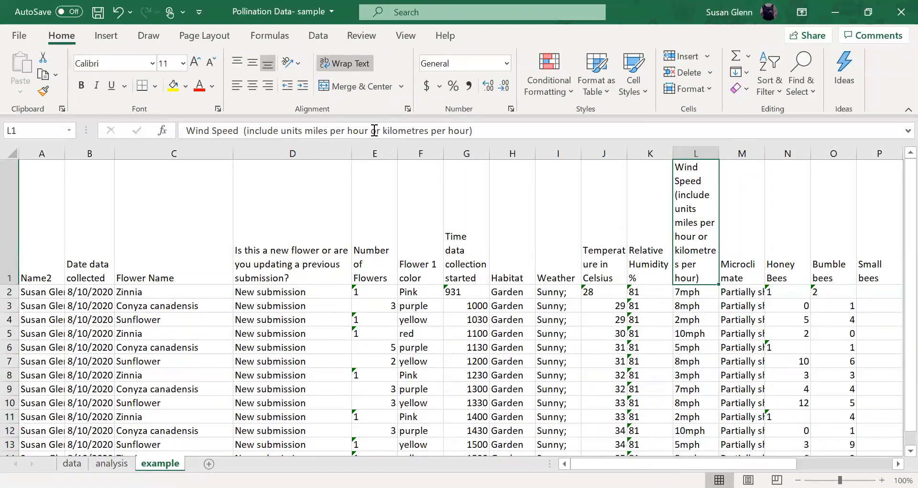
{"action": "left_click_drag", "start_coordinate": [371, 130], "coordinate": [478, 130]}
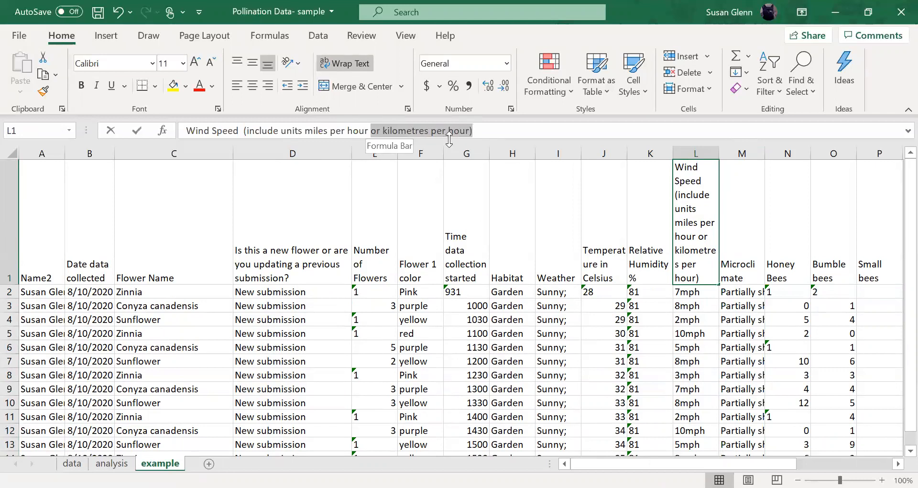
{"action": "key", "text": "Delete"}
Step: Replace every "mph" in the wind speeds in L2:L21 with nothing, leaving only the numbers
{"action": "left_click_drag", "start_coordinate": [689, 294], "coordinate": [684, 444]}
{"action": "scroll", "coordinate": [701, 352], "scroll_direction": "down", "scroll_amount": 3}
{"action": "left_click_drag", "start_coordinate": [694, 361], "coordinate": [673, 164]}
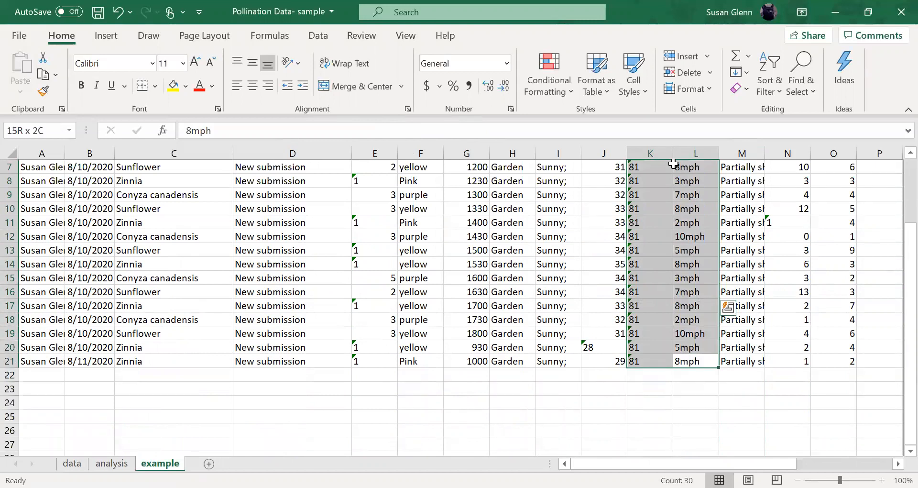
{"action": "left_click_drag", "start_coordinate": [673, 164], "coordinate": [689, 248]}
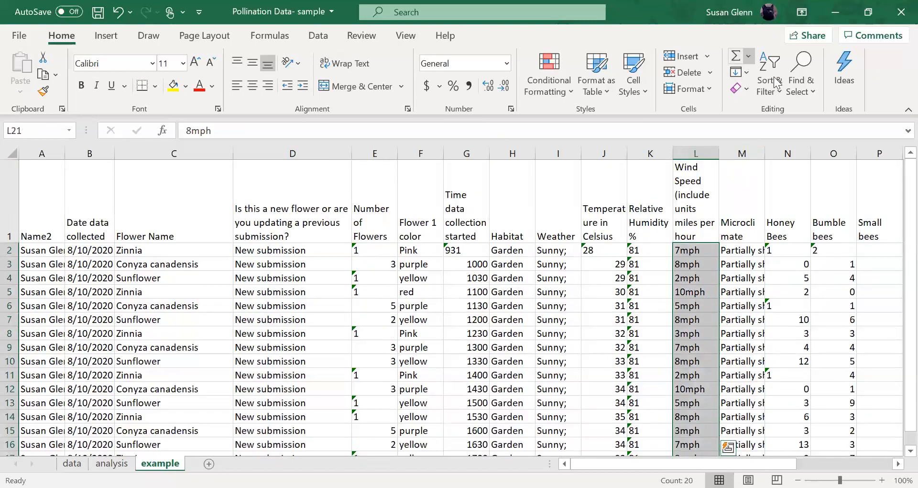
{"action": "left_click", "coordinate": [809, 89]}
{"action": "left_click", "coordinate": [827, 133]}
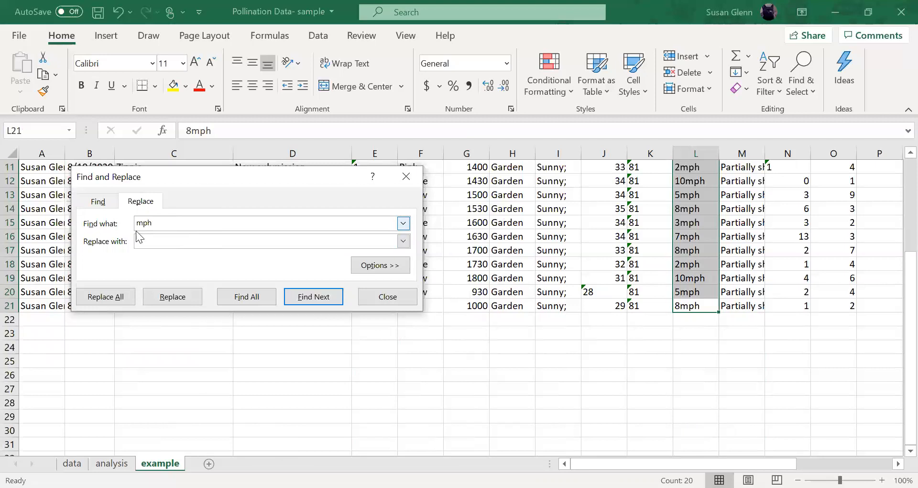
{"action": "left_click", "coordinate": [116, 296]}
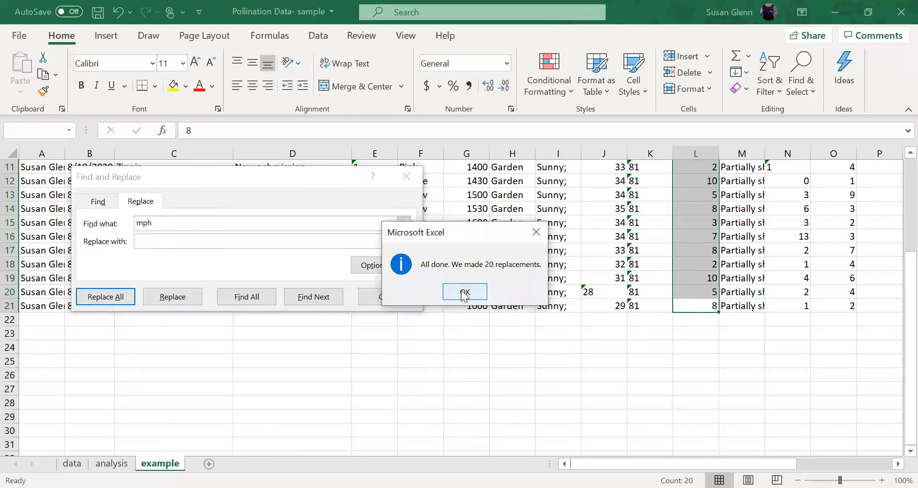
{"action": "key", "text": "Return"}
{"action": "left_click", "coordinate": [700, 332]}
{"action": "scroll", "coordinate": [699, 322], "scroll_direction": "up", "scroll_amount": 4}
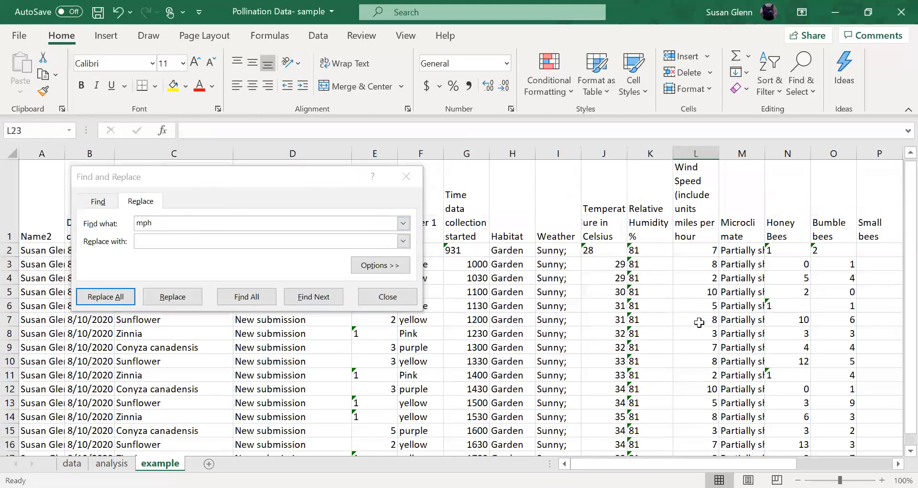
Step: Close Find and Replace and look over the cleaned records in rows 2 to 21, including the bee count columns
{"action": "left_click", "coordinate": [805, 254]}
{"action": "left_click", "coordinate": [832, 255]}
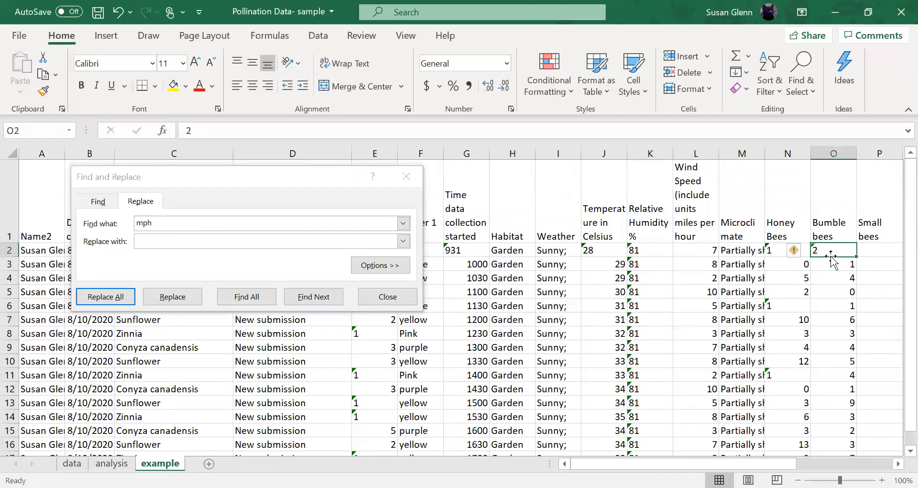
{"action": "left_click", "coordinate": [405, 303]}
{"action": "scroll", "coordinate": [672, 273], "scroll_direction": "down", "scroll_amount": 4}
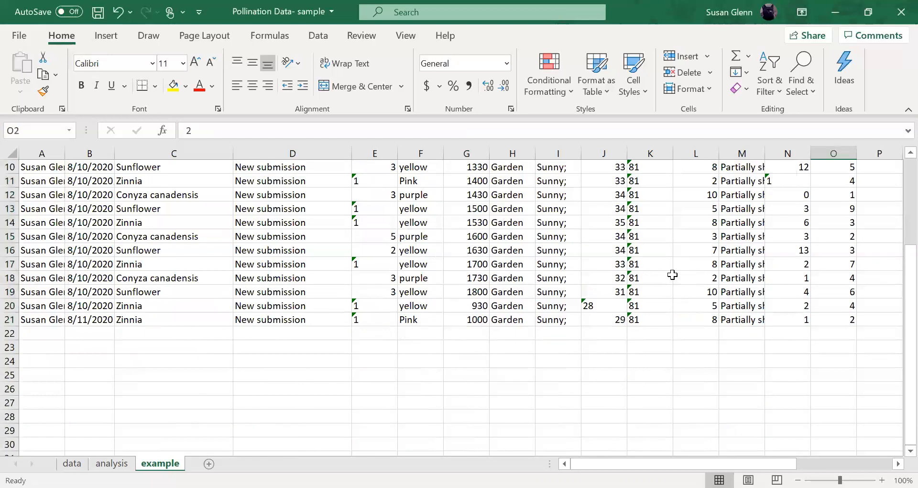
{"action": "scroll", "coordinate": [672, 274], "scroll_direction": "up", "scroll_amount": 4}
{"action": "scroll", "coordinate": [673, 274], "scroll_direction": "down", "scroll_amount": 2}
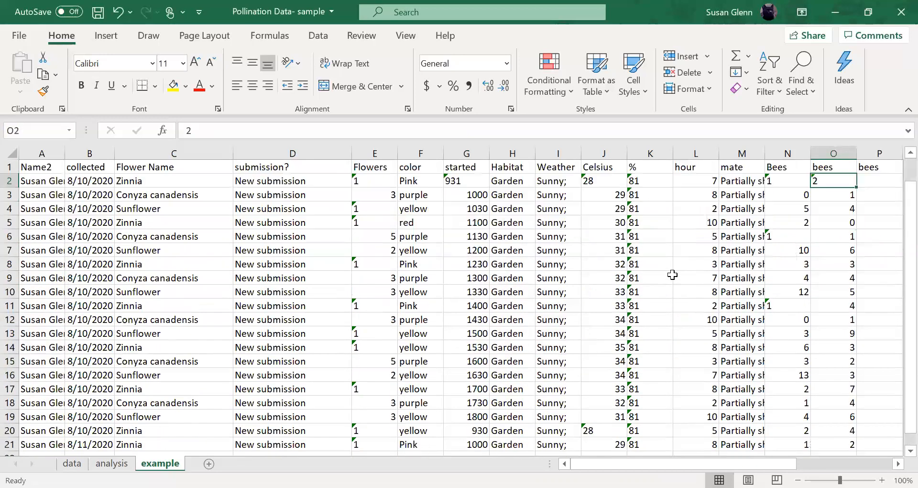
{"action": "scroll", "coordinate": [672, 274], "scroll_direction": "up", "scroll_amount": 1}
{"action": "scroll", "coordinate": [673, 274], "scroll_direction": "up", "scroll_amount": 1}
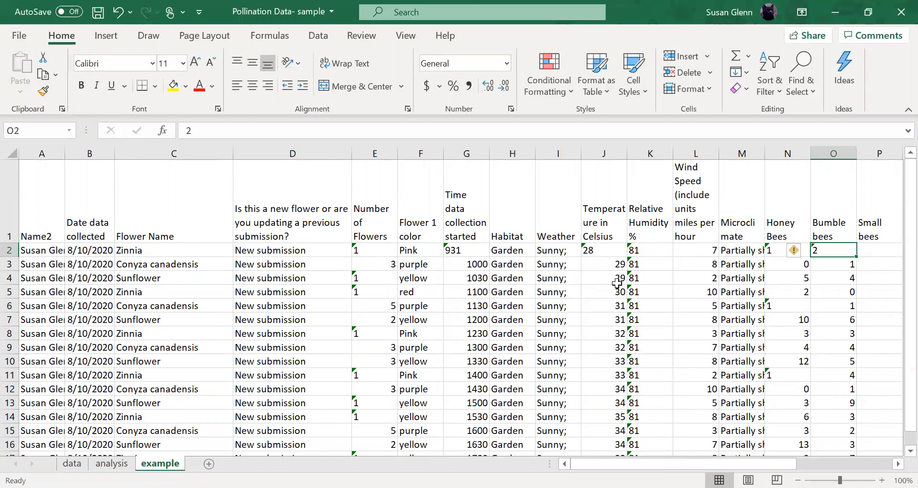
{"action": "scroll", "coordinate": [708, 300], "scroll_direction": "down", "scroll_amount": 1}
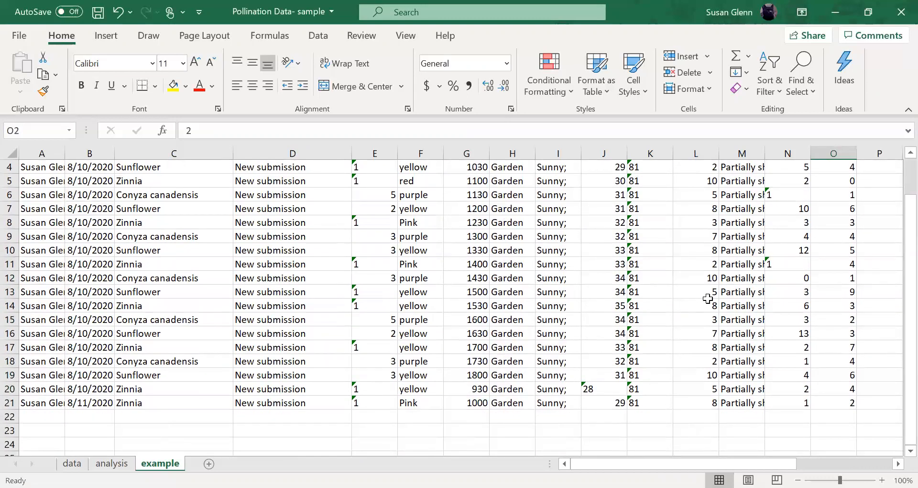
{"action": "scroll", "coordinate": [708, 298], "scroll_direction": "up", "scroll_amount": 1}
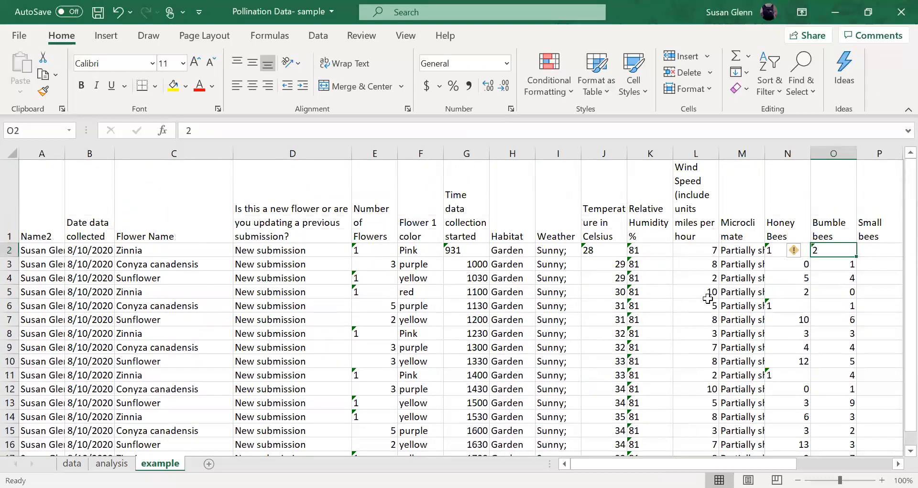
{"action": "left_click", "coordinate": [6, 249]}
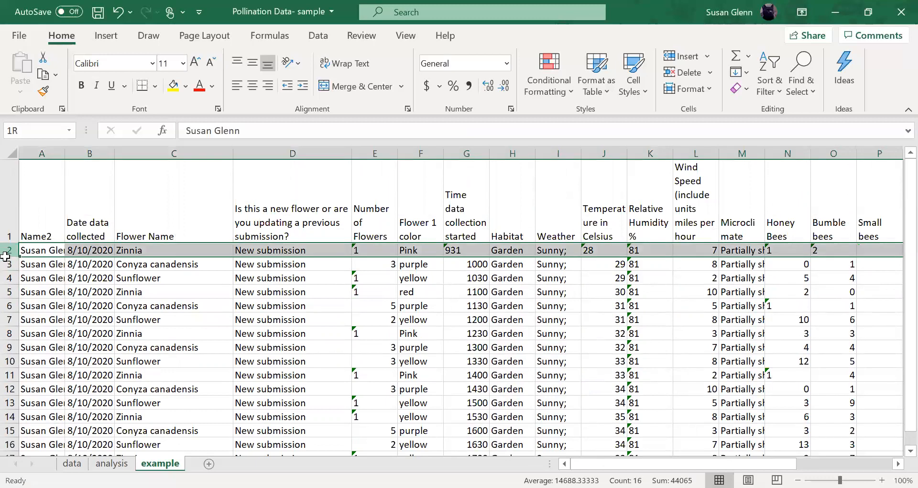
{"action": "left_click_drag", "start_coordinate": [5, 257], "coordinate": [9, 303]}
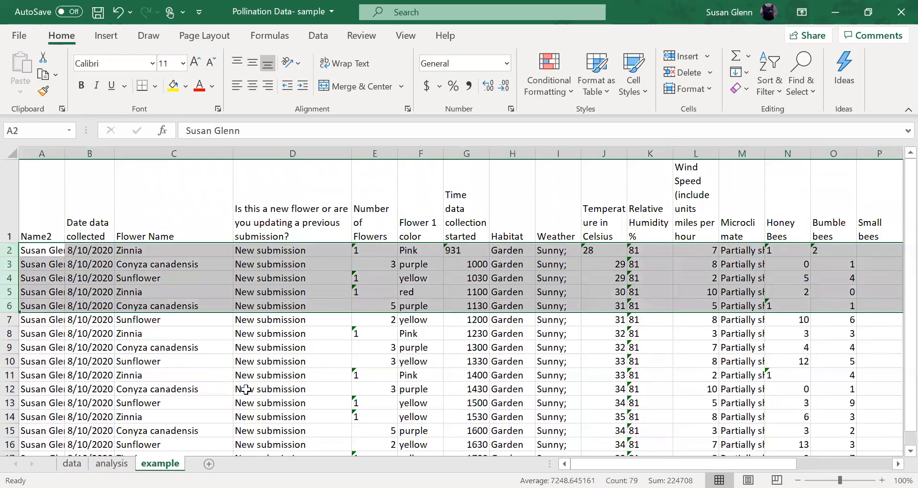
{"action": "left_click", "coordinate": [481, 321]}
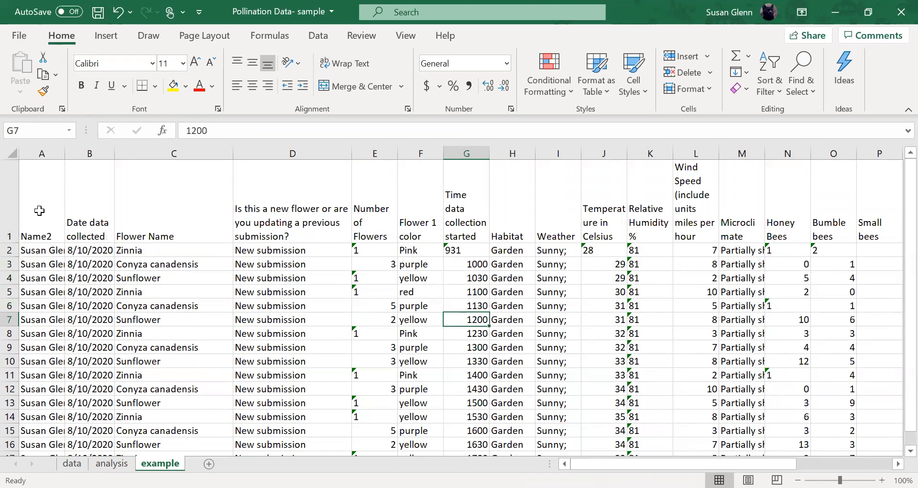
Step: Delete the Notes/Comments column V from the example sheet
{"action": "left_click_drag", "start_coordinate": [39, 211], "coordinate": [848, 292]}
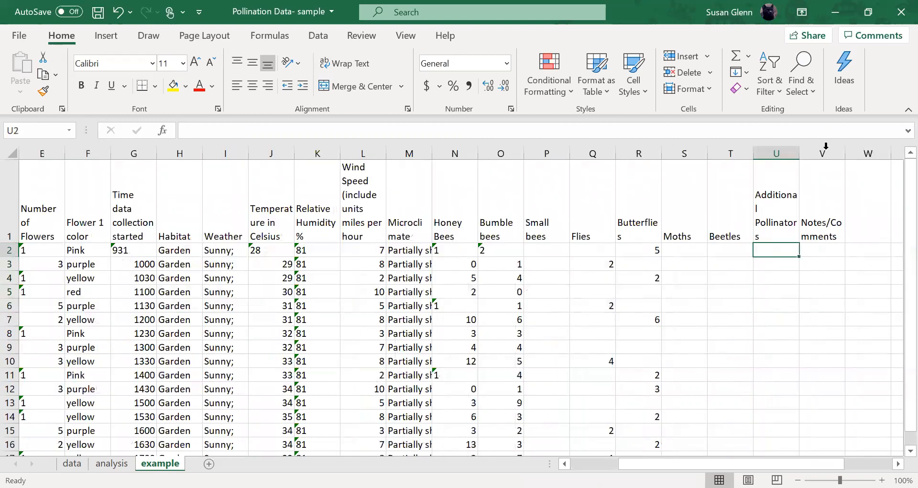
{"action": "left_click", "coordinate": [823, 152]}
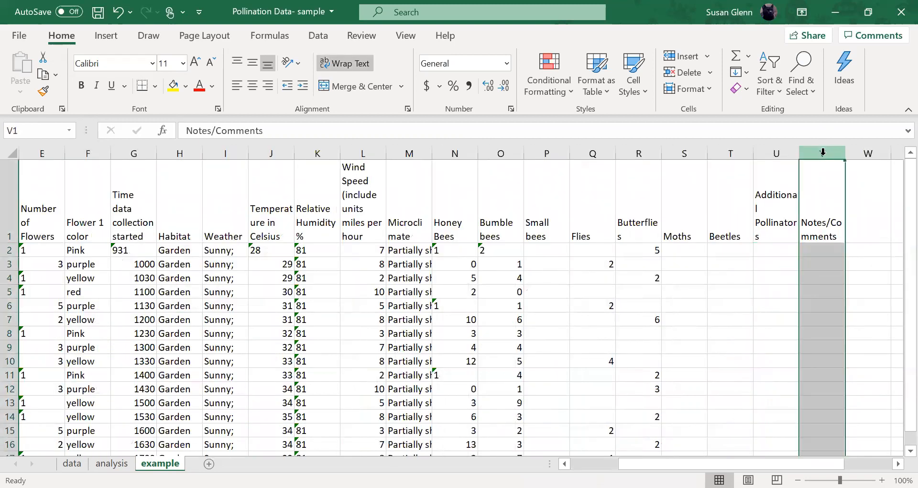
{"action": "right_click", "coordinate": [822, 152]}
{"action": "left_click", "coordinate": [782, 303]}
Step: Set up a custom sort of the whole data range A1:U21 with Honey Bees as the sort column
{"action": "scroll", "coordinate": [784, 320], "scroll_direction": "down", "scroll_amount": 2}
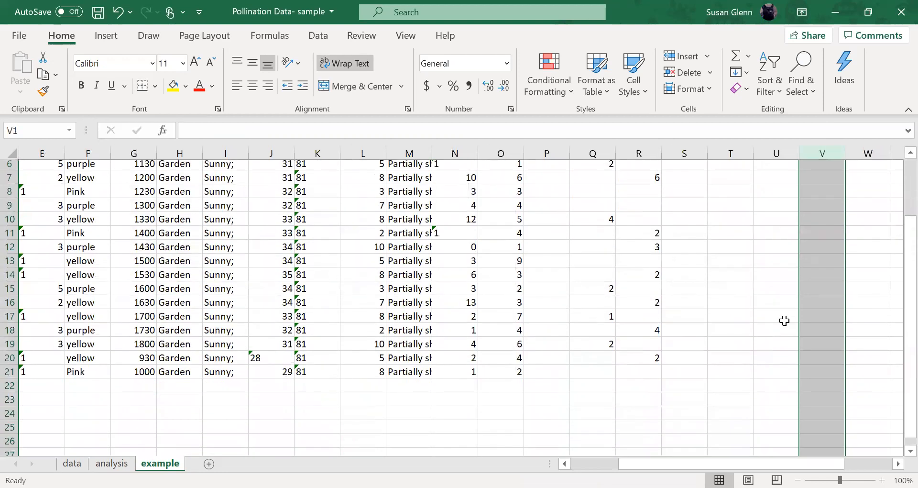
{"action": "left_click_drag", "start_coordinate": [767, 363], "coordinate": [224, 292]}
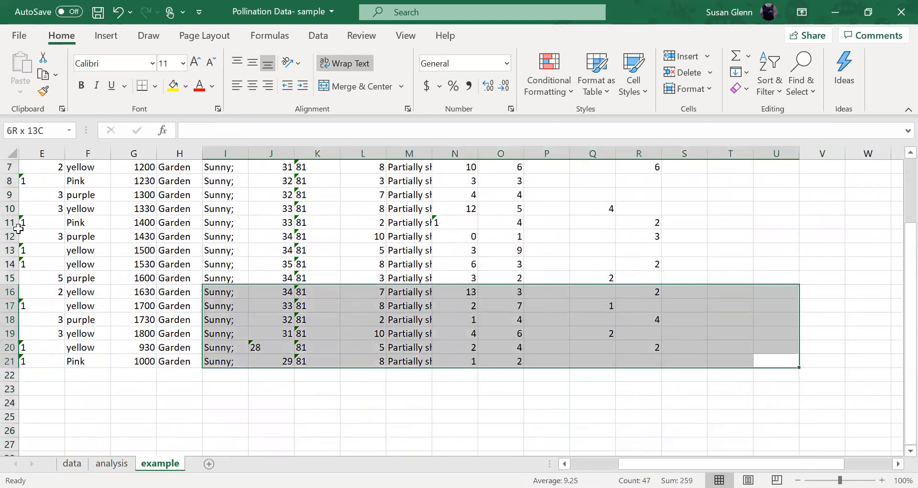
{"action": "key", "text": "ctrl+a"}
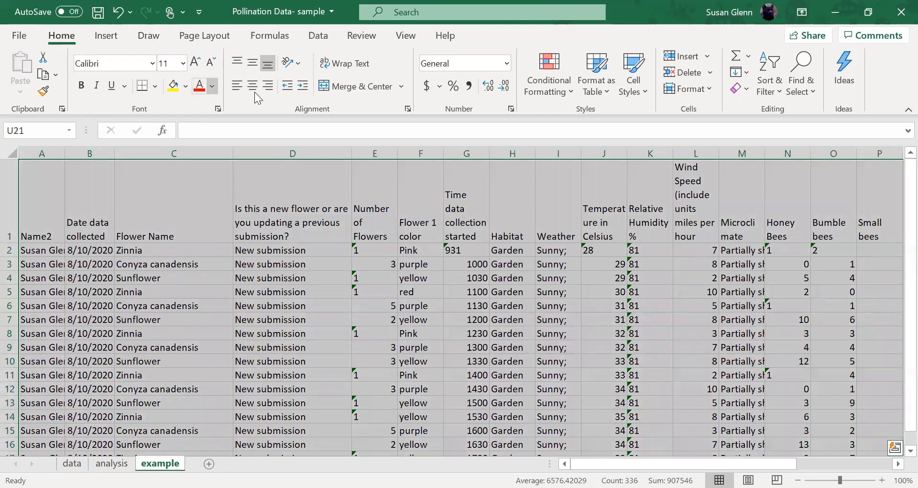
{"action": "left_click", "coordinate": [322, 38]}
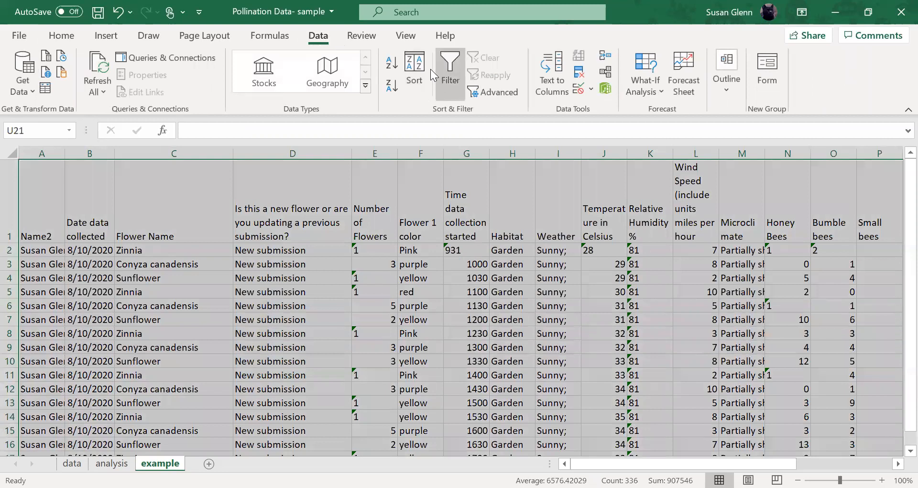
{"action": "left_click", "coordinate": [416, 69]}
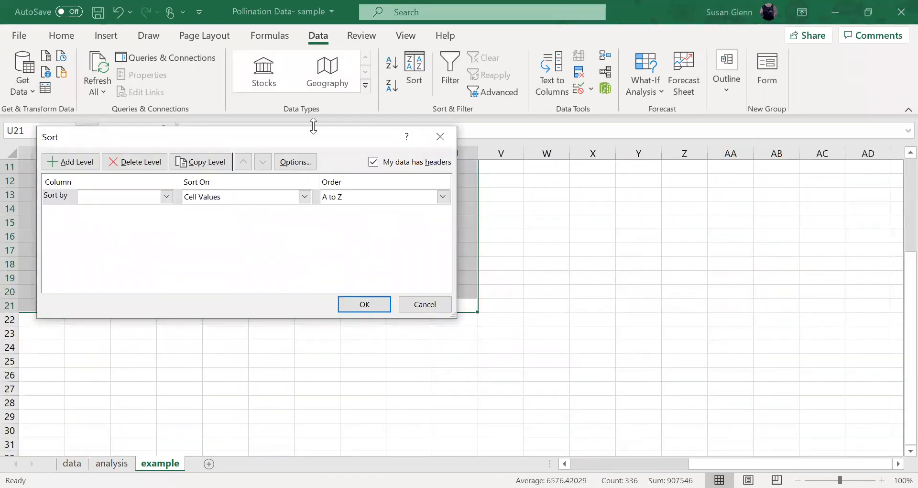
{"action": "left_click", "coordinate": [167, 197]}
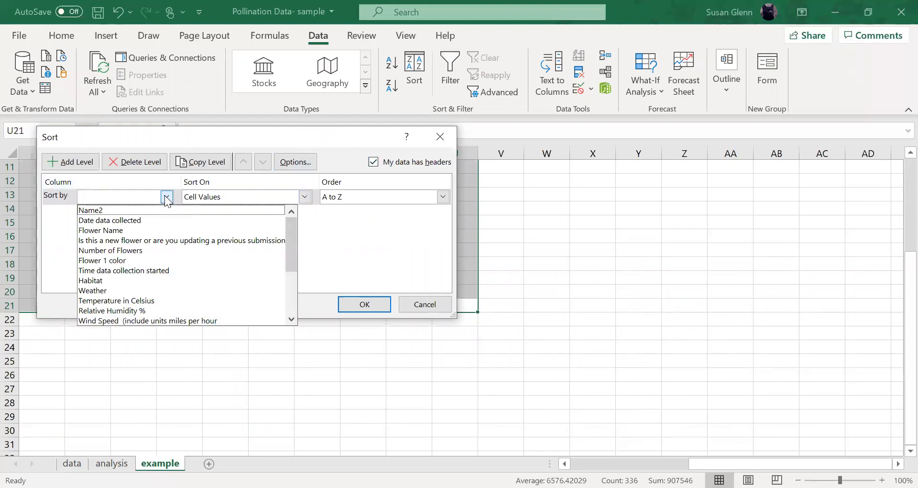
{"action": "scroll", "coordinate": [172, 258], "scroll_direction": "down", "scroll_amount": 2}
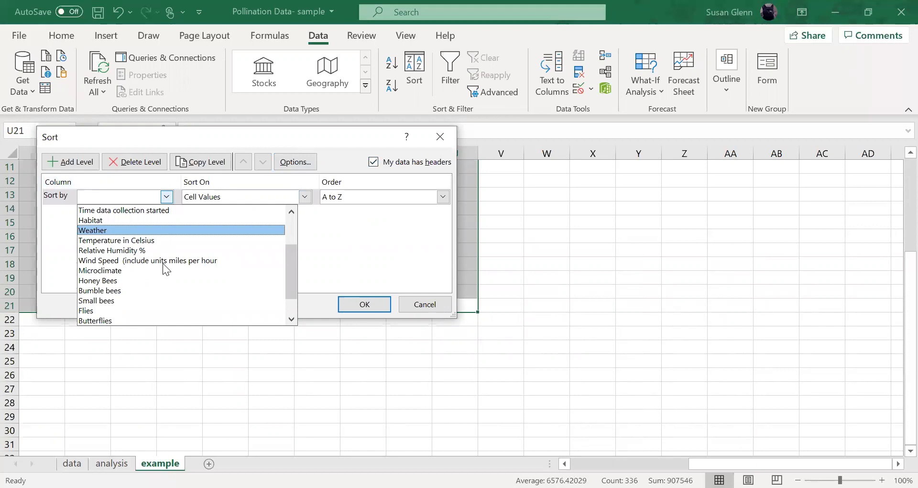
{"action": "left_click", "coordinate": [140, 281]}
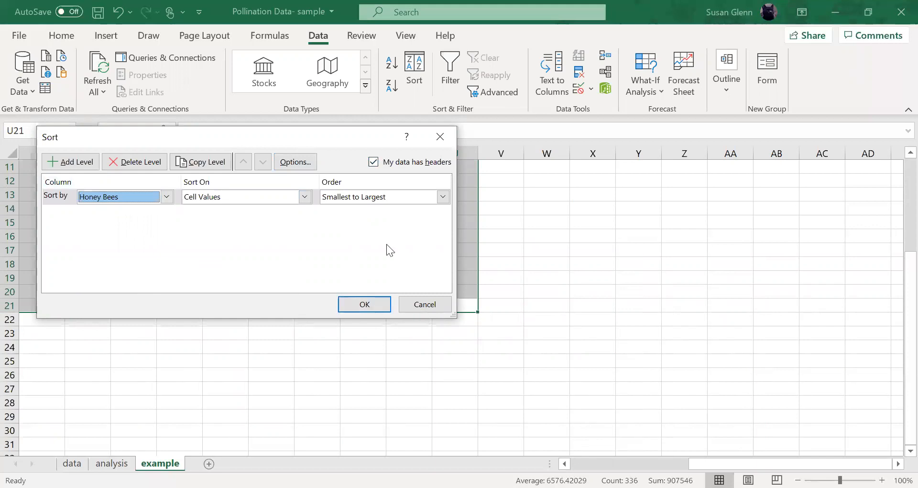
Step: Sort the records by Honey Bees from largest to smallest, treating anything that looks like a number as a number
{"action": "left_click", "coordinate": [442, 197]}
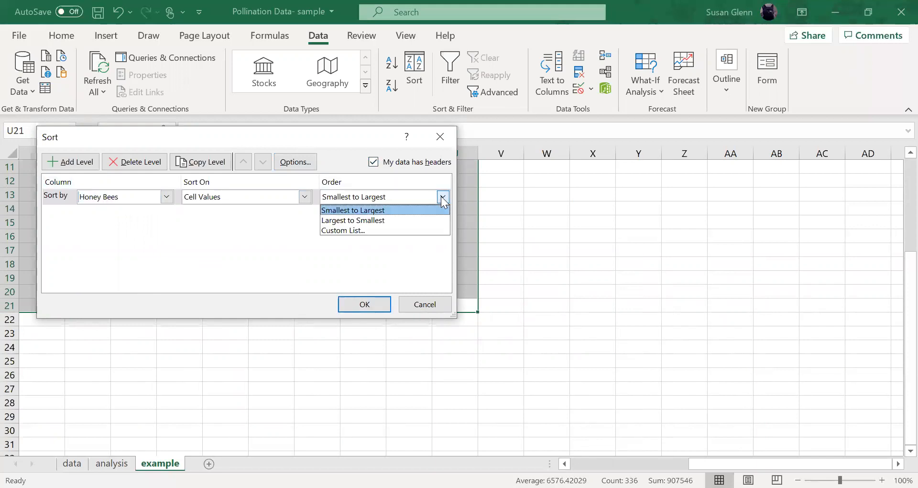
{"action": "left_click", "coordinate": [412, 218]}
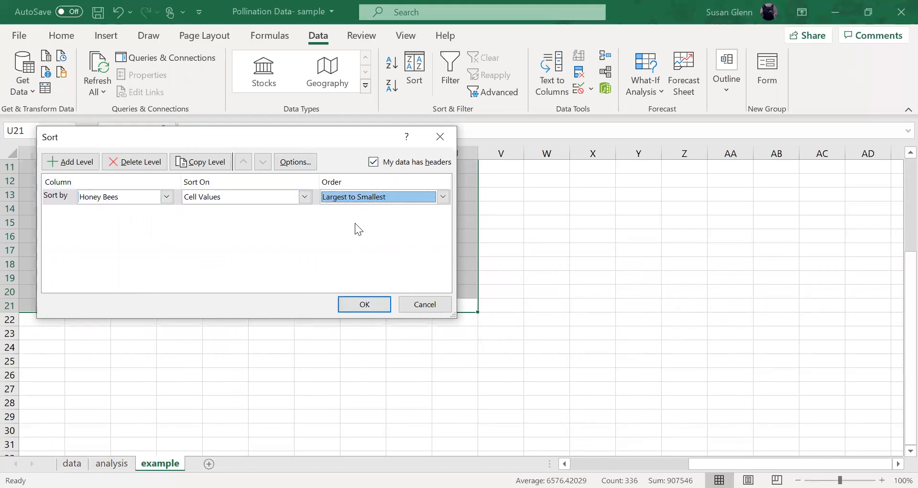
{"action": "left_click", "coordinate": [370, 302]}
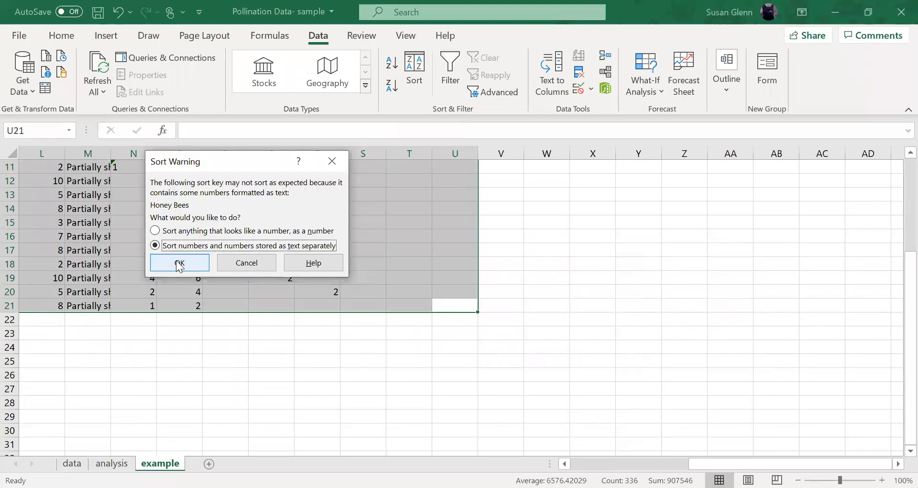
{"action": "left_click", "coordinate": [155, 230]}
{"action": "left_click", "coordinate": [182, 265]}
{"action": "left_click", "coordinate": [182, 266]}
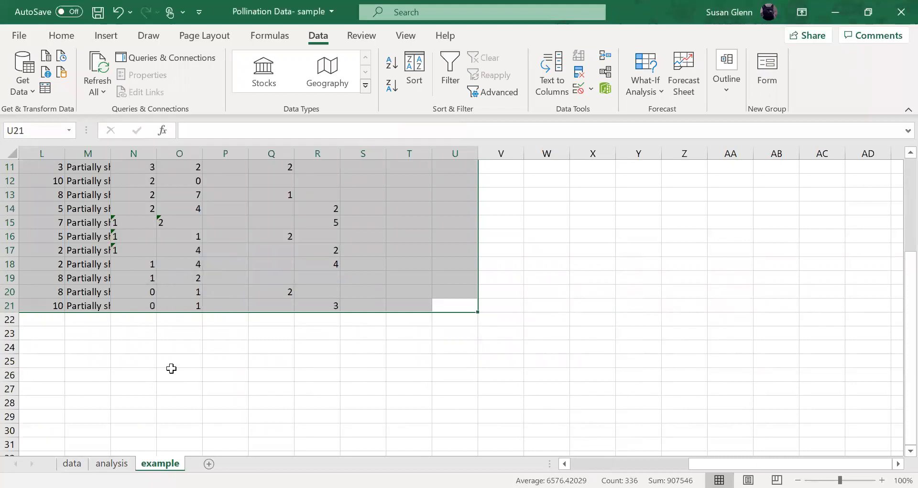
Step: Examine the sorted records from the highest to the lowest honey bee counts, together with their flower colours and times
{"action": "scroll", "coordinate": [163, 339], "scroll_direction": "up", "scroll_amount": 4}
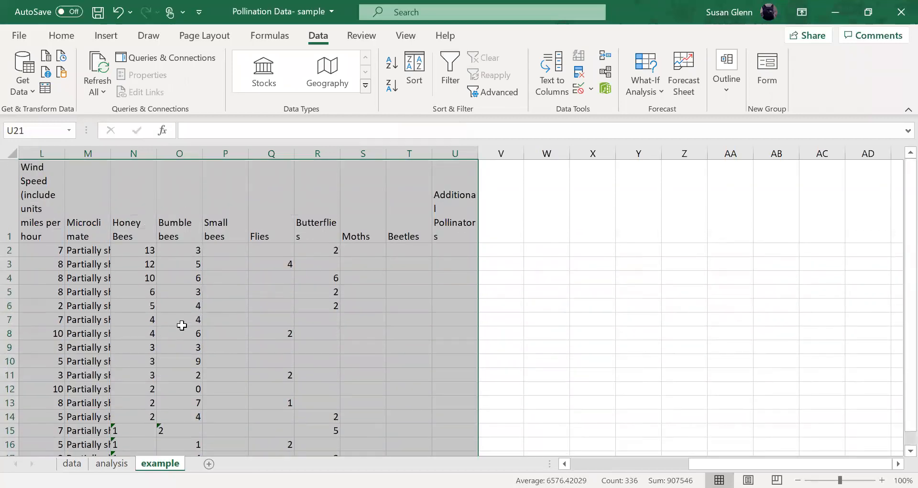
{"action": "left_click_drag", "start_coordinate": [745, 464], "coordinate": [688, 463]}
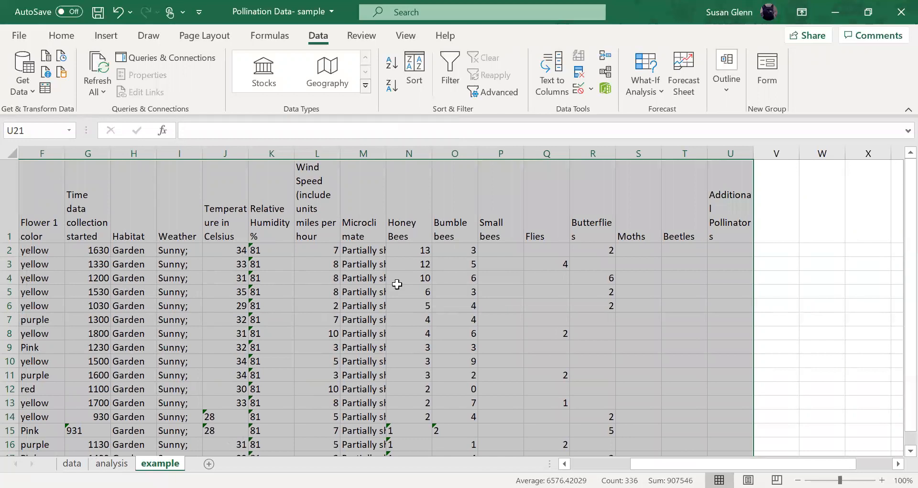
{"action": "scroll", "coordinate": [437, 350], "scroll_direction": "down", "scroll_amount": 2}
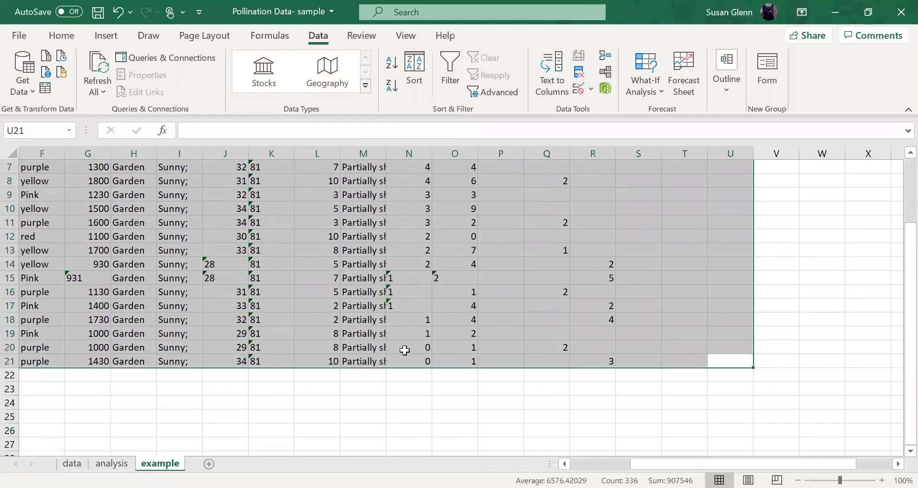
{"action": "left_click", "coordinate": [406, 346]}
{"action": "left_click", "coordinate": [407, 365]}
{"action": "left_click", "coordinate": [408, 349]}
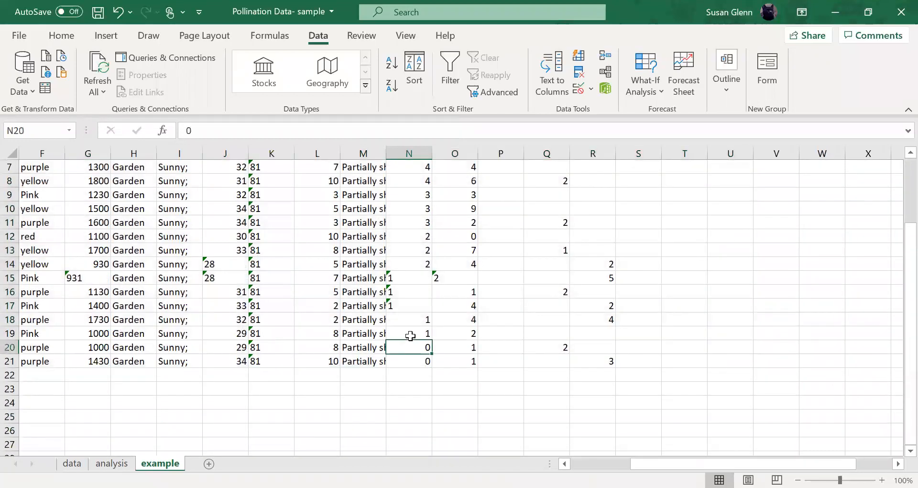
{"action": "scroll", "coordinate": [412, 330], "scroll_direction": "up", "scroll_amount": 2}
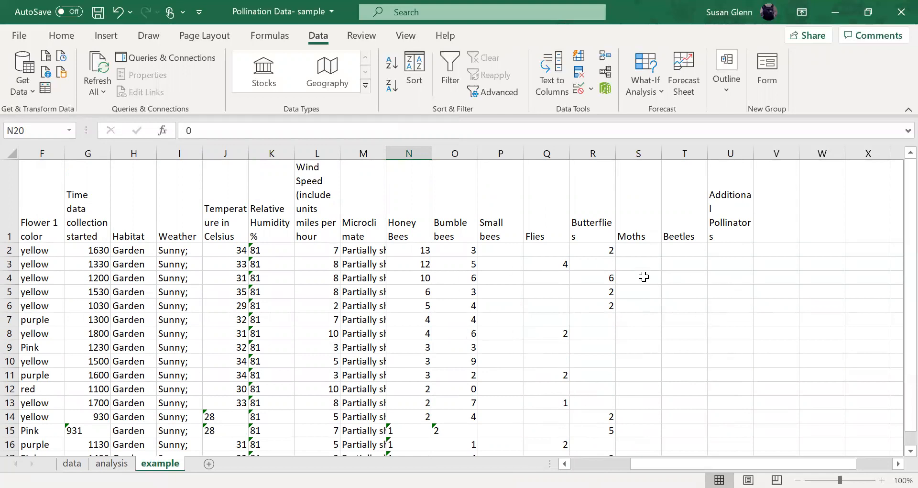
Step: Add the header "total pollinators" in V1, next to Additional Pollinators
{"action": "left_click", "coordinate": [767, 230]}
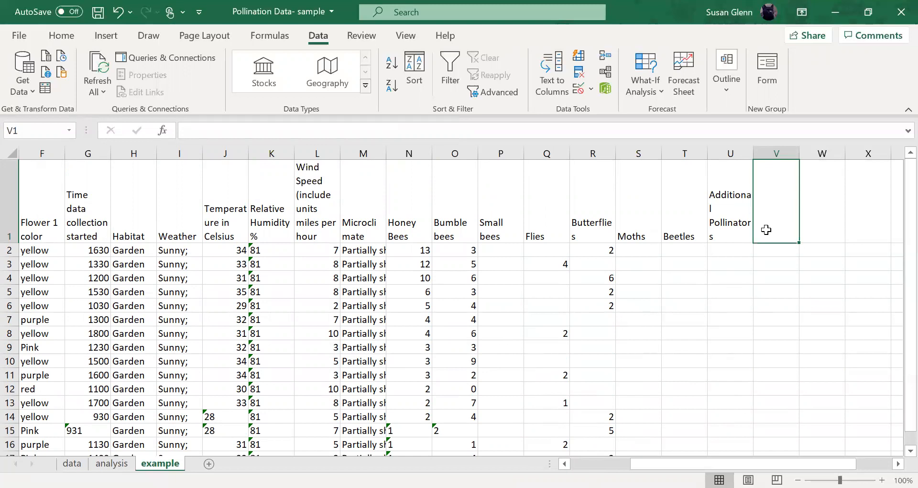
{"action": "type", "text": "tot"}
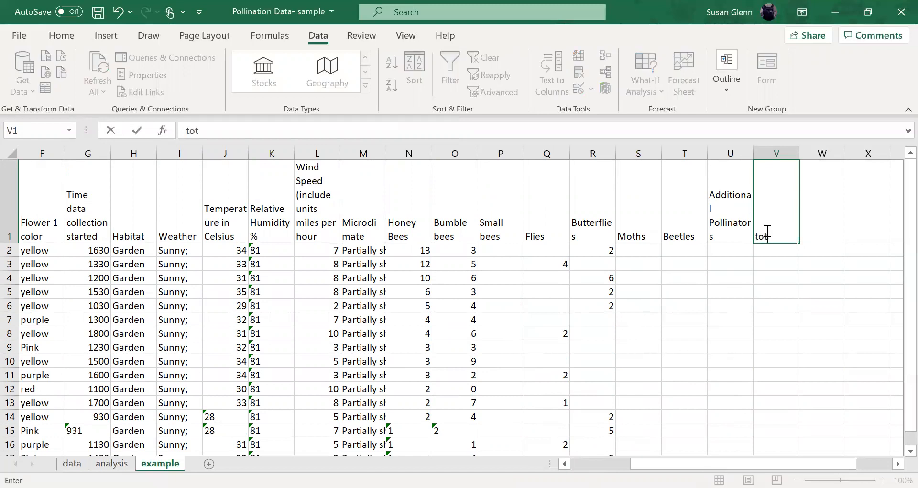
{"action": "type", "text": "al pollinators"}
{"action": "left_click", "coordinate": [711, 264]}
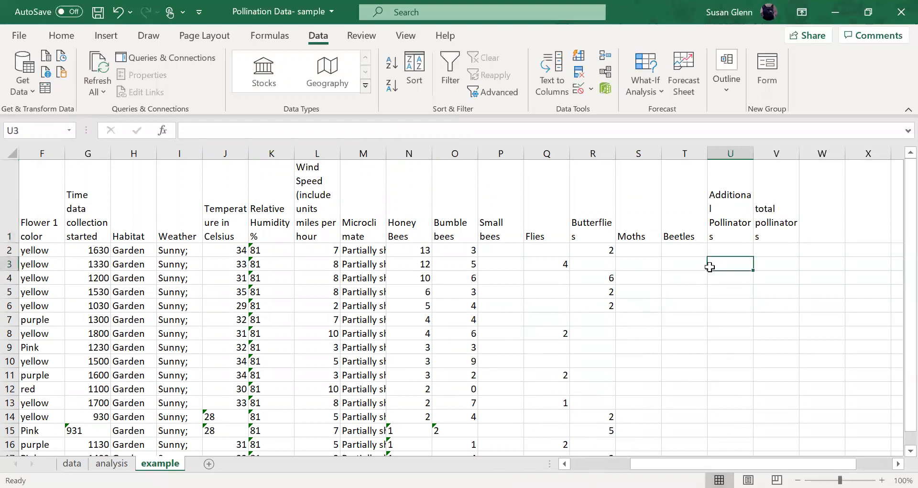
Step: Enter the formula =SUM(N2:U2) in V2 to total the pollinators of the first record
{"action": "left_click", "coordinate": [771, 249]}
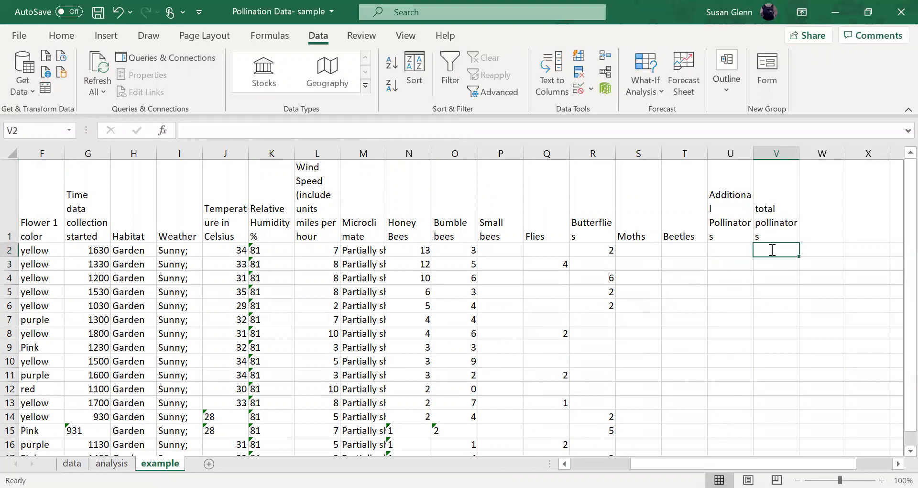
{"action": "type", "text": "="}
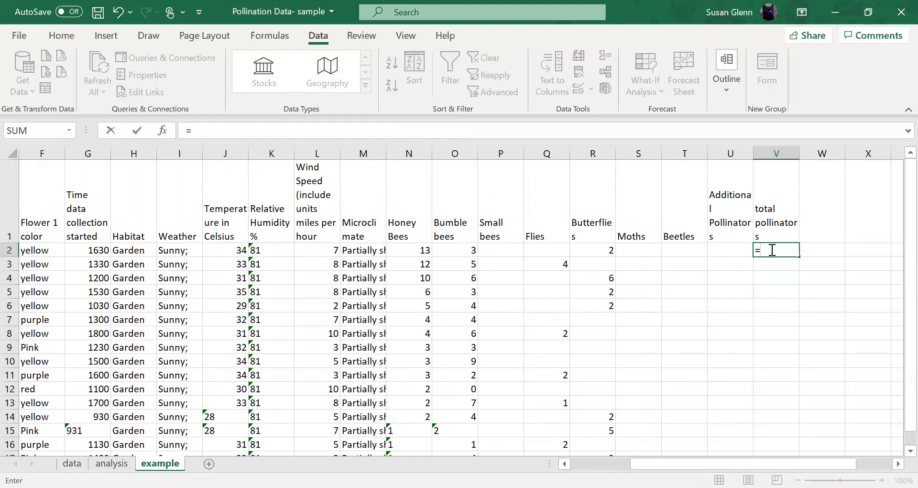
{"action": "type", "text": "sum("}
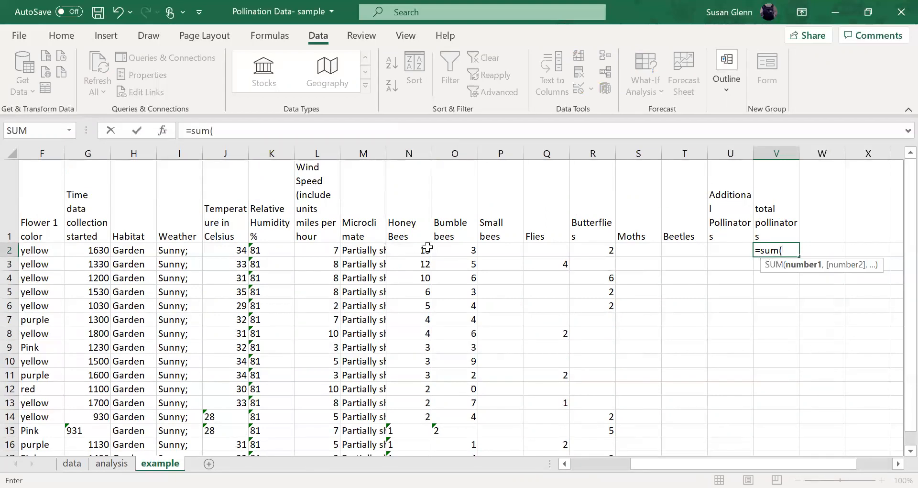
{"action": "left_click", "coordinate": [425, 250]}
{"action": "left_click_drag", "start_coordinate": [425, 250], "coordinate": [743, 253]}
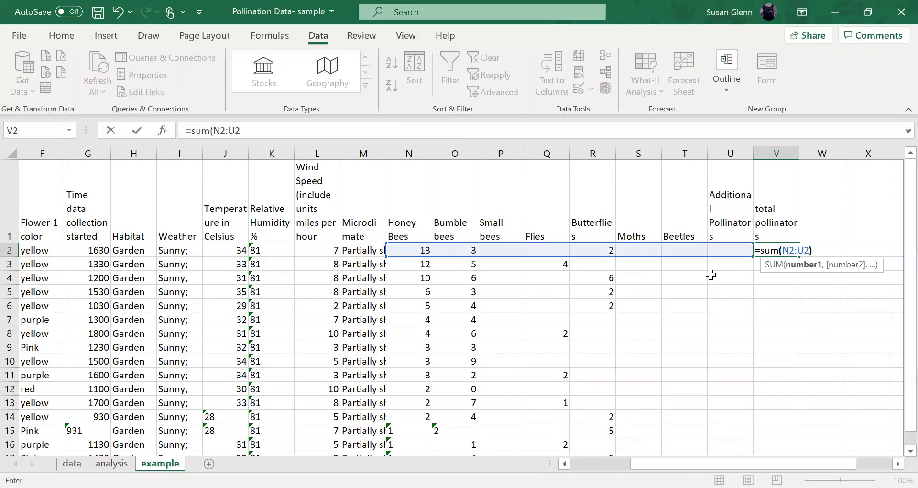
{"action": "type", "text": ")"}
{"action": "key", "text": "Return"}
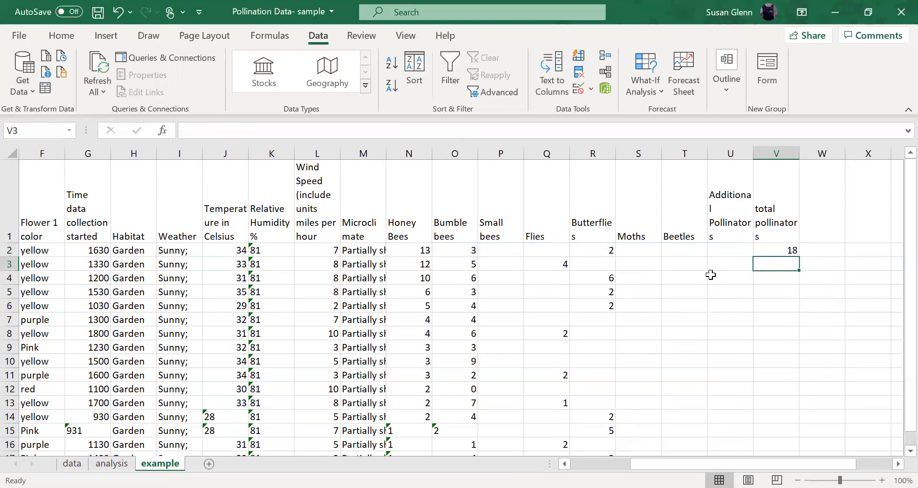
{"action": "left_click", "coordinate": [786, 251]}
{"action": "left_click_drag", "start_coordinate": [799, 255], "coordinate": [789, 459]}
{"action": "left_click_drag", "start_coordinate": [788, 412], "coordinate": [791, 433]}
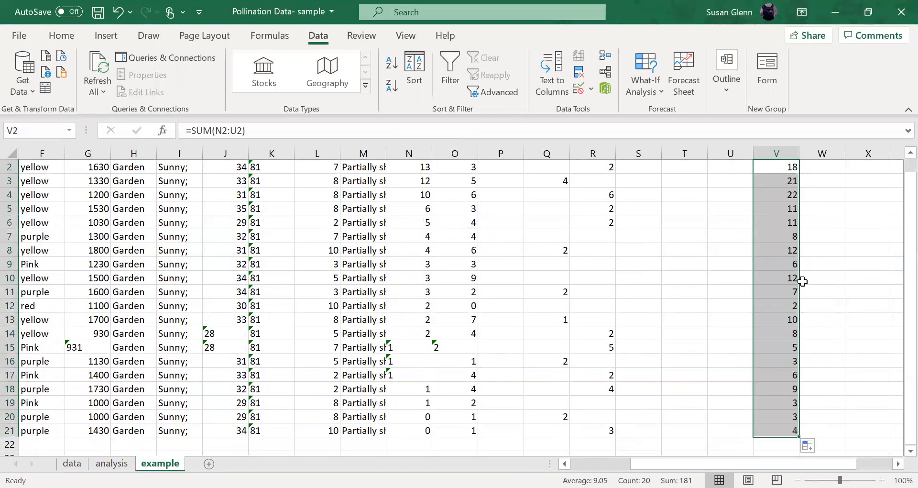
{"action": "left_click", "coordinate": [117, 14]}
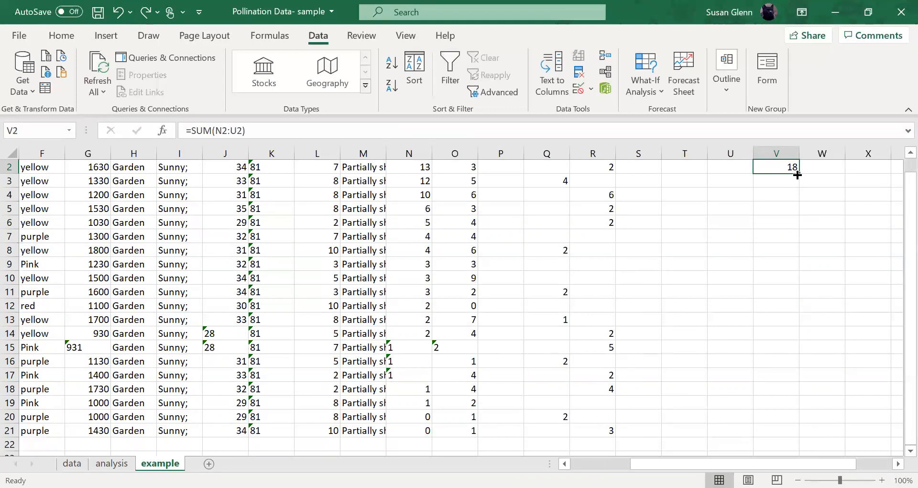
Step: Fill the total pollinators formula from V2 down through V21
{"action": "left_click_drag", "start_coordinate": [797, 174], "coordinate": [805, 439]}
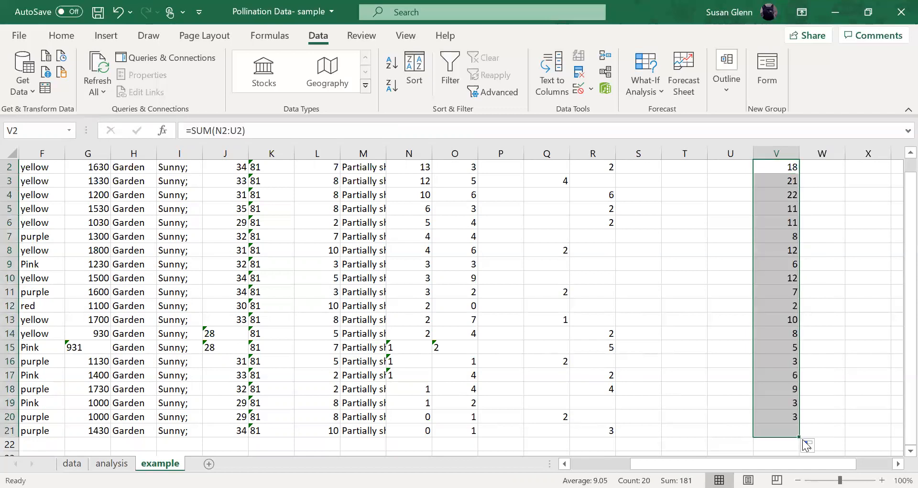
{"action": "left_click", "coordinate": [779, 354]}
{"action": "left_click", "coordinate": [766, 181]}
{"action": "left_click", "coordinate": [708, 186]}
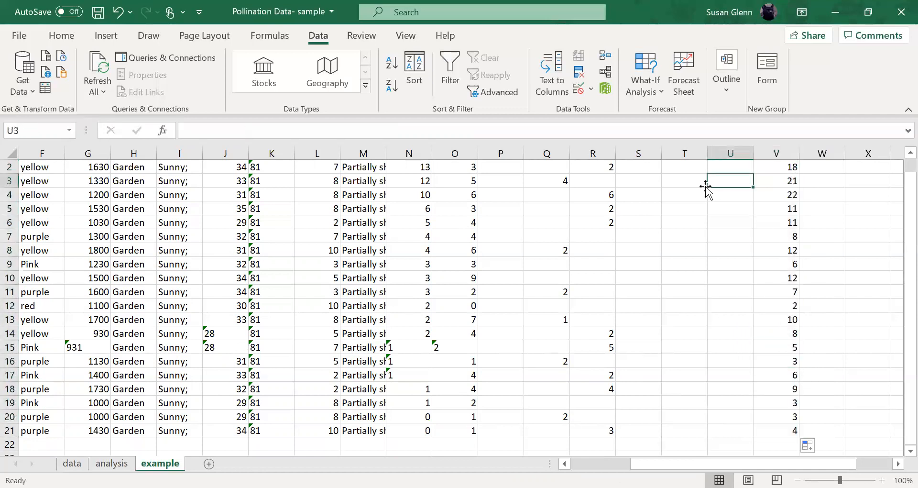
Step: Add the header "pollinators - honey bees" in W1, next to the total pollinators column
{"action": "scroll", "coordinate": [697, 199], "scroll_direction": "up", "scroll_amount": 1}
{"action": "left_click", "coordinate": [724, 250]}
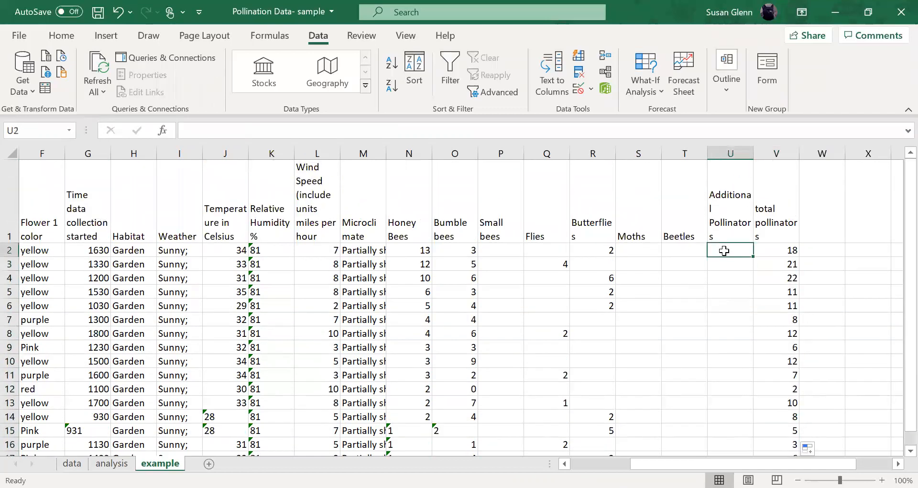
{"action": "left_click", "coordinate": [409, 250]}
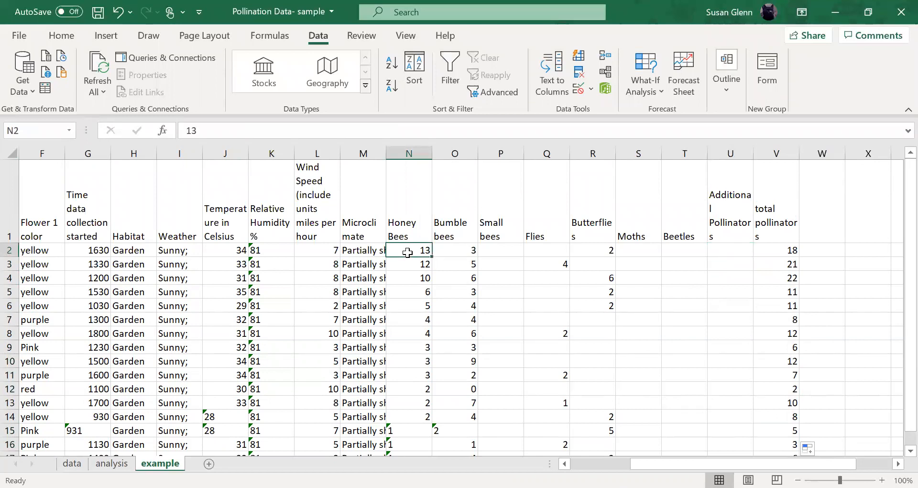
{"action": "left_click", "coordinate": [820, 222]}
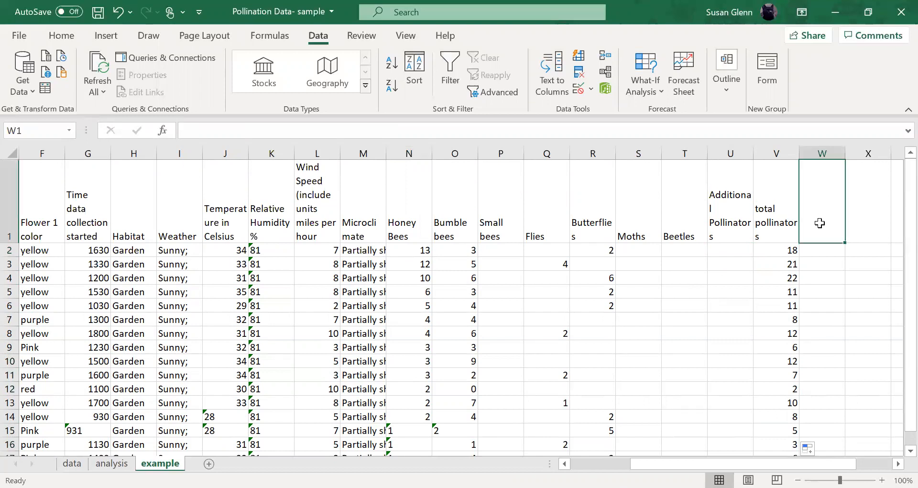
{"action": "left_click", "coordinate": [776, 249]}
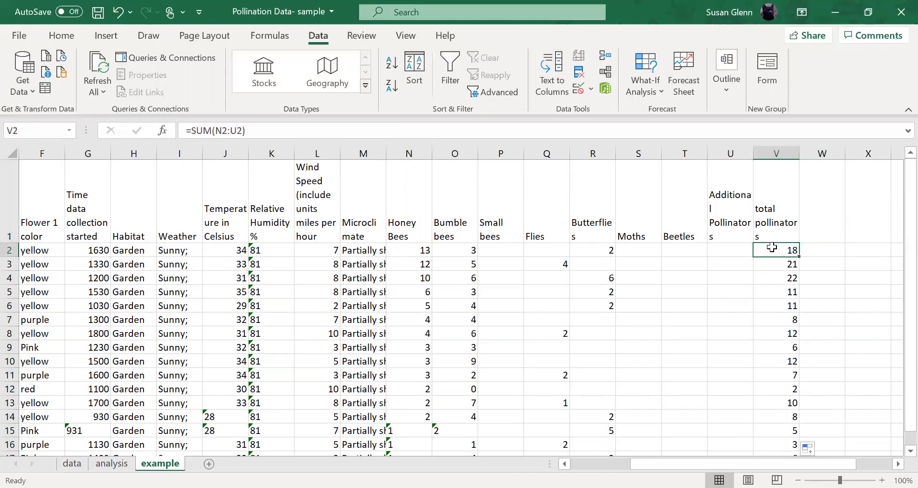
{"action": "left_click", "coordinate": [823, 224]}
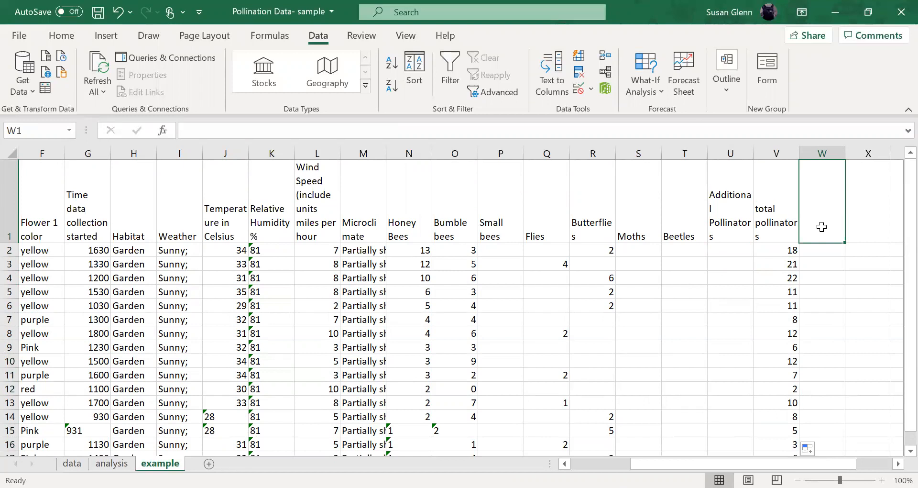
{"action": "type", "text": "pollinators"}
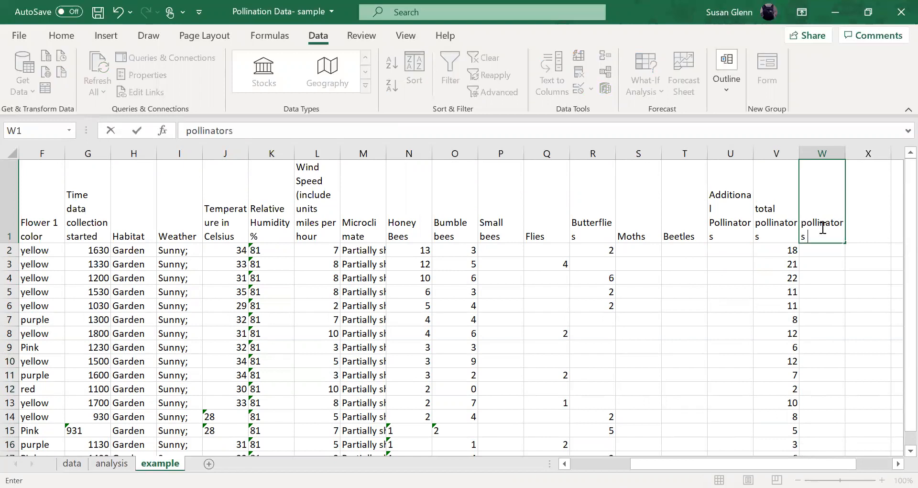
{"action": "type", "text": " - honey bees"}
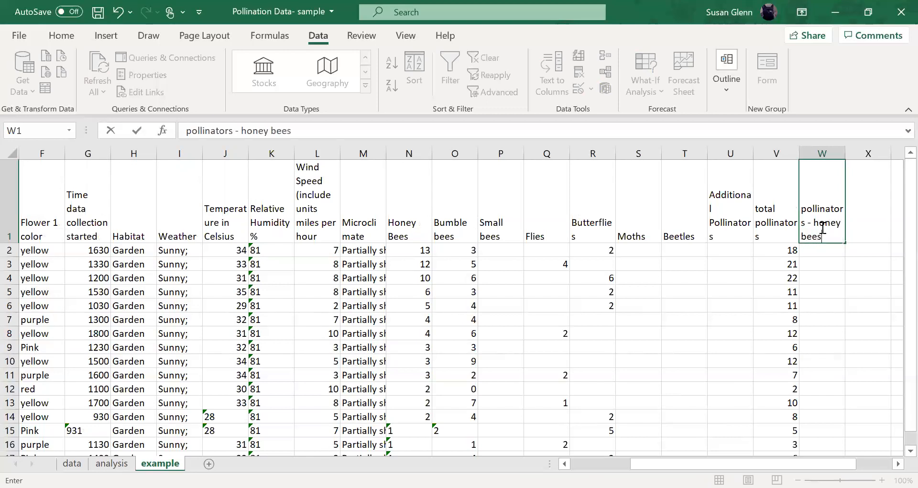
{"action": "key", "text": "Return"}
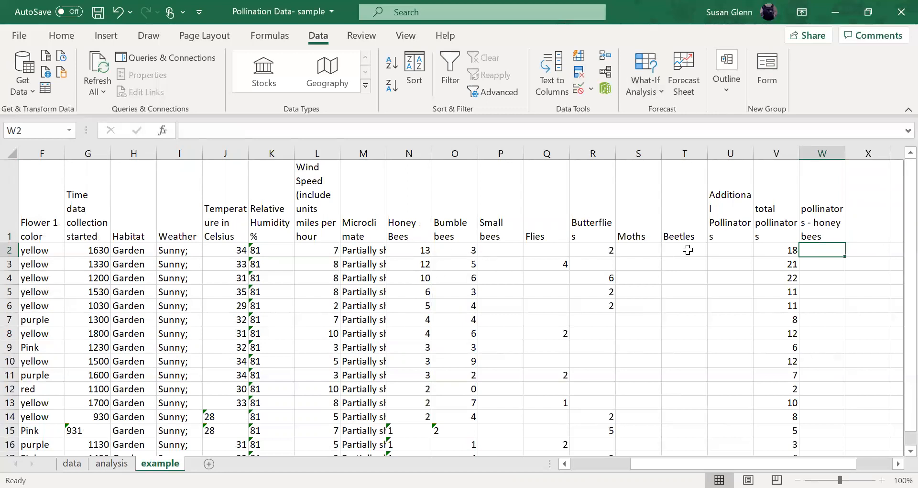
Step: Enter the formula =V2-N2 in W2 to subtract the honey bees from the total pollinators
{"action": "type", "text": "="}
{"action": "left_click", "coordinate": [787, 248]}
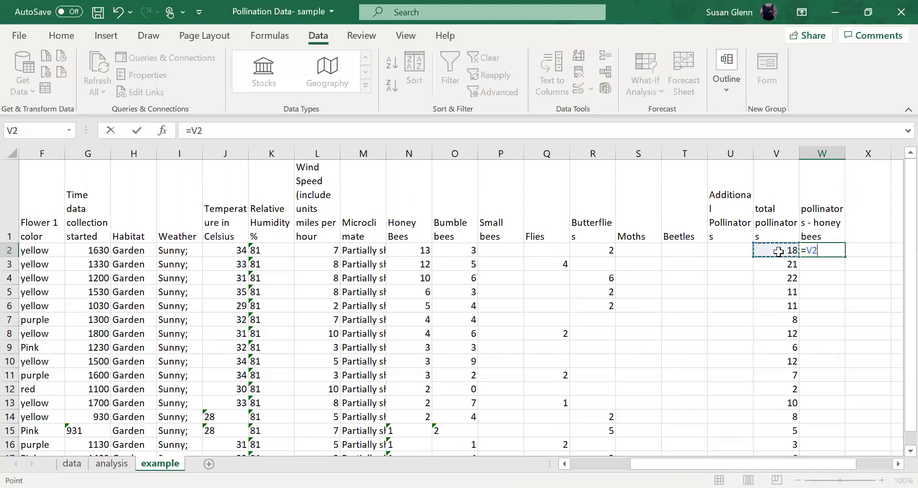
{"action": "type", "text": "-"}
{"action": "left_click", "coordinate": [419, 250]}
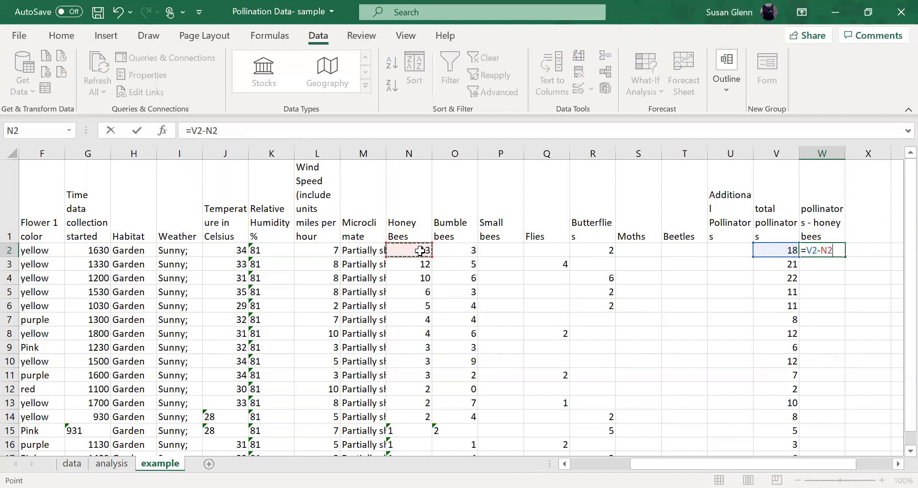
{"action": "key", "text": "Return"}
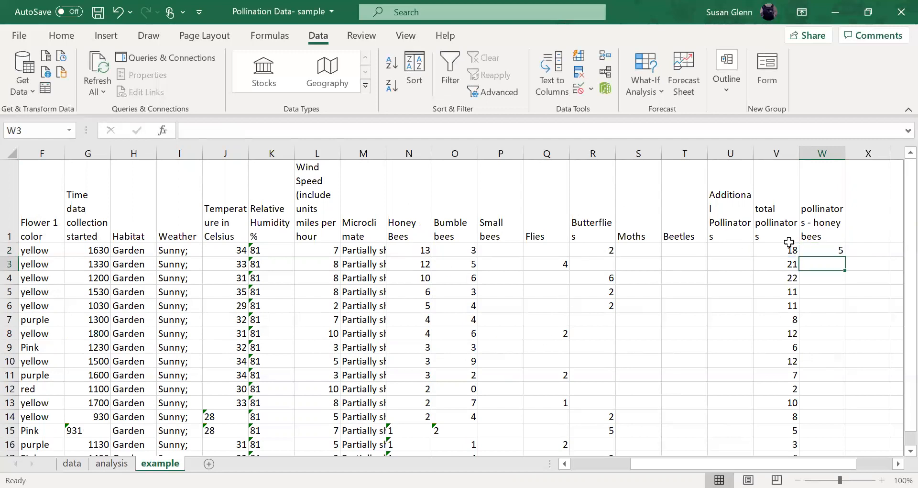
Step: Fill the formula that excludes honey bees from W2 down through W21
{"action": "left_click", "coordinate": [834, 250]}
{"action": "left_click_drag", "start_coordinate": [845, 265], "coordinate": [841, 436]}
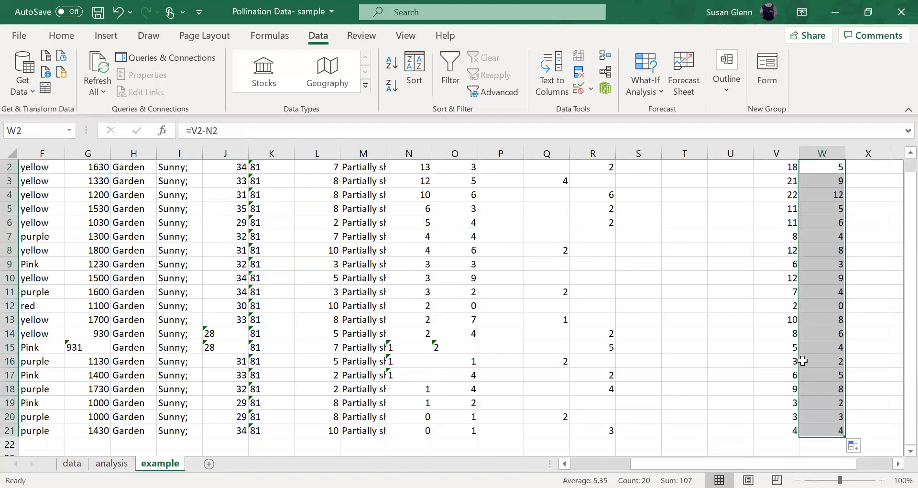
{"action": "left_click", "coordinate": [868, 293]}
{"action": "scroll", "coordinate": [868, 293], "scroll_direction": "up", "scroll_amount": 2}
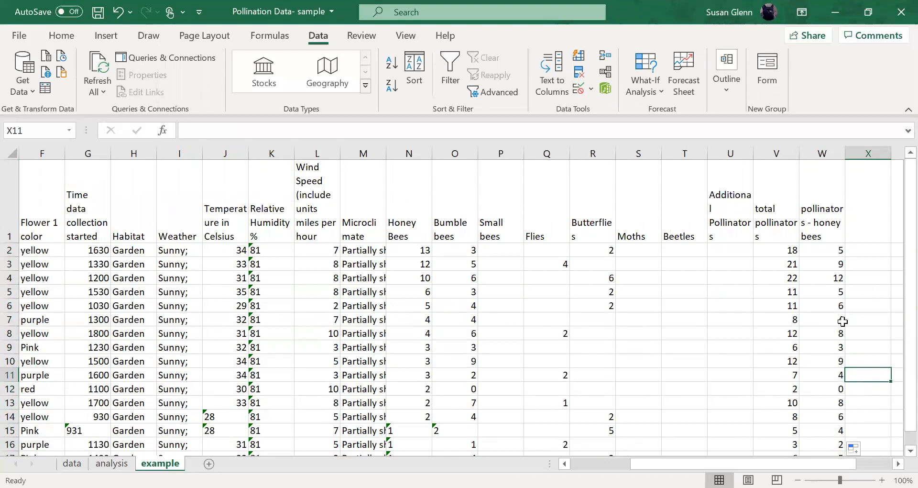
Step: Select the whole data range A1:W21, including the two new columns, and start a custom sort
{"action": "scroll", "coordinate": [860, 303], "scroll_direction": "down", "scroll_amount": 1}
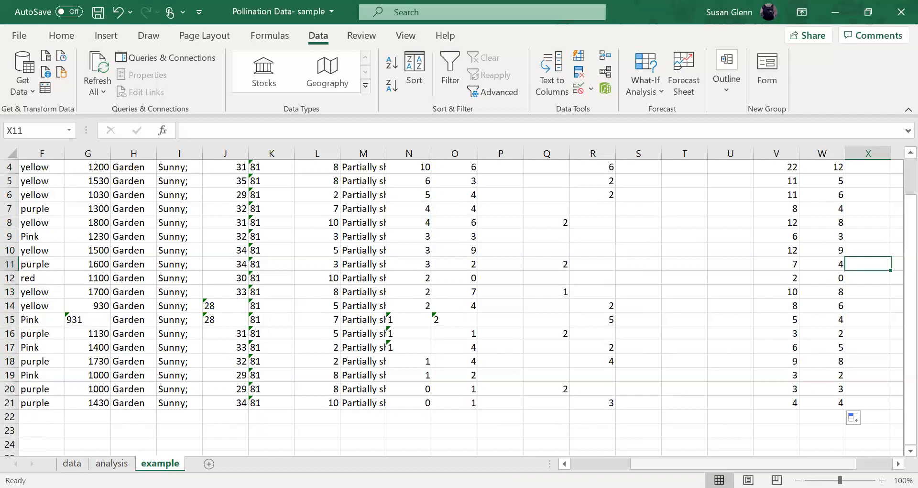
{"action": "scroll", "coordinate": [459, 306], "scroll_direction": "left", "scroll_amount": 3}
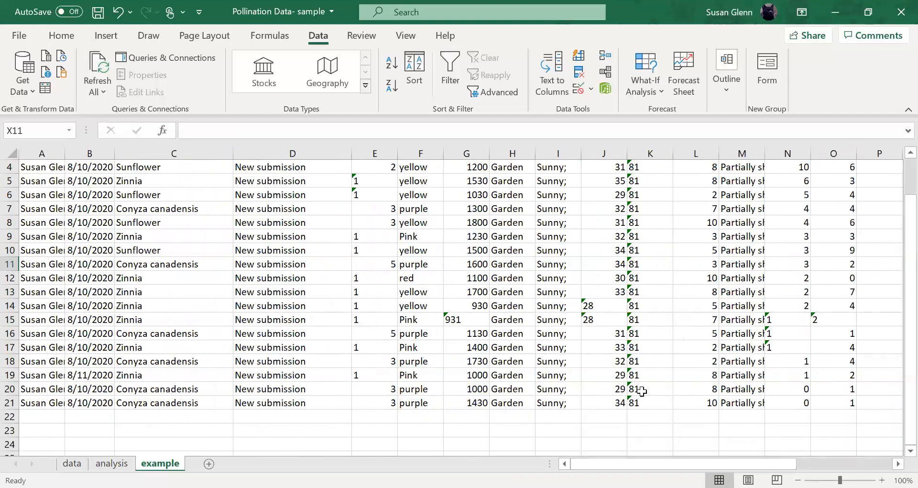
{"action": "scroll", "coordinate": [669, 363], "scroll_direction": "up", "scroll_amount": 1}
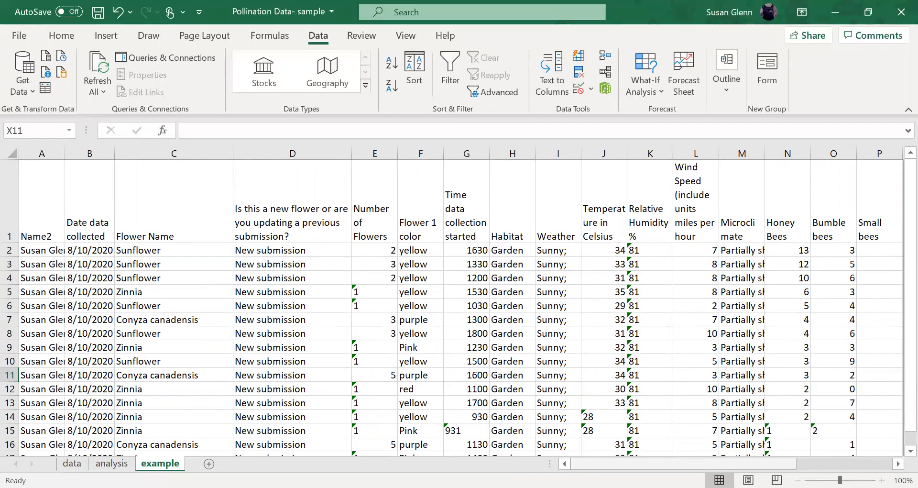
{"action": "left_click_drag", "start_coordinate": [691, 463], "coordinate": [794, 454]}
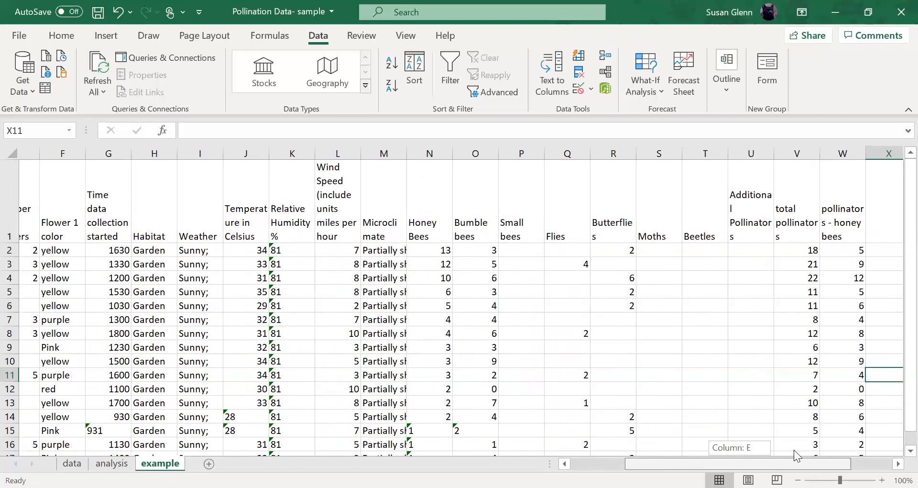
{"action": "left_click_drag", "start_coordinate": [794, 450], "coordinate": [813, 451]}
{"action": "scroll", "coordinate": [888, 349], "scroll_direction": "down", "scroll_amount": 2}
{"action": "left_click_drag", "start_coordinate": [778, 365], "coordinate": [5, 292]}
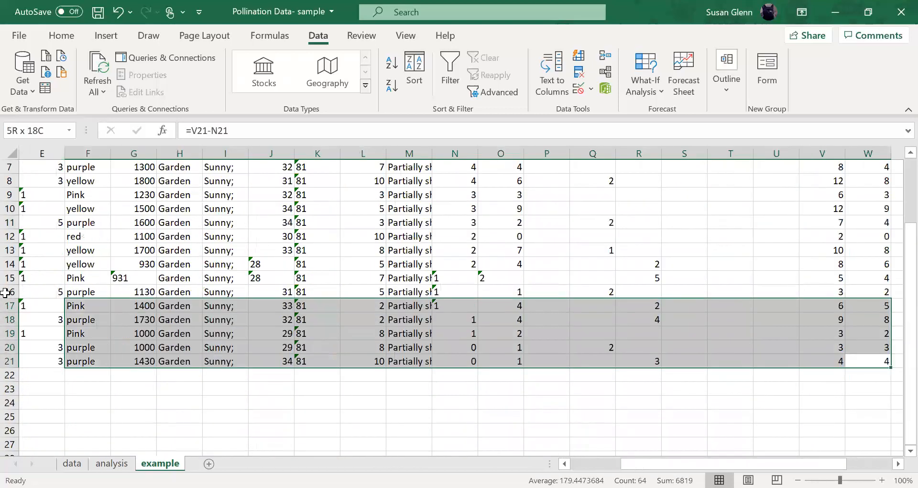
{"action": "left_click", "coordinate": [6, 156]}
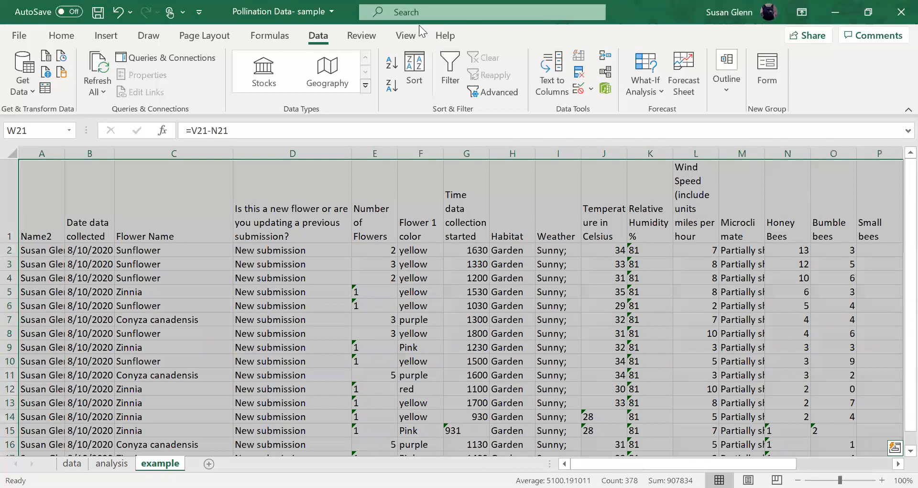
{"action": "left_click", "coordinate": [414, 69]}
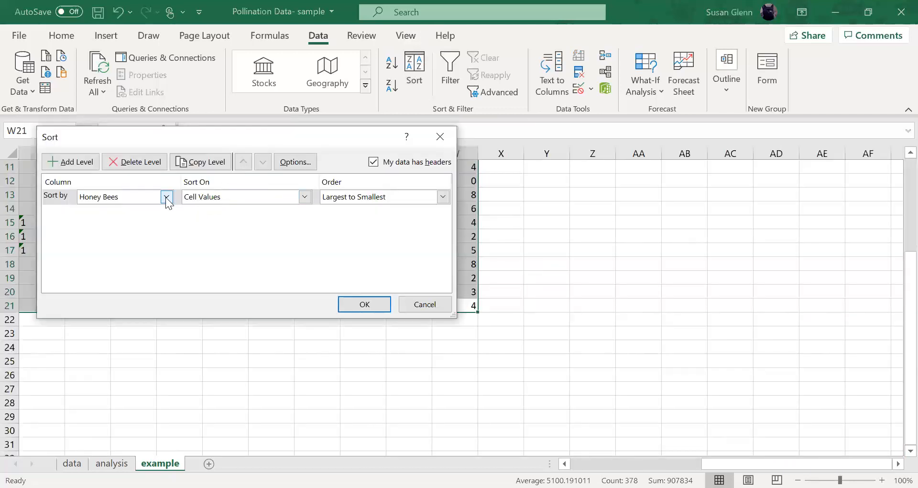
Step: Sort the records by Flower 1 color in A to Z order
{"action": "left_click", "coordinate": [166, 197]}
{"action": "scroll", "coordinate": [163, 225], "scroll_direction": "up", "scroll_amount": 2}
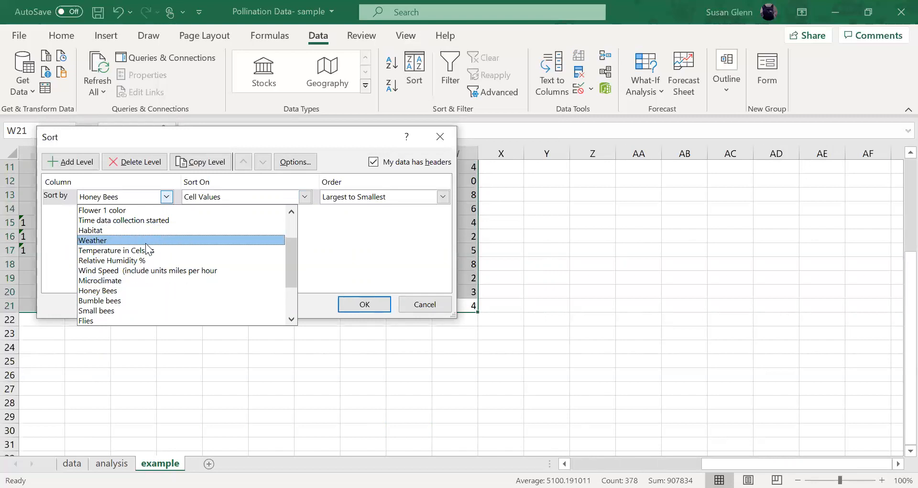
{"action": "left_click", "coordinate": [146, 212]}
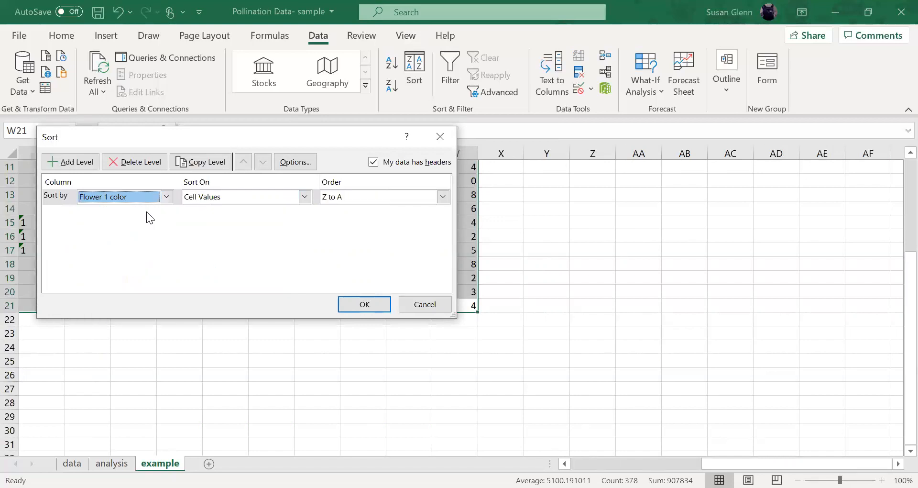
{"action": "left_click", "coordinate": [443, 197]}
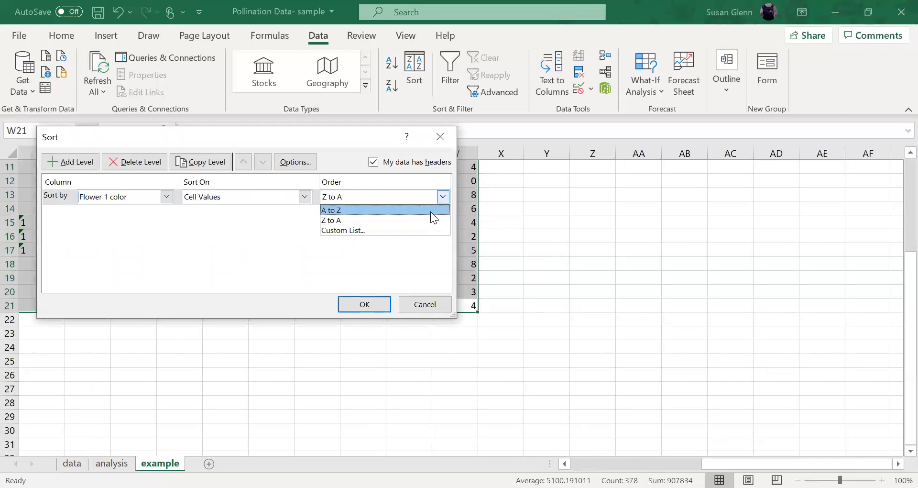
{"action": "left_click", "coordinate": [430, 209]}
{"action": "left_click", "coordinate": [367, 308]}
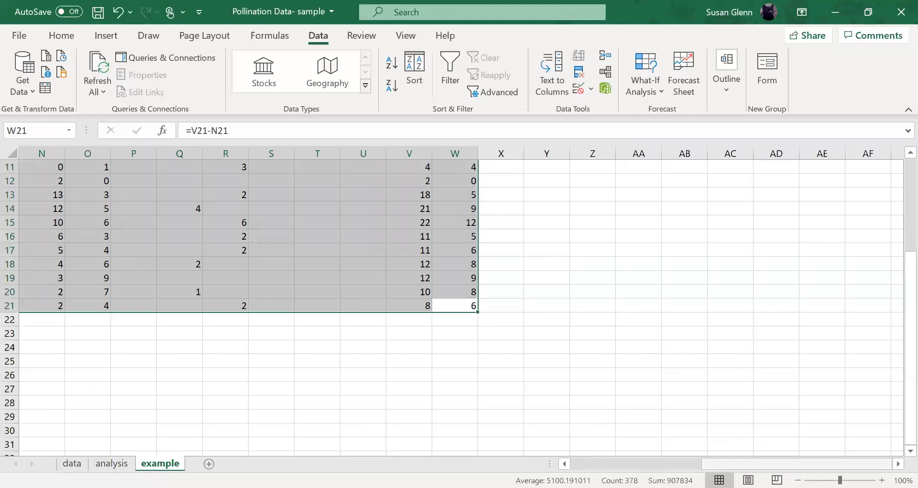
Step: Add a new worksheet and name it "yellow flowers"
{"action": "left_click", "coordinate": [625, 461]}
{"action": "scroll", "coordinate": [557, 373], "scroll_direction": "up", "scroll_amount": 3}
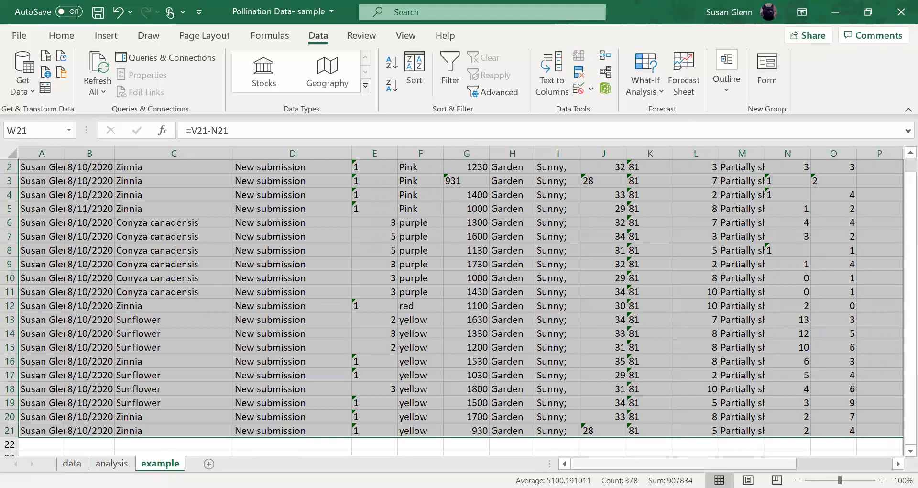
{"action": "scroll", "coordinate": [316, 344], "scroll_direction": "right", "scroll_amount": 2}
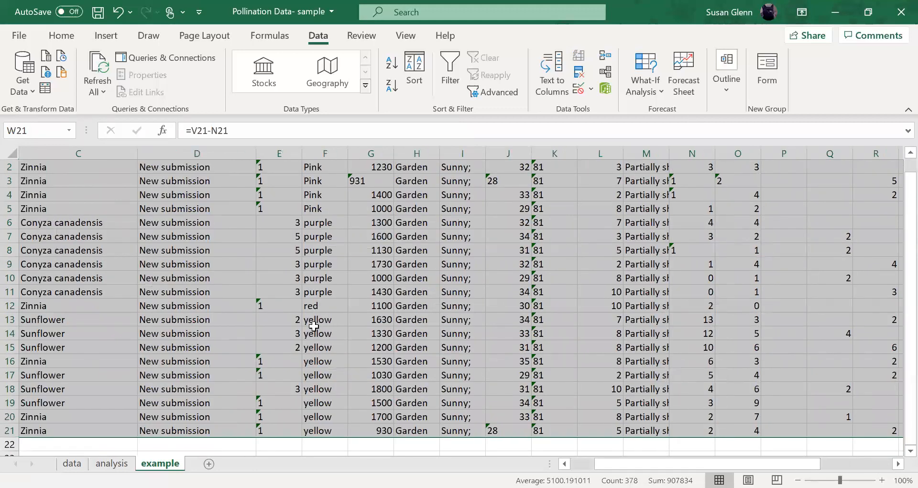
{"action": "left_click", "coordinate": [314, 328]}
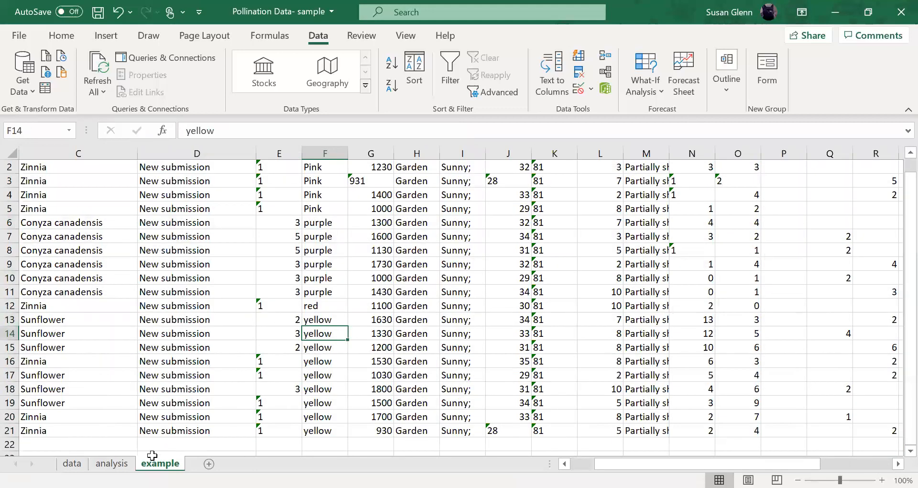
{"action": "left_click", "coordinate": [208, 464]}
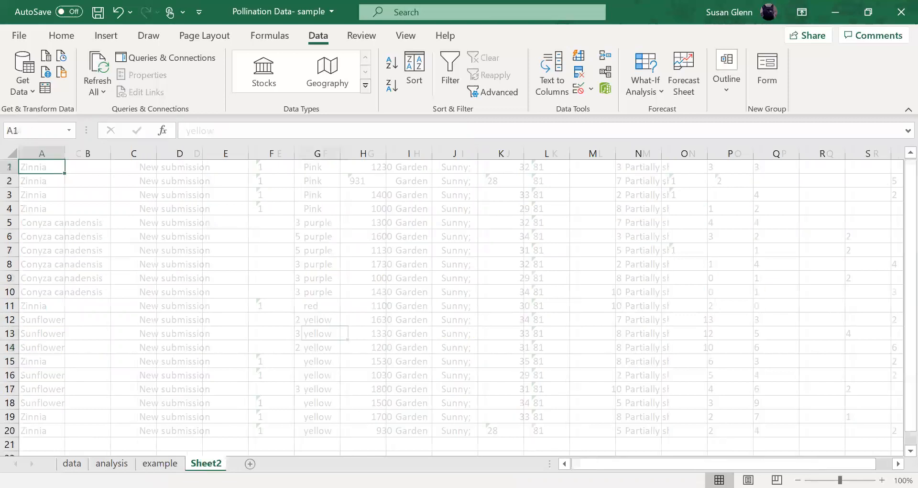
{"action": "double_click", "coordinate": [208, 464]}
{"action": "type", "text": "y"}
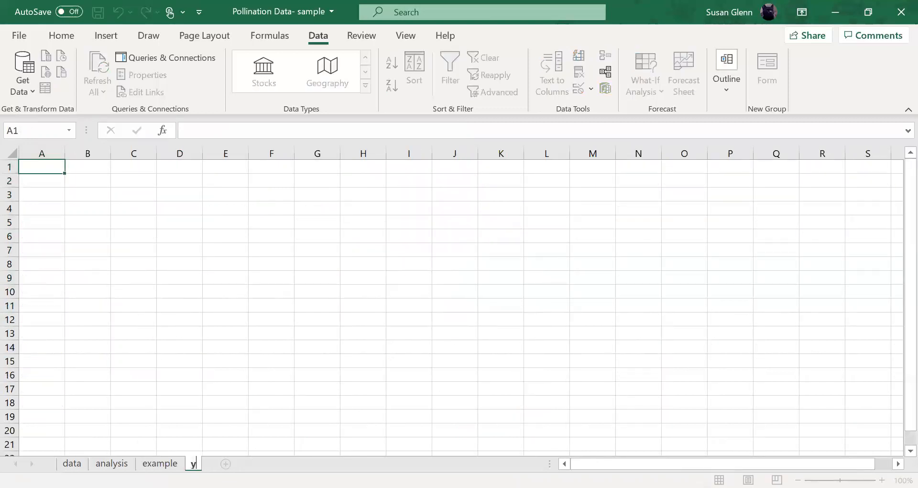
{"action": "type", "text": "ellow flowers"}
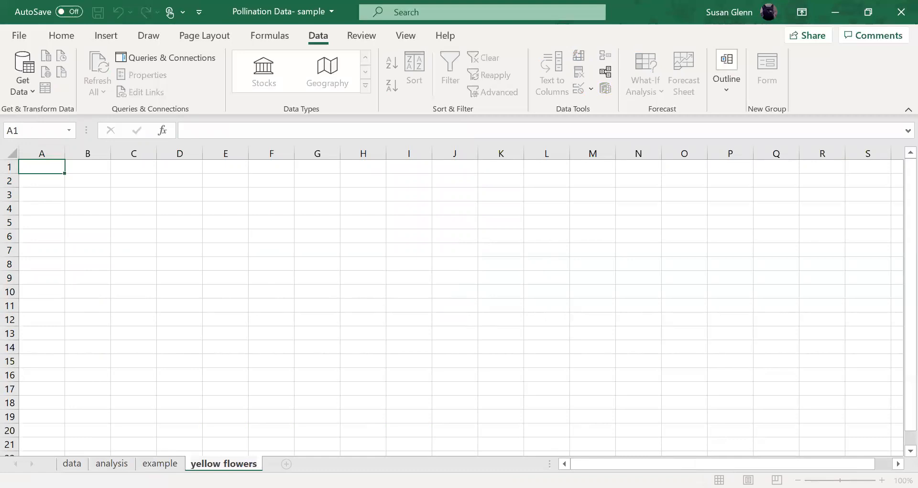
Step: Return to the example sheet and enter the heading "Yellow flowers" in C23, below the sorted data
{"action": "left_click", "coordinate": [159, 463]}
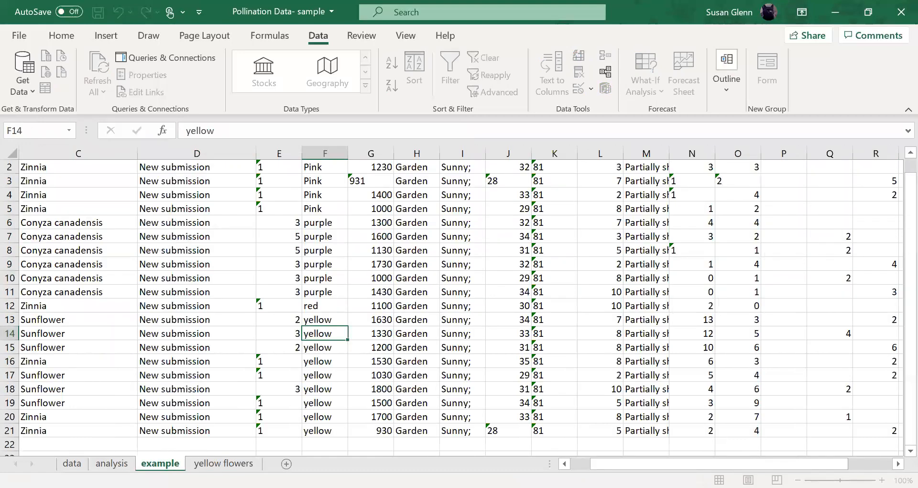
{"action": "scroll", "coordinate": [246, 322], "scroll_direction": "down", "scroll_amount": 2}
{"action": "left_click", "coordinate": [72, 373]}
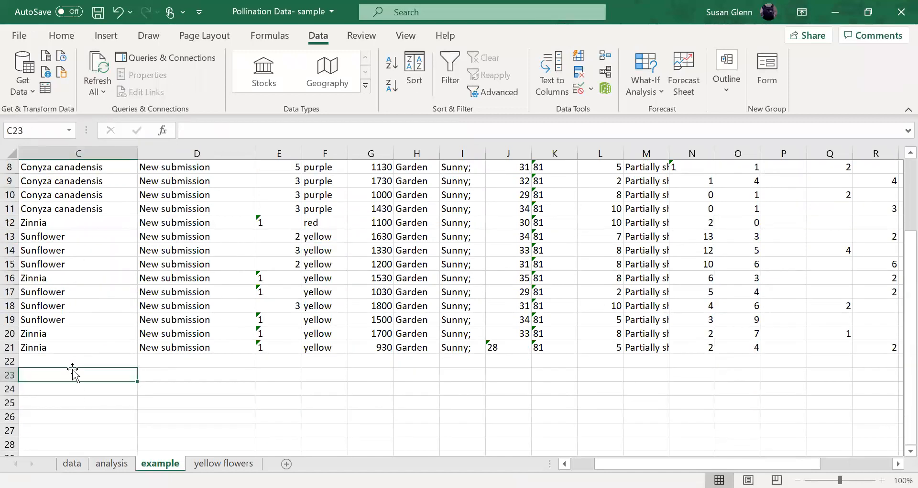
{"action": "type", "text": "Yellow flowers"}
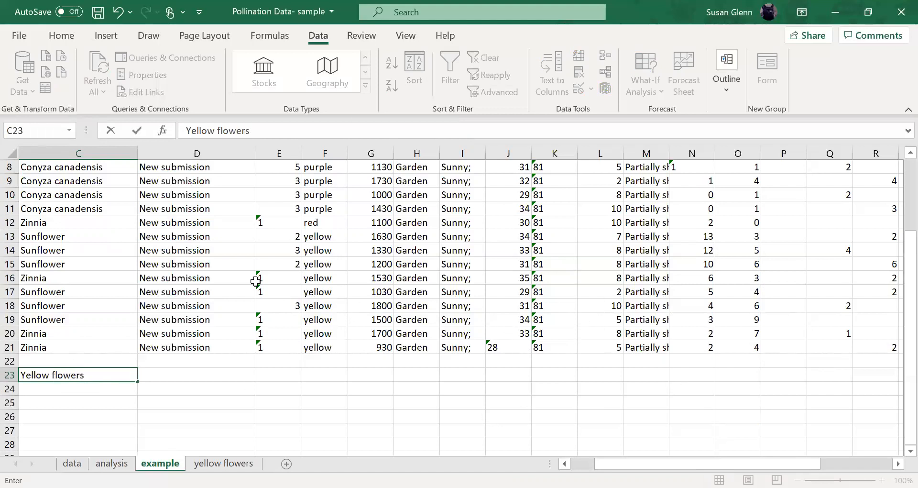
Step: Copy the full yellow-flower rows 13 through 21 on the example sheet
{"action": "left_click", "coordinate": [10, 236]}
{"action": "left_click_drag", "start_coordinate": [9, 243], "coordinate": [8, 347]}
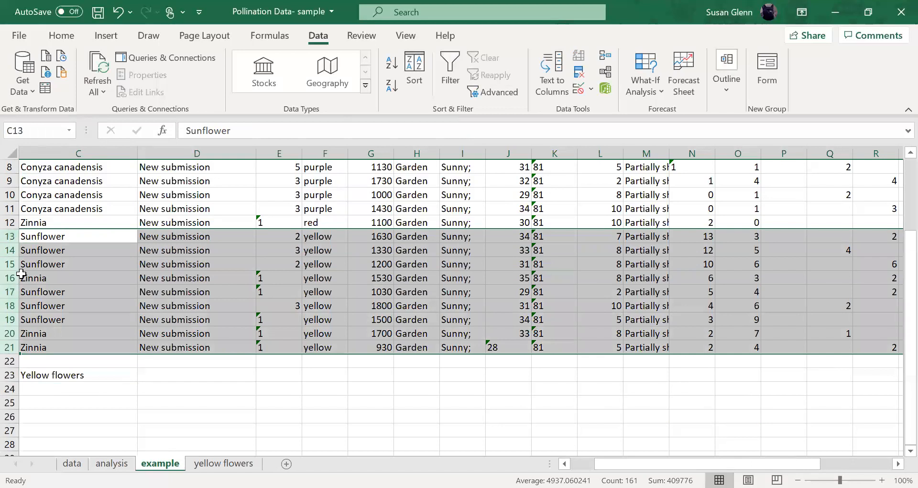
{"action": "right_click", "coordinate": [21, 274]}
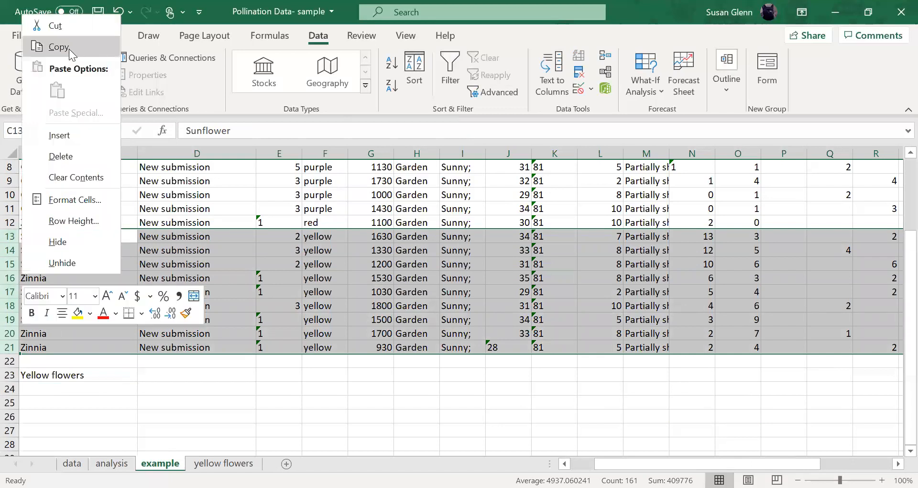
{"action": "left_click", "coordinate": [70, 50]}
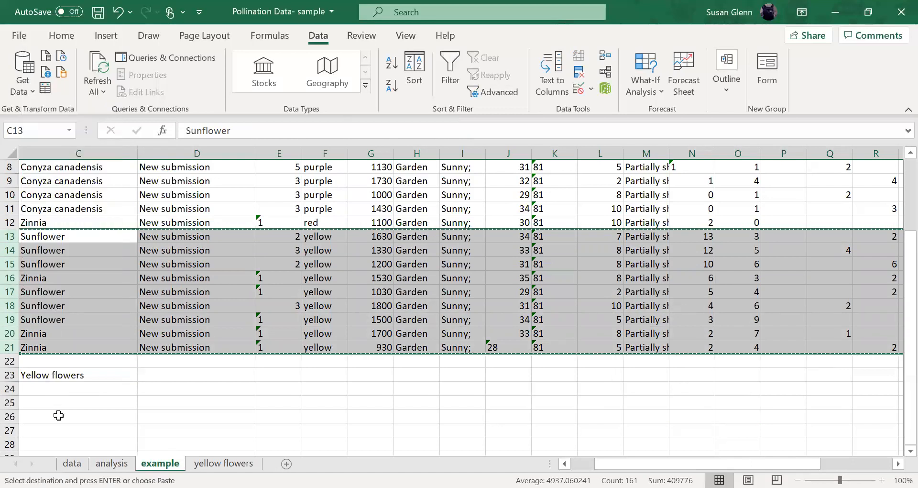
Step: Try to paste the copied rows into the single cell C25 and again into C24
{"action": "left_click", "coordinate": [64, 403]}
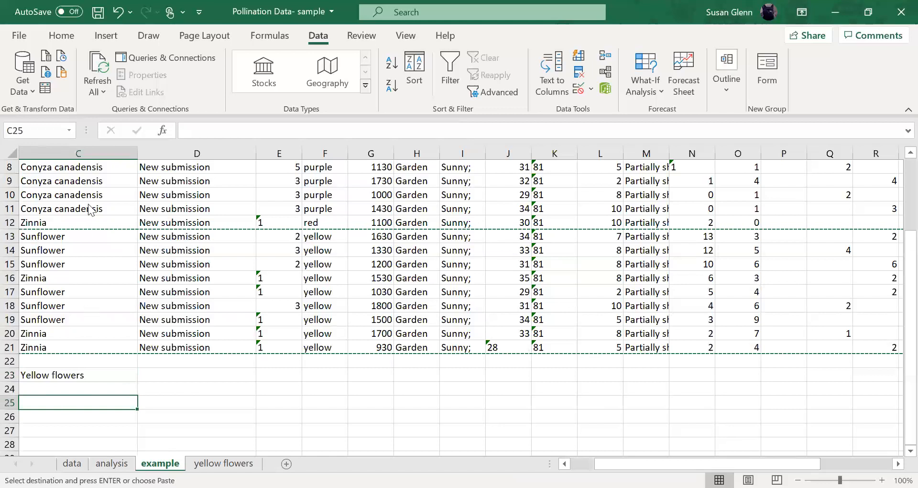
{"action": "right_click", "coordinate": [66, 402]}
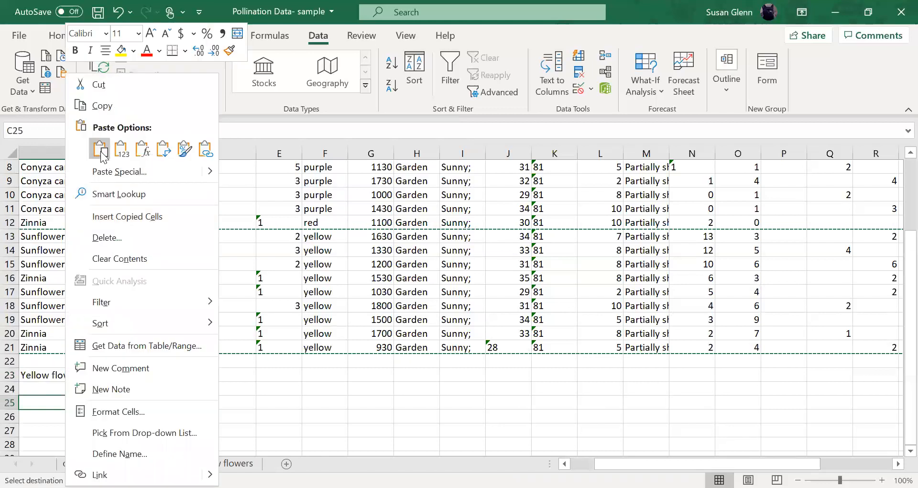
{"action": "left_click", "coordinate": [99, 149]}
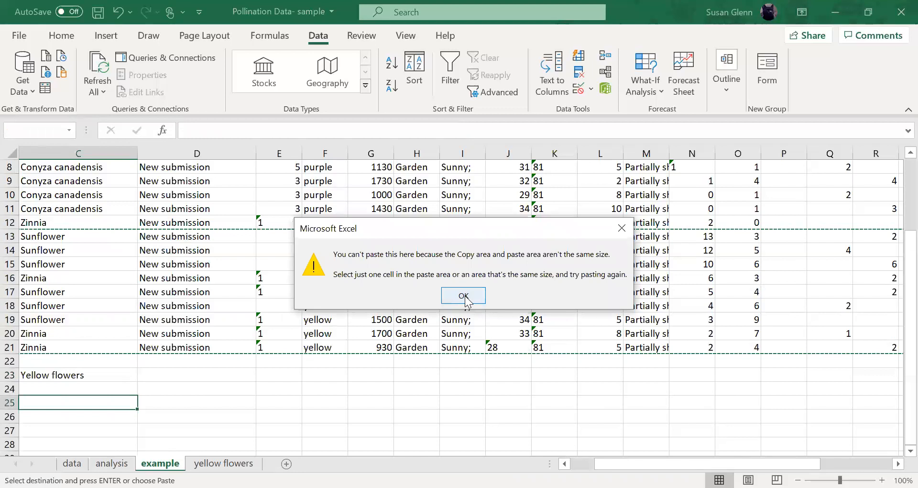
{"action": "left_click", "coordinate": [464, 296]}
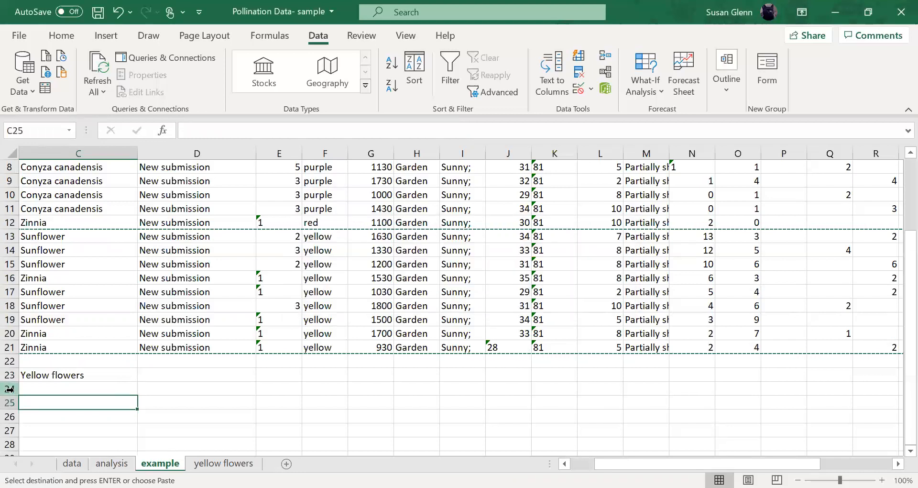
{"action": "left_click", "coordinate": [10, 388]}
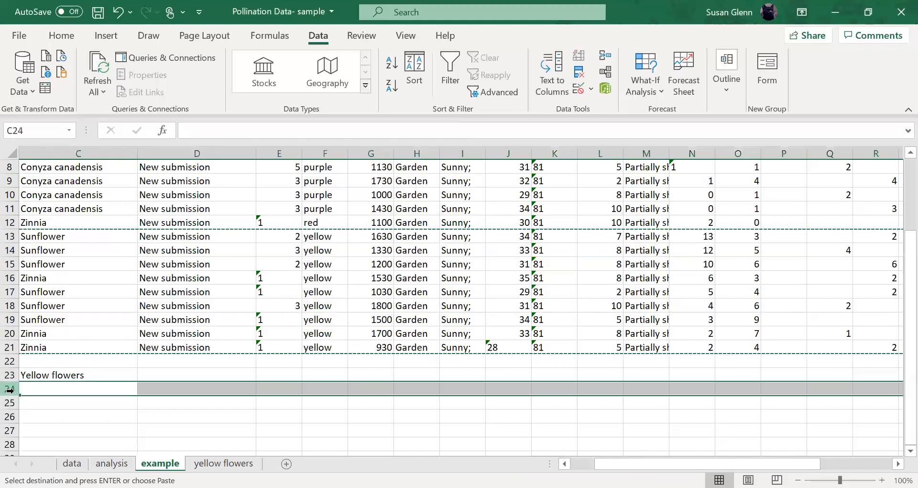
{"action": "left_click", "coordinate": [38, 391]}
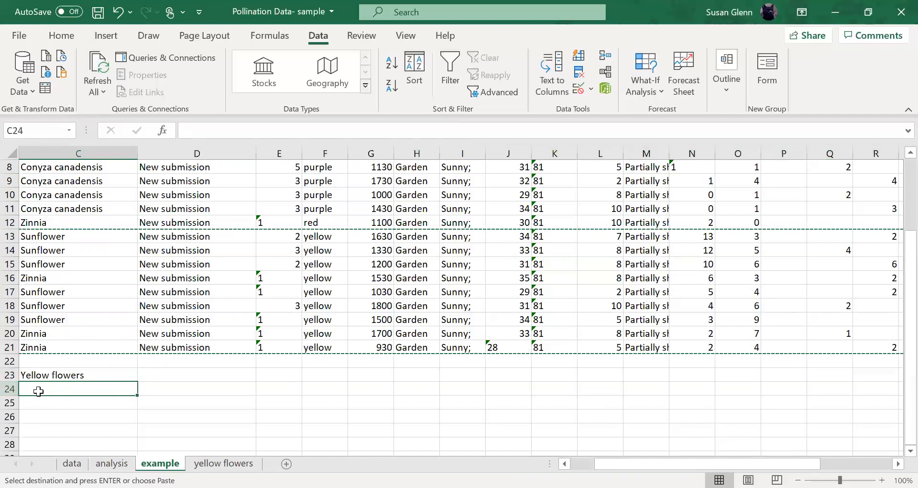
{"action": "right_click", "coordinate": [38, 391]}
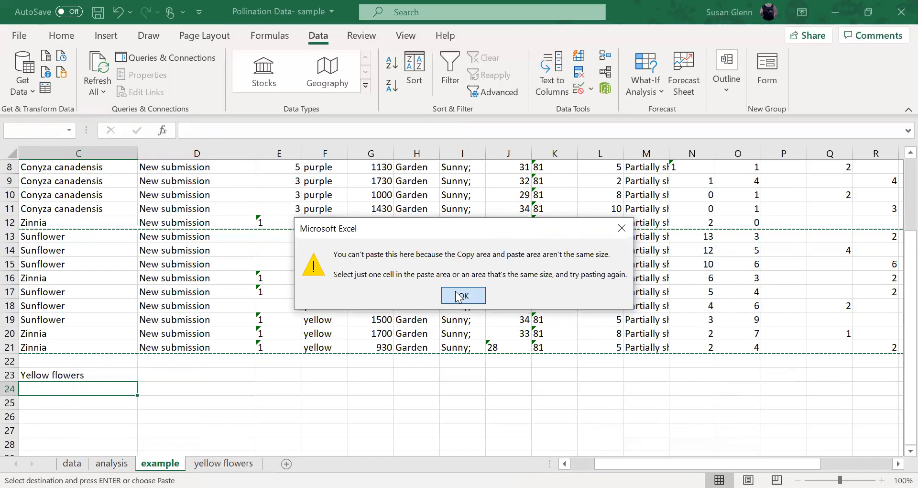
{"action": "left_click", "coordinate": [458, 296]}
Step: Paste the copied yellow-flower records as whole rows starting at row 24, under the "Yellow flowers" heading
{"action": "left_click", "coordinate": [9, 389]}
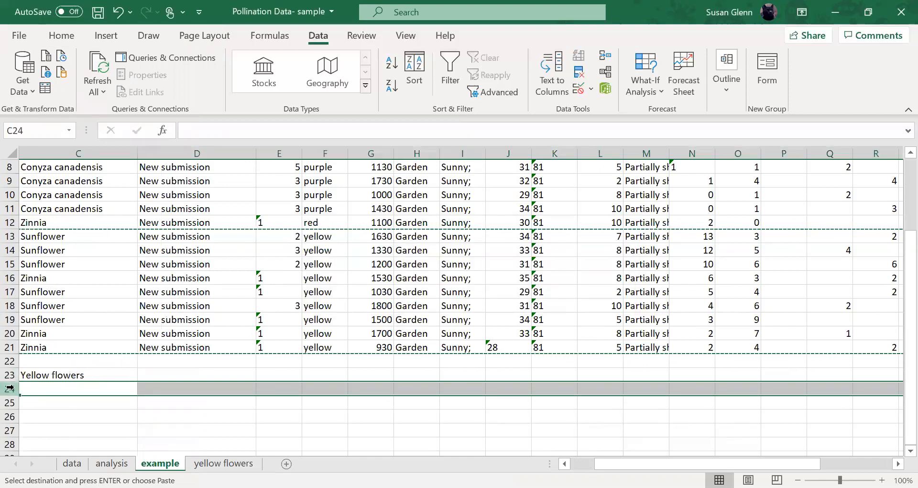
{"action": "right_click", "coordinate": [10, 389]}
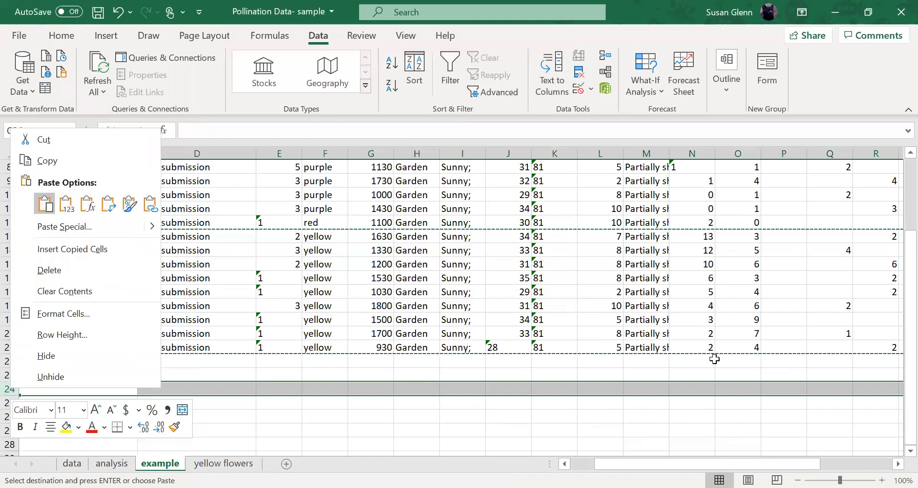
{"action": "left_click", "coordinate": [45, 203]}
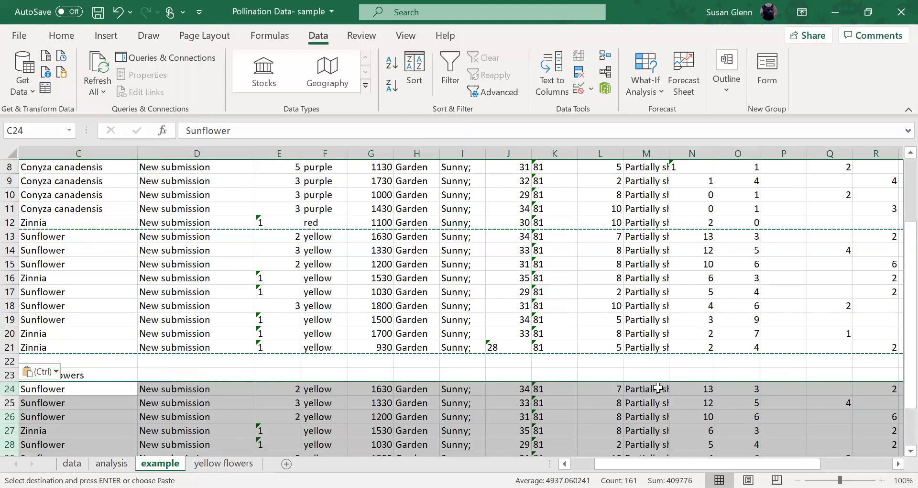
{"action": "scroll", "coordinate": [655, 390], "scroll_direction": "down", "scroll_amount": 2}
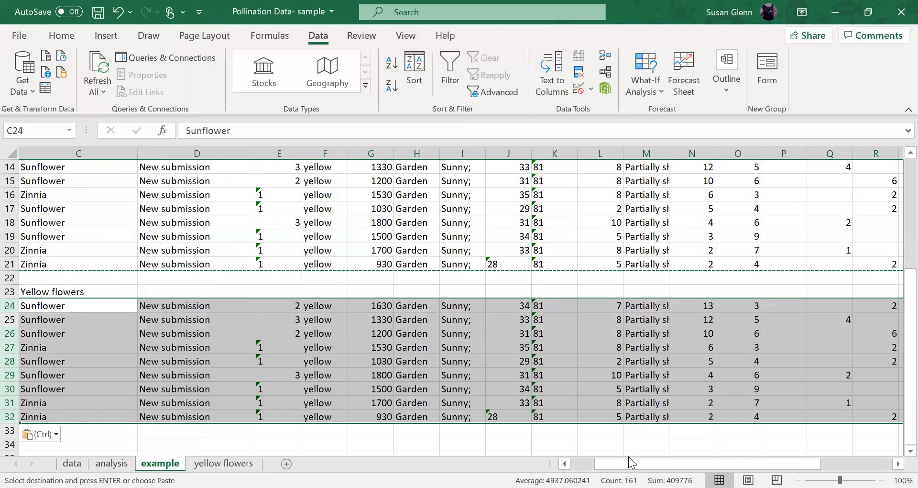
{"action": "left_click_drag", "start_coordinate": [655, 464], "coordinate": [721, 463]}
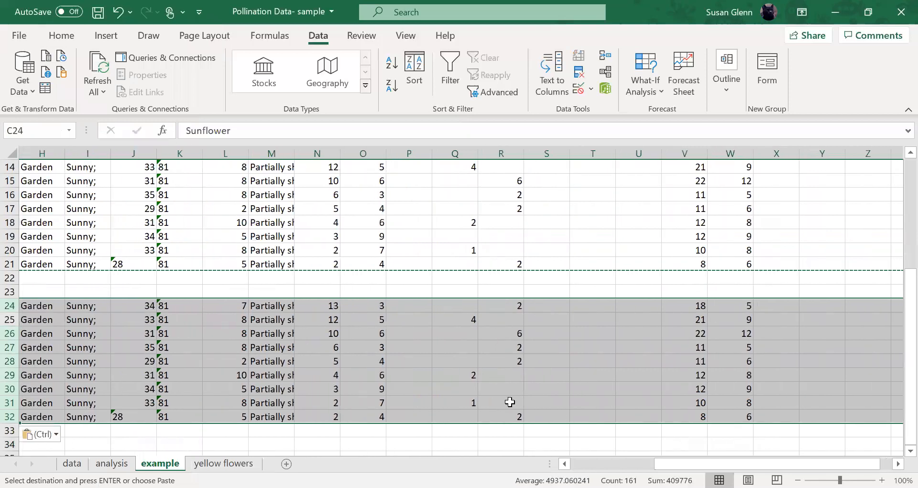
{"action": "left_click", "coordinate": [508, 403]}
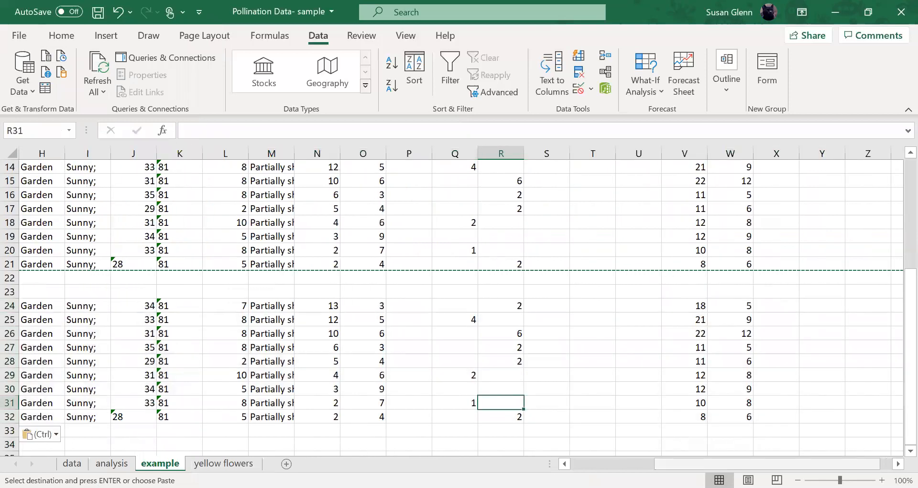
Step: Highlight the original yellow-flower rows 13 through 21 with a yellow fill
{"action": "left_click", "coordinate": [643, 464]}
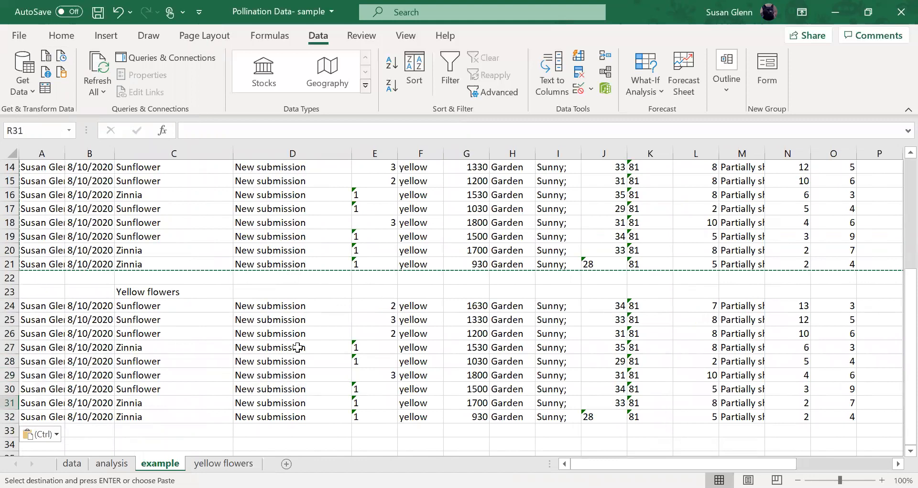
{"action": "scroll", "coordinate": [298, 347], "scroll_direction": "up", "scroll_amount": 4}
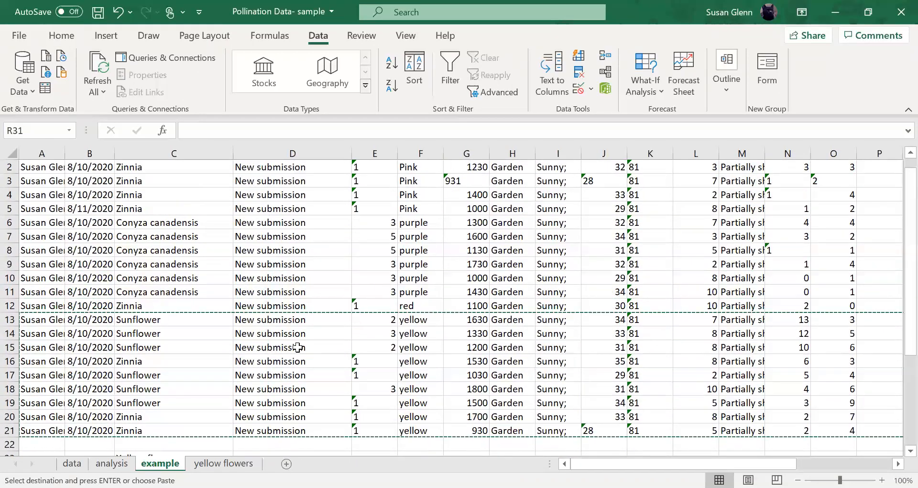
{"action": "left_click", "coordinate": [12, 323]}
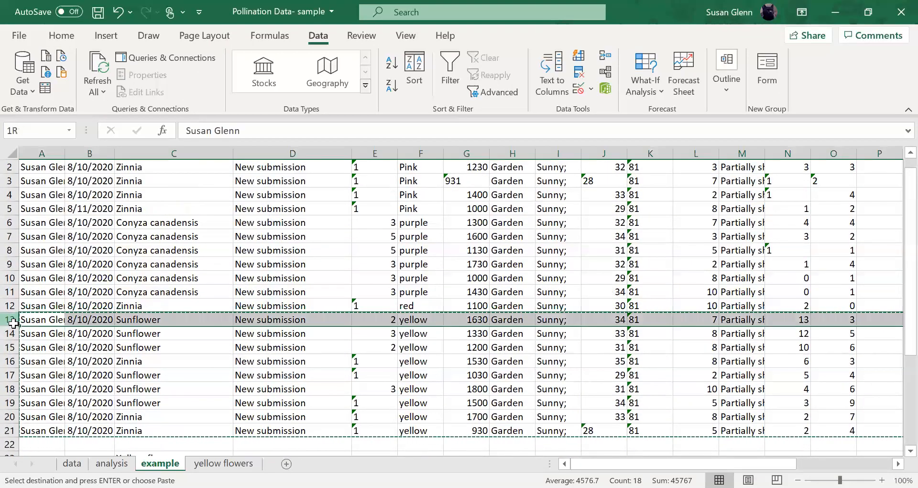
{"action": "left_click_drag", "start_coordinate": [13, 323], "coordinate": [13, 431]}
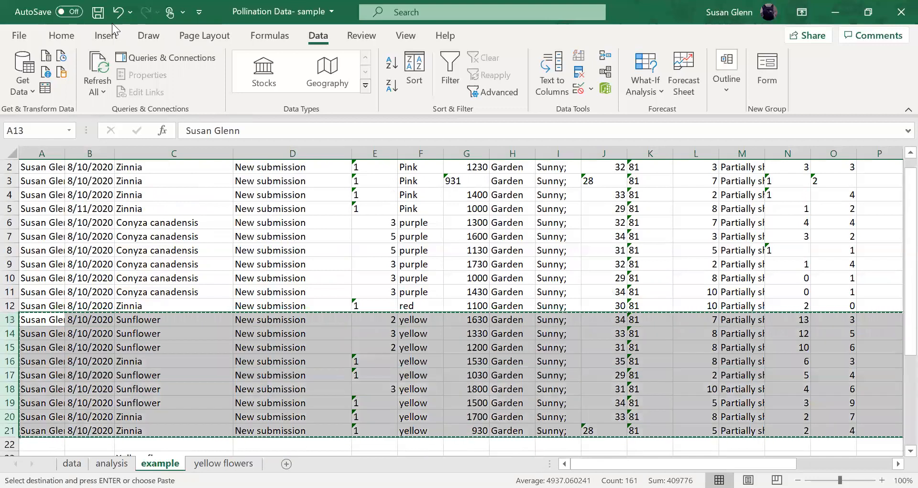
{"action": "left_click", "coordinate": [61, 36]}
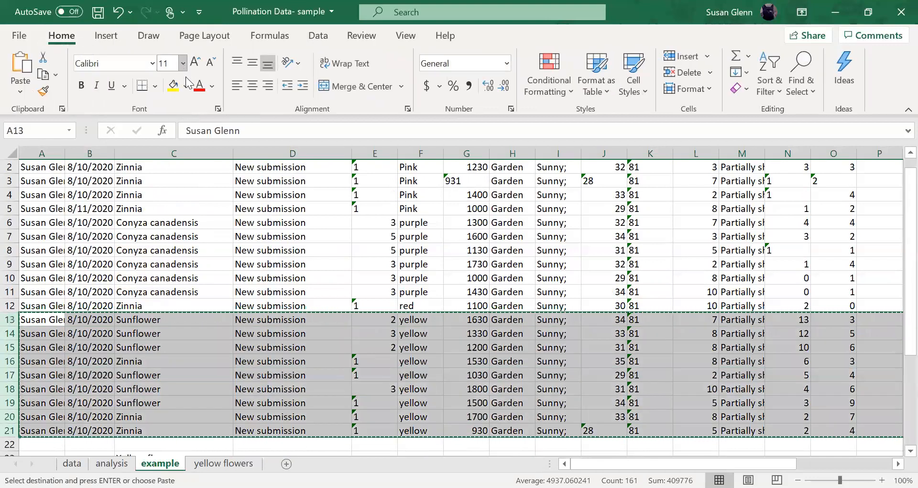
{"action": "left_click", "coordinate": [173, 86]}
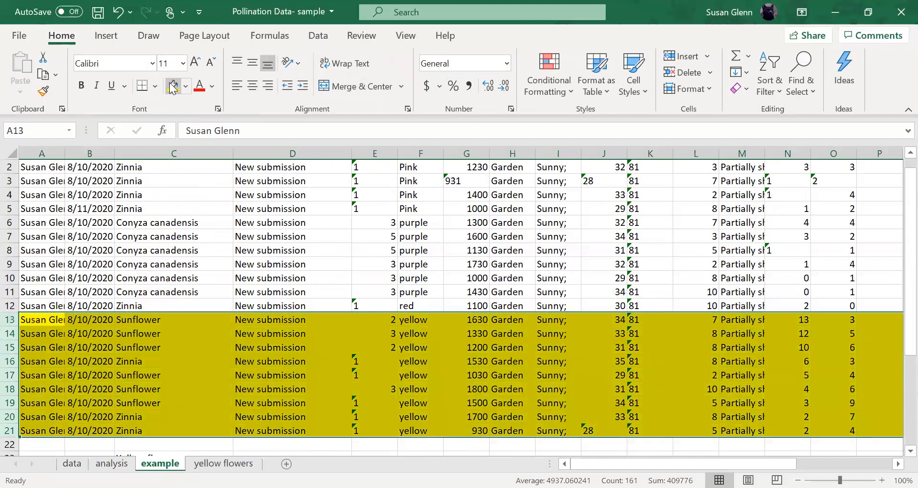
{"action": "left_click", "coordinate": [465, 305]}
Step: Enter the heading "Other colors" in C37, below the pasted yellow-flower records
{"action": "scroll", "coordinate": [452, 356], "scroll_direction": "up", "scroll_amount": 1}
{"action": "scroll", "coordinate": [449, 352], "scroll_direction": "down", "scroll_amount": 7}
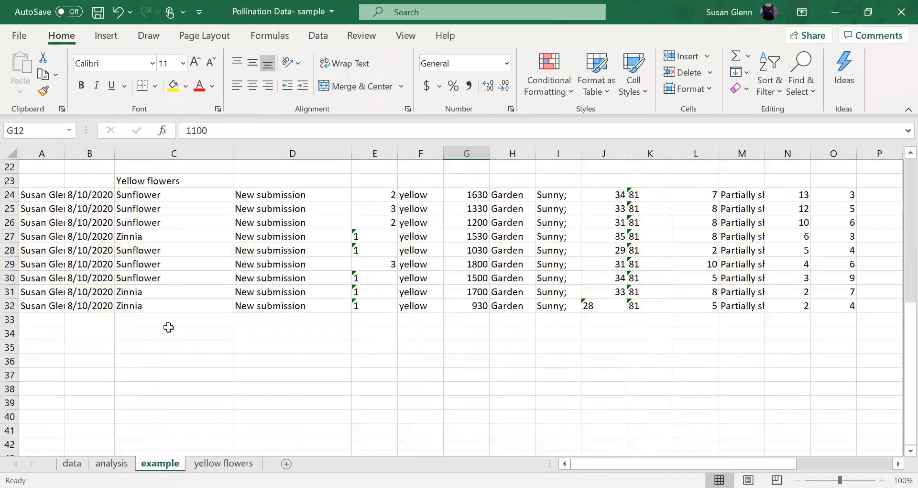
{"action": "left_click", "coordinate": [132, 333]}
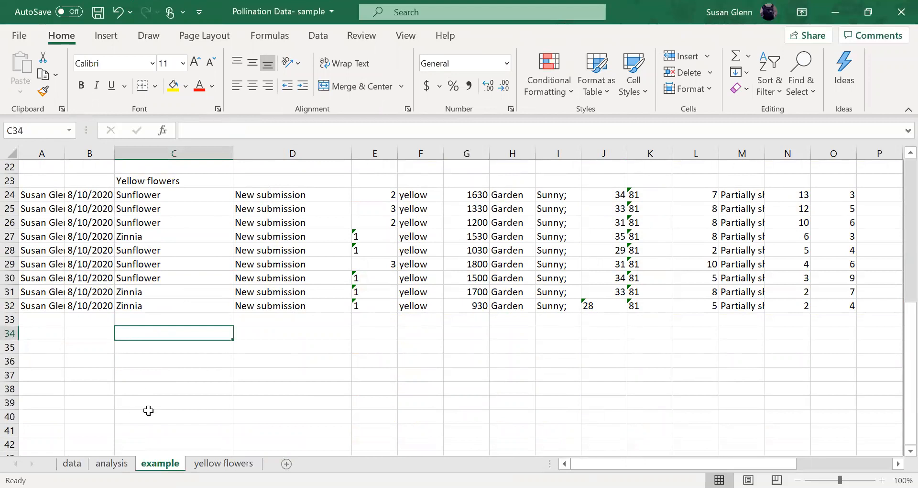
{"action": "left_click", "coordinate": [139, 375]}
{"action": "type", "text": "O"}
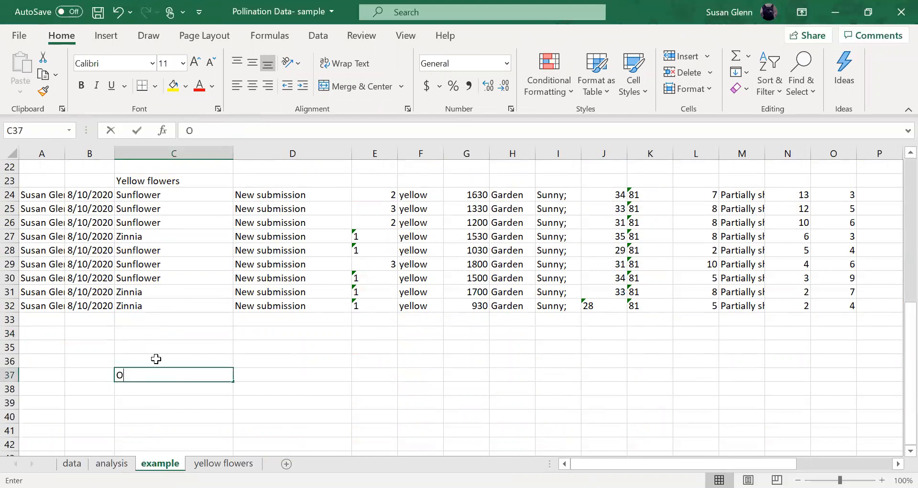
{"action": "type", "text": "ther colors"}
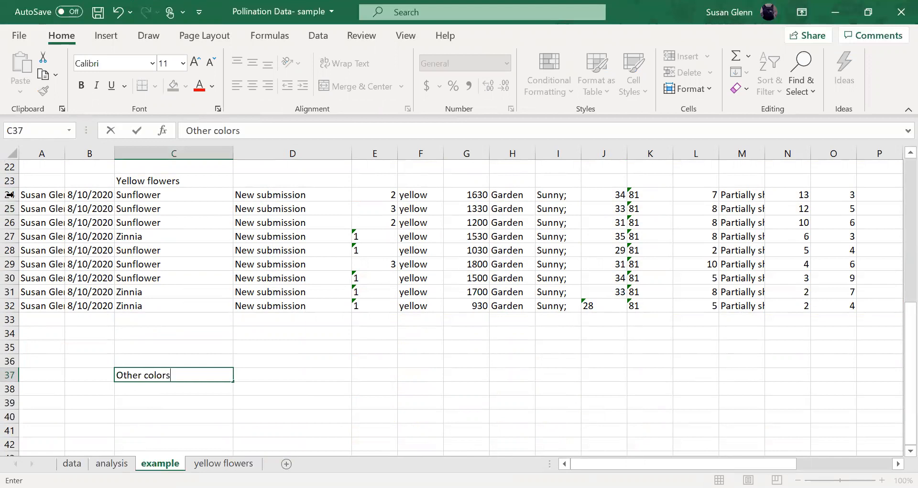
Step: Copy the non-yellow flower records in rows 2 through 12 and paste them as whole rows starting at row 38, under "Other colors"
{"action": "scroll", "coordinate": [134, 243], "scroll_direction": "up", "scroll_amount": 4}
{"action": "scroll", "coordinate": [134, 243], "scroll_direction": "up", "scroll_amount": 3}
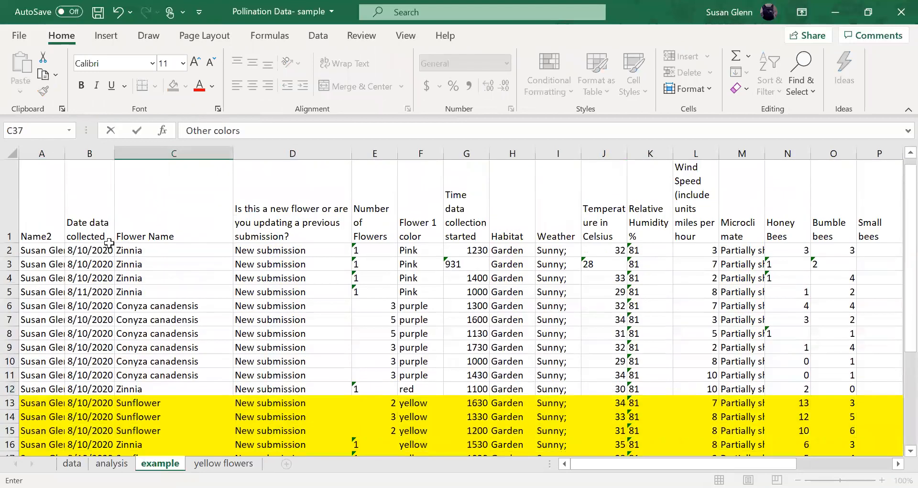
{"action": "left_click", "coordinate": [10, 250]}
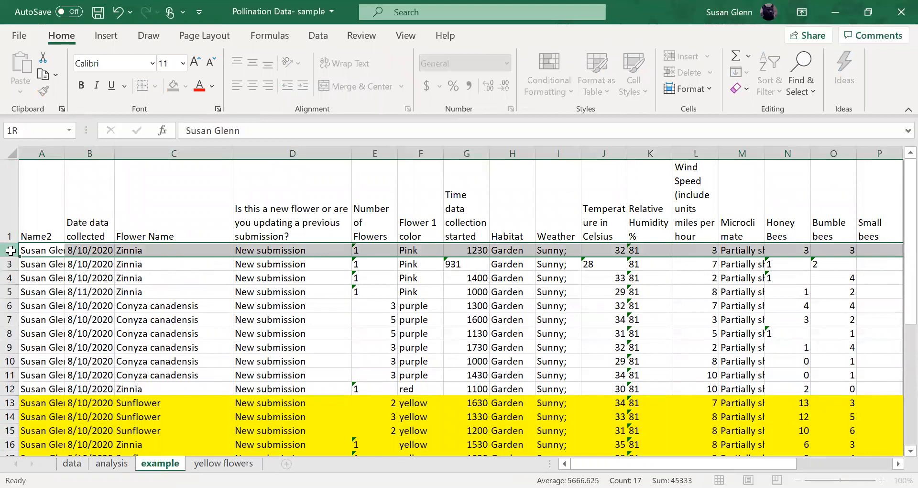
{"action": "left_click_drag", "start_coordinate": [10, 250], "coordinate": [9, 384]}
{"action": "key", "text": "ctrl+c"}
{"action": "scroll", "coordinate": [144, 260], "scroll_direction": "down", "scroll_amount": 8}
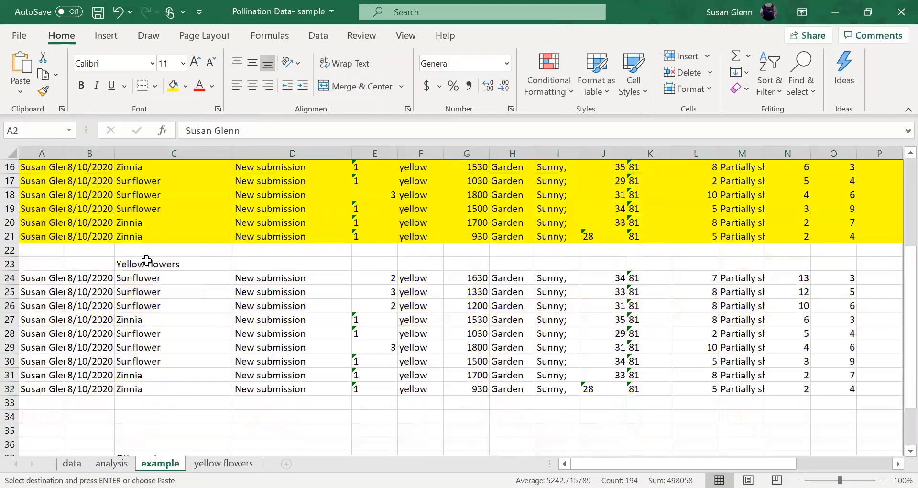
{"action": "left_click", "coordinate": [45, 349]}
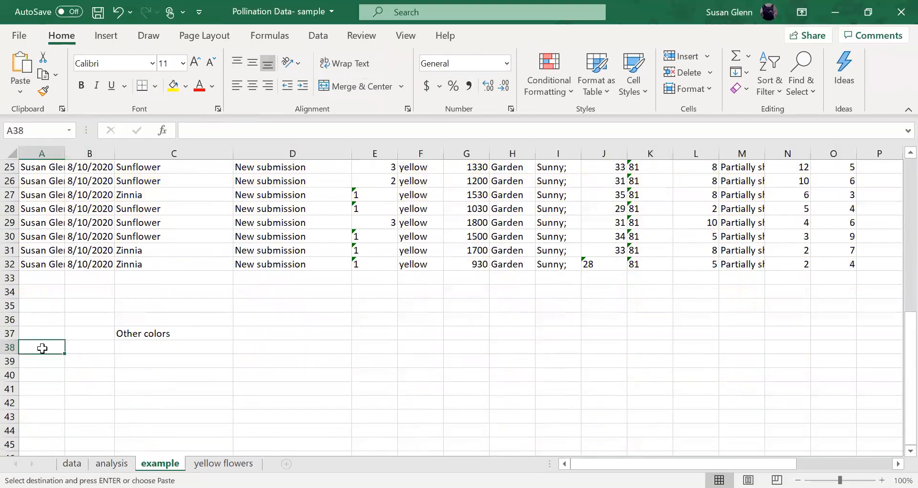
{"action": "left_click", "coordinate": [10, 346]}
{"action": "key", "text": "ctrl+v"}
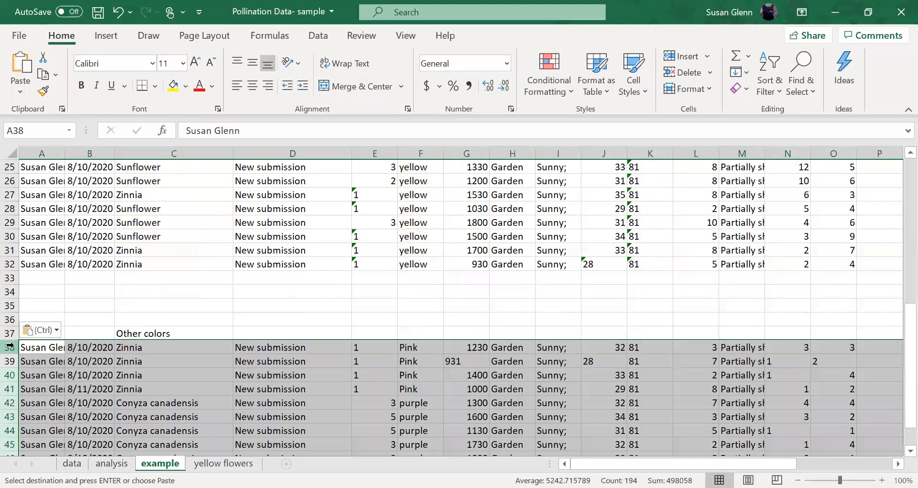
{"action": "left_click", "coordinate": [408, 402]}
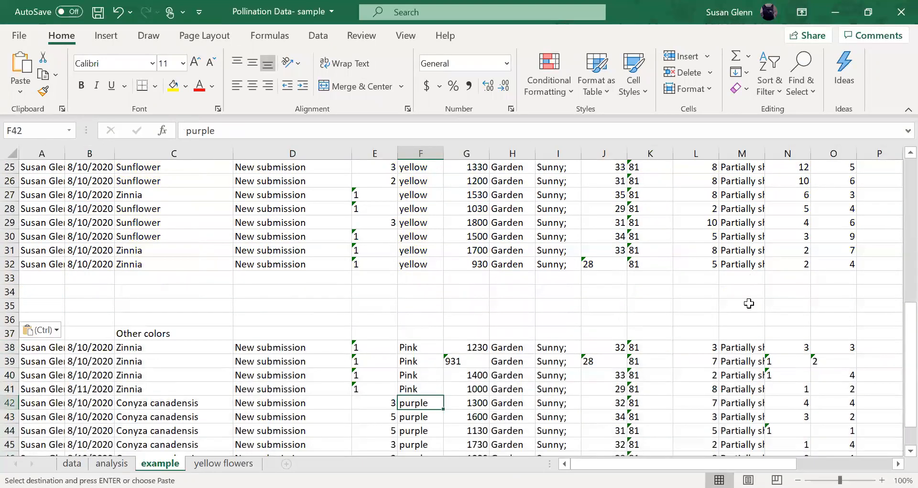
Step: Examine the pollinator columns, especially Honey Bees, across the original records and the two copied groups
{"action": "scroll", "coordinate": [692, 324], "scroll_direction": "up", "scroll_amount": 3}
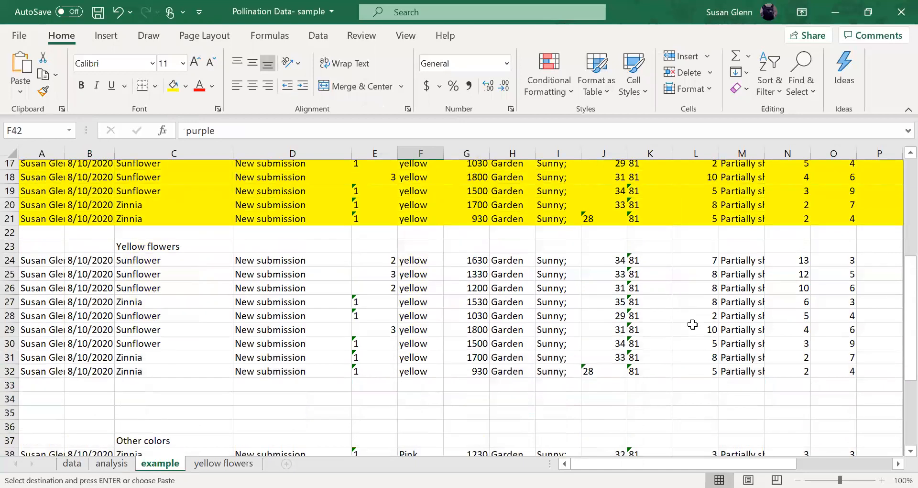
{"action": "scroll", "coordinate": [692, 324], "scroll_direction": "down", "scroll_amount": 1}
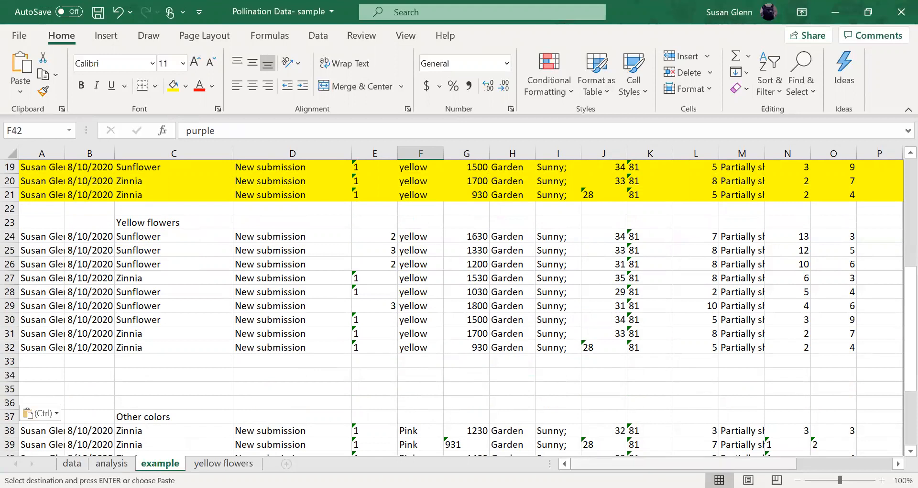
{"action": "left_click_drag", "start_coordinate": [673, 464], "coordinate": [723, 464]}
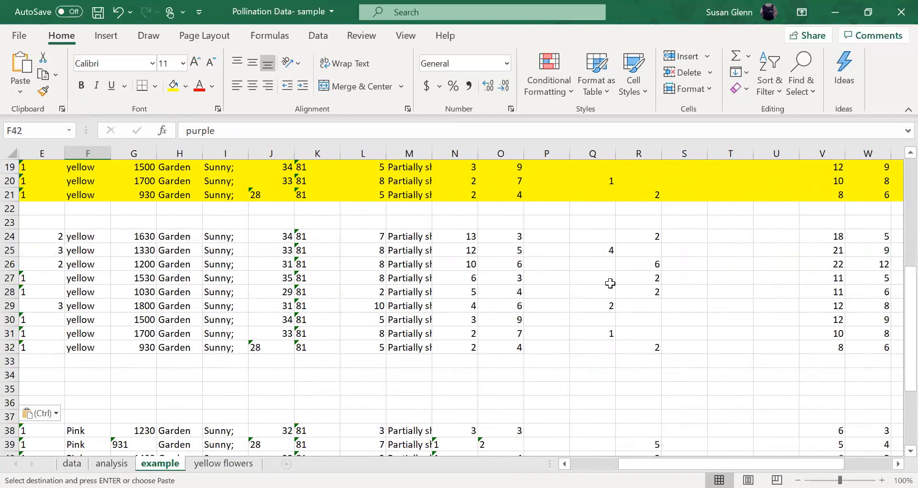
{"action": "scroll", "coordinate": [550, 277], "scroll_direction": "up", "scroll_amount": 6}
{"action": "left_click", "coordinate": [458, 223]}
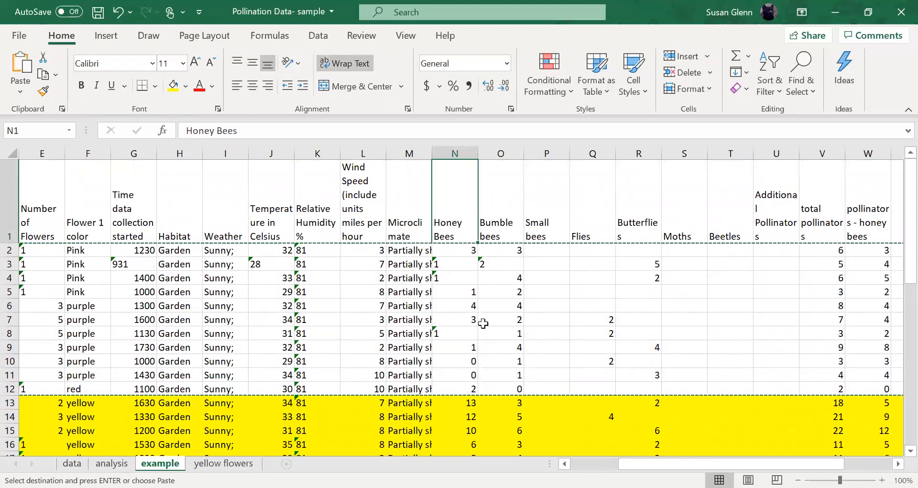
{"action": "scroll", "coordinate": [480, 321], "scroll_direction": "down", "scroll_amount": 9}
{"action": "scroll", "coordinate": [480, 322], "scroll_direction": "up", "scroll_amount": 7}
{"action": "scroll", "coordinate": [480, 321], "scroll_direction": "up", "scroll_amount": 2}
Step: Freeze the panes at cell E2 so the header row stays in view while scrolling through the records
{"action": "left_click", "coordinate": [28, 251]}
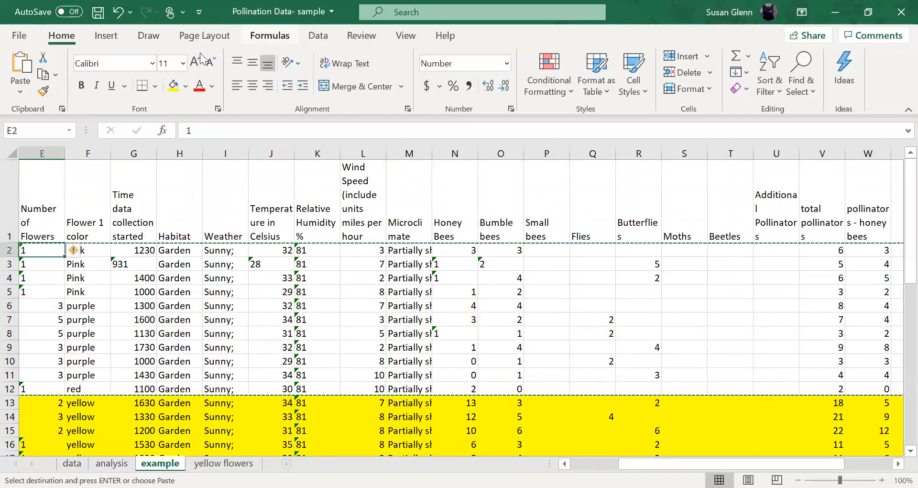
{"action": "left_click", "coordinate": [406, 37]}
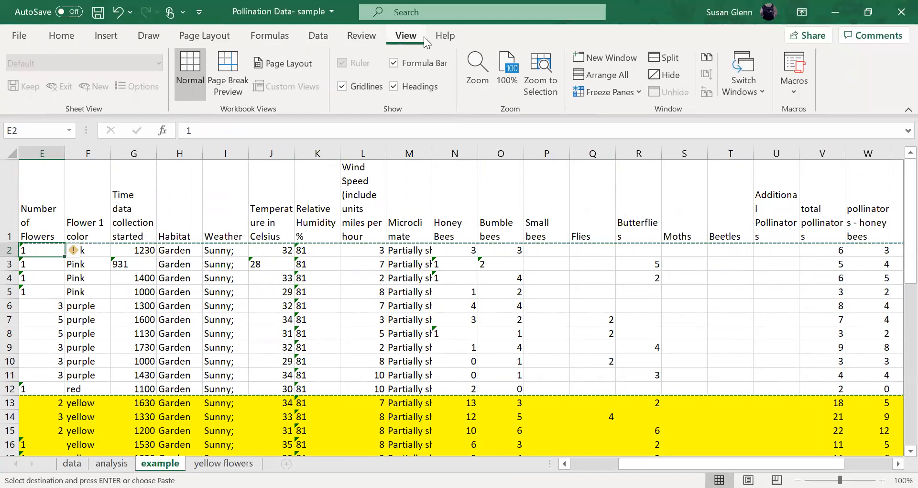
{"action": "left_click", "coordinate": [636, 88]}
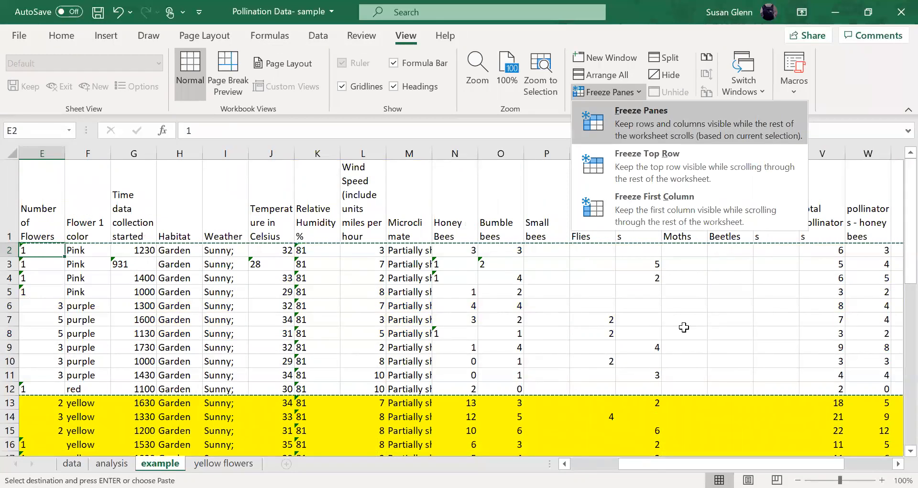
{"action": "left_click", "coordinate": [644, 116]}
{"action": "scroll", "coordinate": [753, 289], "scroll_direction": "down", "scroll_amount": 2}
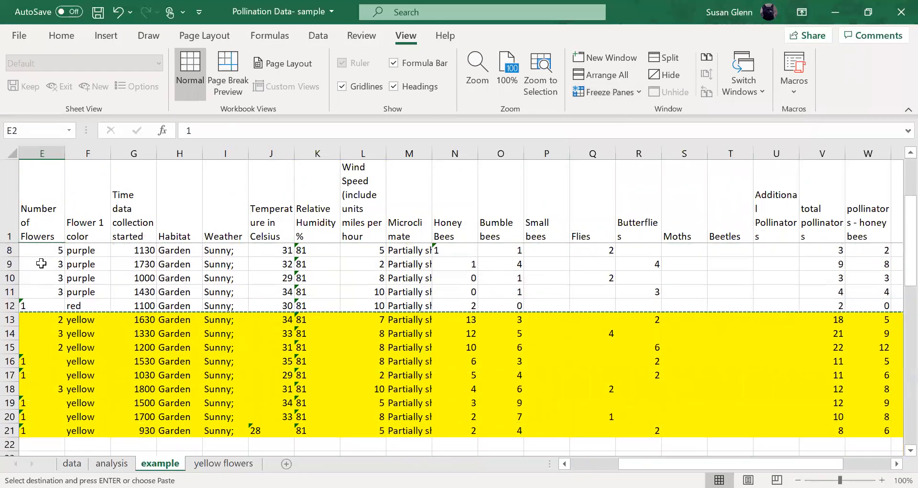
{"action": "scroll", "coordinate": [44, 247], "scroll_direction": "up", "scroll_amount": 2}
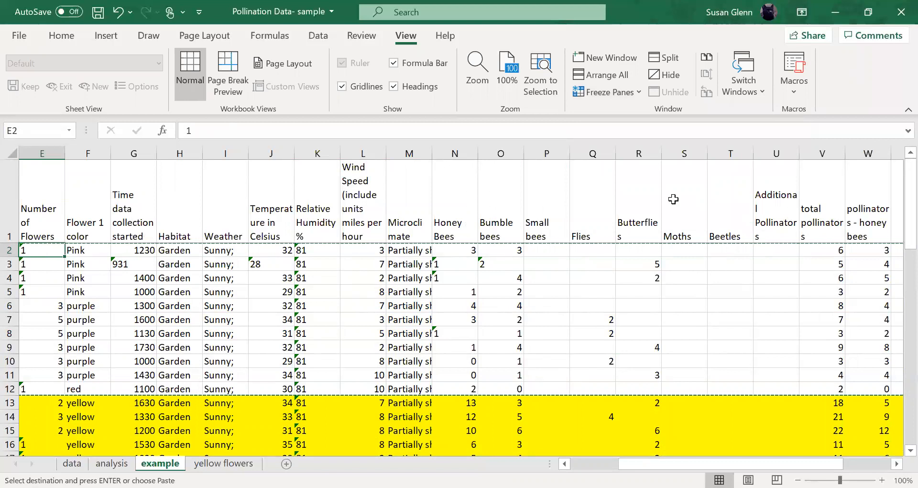
Step: Highlight the Honey Bees counts of the copied yellow-flower records, N24:N32, with a yellow fill
{"action": "scroll", "coordinate": [674, 266], "scroll_direction": "down", "scroll_amount": 4}
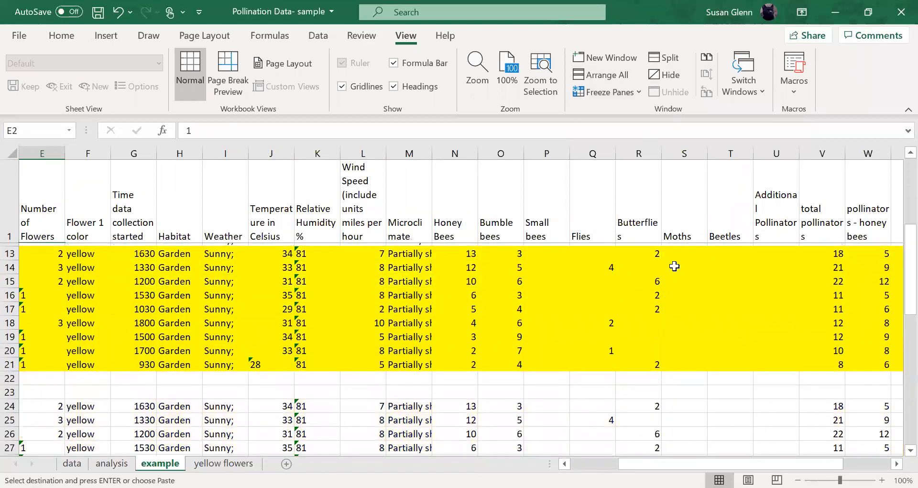
{"action": "scroll", "coordinate": [674, 265], "scroll_direction": "down", "scroll_amount": 4}
{"action": "scroll", "coordinate": [665, 257], "scroll_direction": "up", "scroll_amount": 1}
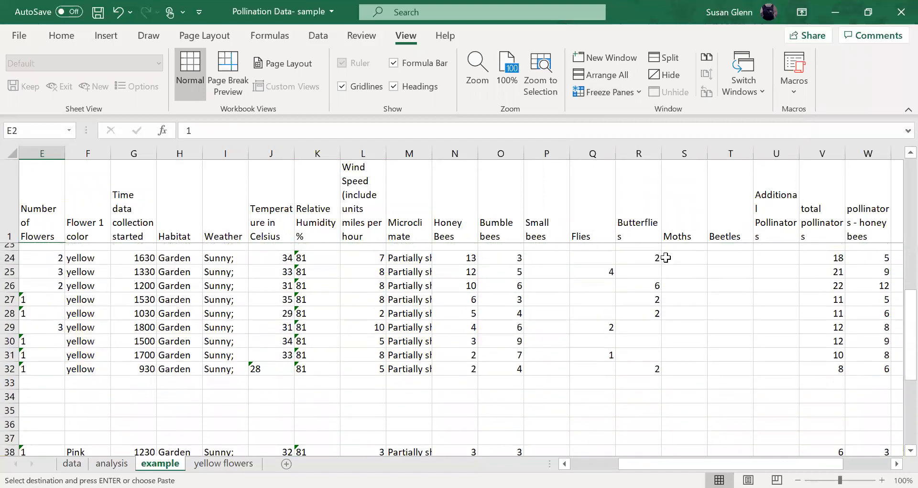
{"action": "left_click", "coordinate": [464, 267]}
{"action": "left_click_drag", "start_coordinate": [461, 263], "coordinate": [450, 375]}
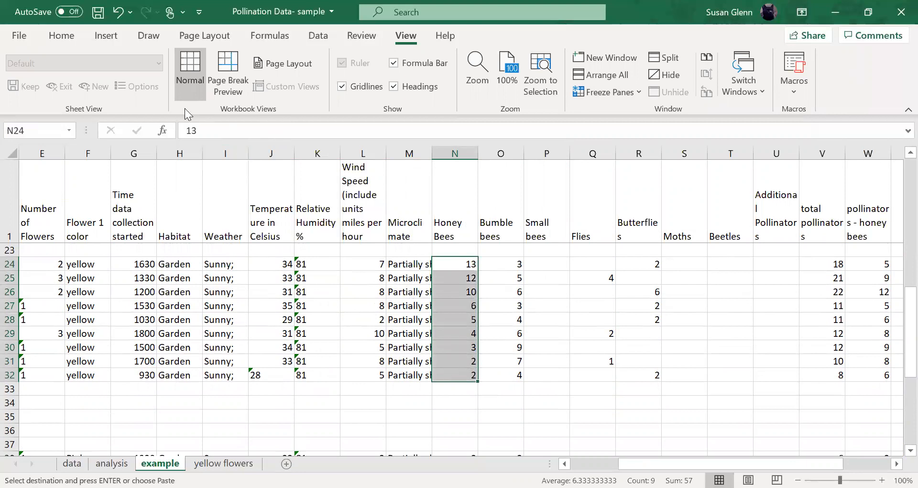
{"action": "left_click", "coordinate": [73, 41]}
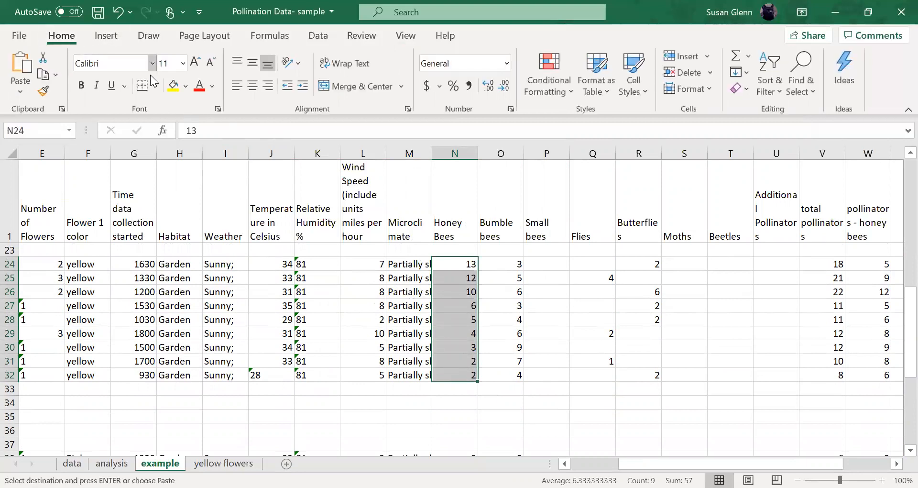
{"action": "left_click", "coordinate": [172, 86]}
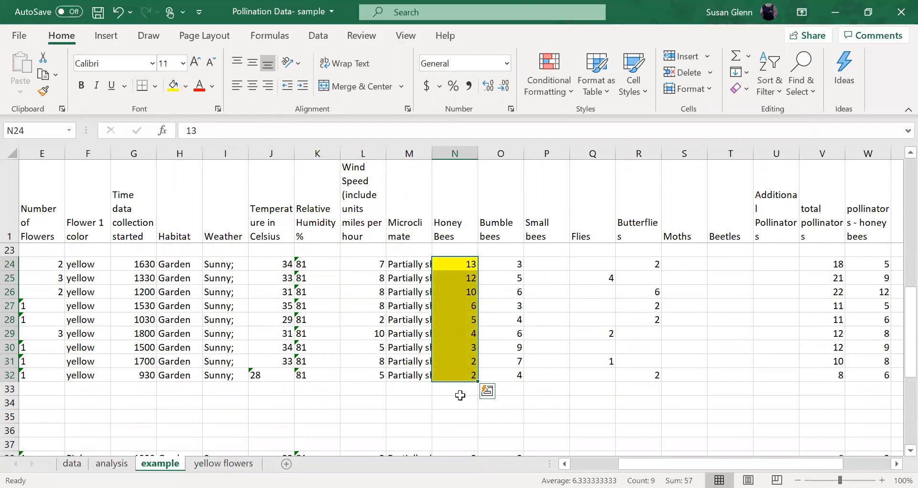
{"action": "left_click", "coordinate": [415, 402]}
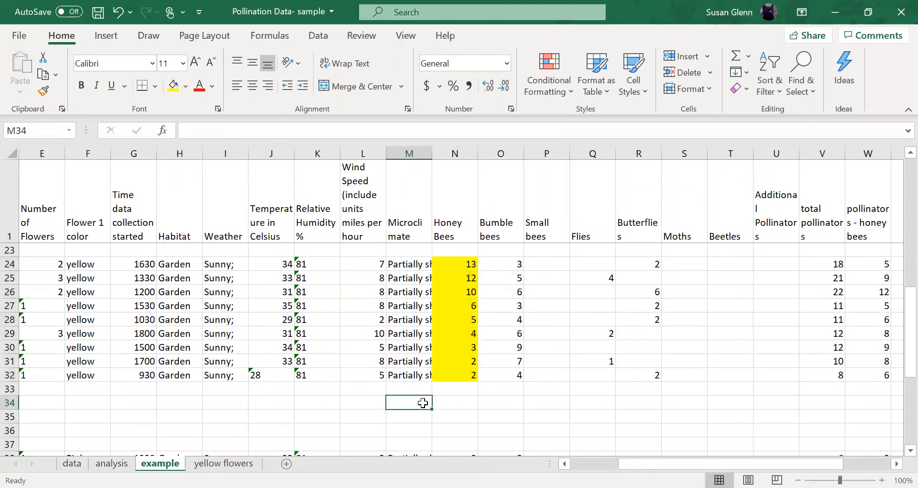
Step: Label M33 "total" and add up the yellow-flower Honey Bees counts in N33 with =sum(N24:N32)
{"action": "left_click", "coordinate": [418, 388]}
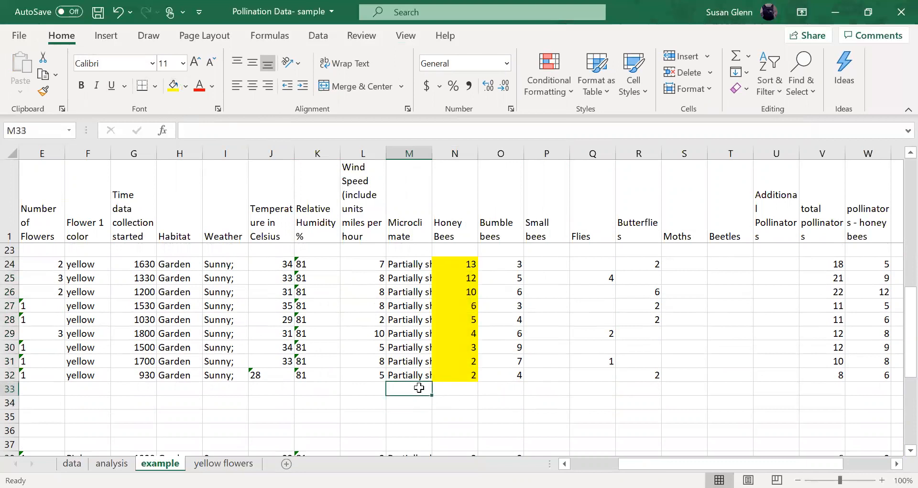
{"action": "type", "text": "total"}
{"action": "left_click", "coordinate": [461, 391]}
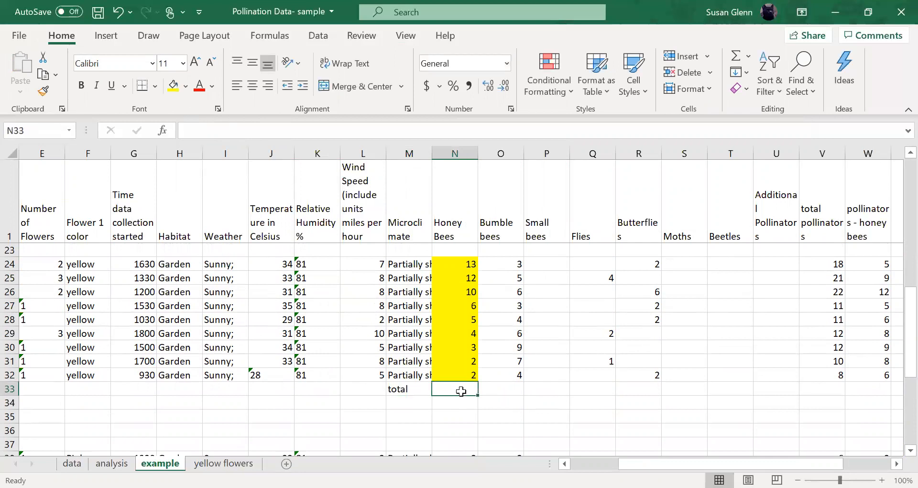
{"action": "type", "text": "="}
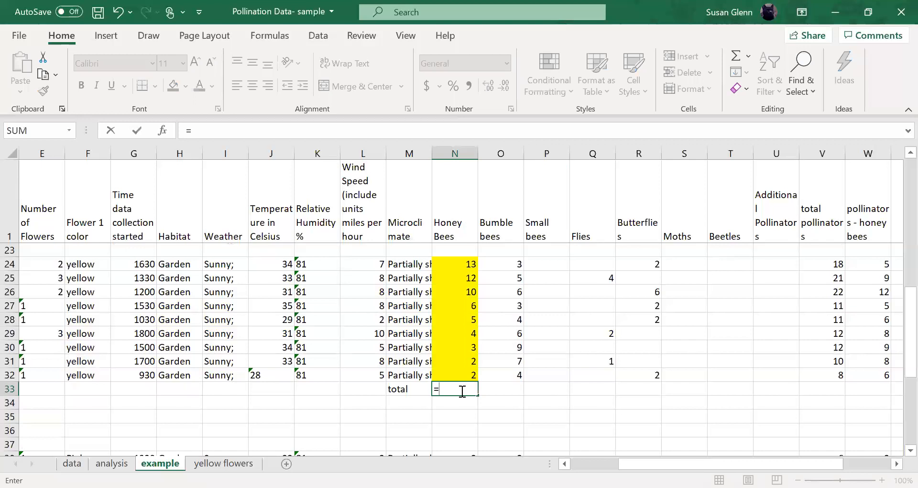
{"action": "type", "text": "sum("}
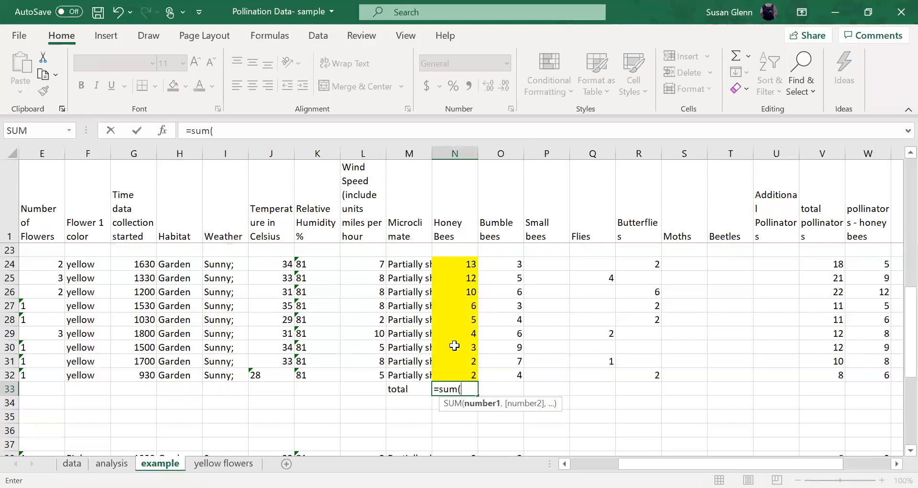
{"action": "left_click", "coordinate": [455, 369]}
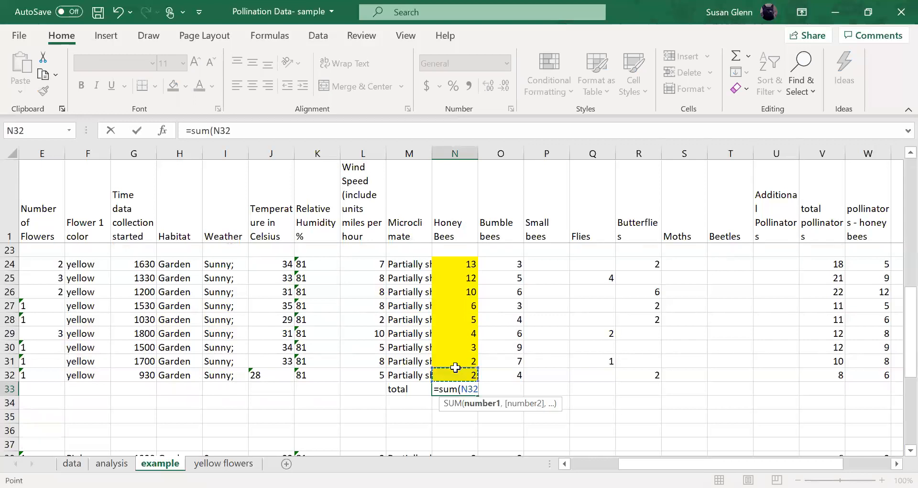
{"action": "left_click_drag", "start_coordinate": [455, 367], "coordinate": [452, 264]}
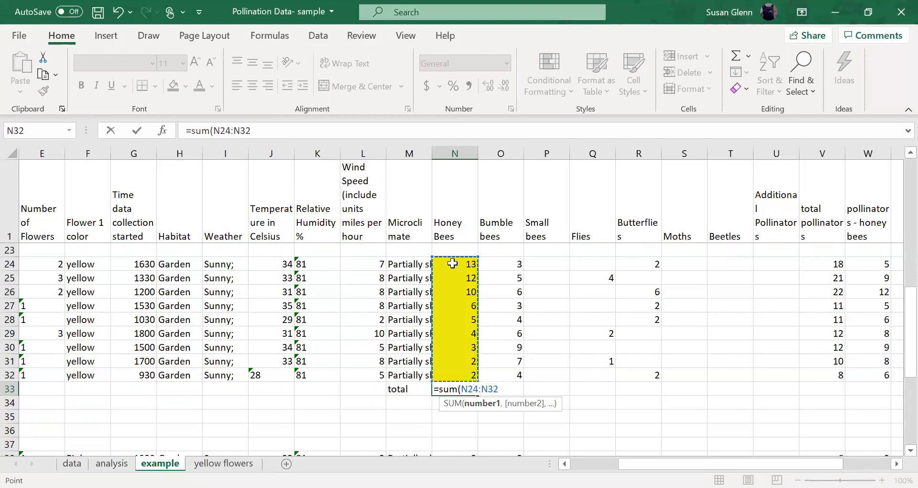
{"action": "type", "text": ")"}
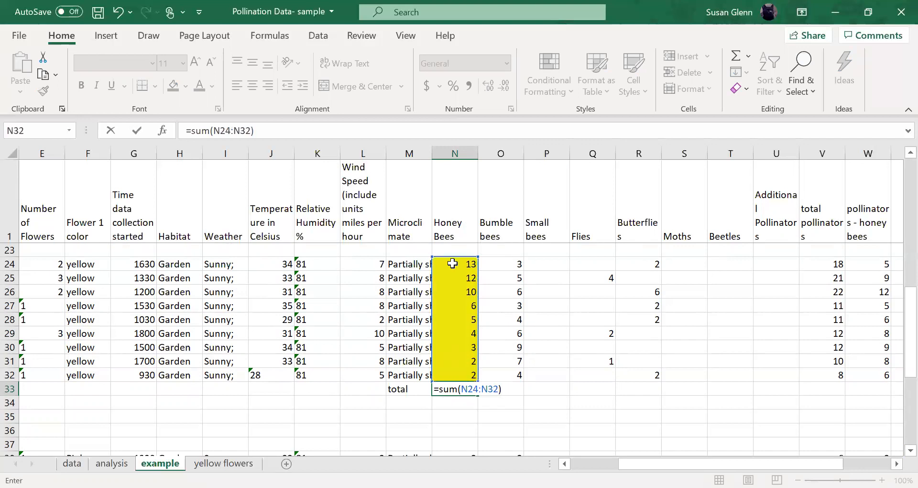
{"action": "key", "text": "Return"}
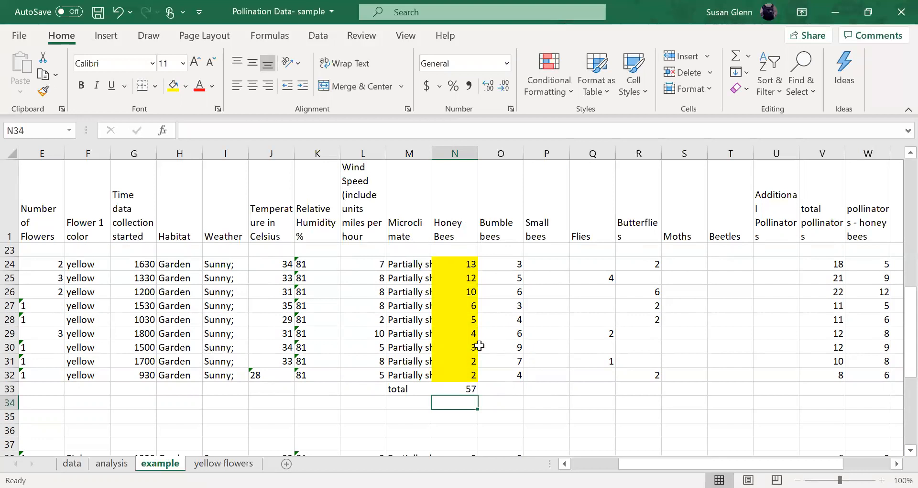
Step: Add up the Honey Bees counts of the other-color flowers in N49 with a sum of N38:N48
{"action": "scroll", "coordinate": [484, 308], "scroll_direction": "down", "scroll_amount": 3}
{"action": "scroll", "coordinate": [497, 349], "scroll_direction": "down", "scroll_amount": 2}
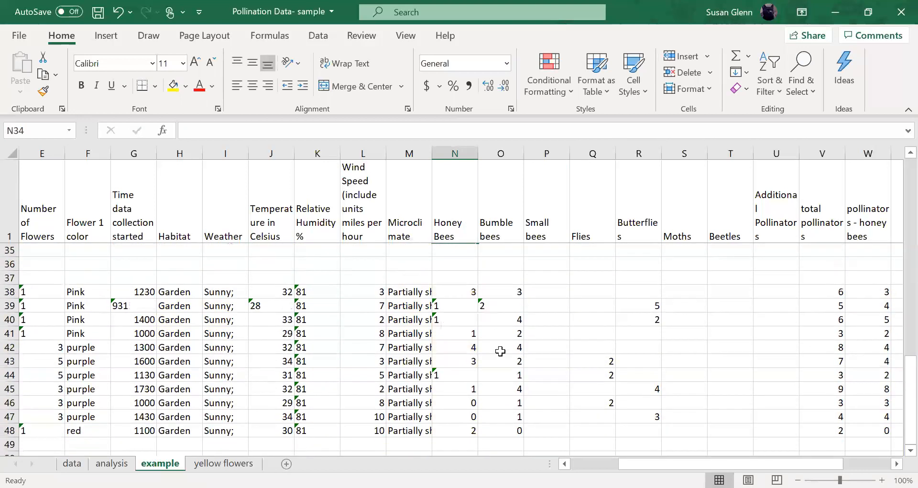
{"action": "scroll", "coordinate": [492, 379], "scroll_direction": "up", "scroll_amount": 3}
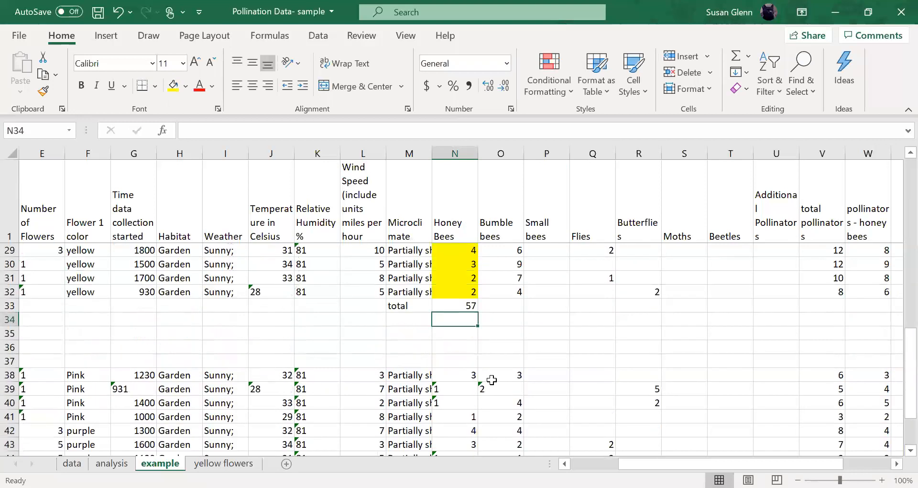
{"action": "scroll", "coordinate": [478, 388], "scroll_direction": "down", "scroll_amount": 3}
{"action": "left_click", "coordinate": [463, 403]}
{"action": "type", "text": "="}
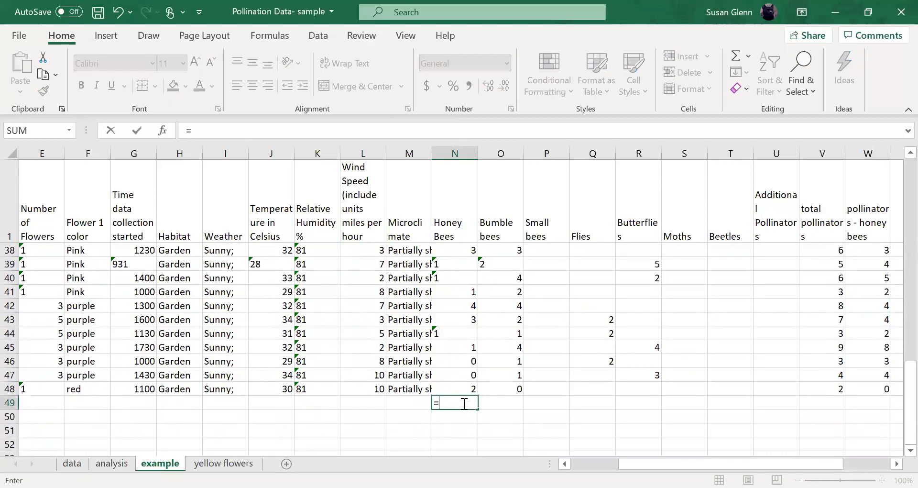
{"action": "type", "text": "sum"}
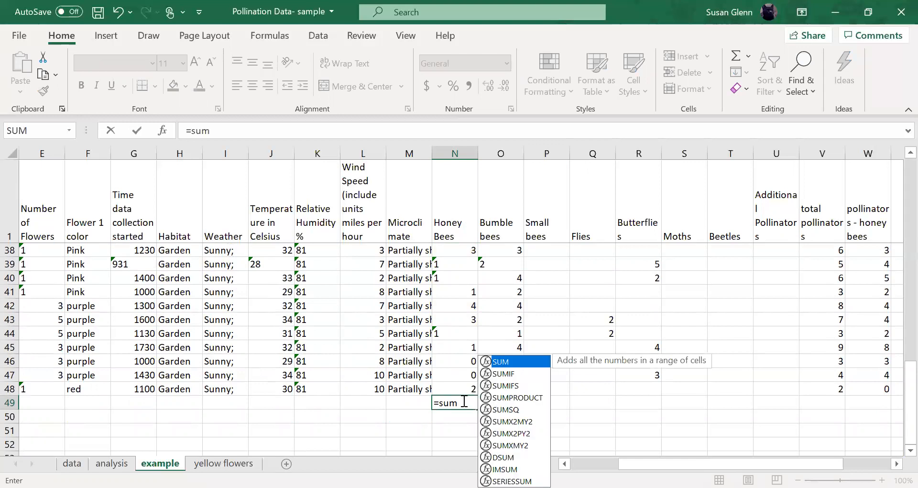
{"action": "type", "text": "("}
{"action": "left_click", "coordinate": [459, 254]}
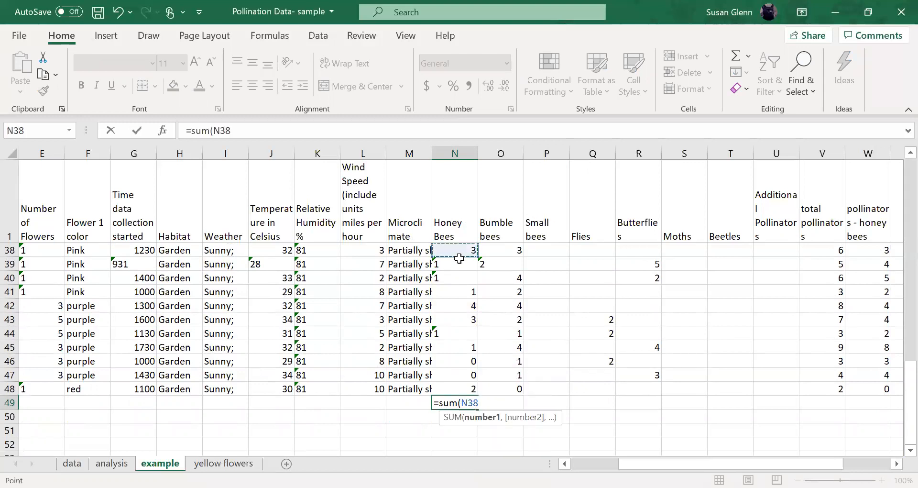
{"action": "left_click", "coordinate": [460, 387], "text": "shift"}
{"action": "type", "text": ")"}
{"action": "key", "text": "Return"}
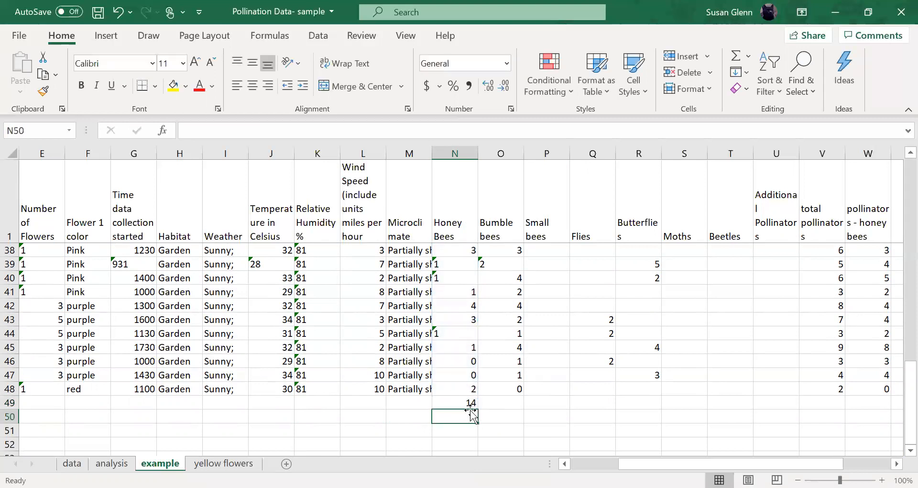
Step: Compare the Honey Bees total of the yellow-flower records in N33 with that of the other colors in N49
{"action": "left_click", "coordinate": [456, 404]}
{"action": "scroll", "coordinate": [457, 404], "scroll_direction": "up", "scroll_amount": 2}
{"action": "scroll", "coordinate": [456, 404], "scroll_direction": "up", "scroll_amount": 2}
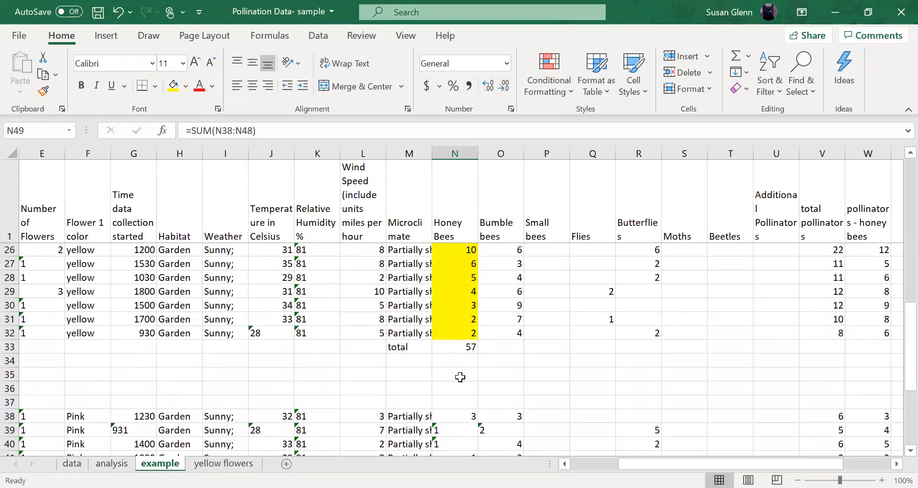
{"action": "scroll", "coordinate": [459, 382], "scroll_direction": "down", "scroll_amount": 3}
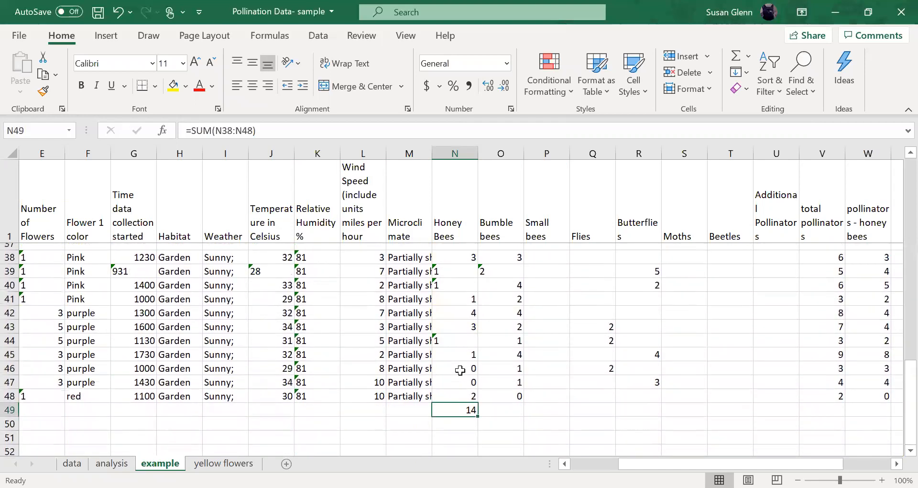
{"action": "scroll", "coordinate": [460, 370], "scroll_direction": "up", "scroll_amount": 3}
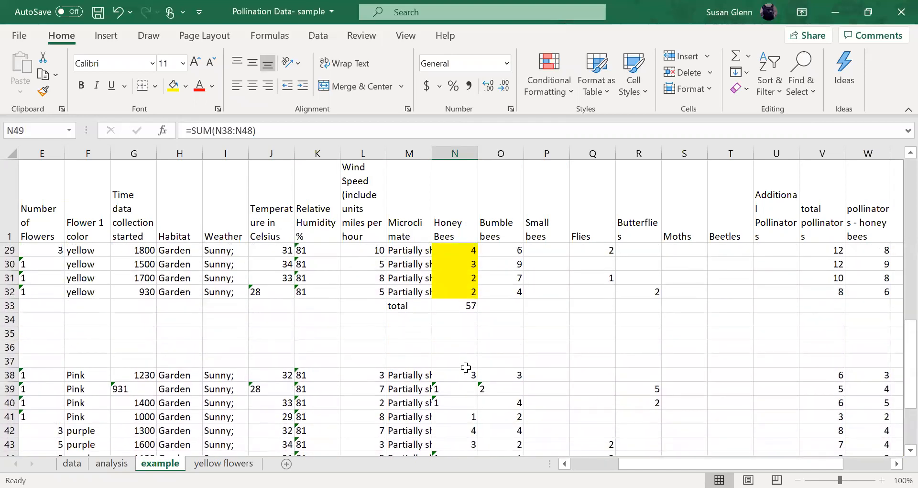
{"action": "scroll", "coordinate": [466, 367], "scroll_direction": "down", "scroll_amount": 3}
{"action": "scroll", "coordinate": [467, 369], "scroll_direction": "up", "scroll_amount": 5}
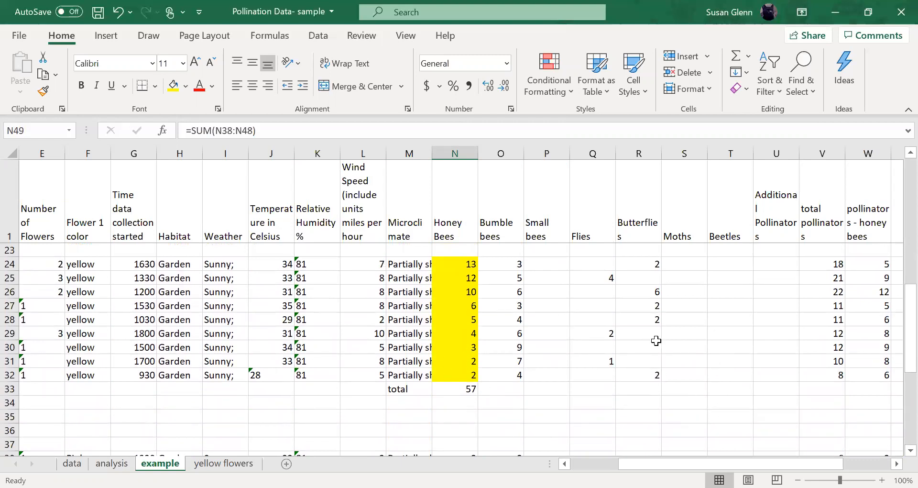
{"action": "scroll", "coordinate": [629, 392], "scroll_direction": "down", "scroll_amount": 3}
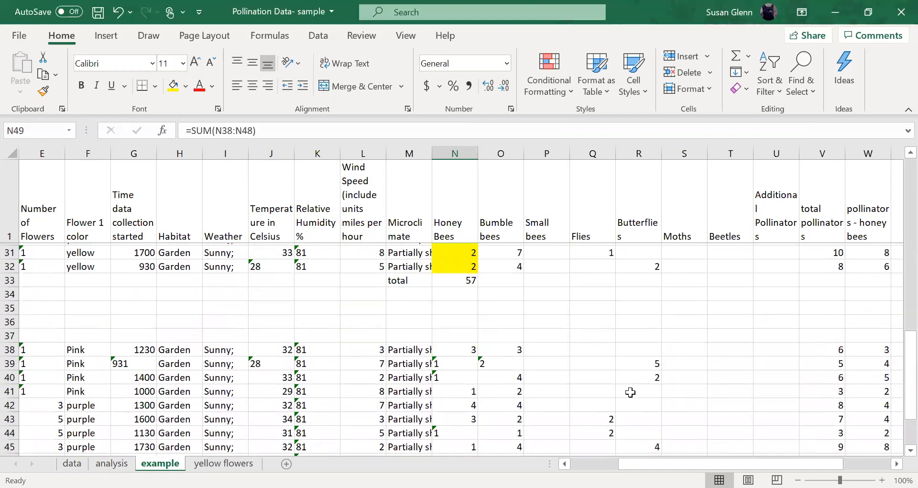
{"action": "scroll", "coordinate": [631, 392], "scroll_direction": "down", "scroll_amount": 2}
{"action": "scroll", "coordinate": [629, 378], "scroll_direction": "up", "scroll_amount": 3}
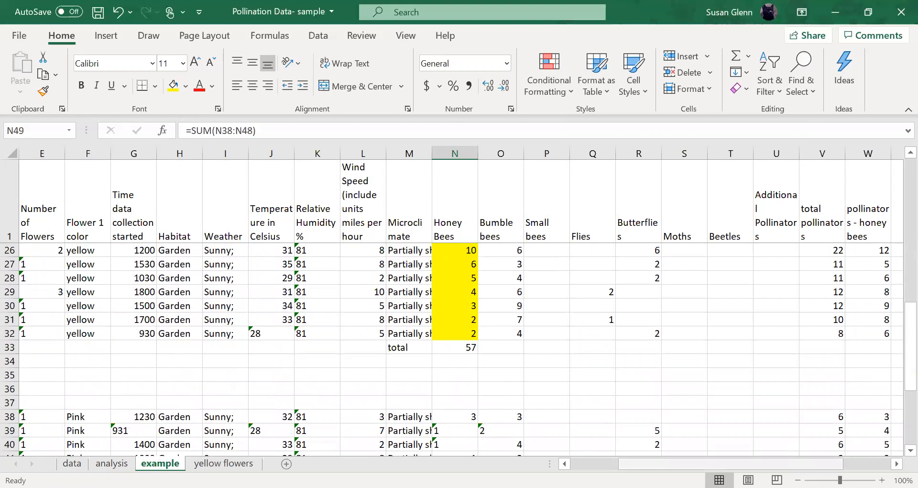
Step: Highlight the pollinators - honey bees values of the yellow-flower records, W24:W32, with a yellow fill
{"action": "scroll", "coordinate": [698, 296], "scroll_direction": "right", "scroll_amount": 3}
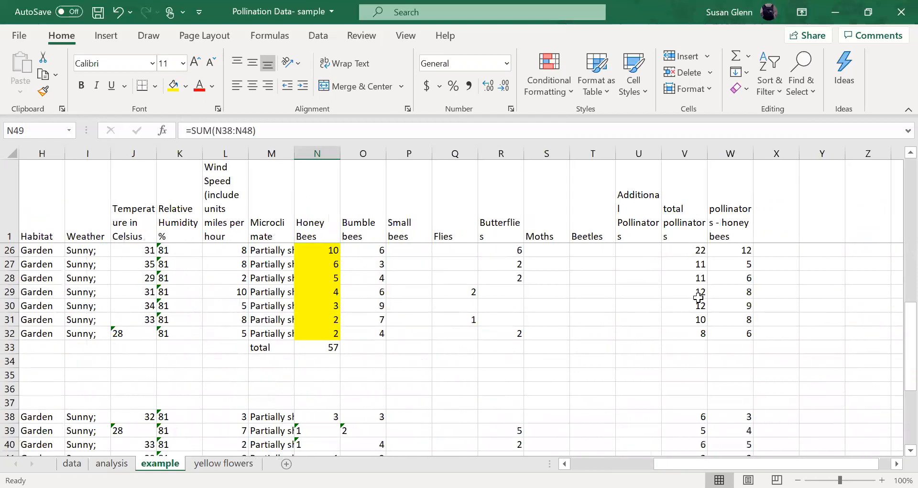
{"action": "left_click", "coordinate": [737, 308]}
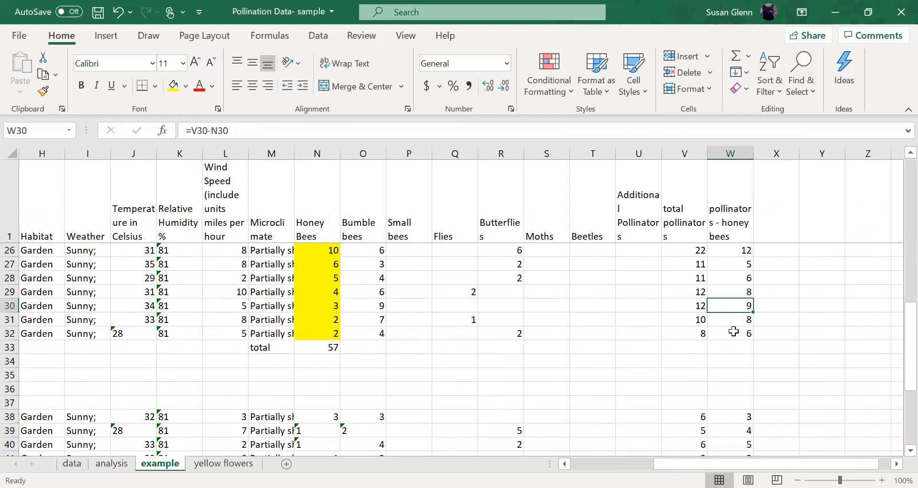
{"action": "left_click_drag", "start_coordinate": [732, 334], "coordinate": [720, 239]}
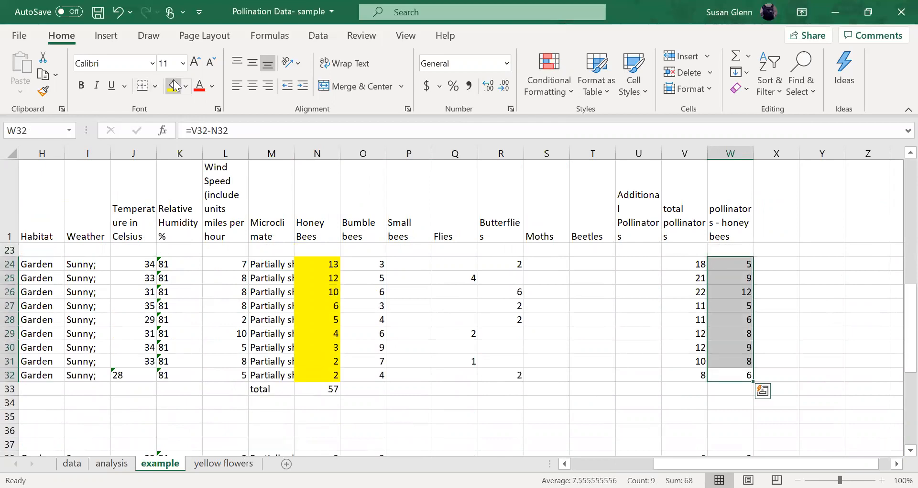
{"action": "left_click", "coordinate": [173, 86]}
{"action": "left_click", "coordinate": [810, 344]}
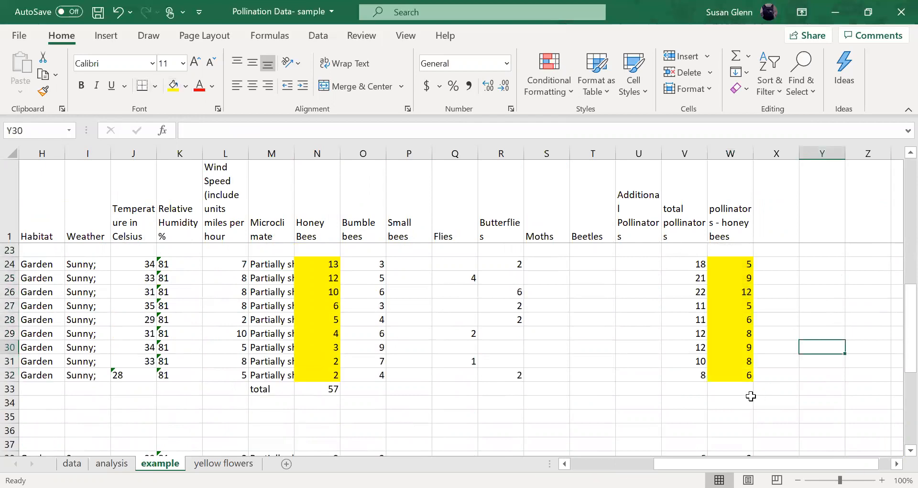
Step: Extend the yellow-flower sum formula from N33 across row 33 to W33 and check the range it uses in W33
{"action": "left_click", "coordinate": [746, 392]}
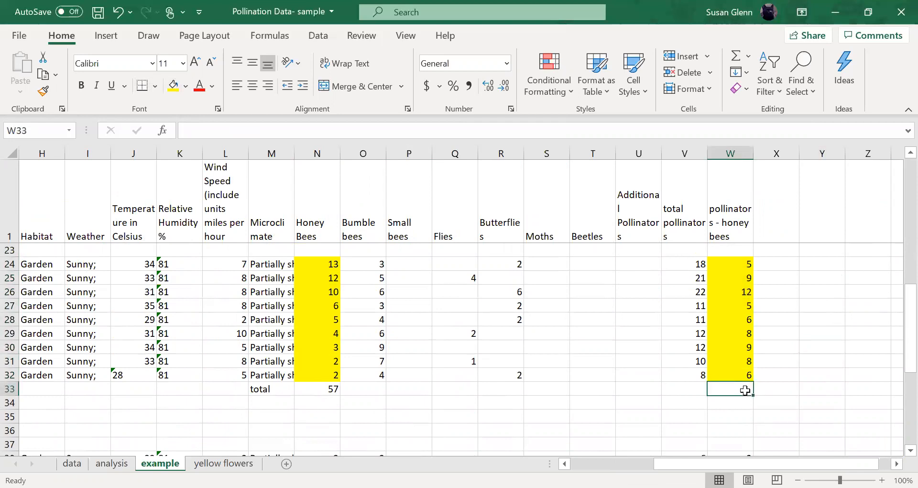
{"action": "left_click", "coordinate": [311, 388]}
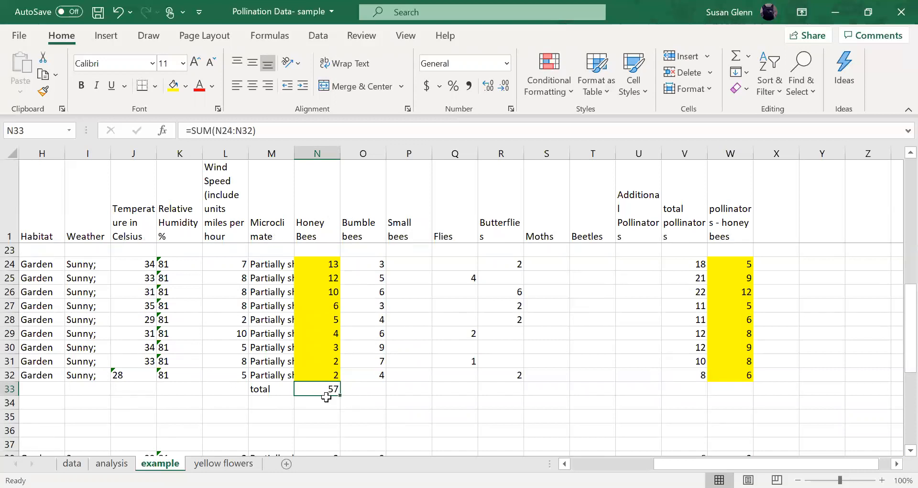
{"action": "left_click_drag", "start_coordinate": [340, 393], "coordinate": [744, 390]}
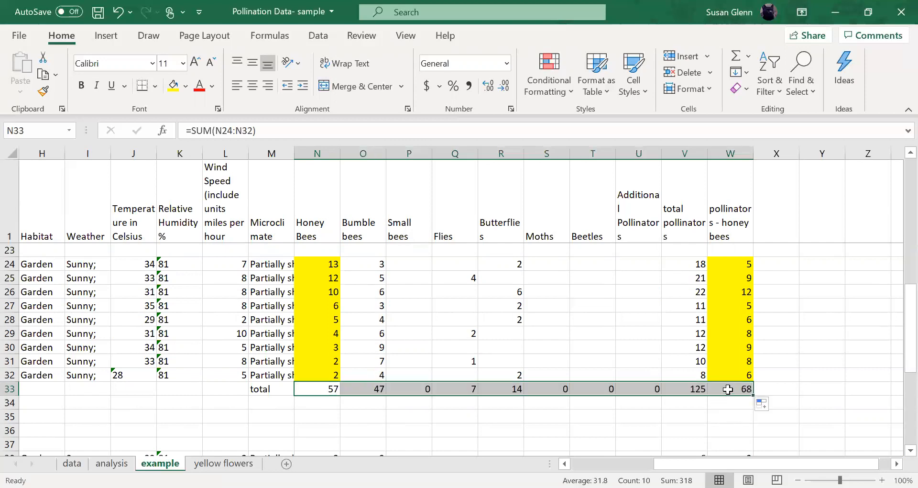
{"action": "left_click", "coordinate": [728, 389]}
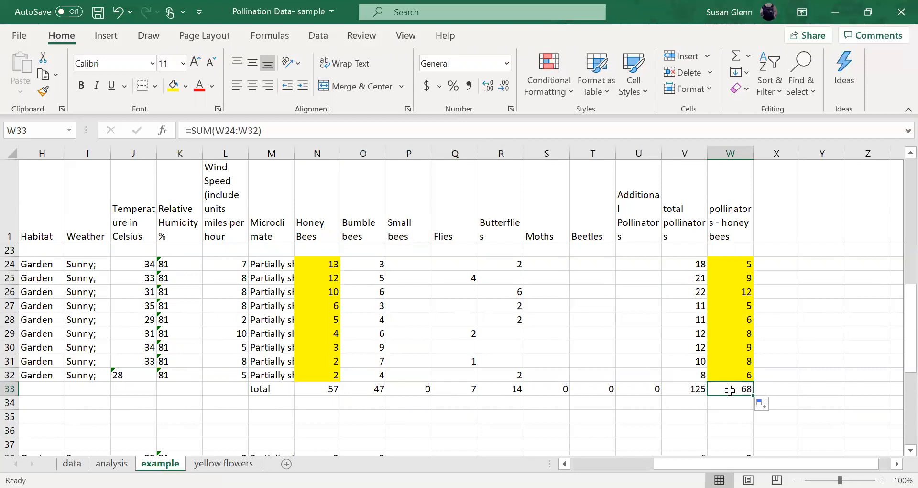
{"action": "double_click", "coordinate": [731, 391]}
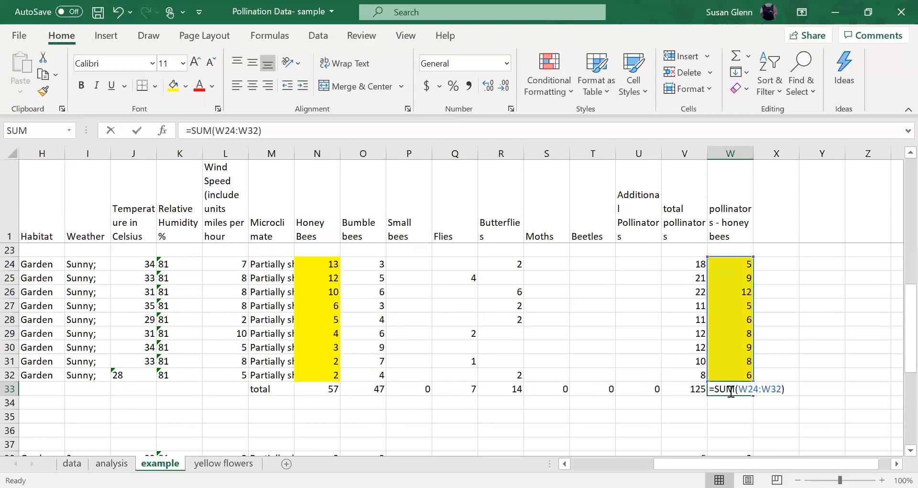
{"action": "left_click", "coordinate": [668, 416]}
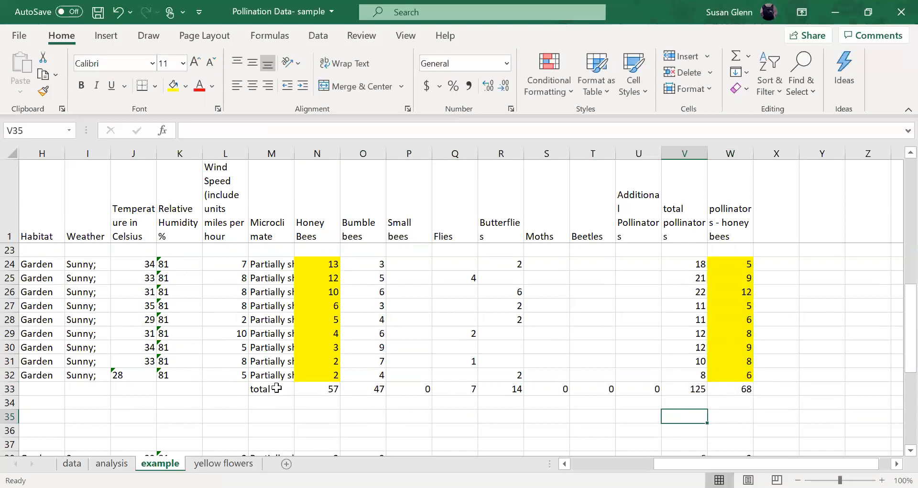
Step: Compare the yellow-flower Honey Bees total in N33 with the pollinators - honey bees total in W33
{"action": "left_click", "coordinate": [308, 389]}
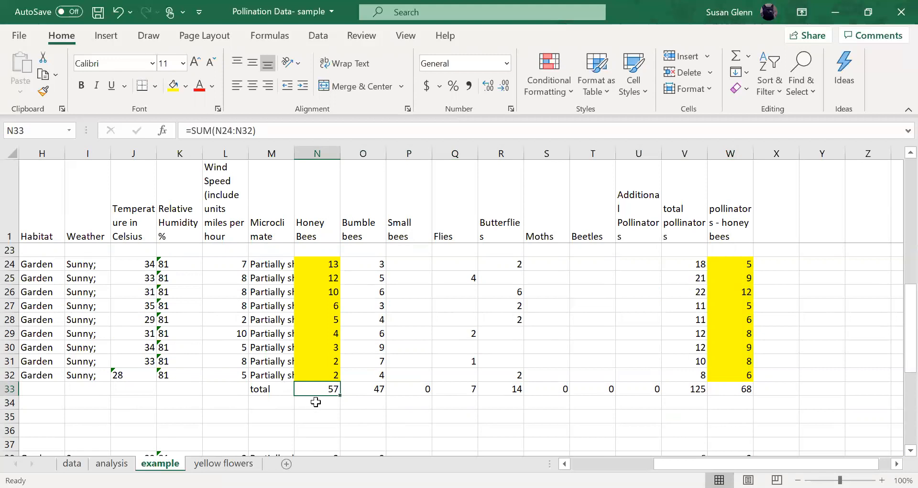
{"action": "left_click", "coordinate": [316, 402]}
{"action": "left_click", "coordinate": [727, 388]}
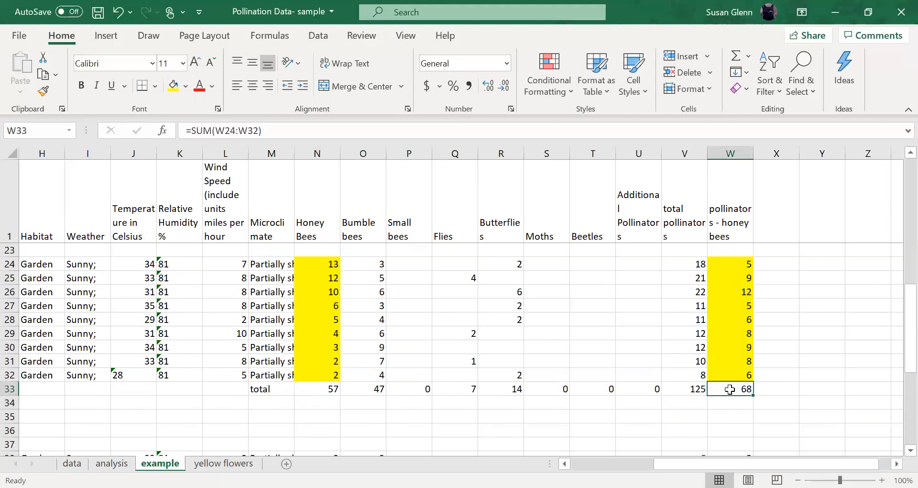
{"action": "scroll", "coordinate": [770, 362], "scroll_direction": "down", "scroll_amount": 1}
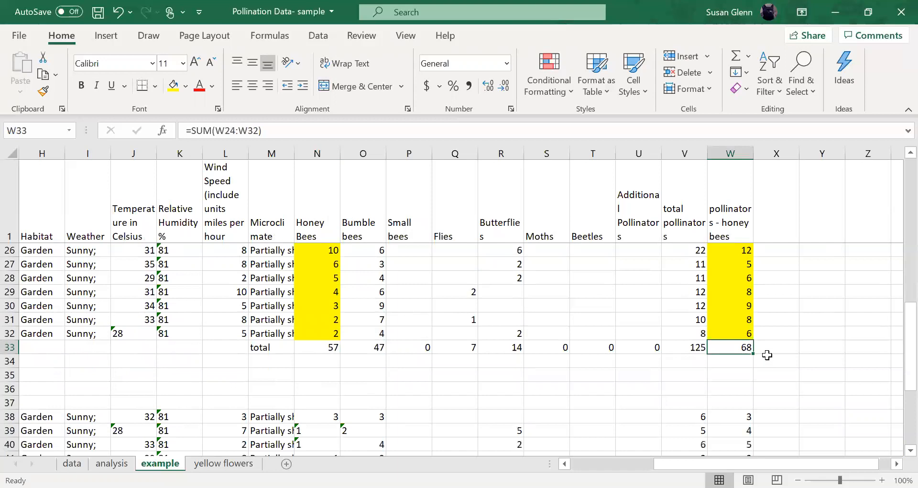
{"action": "left_click", "coordinate": [302, 347]}
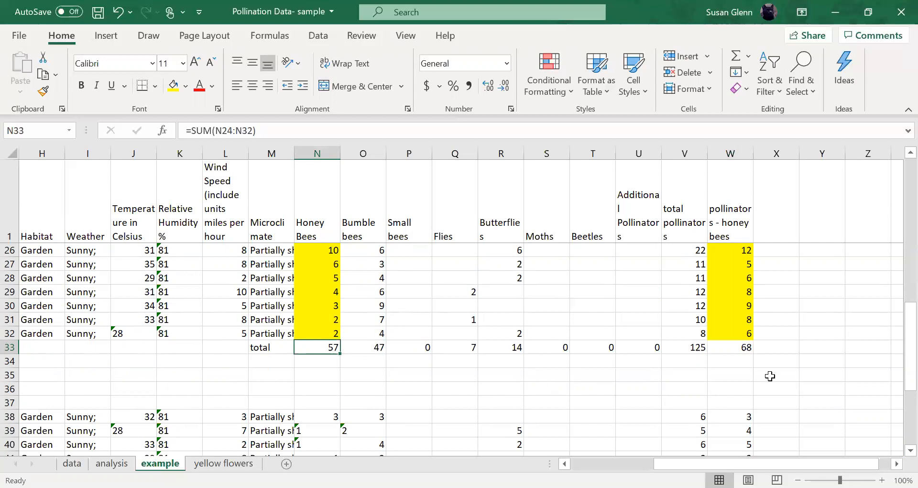
{"action": "scroll", "coordinate": [805, 334], "scroll_direction": "down", "scroll_amount": 3}
{"action": "scroll", "coordinate": [804, 335], "scroll_direction": "up", "scroll_amount": 3}
{"action": "left_click", "coordinate": [750, 347]}
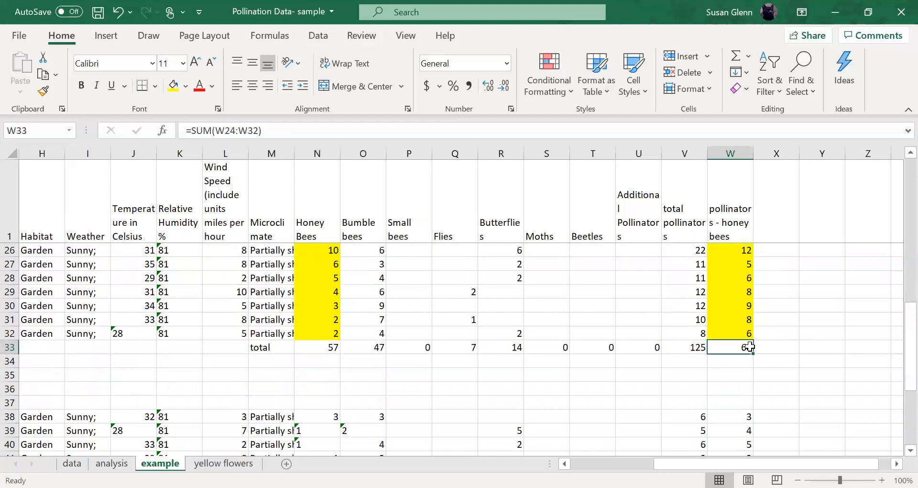
{"action": "left_click", "coordinate": [333, 347]}
Step: Extend the other-color sum formula from N49 across row 49 to W49
{"action": "scroll", "coordinate": [746, 346], "scroll_direction": "down", "scroll_amount": 2}
{"action": "scroll", "coordinate": [746, 346], "scroll_direction": "down", "scroll_amount": 2}
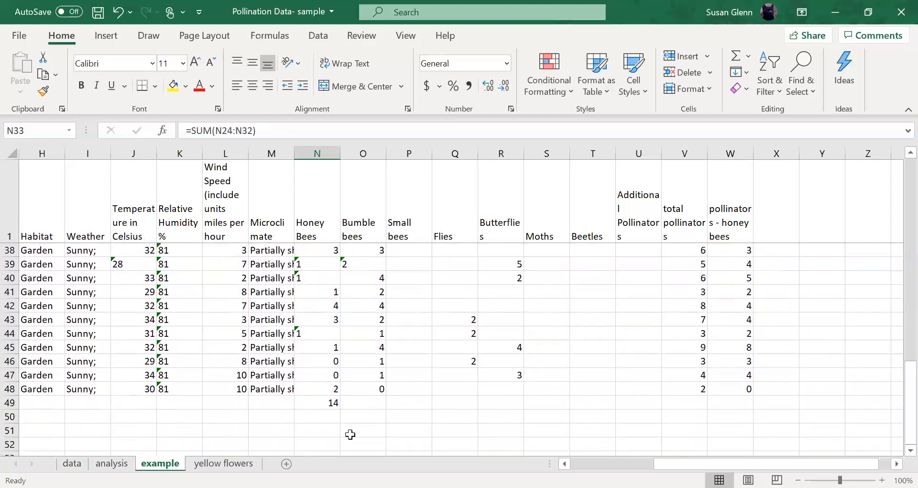
{"action": "left_click", "coordinate": [330, 402]}
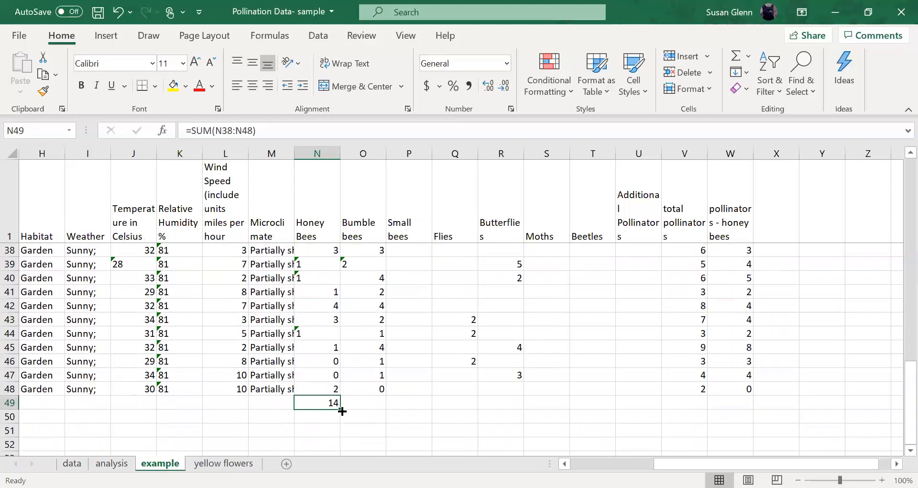
{"action": "left_click_drag", "start_coordinate": [338, 408], "coordinate": [752, 407]}
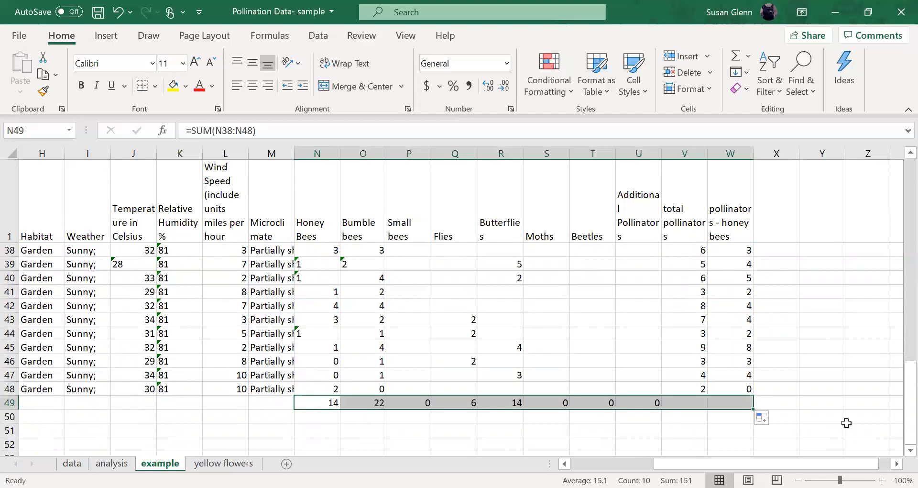
{"action": "left_click", "coordinate": [731, 403]}
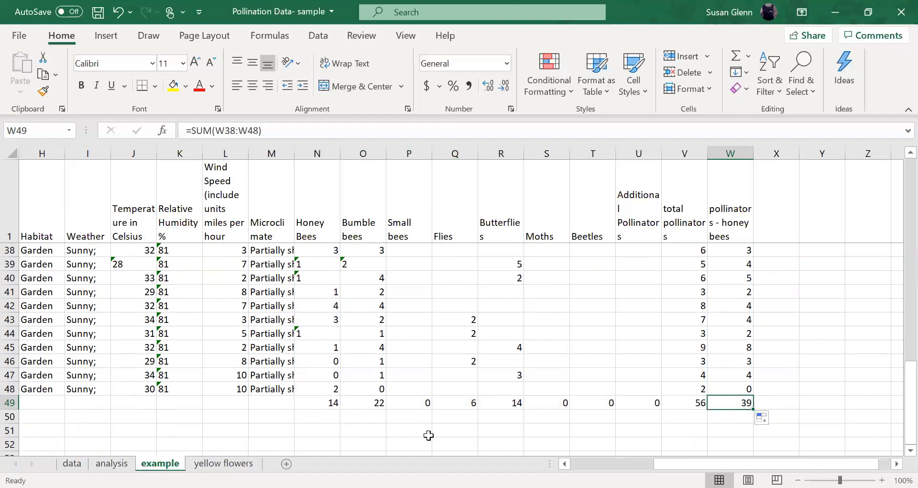
{"action": "left_click", "coordinate": [332, 404]}
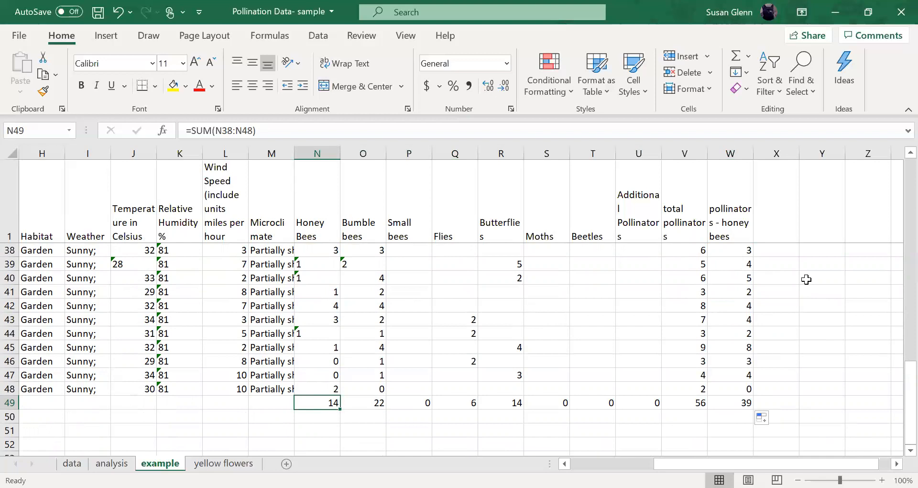
Step: Start a summary table below the records with "flower color" in M52, "yellow" in M53 and "other colors" in M54
{"action": "scroll", "coordinate": [806, 279], "scroll_direction": "up", "scroll_amount": 6}
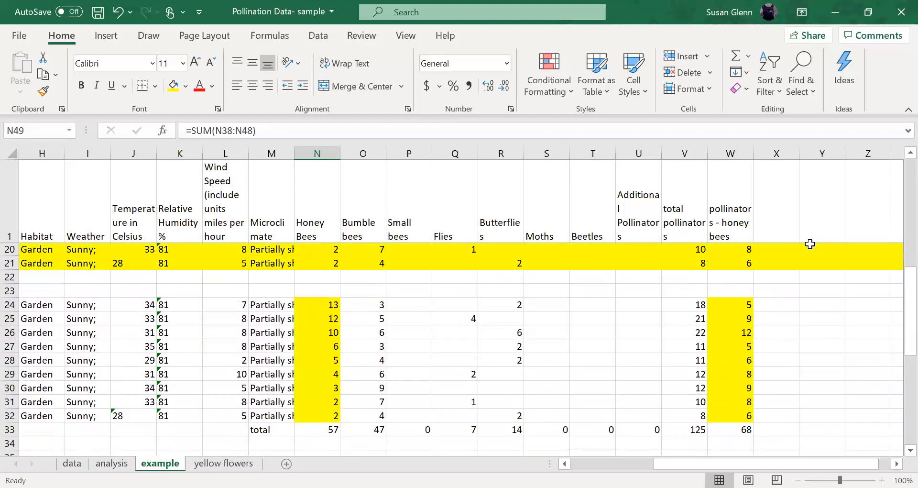
{"action": "scroll", "coordinate": [804, 340], "scroll_direction": "down", "scroll_amount": 9}
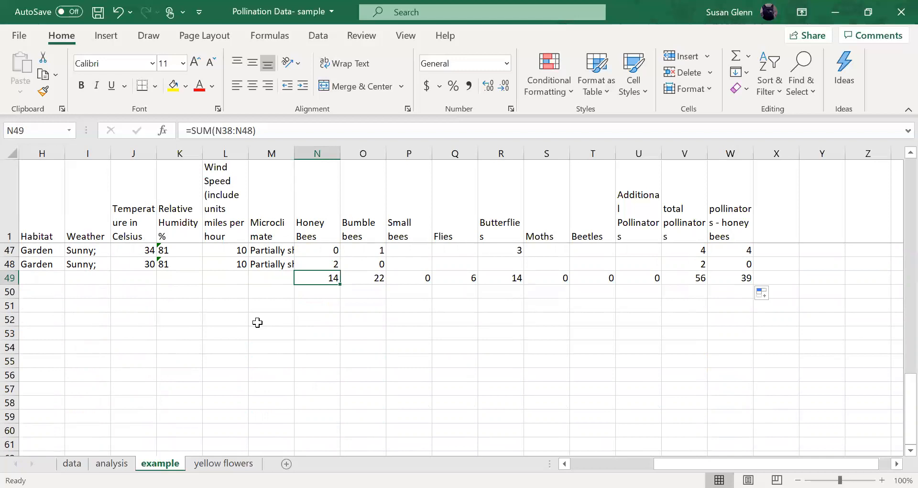
{"action": "left_click", "coordinate": [258, 322]}
{"action": "type", "text": "f"}
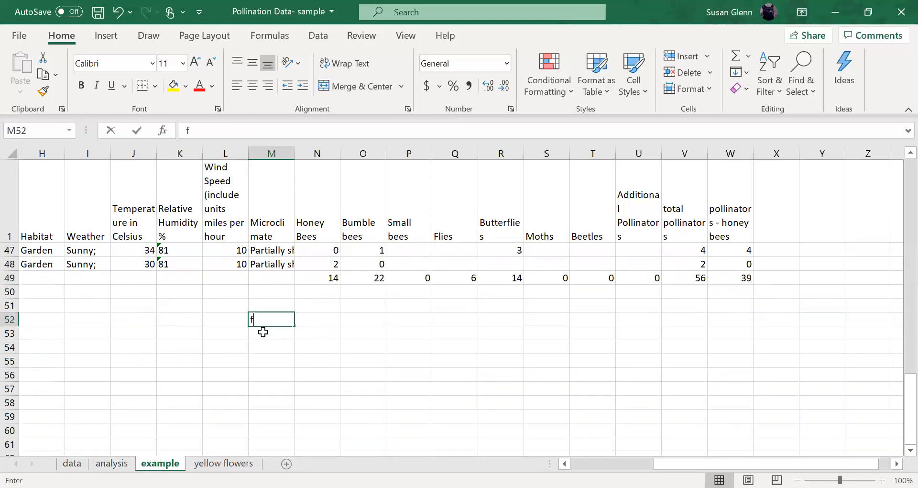
{"action": "type", "text": "lower color"}
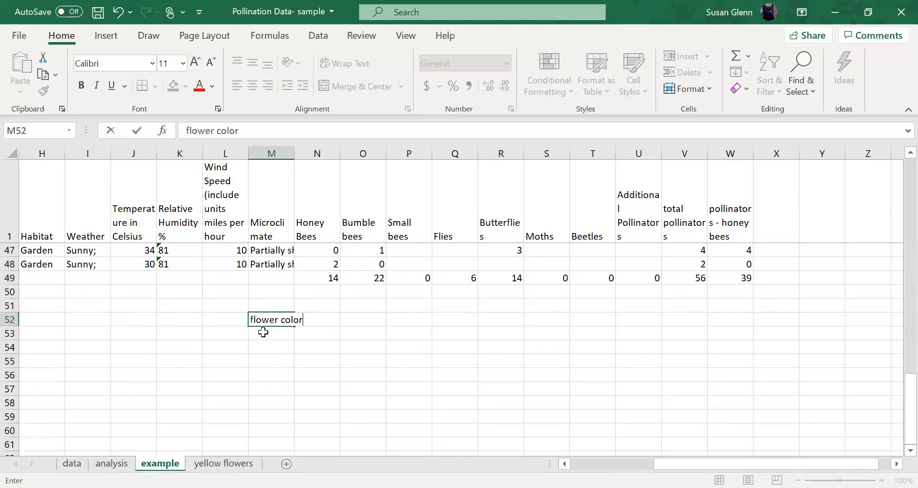
{"action": "key", "text": "Return"}
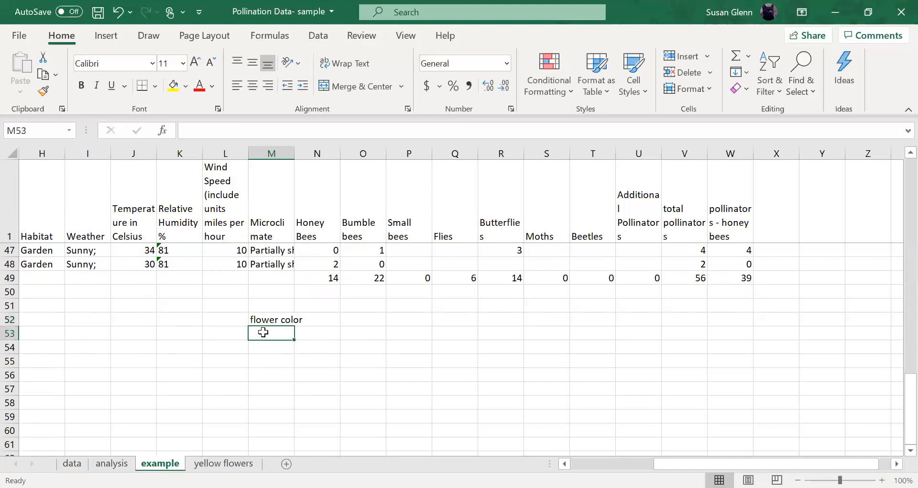
{"action": "type", "text": "yellow"}
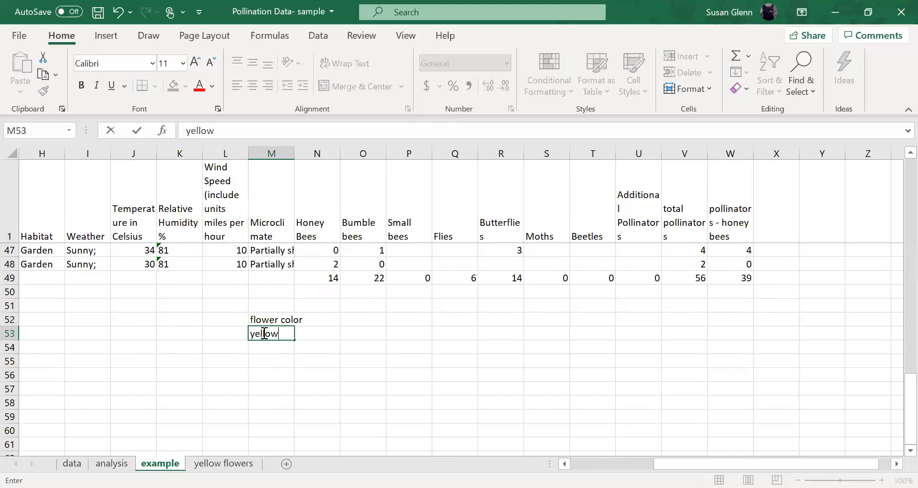
{"action": "key", "text": "Return"}
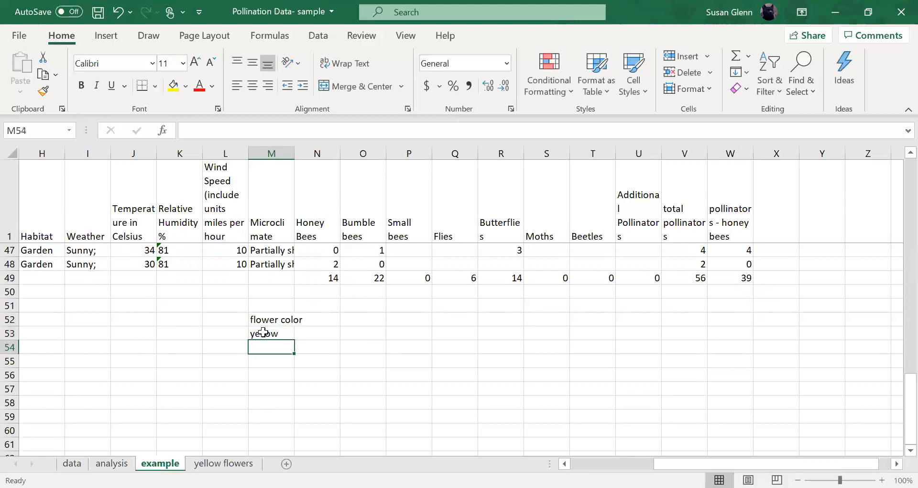
{"action": "type", "text": "other col"}
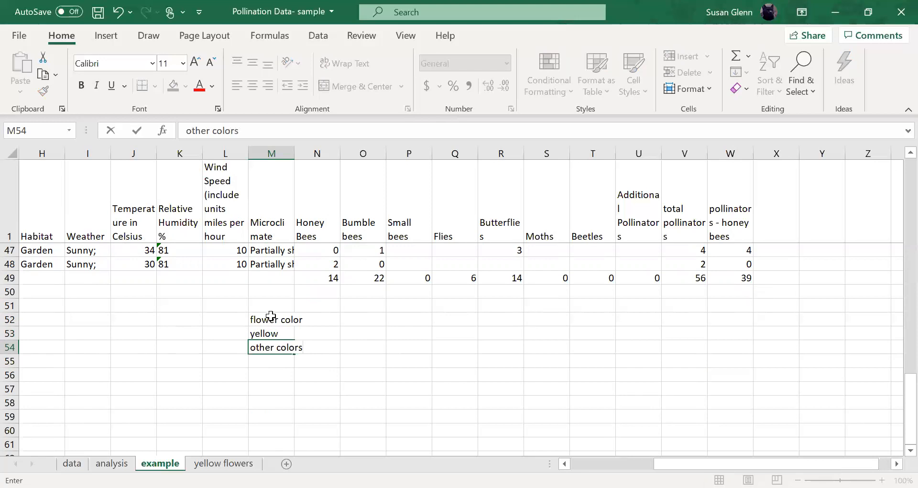
{"action": "type", "text": "ors"}
{"action": "left_click", "coordinate": [271, 318]}
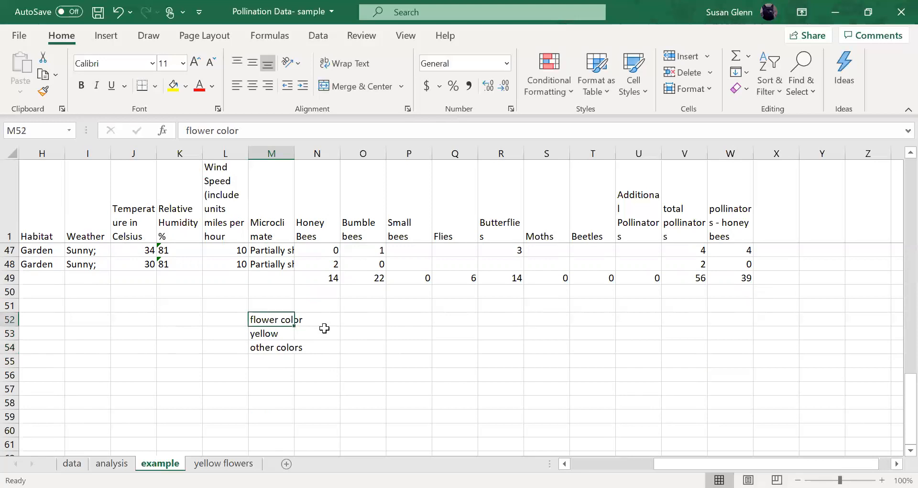
Step: Widen column M to fit its labels and copy the Honey Bees header from N1 into N52 of the summary table
{"action": "left_click", "coordinate": [271, 155]}
{"action": "left_click_drag", "start_coordinate": [295, 154], "coordinate": [321, 155]}
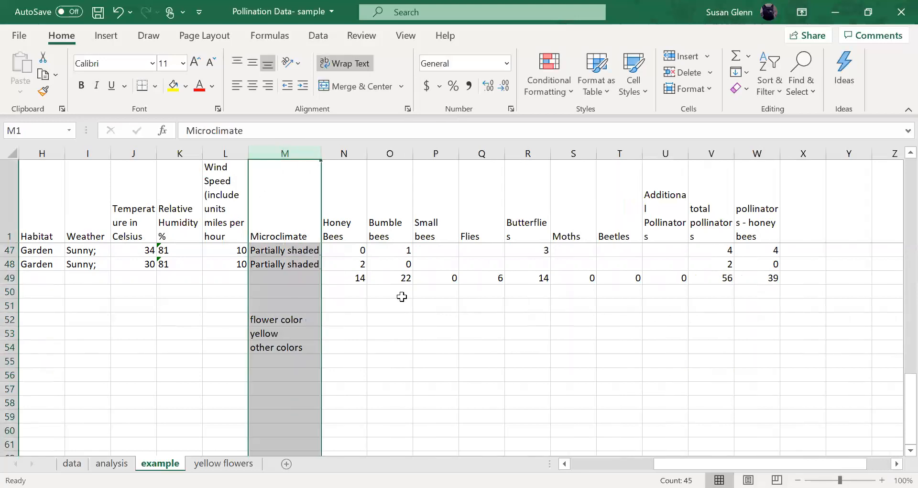
{"action": "left_click", "coordinate": [350, 323]}
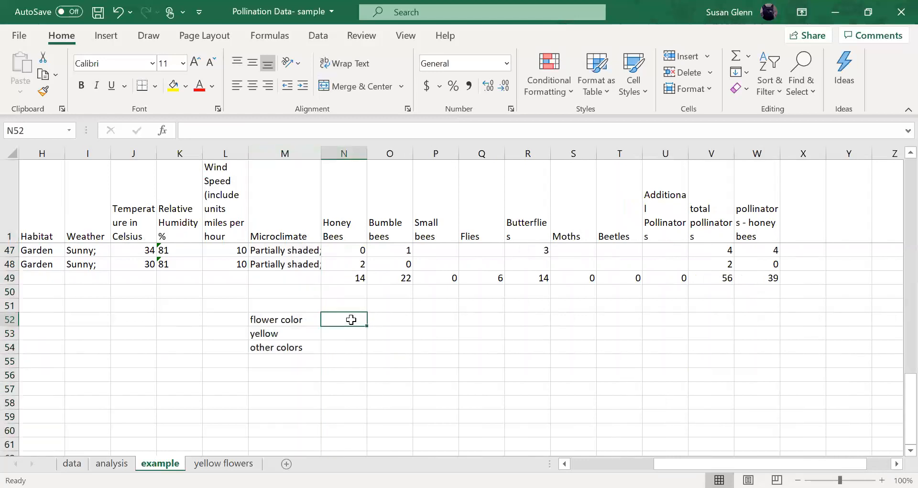
{"action": "left_click", "coordinate": [347, 227]}
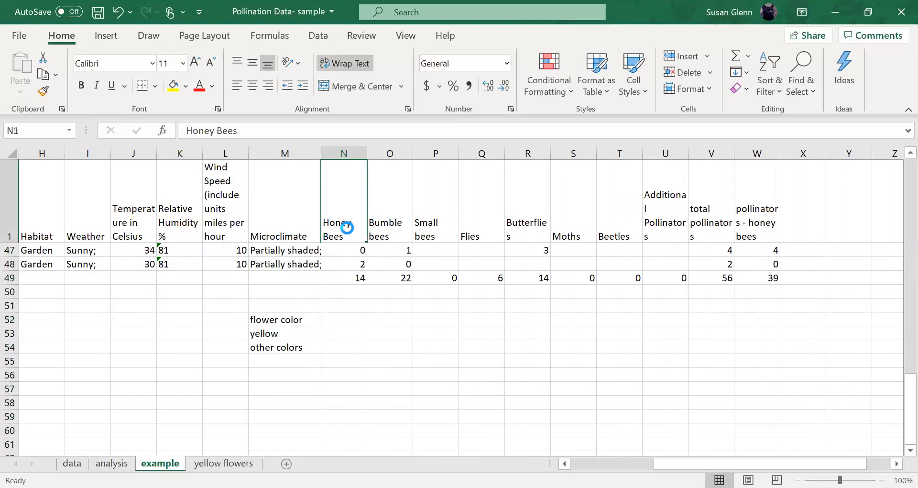
{"action": "key", "text": "ctrl+c"}
{"action": "left_click", "coordinate": [341, 323]}
{"action": "key", "text": "ctrl+v"}
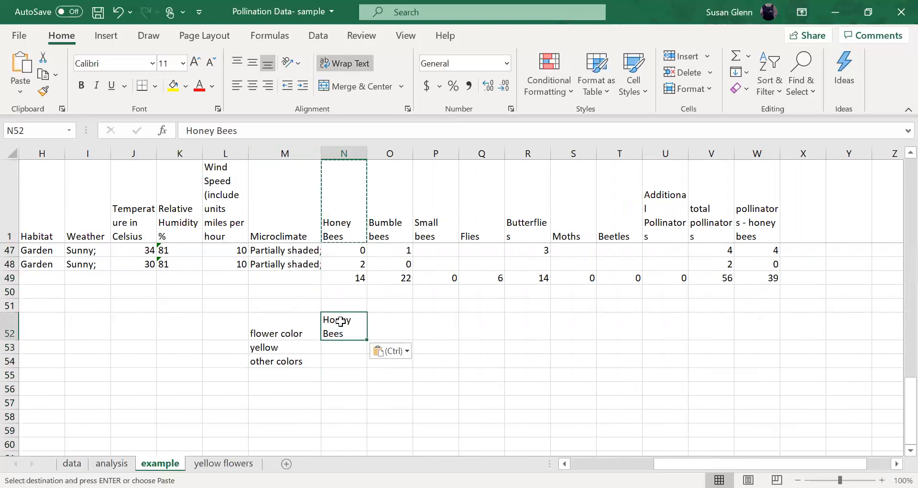
Step: Enter "Other pollinators" as the next summary table header in O52
{"action": "left_click", "coordinate": [396, 330]}
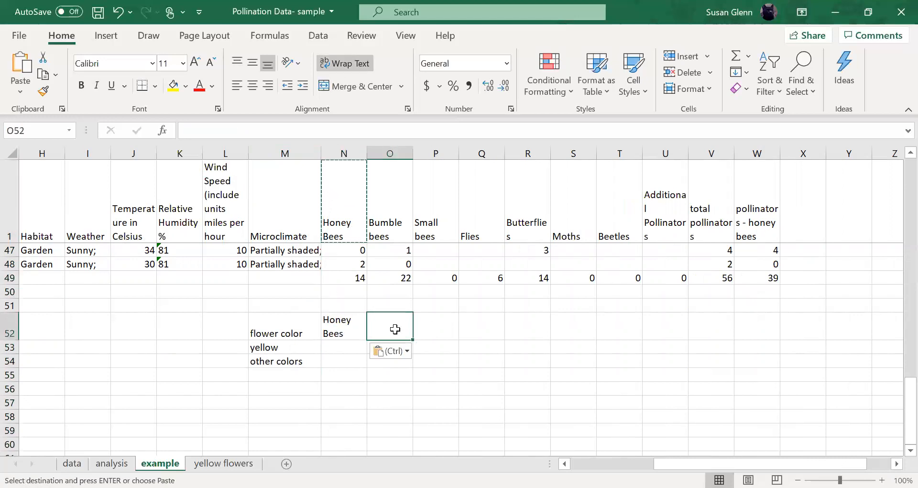
{"action": "key", "text": "Escape"}
{"action": "type", "text": "Other"}
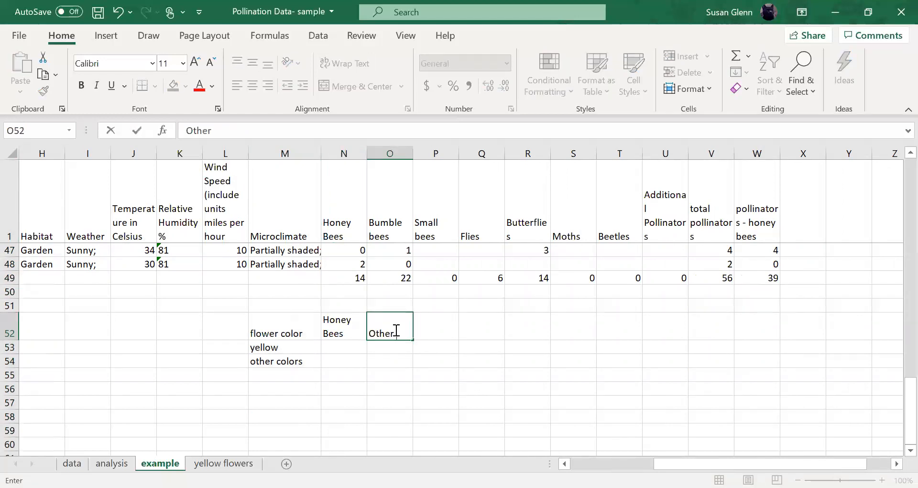
{"action": "type", "text": " pollinators"}
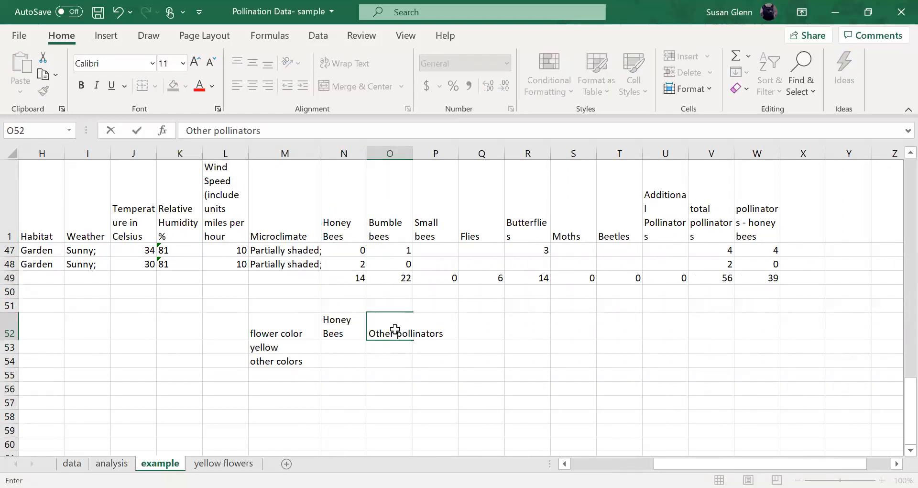
{"action": "key", "text": "Return"}
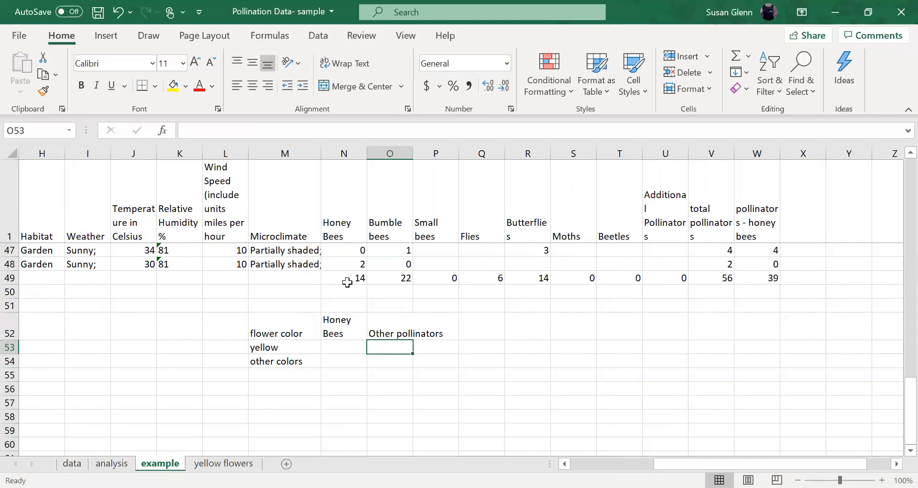
Step: Link the yellow Honey Bees cell N53 to the yellow-flower total in N33
{"action": "scroll", "coordinate": [372, 357], "scroll_direction": "up", "scroll_amount": 6}
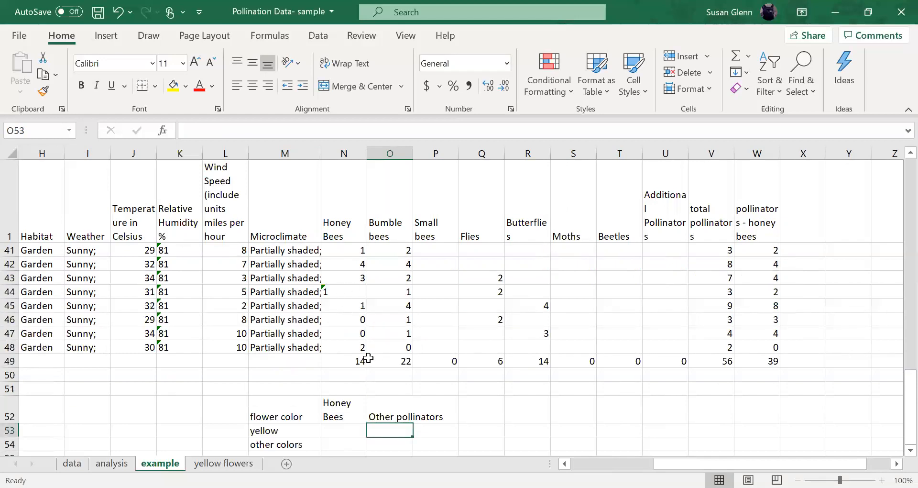
{"action": "scroll", "coordinate": [368, 357], "scroll_direction": "down", "scroll_amount": 5}
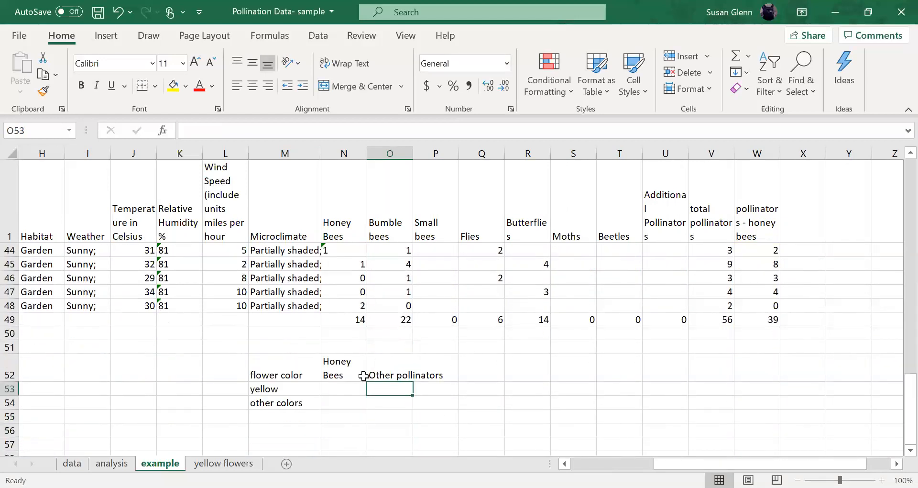
{"action": "left_click", "coordinate": [338, 389]}
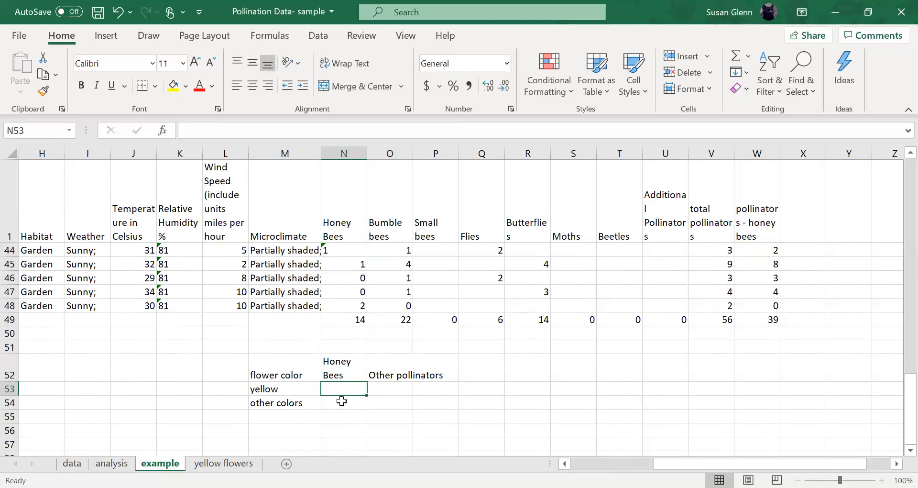
{"action": "type", "text": "="}
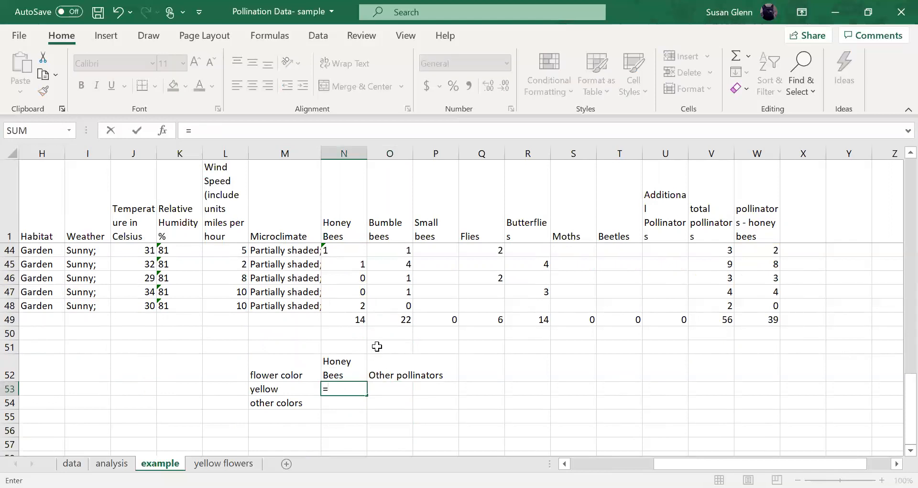
{"action": "scroll", "coordinate": [377, 347], "scroll_direction": "up", "scroll_amount": 6}
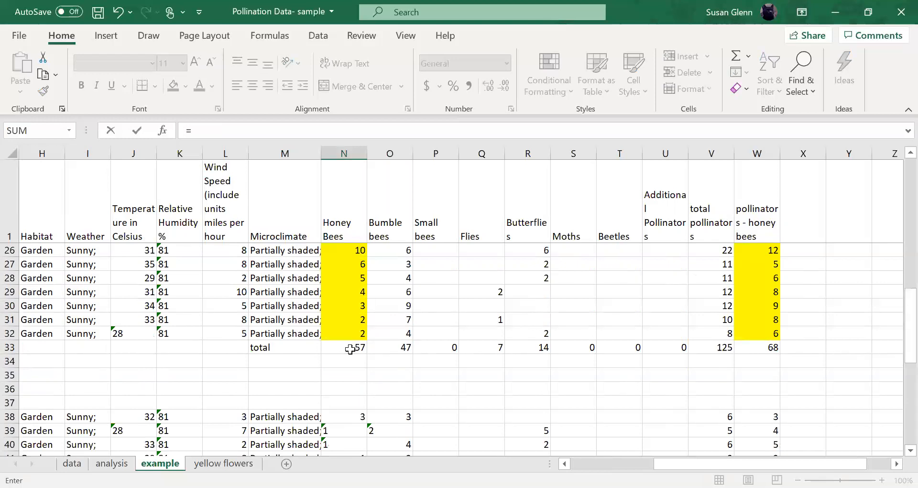
{"action": "left_click", "coordinate": [350, 349]}
{"action": "key", "text": "Return"}
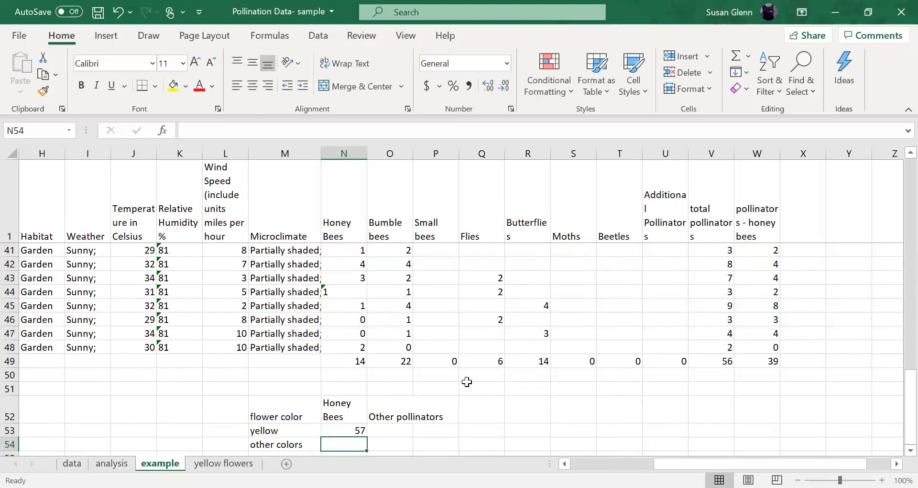
Step: Link the other colors Honey Bees cell N54 to the other-color total in N49
{"action": "scroll", "coordinate": [467, 381], "scroll_direction": "down", "scroll_amount": 1}
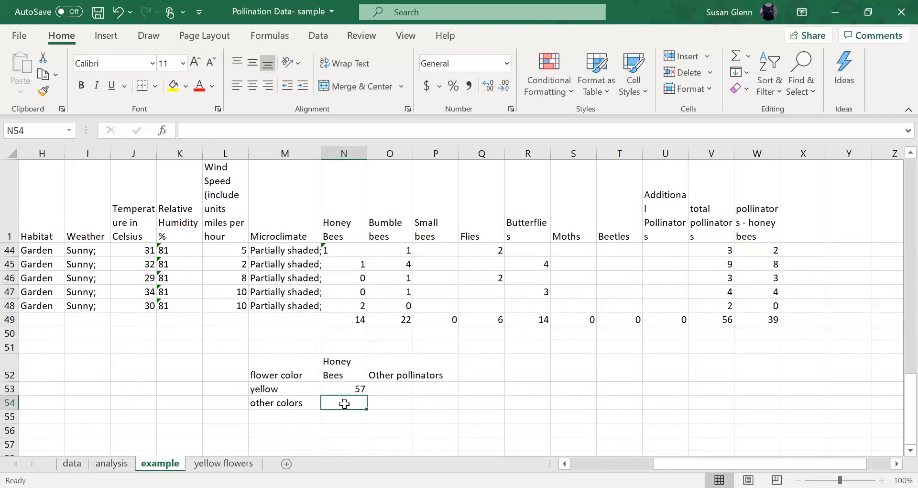
{"action": "type", "text": "="}
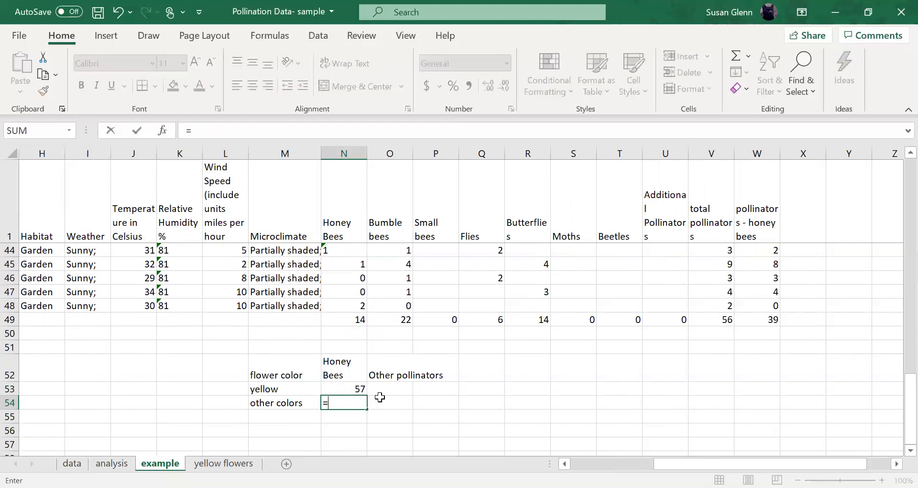
{"action": "left_click", "coordinate": [339, 320]}
{"action": "key", "text": "Return"}
Step: Link the yellow Other pollinators cell O53 to the pollinators - honey bees total in W33
{"action": "left_click", "coordinate": [398, 388]}
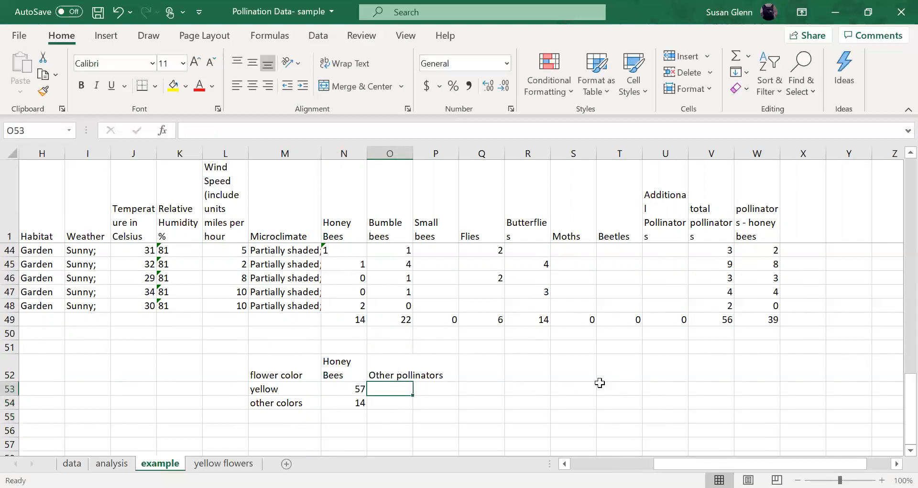
{"action": "scroll", "coordinate": [737, 345], "scroll_direction": "up", "scroll_amount": 5}
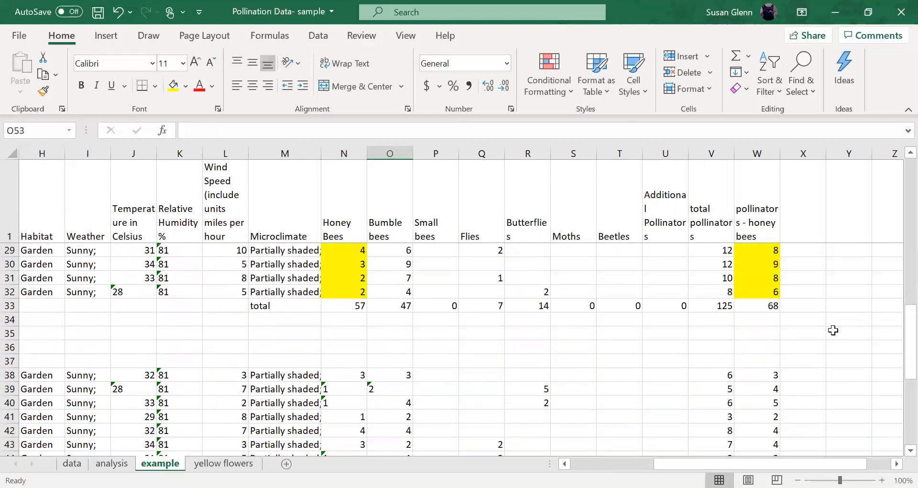
{"action": "scroll", "coordinate": [826, 329], "scroll_direction": "down", "scroll_amount": 4}
{"action": "type", "text": "="}
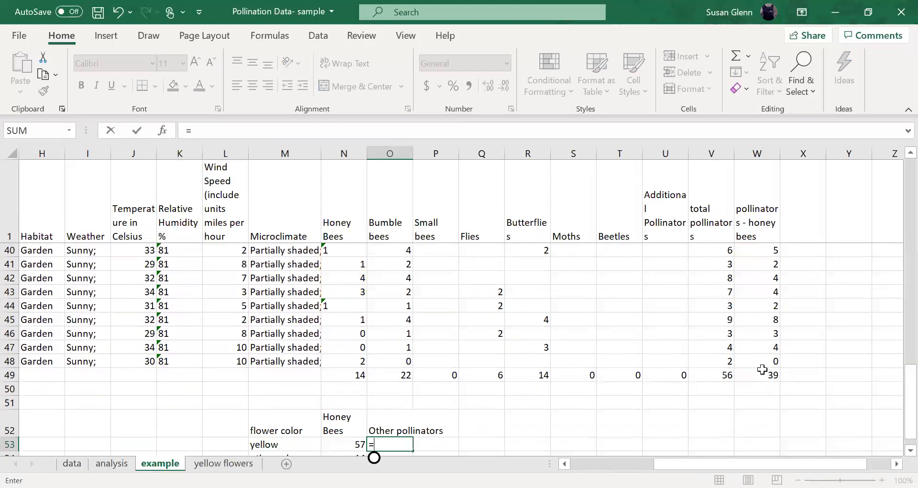
{"action": "scroll", "coordinate": [765, 369], "scroll_direction": "up", "scroll_amount": 4}
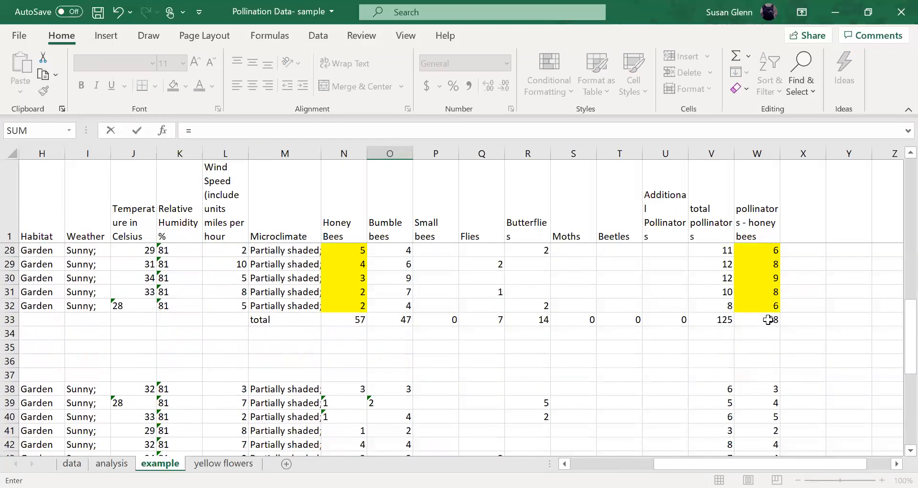
{"action": "left_click", "coordinate": [768, 320]}
{"action": "key", "text": "Return"}
Step: Link the other colors Other pollinators cell O54 to the pollinators - honey bees total with =W49
{"action": "scroll", "coordinate": [679, 372], "scroll_direction": "down", "scroll_amount": 2}
{"action": "scroll", "coordinate": [678, 372], "scroll_direction": "up", "scroll_amount": 1}
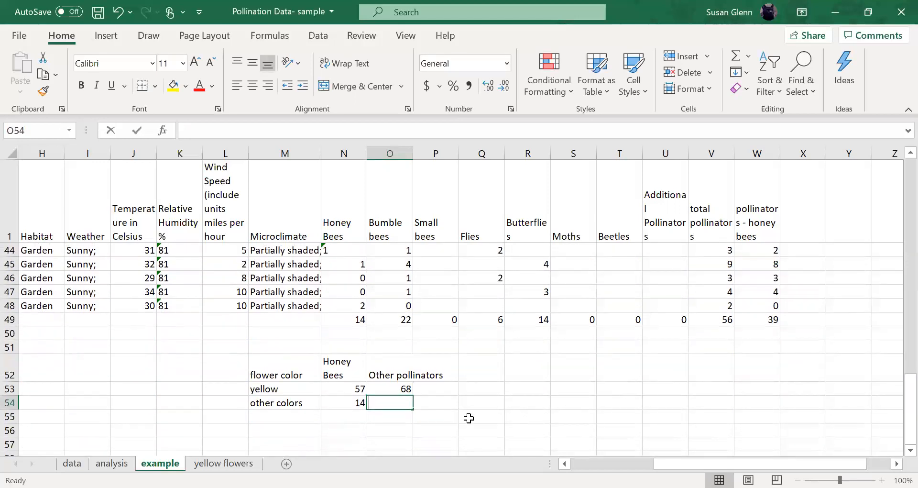
{"action": "type", "text": "="}
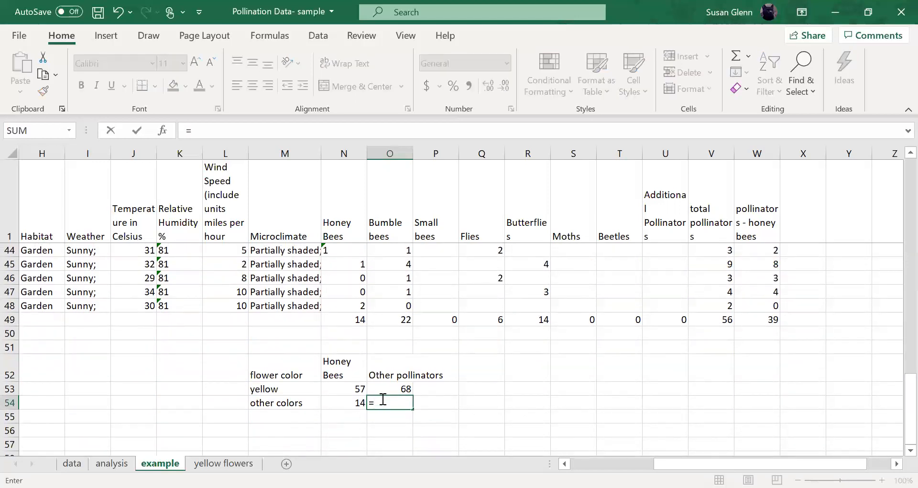
{"action": "left_click", "coordinate": [755, 319]}
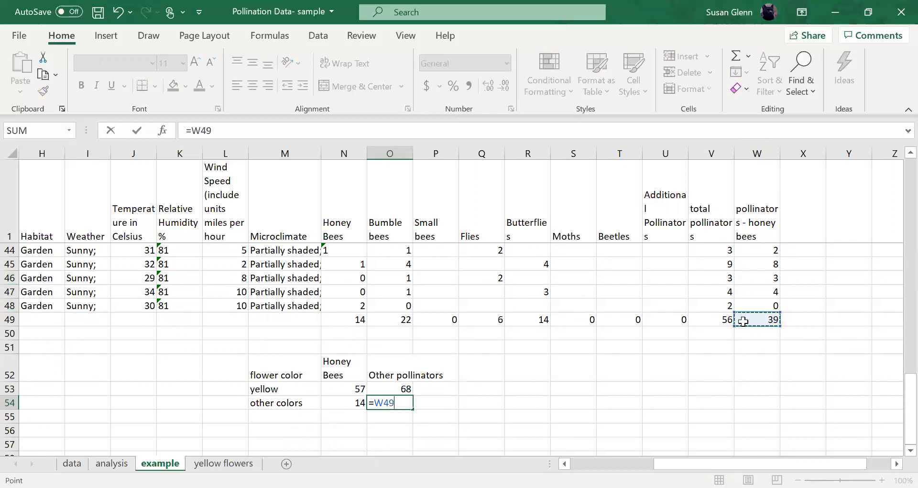
{"action": "key", "text": "Return"}
Step: Label the other-color sums row with "Total" in M49
{"action": "left_click", "coordinate": [304, 321]}
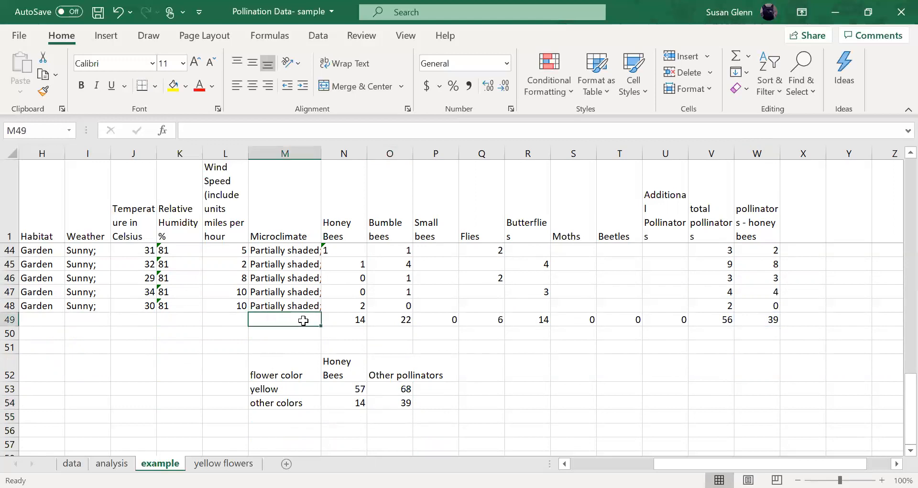
{"action": "type", "text": "Total"}
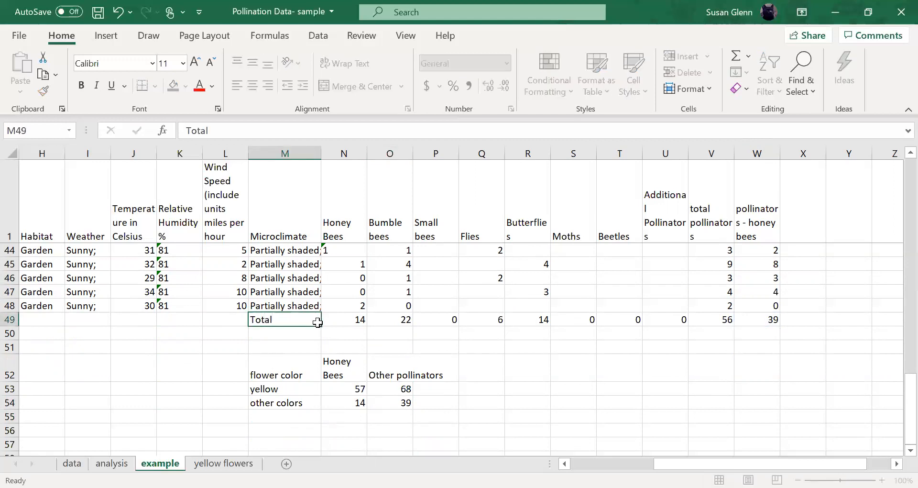
{"action": "key", "text": "Return"}
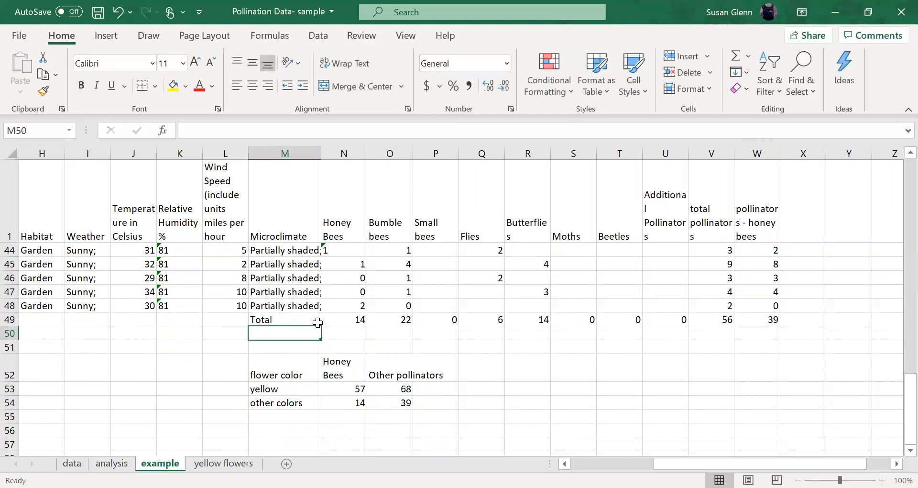
Step: Insert a 2-D clustered column chart from the flower color summary table in M52:O54
{"action": "scroll", "coordinate": [480, 356], "scroll_direction": "down", "scroll_amount": 2}
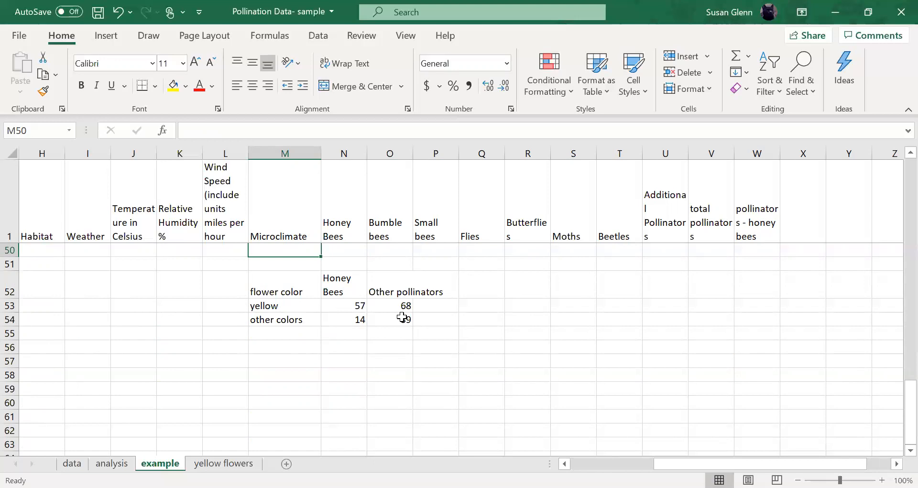
{"action": "left_click_drag", "start_coordinate": [286, 293], "coordinate": [376, 316]}
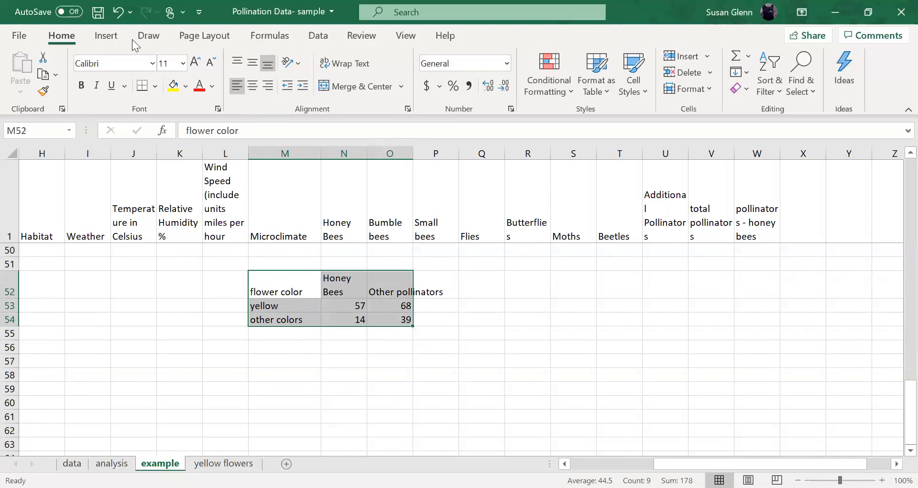
{"action": "left_click", "coordinate": [119, 38]}
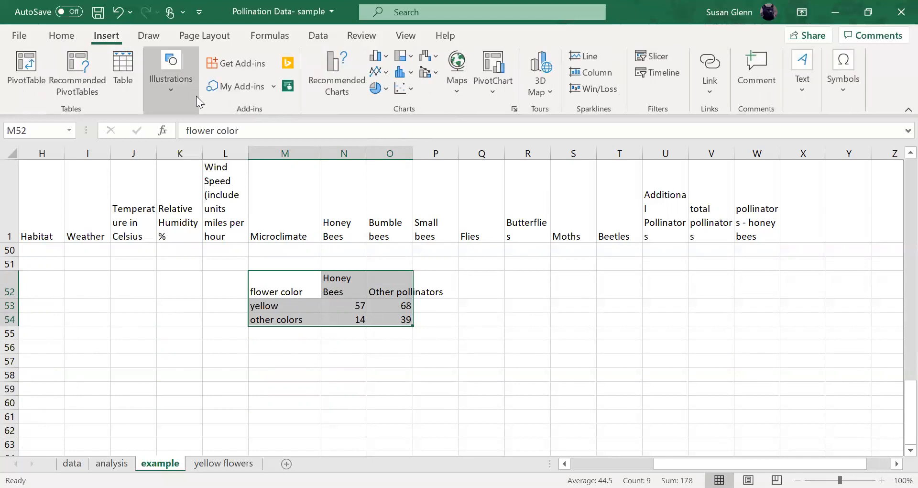
{"action": "left_click", "coordinate": [386, 57]}
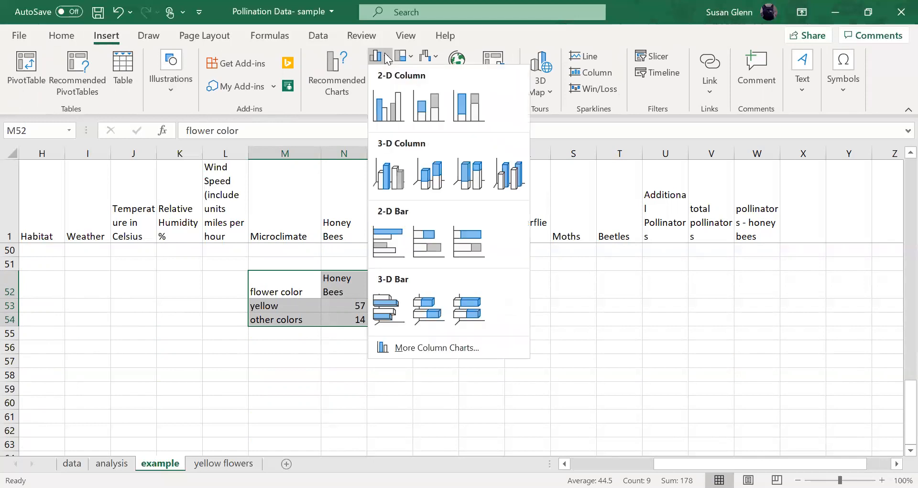
{"action": "left_click", "coordinate": [392, 106]}
{"action": "scroll", "coordinate": [797, 330], "scroll_direction": "down", "scroll_amount": 1}
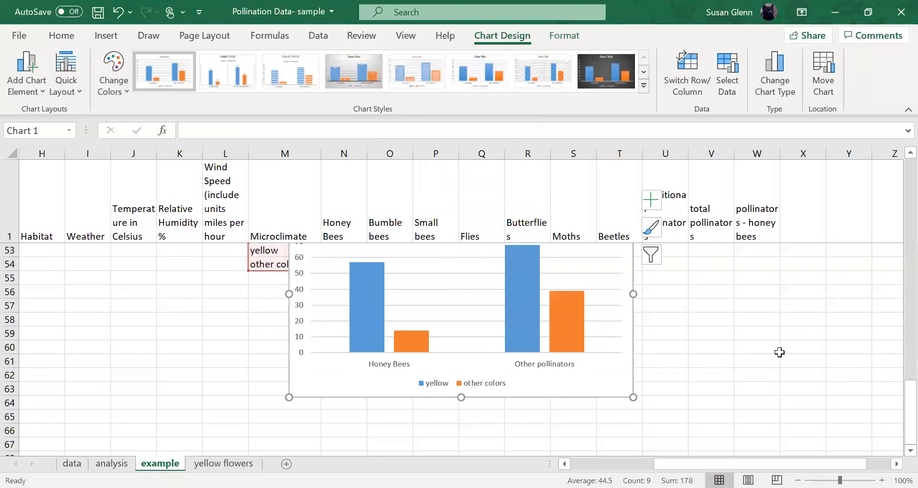
{"action": "scroll", "coordinate": [781, 352], "scroll_direction": "up", "scroll_amount": 1}
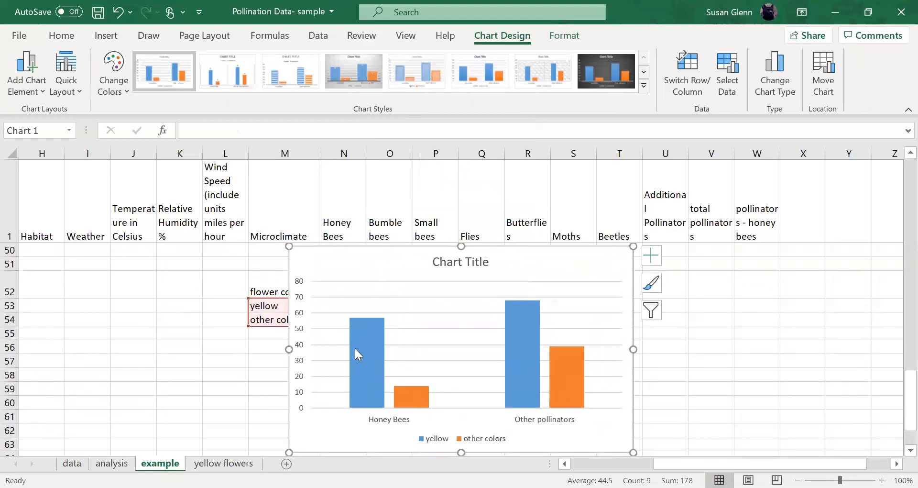
Step: Fill the "yellow" data series columns with the standard yellow color
{"action": "mouse_move", "coordinate": [360, 392]}
{"action": "mouse_move", "coordinate": [364, 365]}
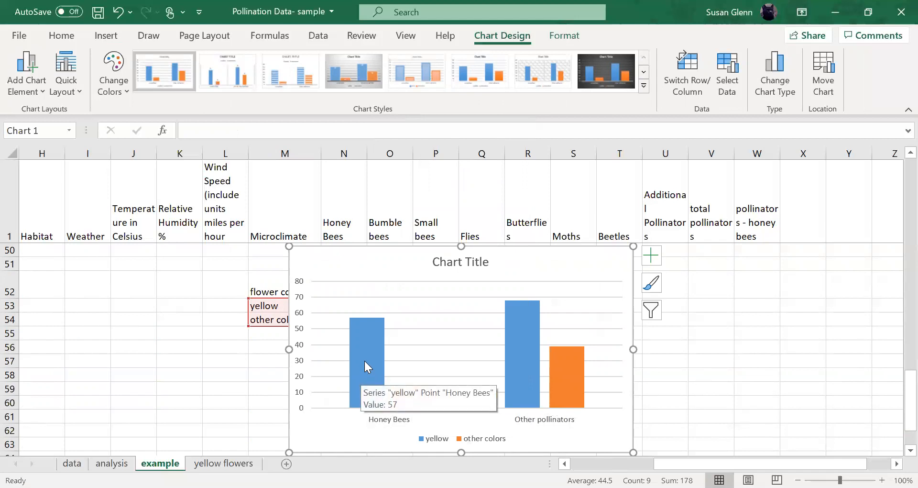
{"action": "left_click", "coordinate": [364, 360]}
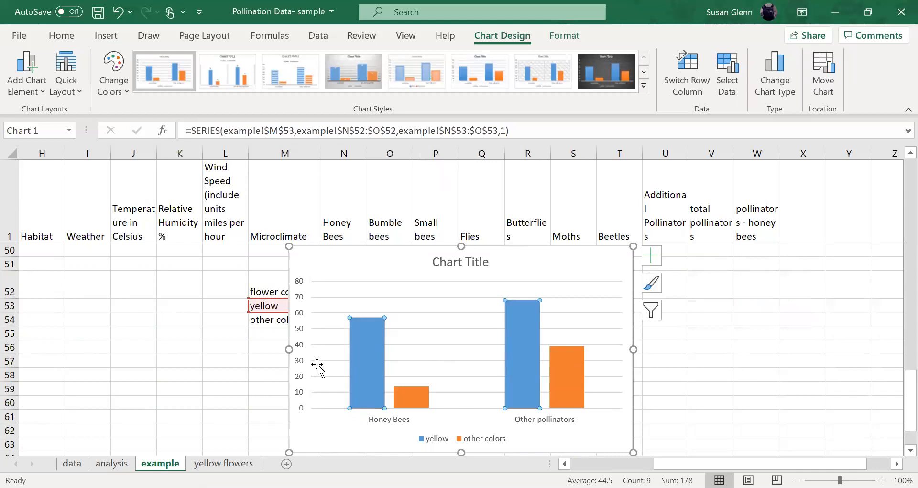
{"action": "right_click", "coordinate": [365, 353]}
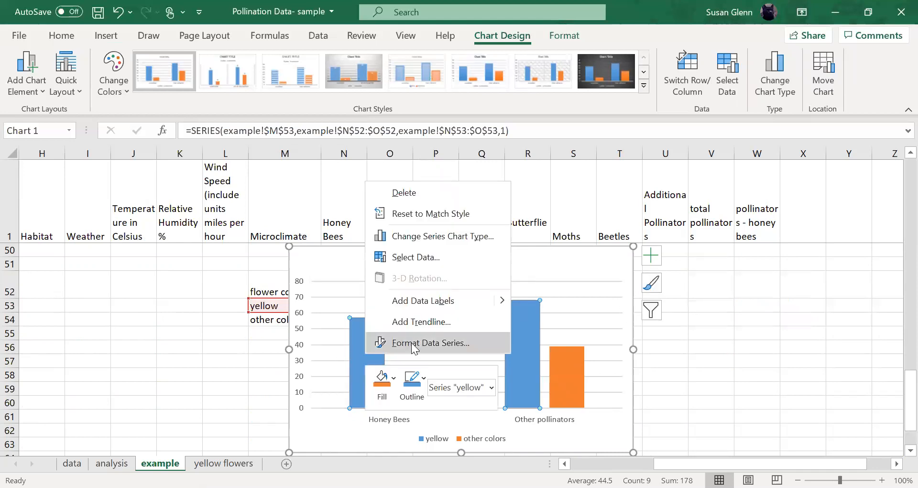
{"action": "left_click", "coordinate": [395, 382]}
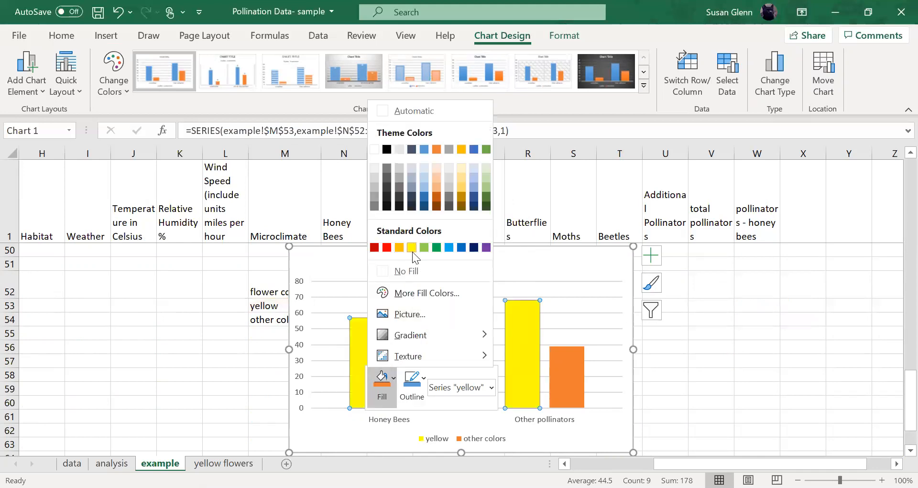
{"action": "left_click", "coordinate": [412, 248]}
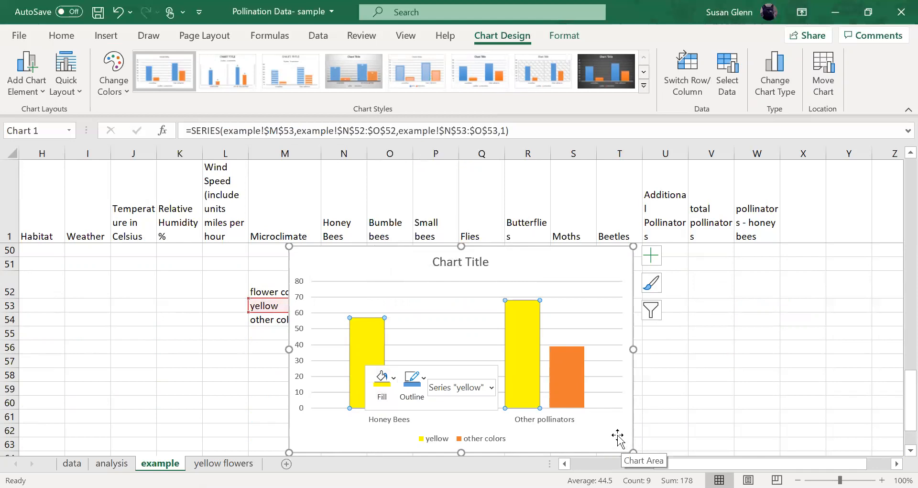
{"action": "left_click", "coordinate": [588, 423]}
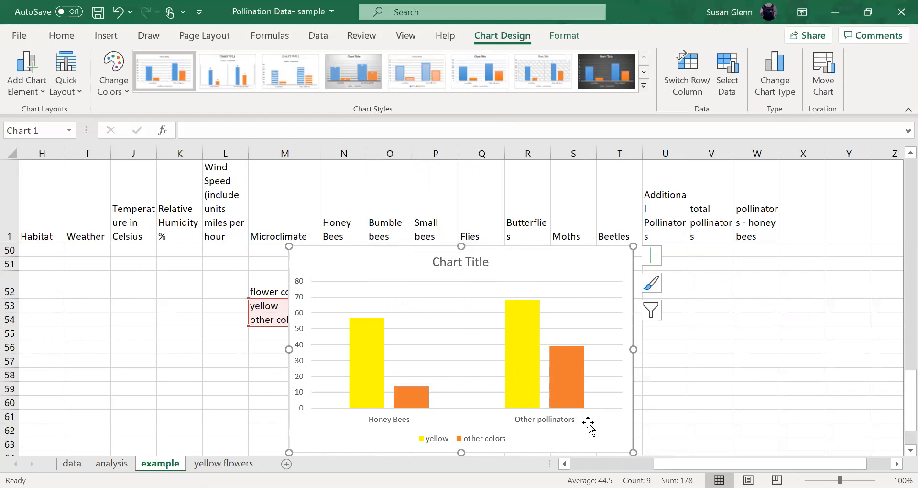
Step: Replace the chart's placeholder title with "Pollimator Color preferences"
{"action": "left_click", "coordinate": [461, 262]}
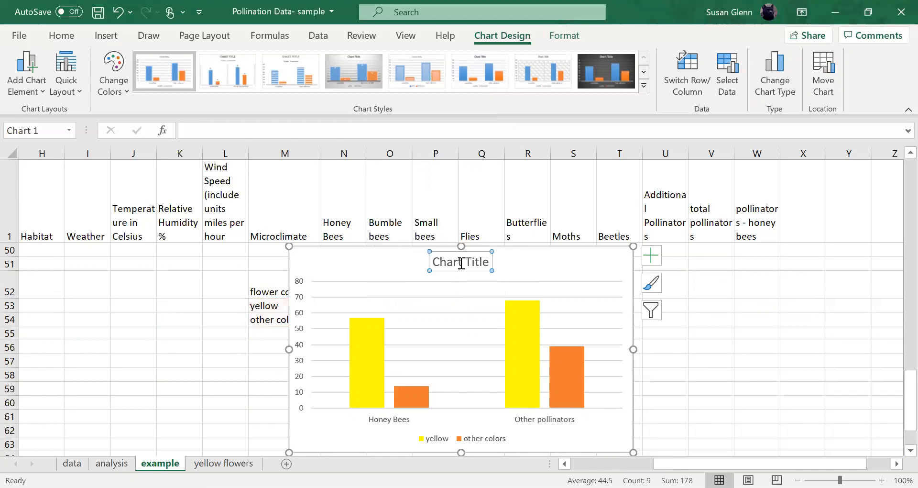
{"action": "double_click", "coordinate": [461, 263]}
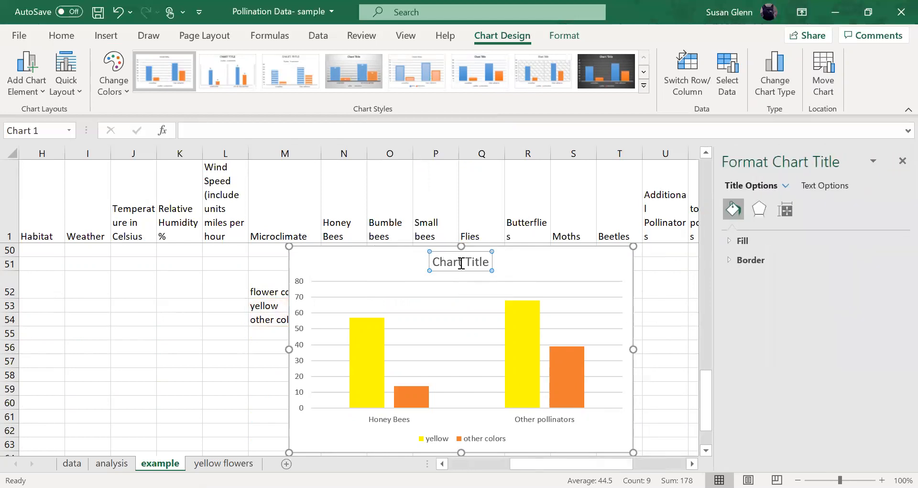
{"action": "triple_click", "coordinate": [461, 262]}
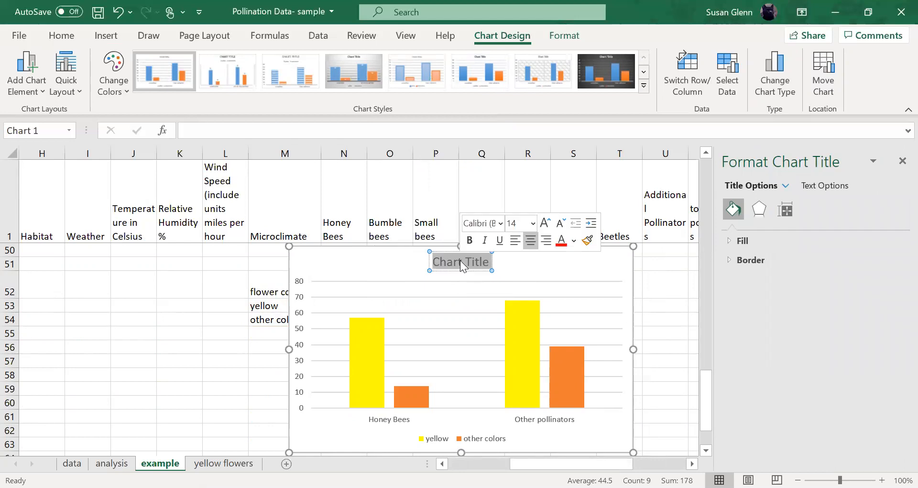
{"action": "type", "text": "Poll"}
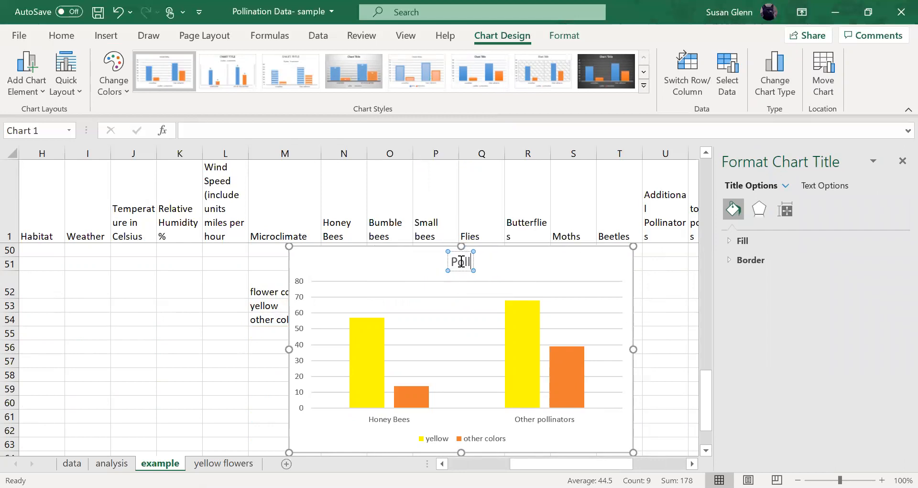
{"action": "type", "text": "inator"}
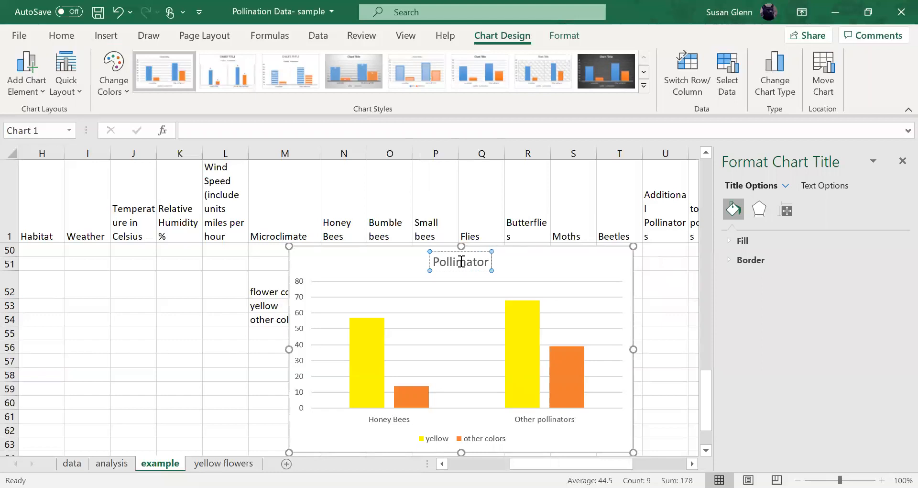
{"action": "type", "text": " Color"}
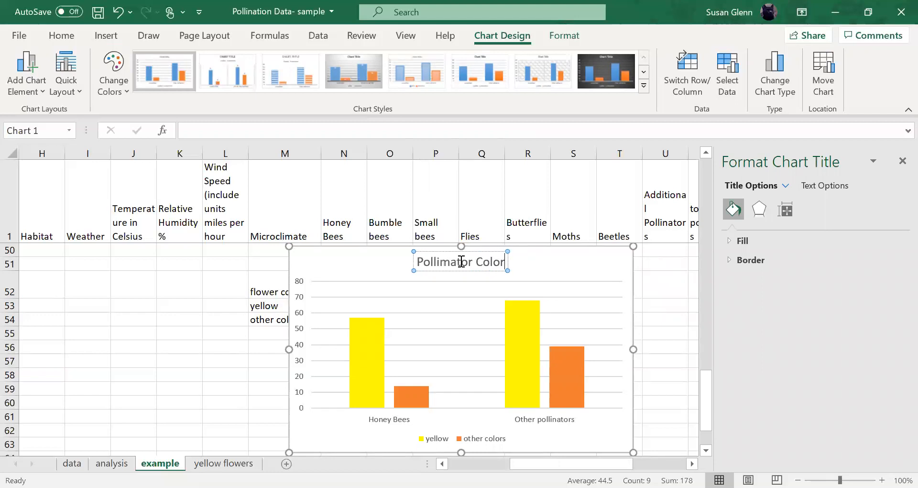
{"action": "type", "text": " preferences"}
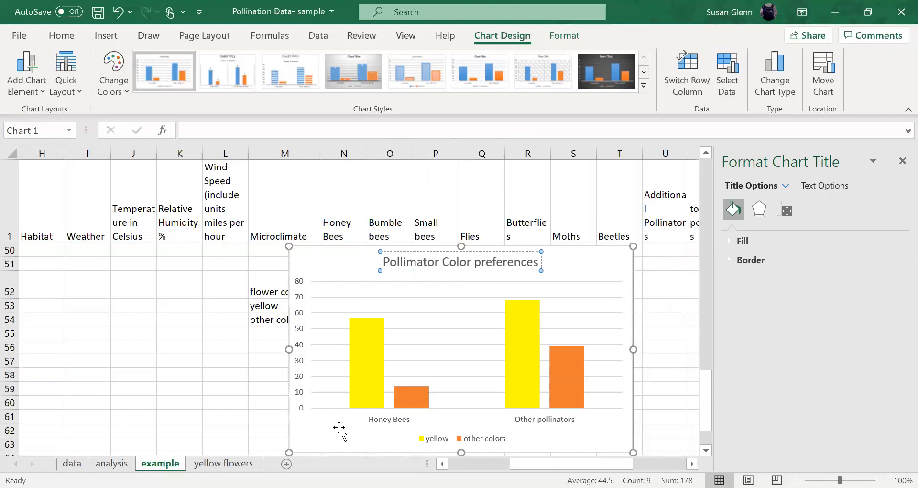
{"action": "left_click", "coordinate": [308, 375]}
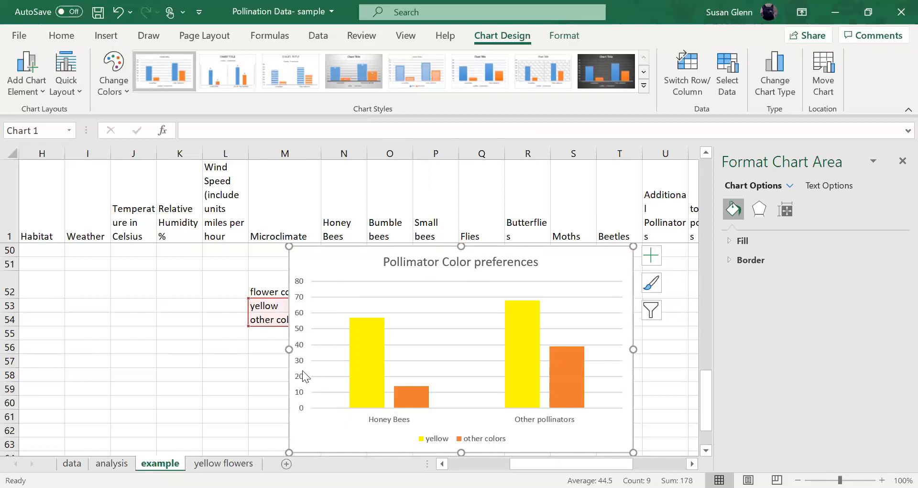
Step: Add axis titles to the chart and set the horizontal axis title to "Pollimmator"
{"action": "left_click", "coordinate": [645, 262]}
{"action": "left_click", "coordinate": [681, 293]}
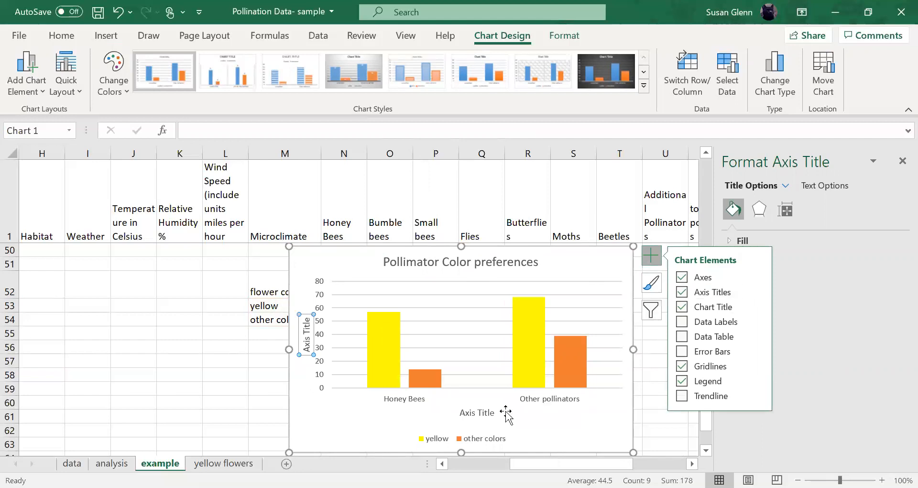
{"action": "left_click", "coordinate": [478, 414]}
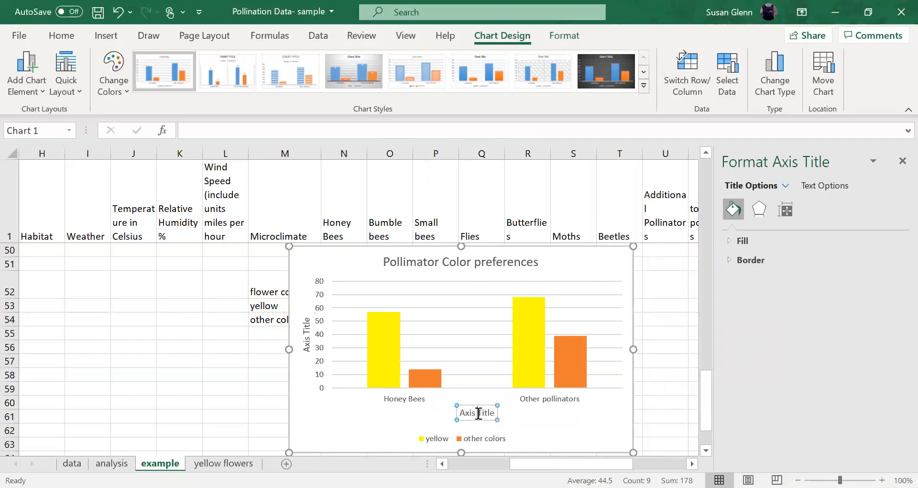
{"action": "triple_click", "coordinate": [481, 412]}
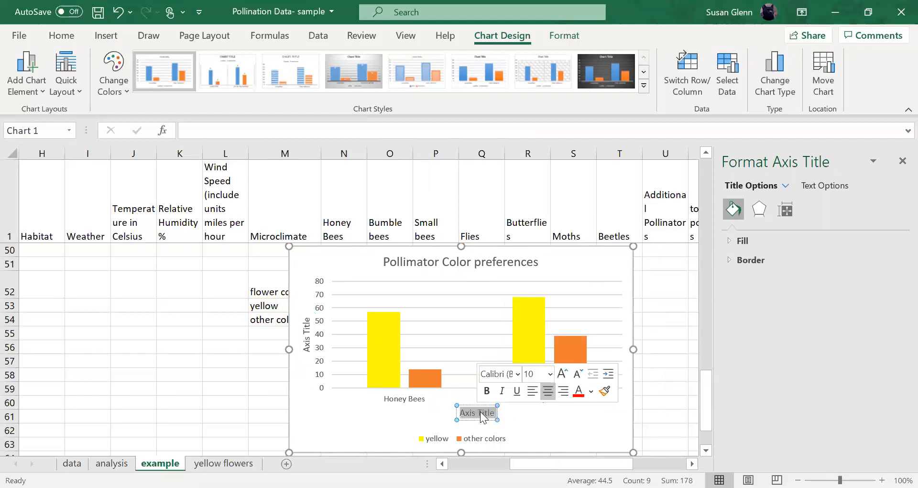
{"action": "type", "text": "Pollinato"}
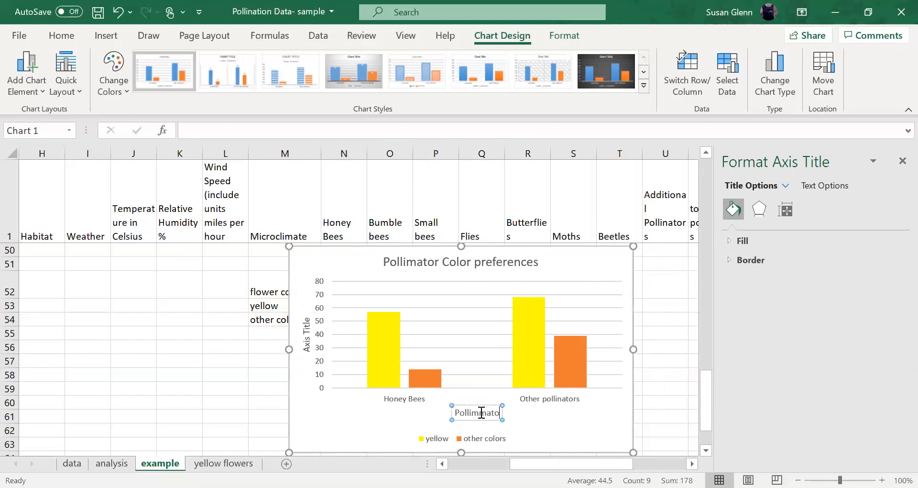
{"action": "type", "text": "r"}
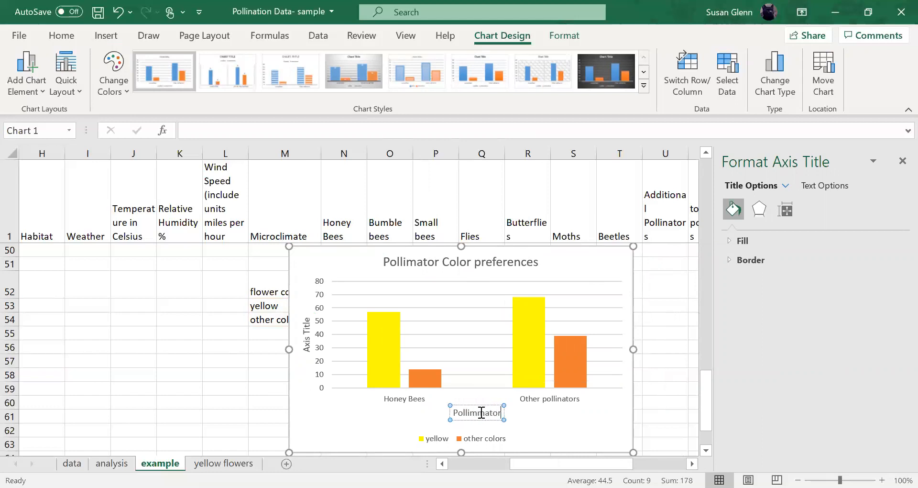
Step: Set the chart's vertical axis title to "Total observed"
{"action": "left_click", "coordinate": [306, 339]}
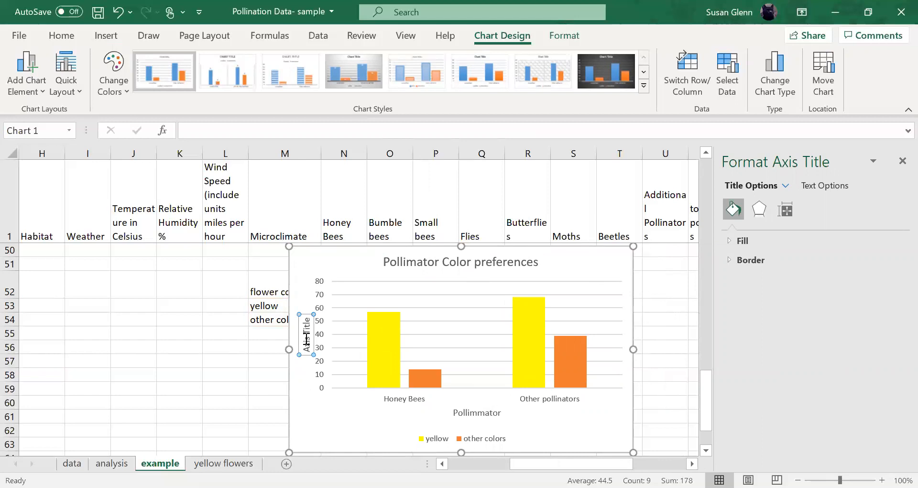
{"action": "triple_click", "coordinate": [306, 339]}
{"action": "type", "text": "Total observ"}
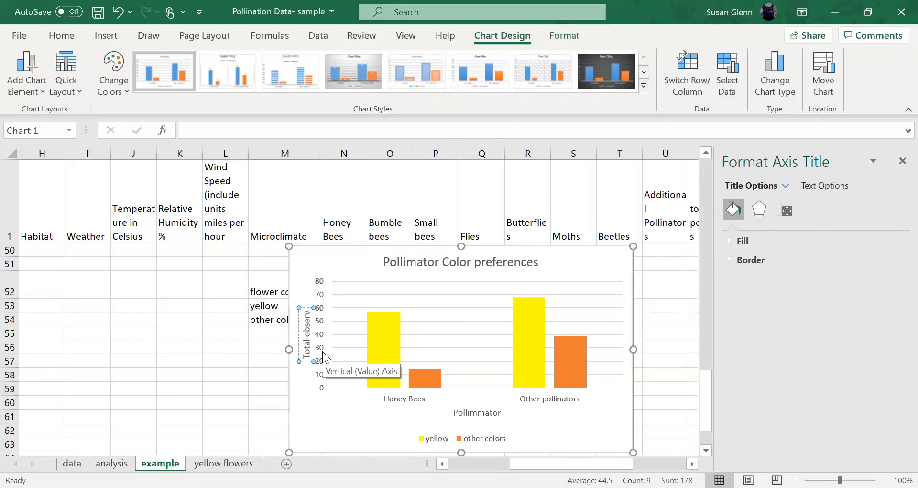
{"action": "type", "text": "ed"}
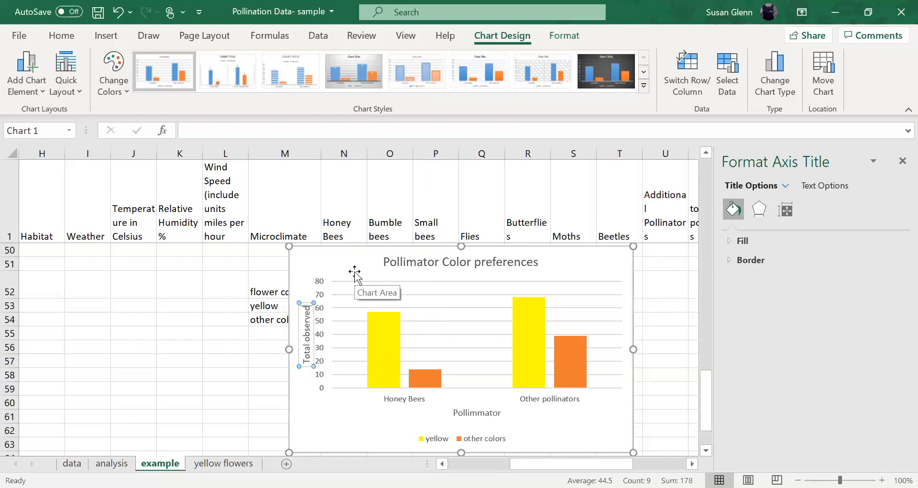
Step: Move the chart off the flower color summary table to the empty cells before column M, starting near row 50, and close the formatting pane
{"action": "left_click", "coordinate": [180, 363]}
{"action": "left_click_drag", "start_coordinate": [594, 262], "coordinate": [243, 311]}
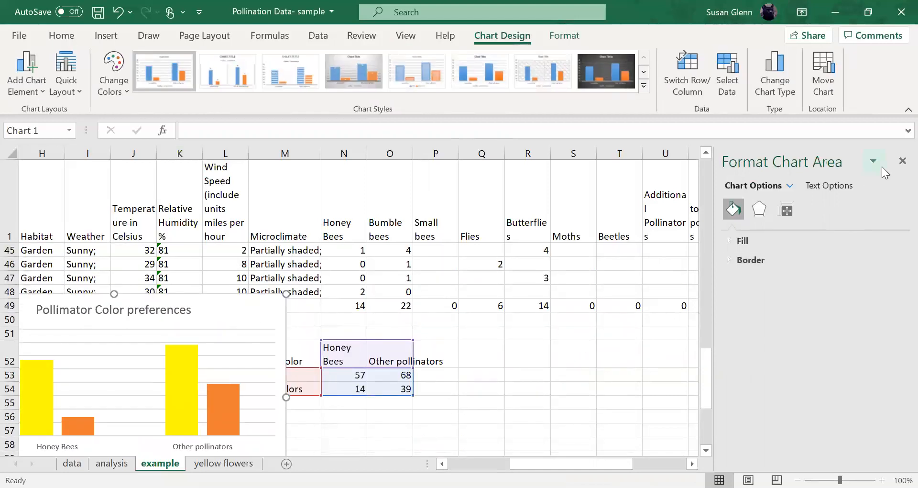
{"action": "left_click", "coordinate": [901, 161]}
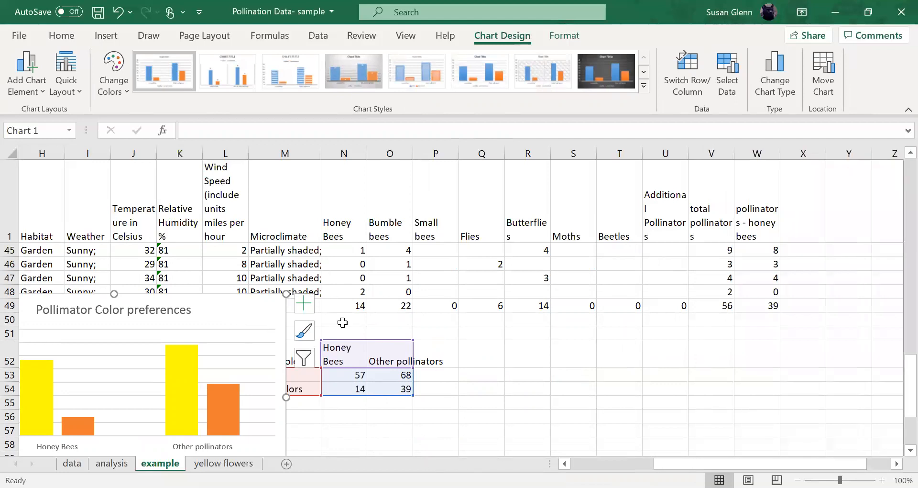
{"action": "left_click_drag", "start_coordinate": [669, 463], "coordinate": [622, 463]}
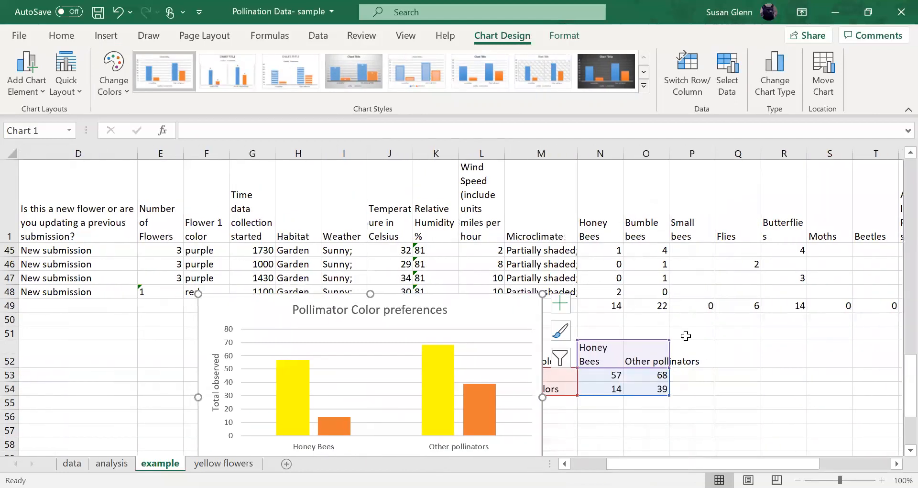
{"action": "scroll", "coordinate": [749, 343], "scroll_direction": "down", "scroll_amount": 1}
{"action": "left_click", "coordinate": [406, 269]}
{"action": "left_click_drag", "start_coordinate": [406, 269], "coordinate": [400, 270]}
{"action": "left_click_drag", "start_coordinate": [473, 271], "coordinate": [414, 288]}
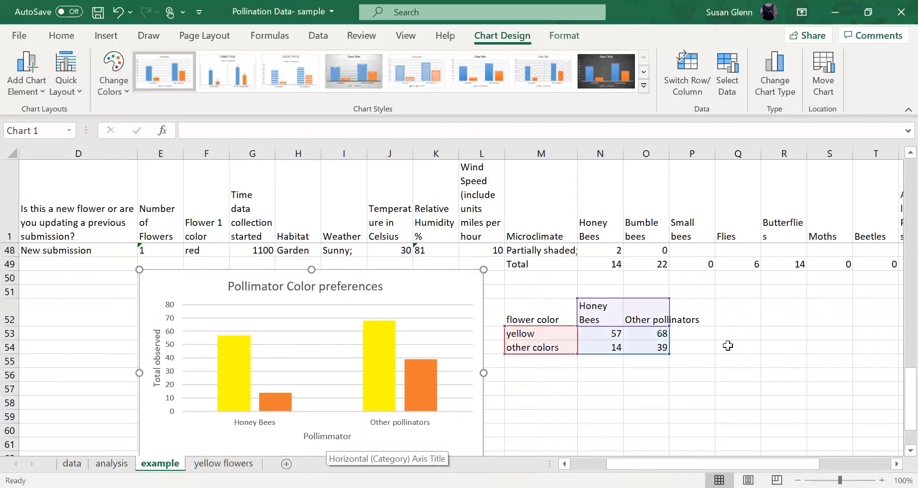
{"action": "scroll", "coordinate": [738, 352], "scroll_direction": "up", "scroll_amount": 3}
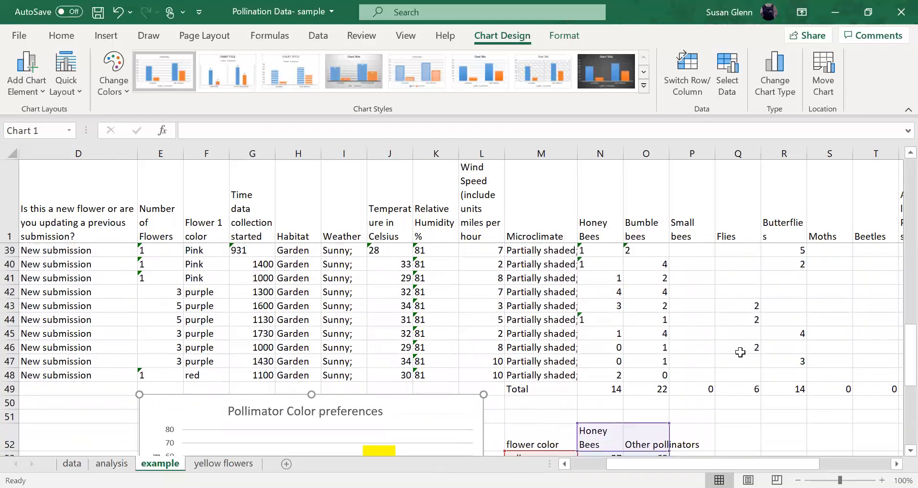
{"action": "scroll", "coordinate": [728, 368], "scroll_direction": "up", "scroll_amount": 7}
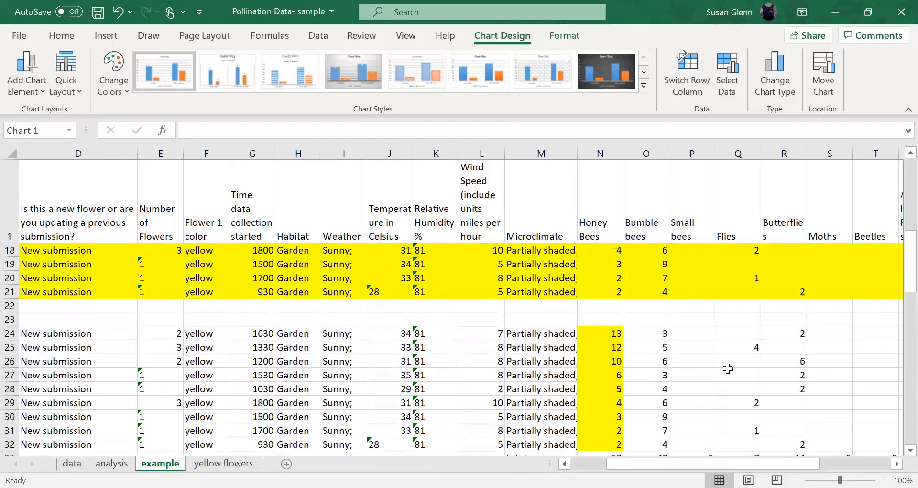
{"action": "scroll", "coordinate": [727, 367], "scroll_direction": "down", "scroll_amount": 8}
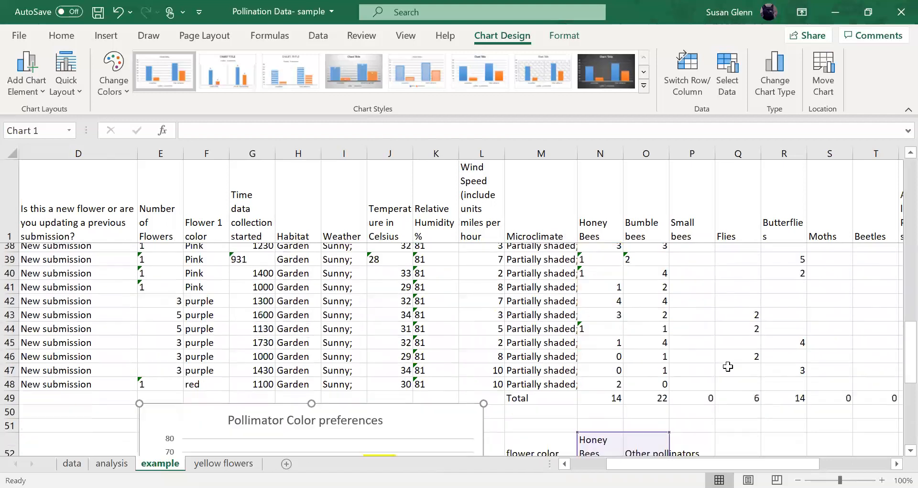
Step: Examine the Number of Flowers values recorded for the yellow flower submissions in rows 24 to 32
{"action": "scroll", "coordinate": [728, 366], "scroll_direction": "down", "scroll_amount": 2}
{"action": "scroll", "coordinate": [728, 366], "scroll_direction": "up", "scroll_amount": 4}
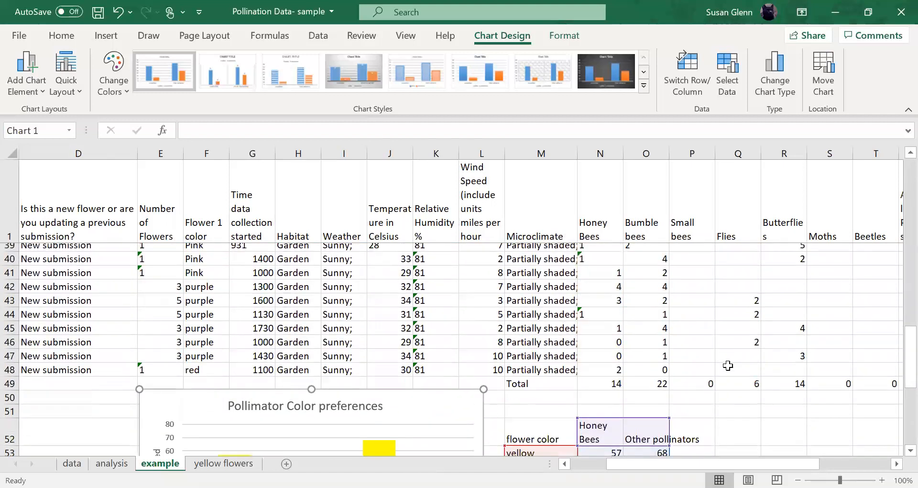
{"action": "scroll", "coordinate": [727, 366], "scroll_direction": "up", "scroll_amount": 5}
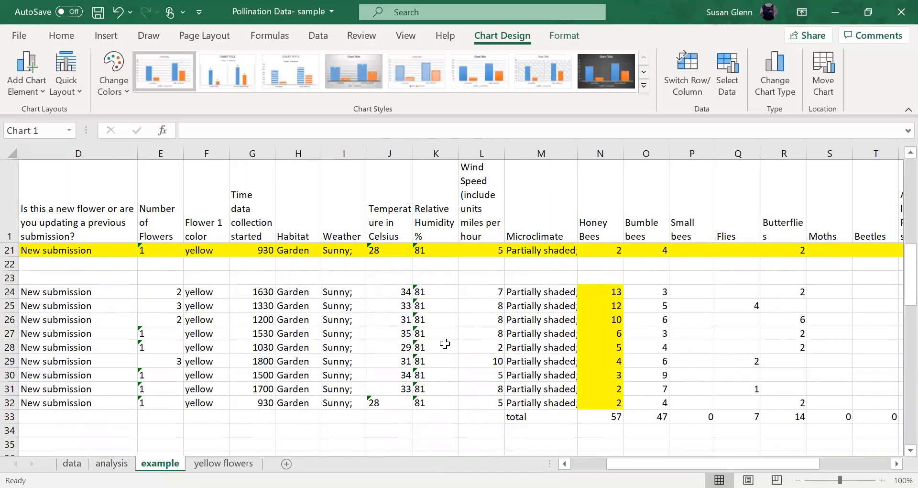
{"action": "left_click", "coordinate": [159, 292]}
{"action": "left_click", "coordinate": [146, 317]}
{"action": "left_click", "coordinate": [155, 374]}
{"action": "left_click", "coordinate": [155, 400]}
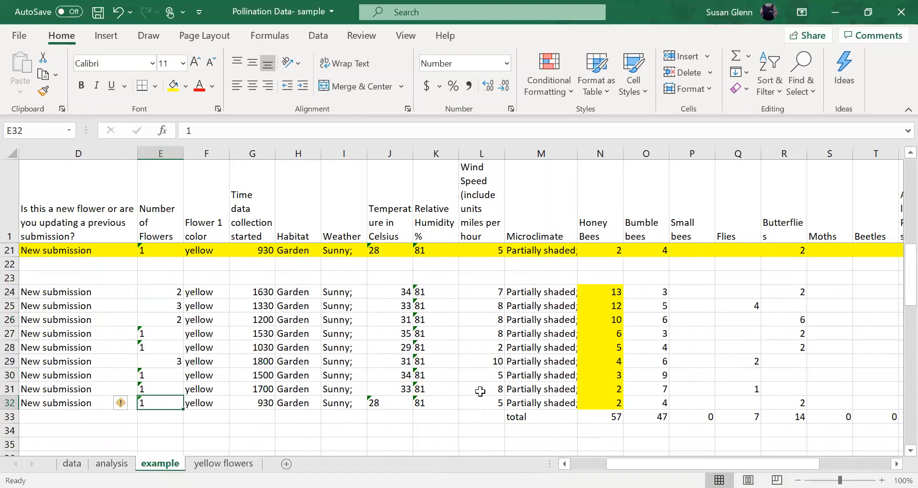
{"action": "scroll", "coordinate": [487, 340], "scroll_direction": "down", "scroll_amount": 1}
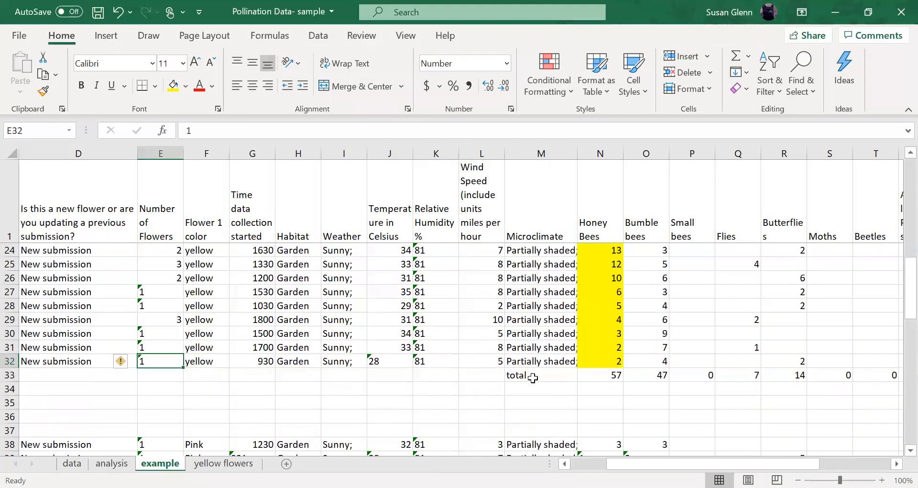
{"action": "left_click", "coordinate": [152, 206]}
{"action": "left_click", "coordinate": [150, 153]}
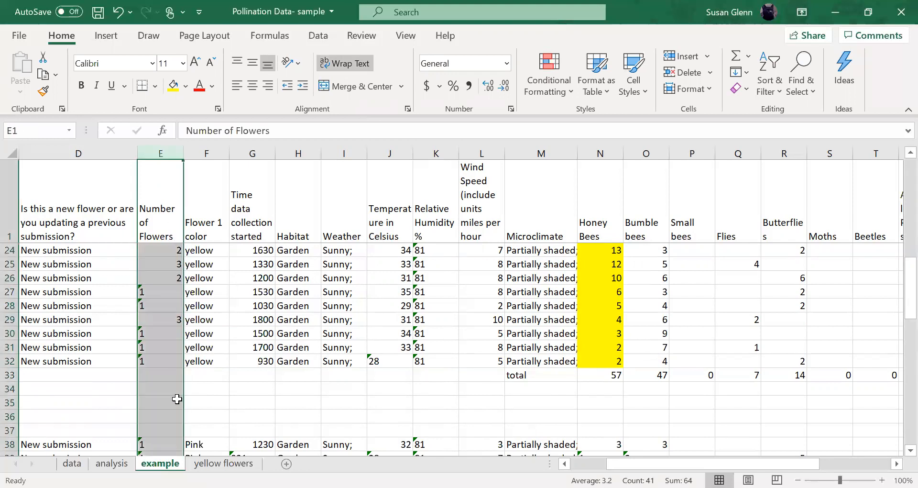
Step: Sum the Number of Flowers for the yellow flower rows, E24 to E32, in cell E33
{"action": "left_click", "coordinate": [163, 376]}
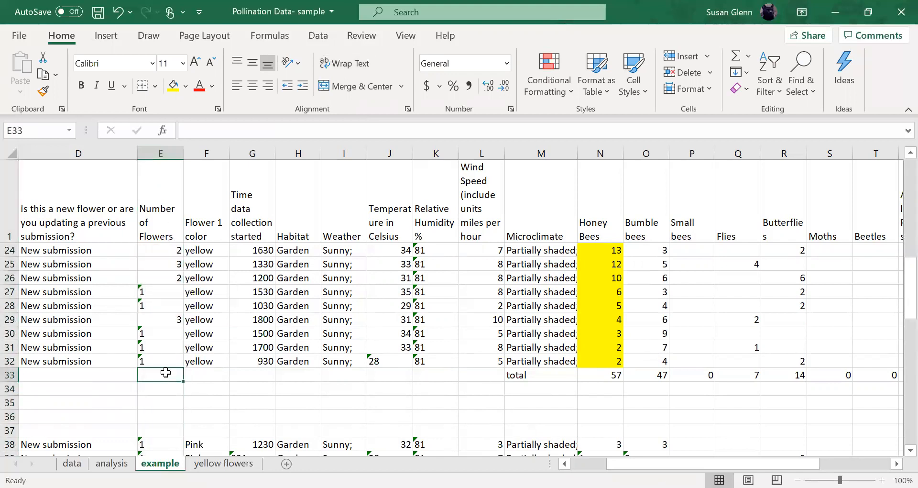
{"action": "type", "text": "="}
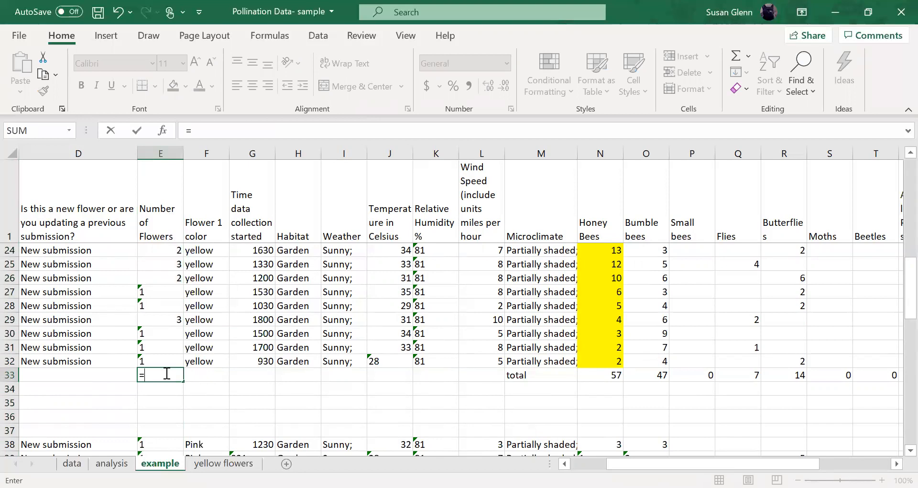
{"action": "type", "text": "sum("}
{"action": "left_click", "coordinate": [152, 361]}
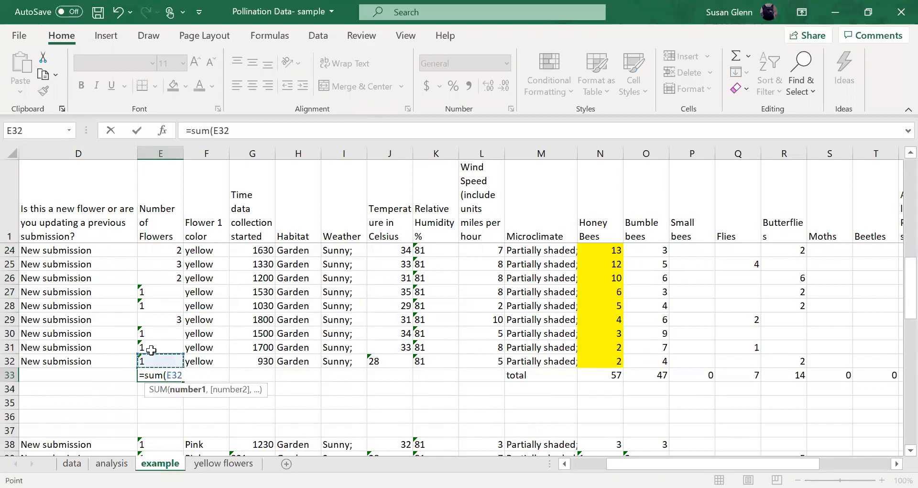
{"action": "left_click_drag", "start_coordinate": [152, 350], "coordinate": [152, 250]}
{"action": "key", "text": "Return"}
{"action": "scroll", "coordinate": [348, 308], "scroll_direction": "up", "scroll_amount": 1}
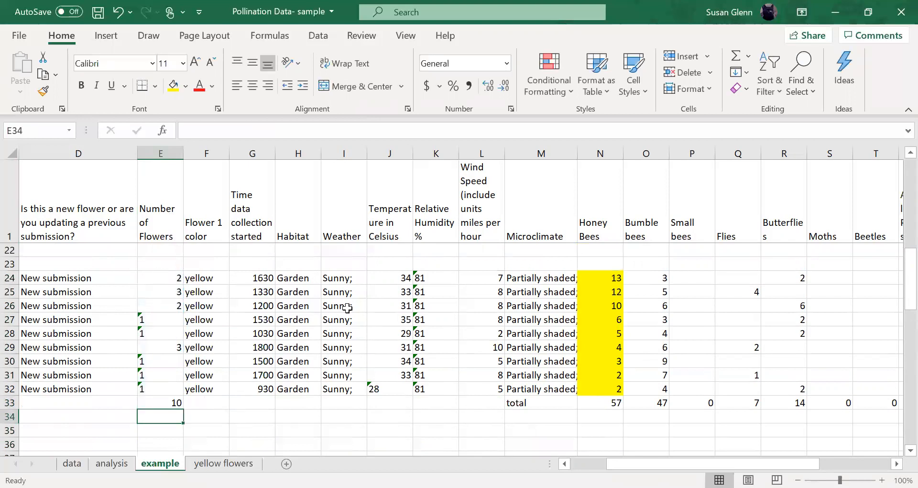
Step: Label cell M34, below the yellow flowers' total, as "average/flower"
{"action": "left_click", "coordinate": [601, 400]}
{"action": "left_click", "coordinate": [539, 419]}
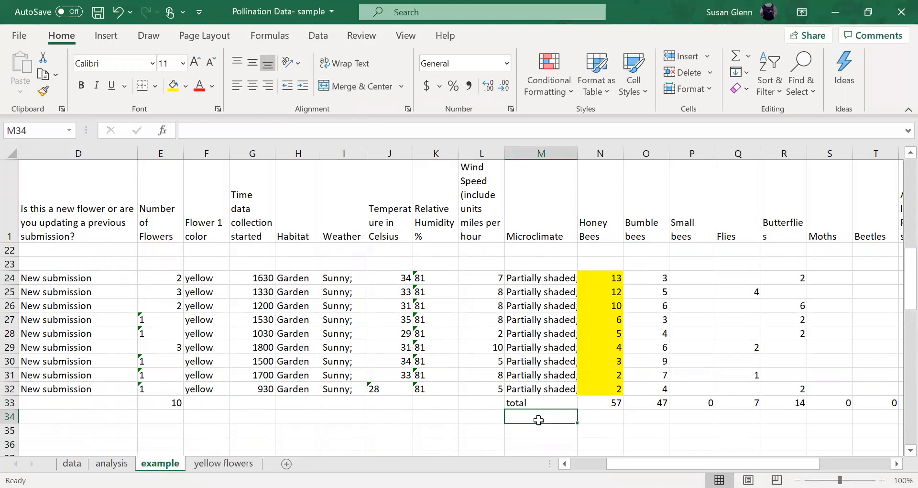
{"action": "type", "text": "average"}
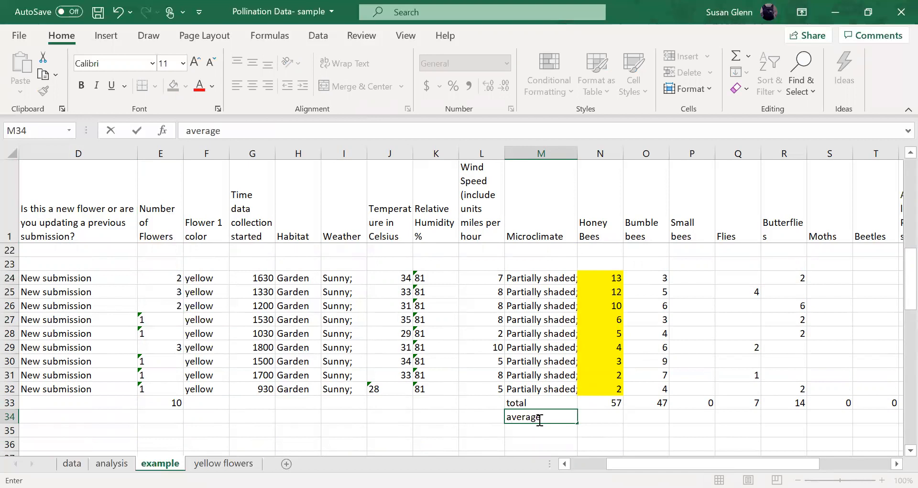
{"action": "type", "text": "/flower"}
Step: Calculate the average honey bees per yellow flower in N34 with the formula =N33/E33
{"action": "left_click", "coordinate": [615, 416]}
{"action": "type", "text": "-"}
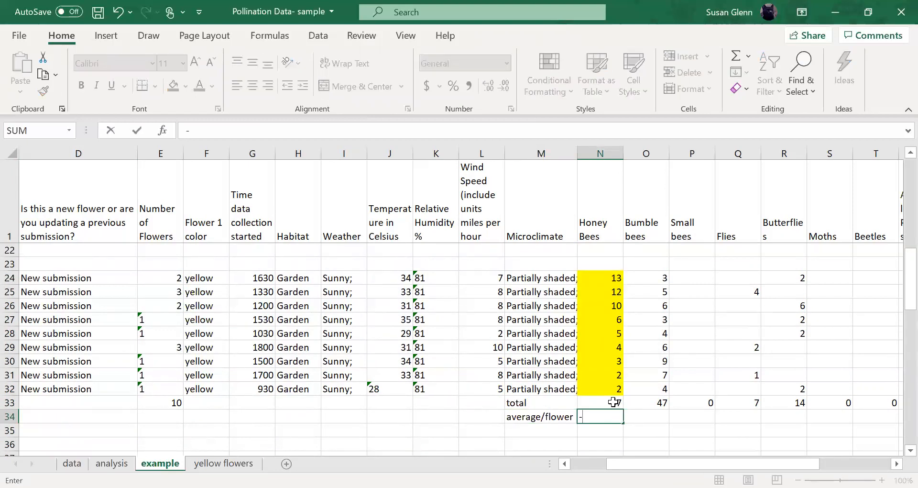
{"action": "key", "text": "Escape"}
{"action": "type", "text": "="}
{"action": "left_click", "coordinate": [614, 402]}
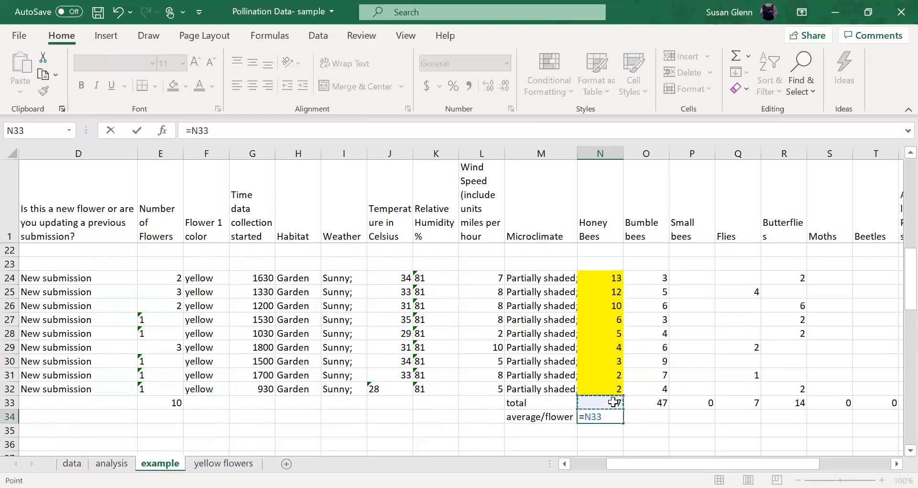
{"action": "type", "text": "/"}
{"action": "left_click", "coordinate": [163, 405]}
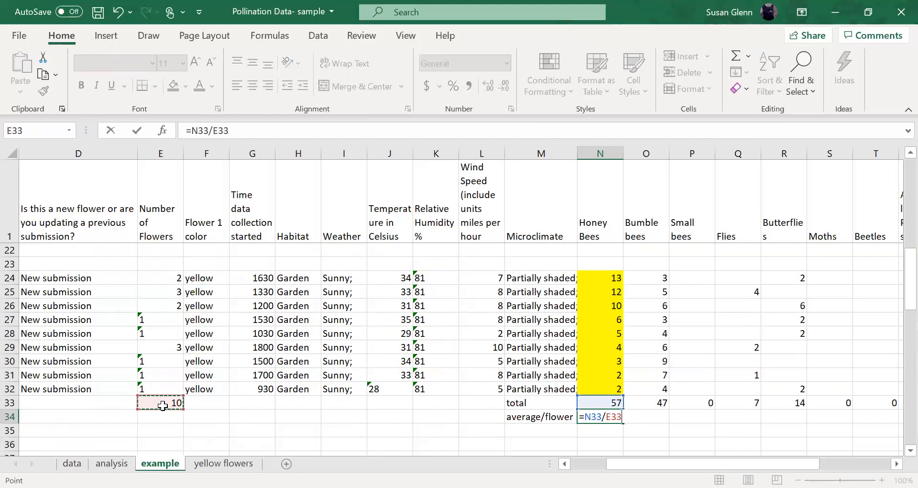
{"action": "key", "text": "Return"}
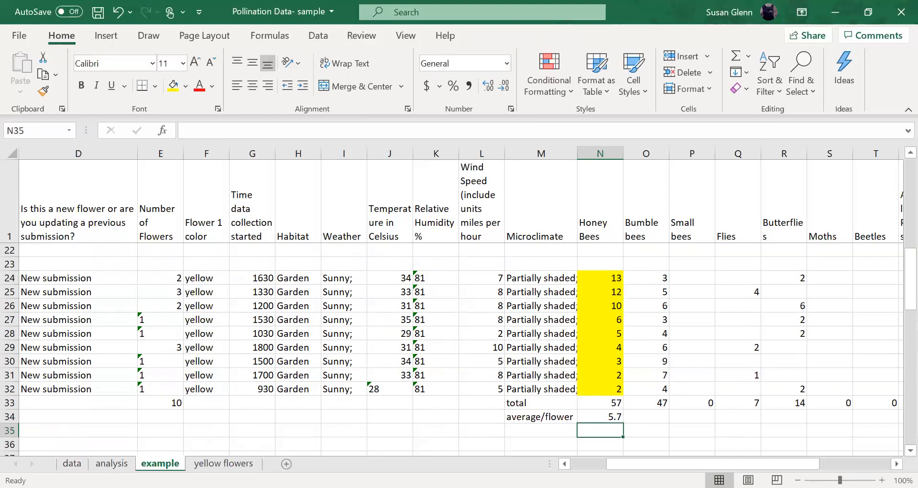
Step: Sum the Number of Flowers for the other-color rows, E38 to E48, in cell E49
{"action": "left_click_drag", "start_coordinate": [840, 479], "coordinate": [838, 480]}
{"action": "scroll", "coordinate": [579, 396], "scroll_direction": "down", "scroll_amount": 1}
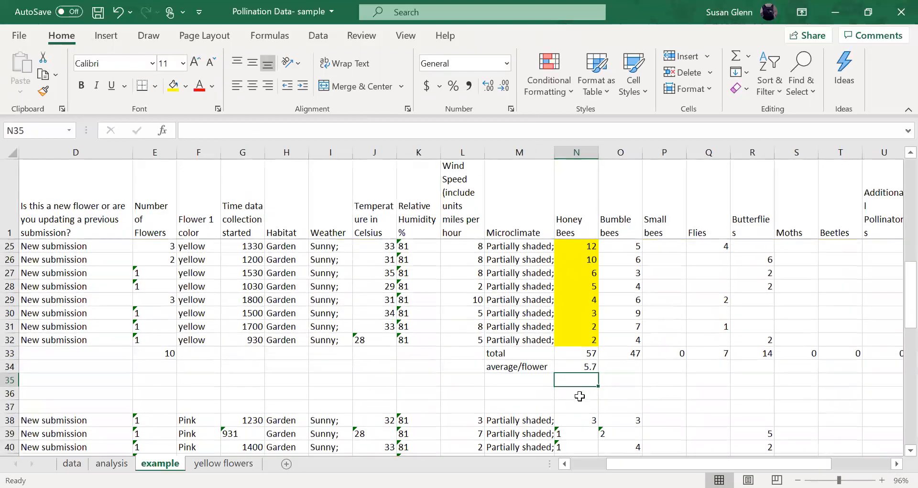
{"action": "scroll", "coordinate": [580, 396], "scroll_direction": "down", "scroll_amount": 3}
{"action": "scroll", "coordinate": [576, 396], "scroll_direction": "down", "scroll_amount": 1}
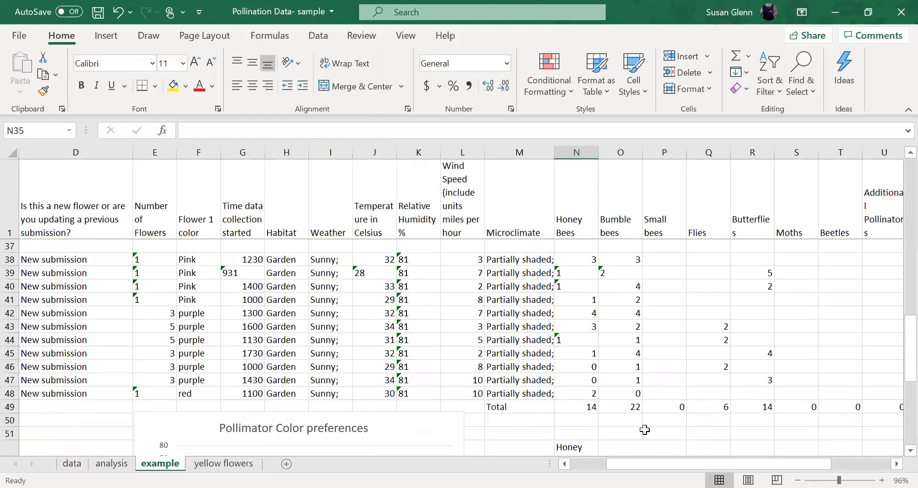
{"action": "left_click", "coordinate": [526, 421]}
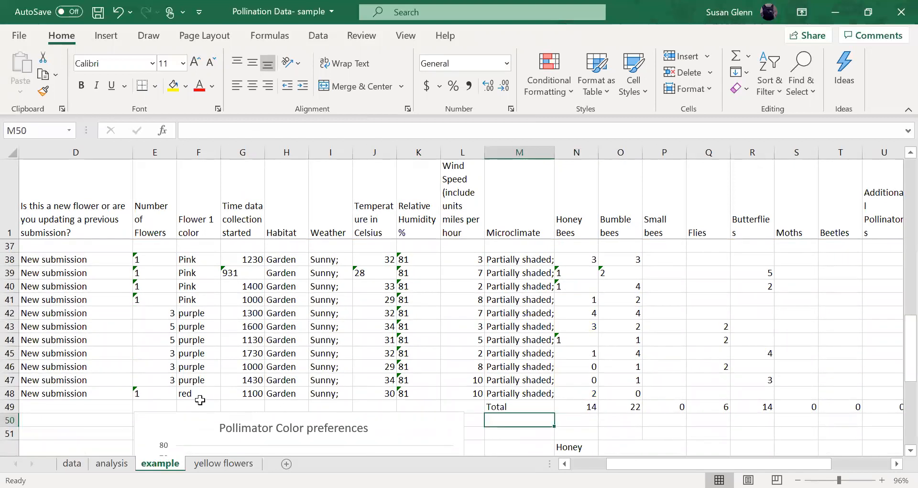
{"action": "left_click", "coordinate": [159, 405]}
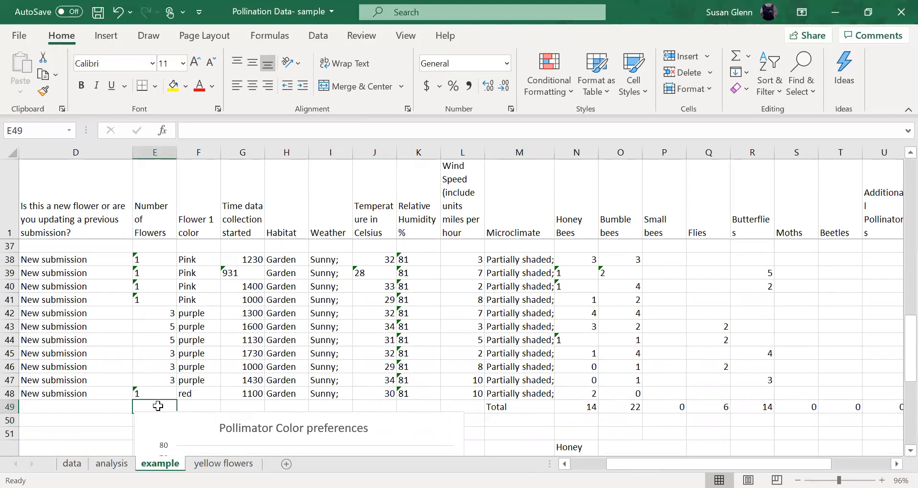
{"action": "type", "text": "="}
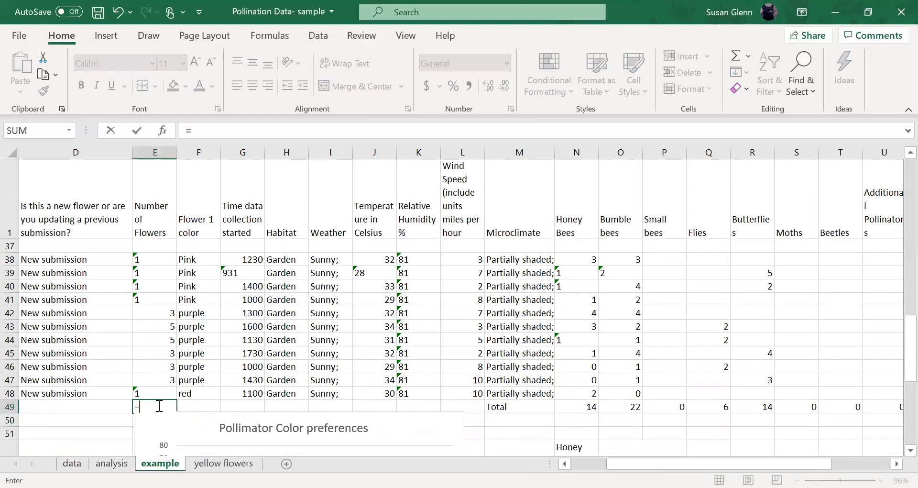
{"action": "type", "text": "sum("}
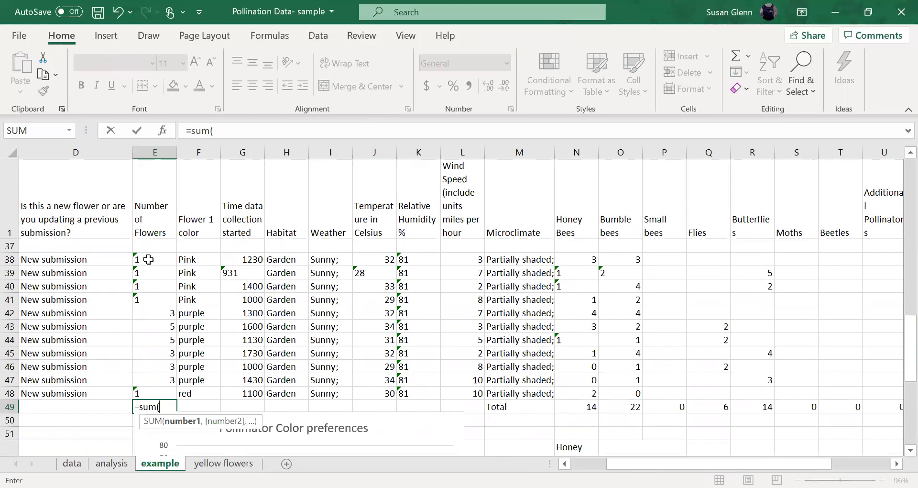
{"action": "left_click", "coordinate": [148, 262]}
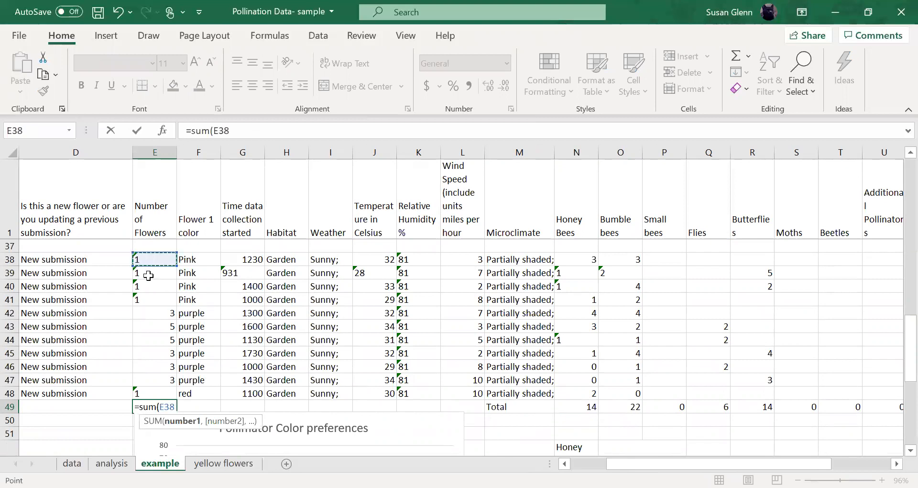
{"action": "left_click_drag", "start_coordinate": [149, 276], "coordinate": [144, 388]}
{"action": "key", "text": "Return"}
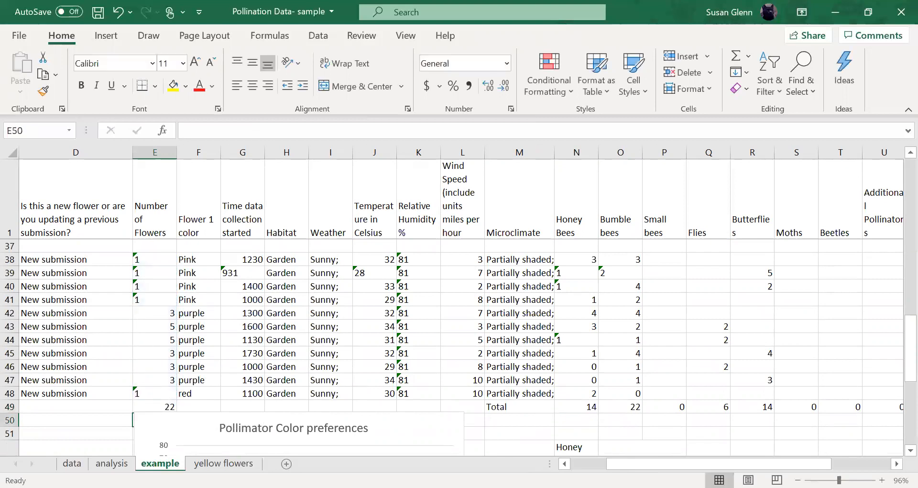
Step: Calculate the average honey bees per other-color flower in N50 with the formula =N49/E49
{"action": "left_click", "coordinate": [585, 419]}
{"action": "type", "text": "="}
{"action": "left_click", "coordinate": [586, 407]}
{"action": "type", "text": "/"}
{"action": "left_click", "coordinate": [166, 405]}
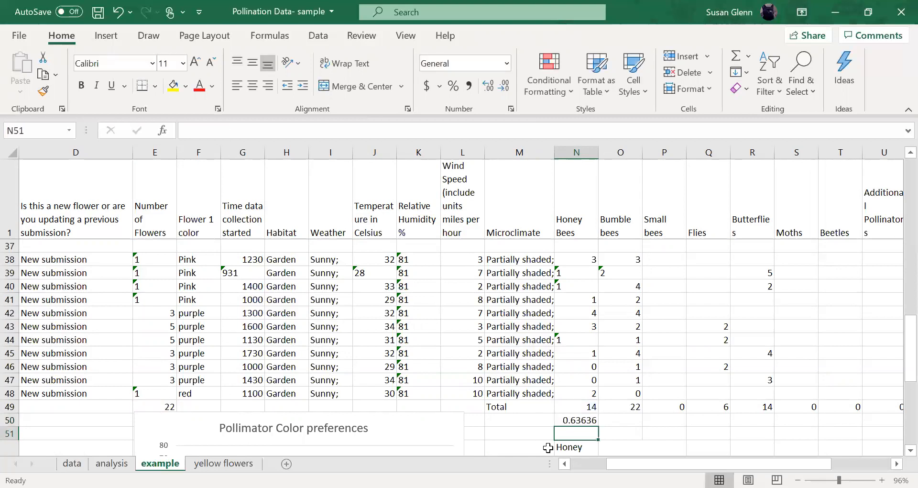
Step: Calculate the average non-honey-bee pollinators per other-color flower in W50 with the formula =W49/E49
{"action": "scroll", "coordinate": [717, 463], "scroll_direction": "right", "scroll_amount": 3}
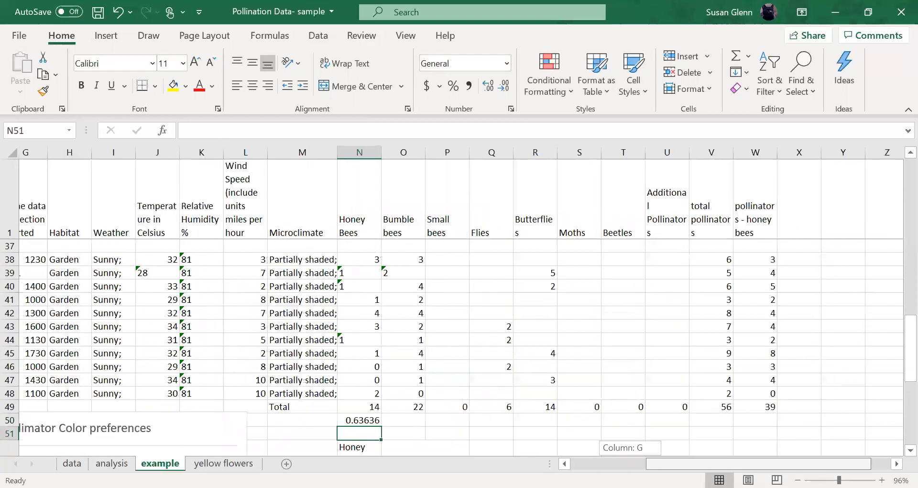
{"action": "left_click", "coordinate": [782, 420]}
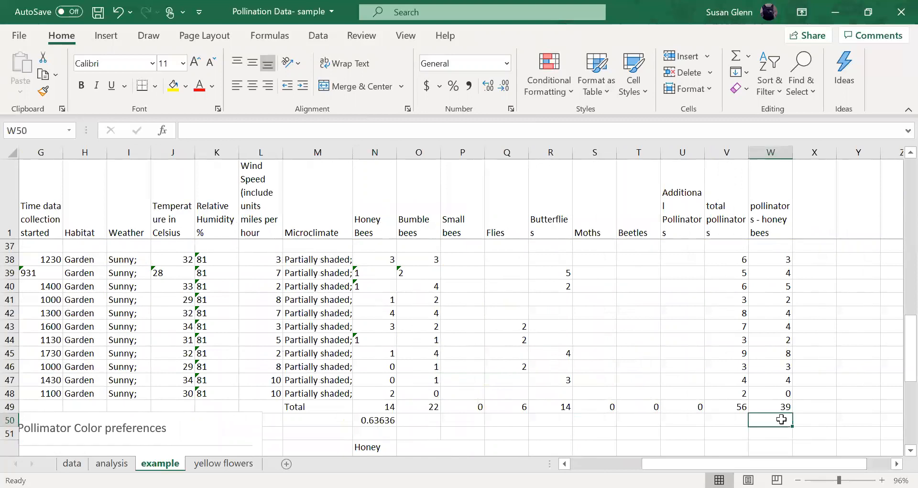
{"action": "type", "text": "="}
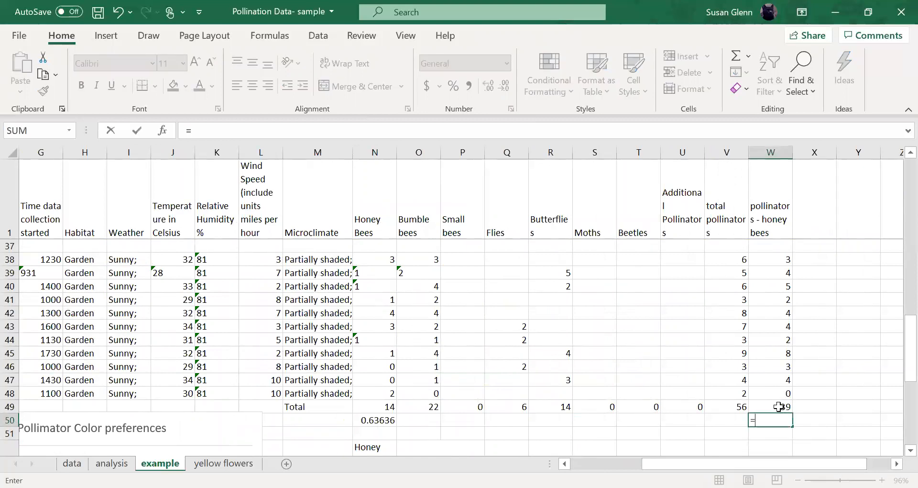
{"action": "left_click", "coordinate": [776, 407]}
{"action": "type", "text": "/"}
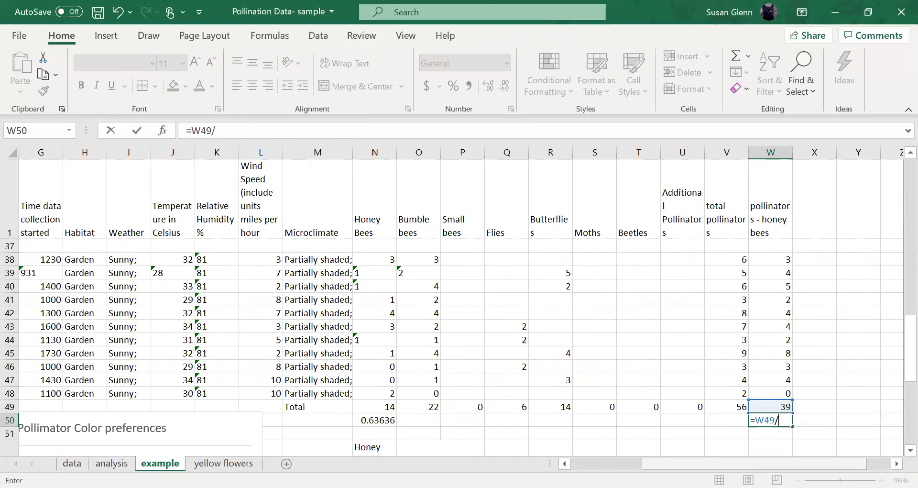
{"action": "scroll", "coordinate": [293, 390], "scroll_direction": "left", "scroll_amount": 5}
{"action": "left_click", "coordinate": [316, 408]}
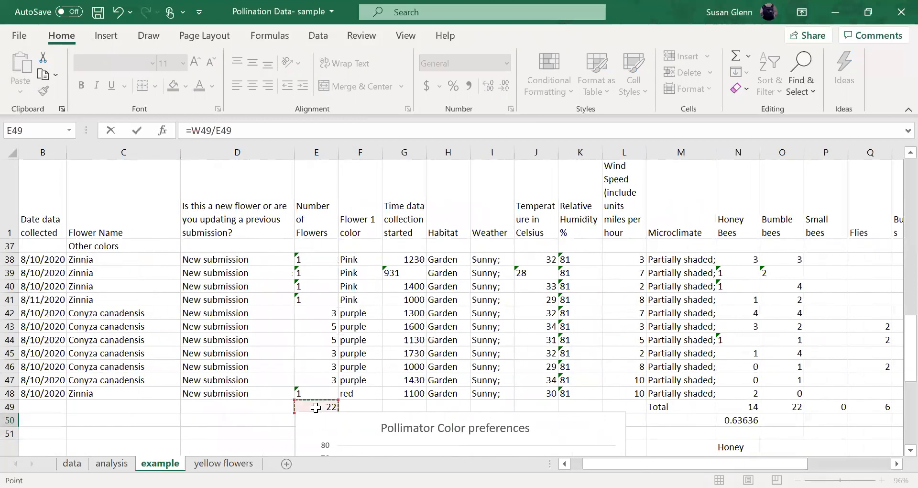
{"action": "key", "text": "Return"}
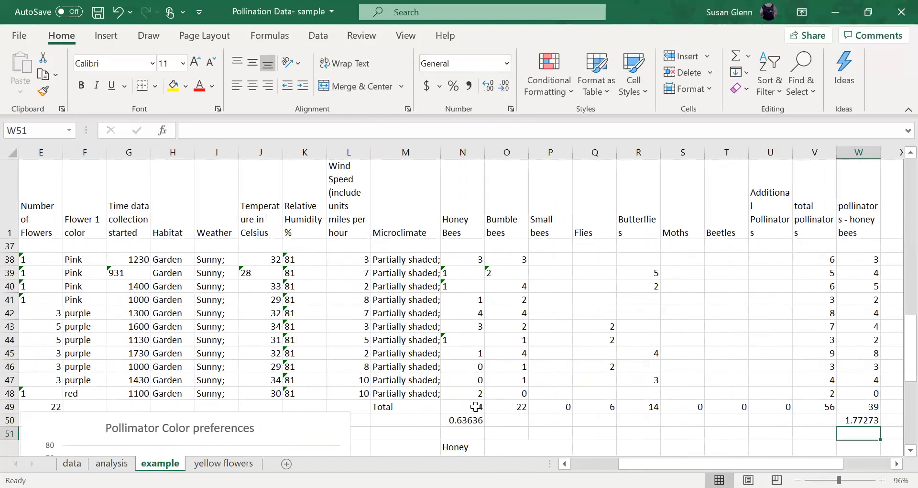
Step: Try to fill the honey bee average formula from N50 across to R50 and check the flower total in E49
{"action": "left_click", "coordinate": [466, 420]}
{"action": "left_click_drag", "start_coordinate": [486, 425], "coordinate": [670, 420]}
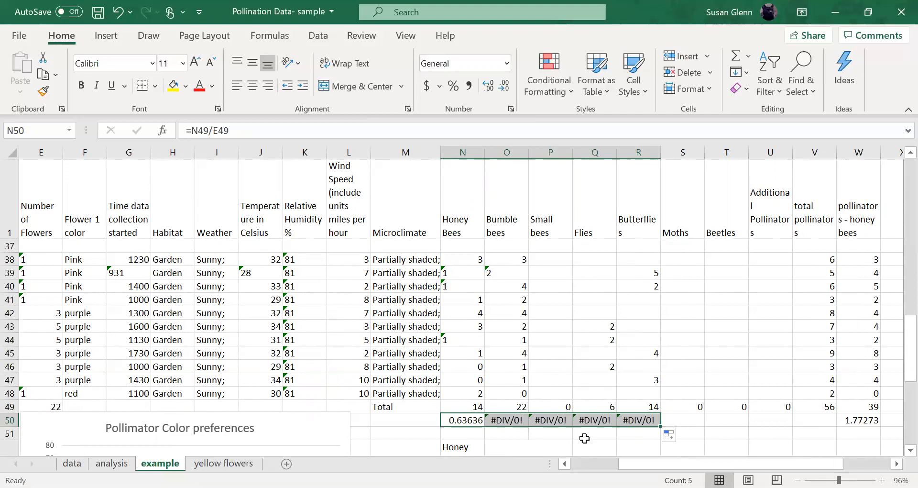
{"action": "left_click", "coordinate": [44, 406]}
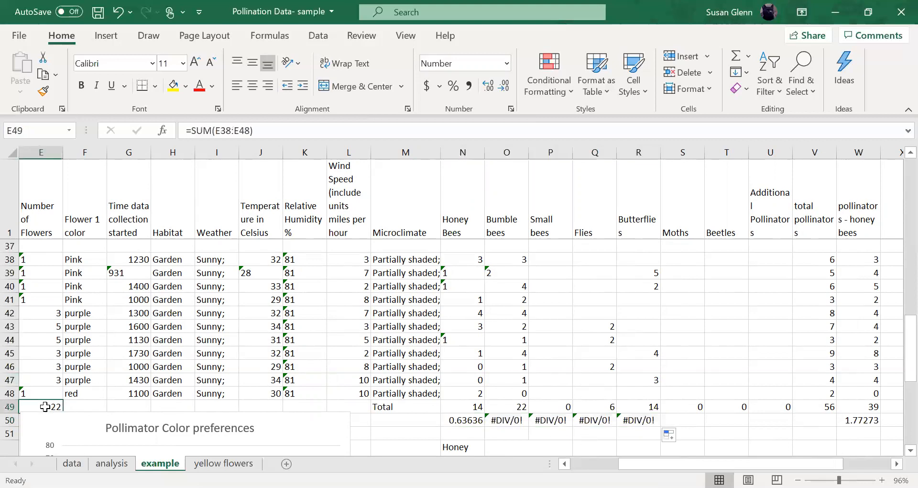
Step: Clear the copied average formulas from cells O50 to R50
{"action": "left_click", "coordinate": [643, 419]}
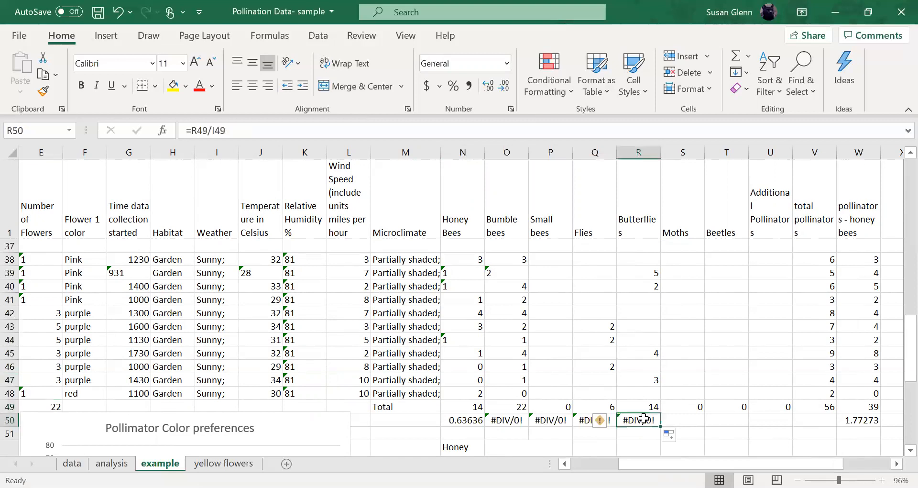
{"action": "left_click", "coordinate": [585, 420]}
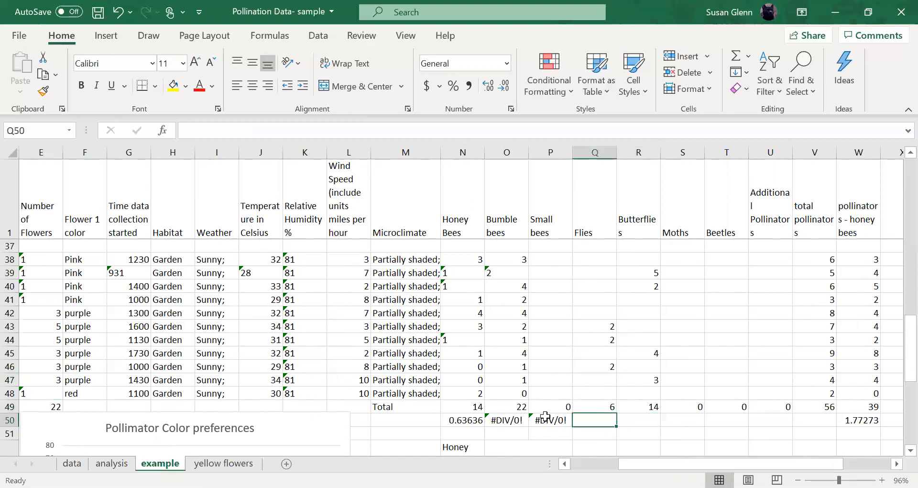
{"action": "left_click", "coordinate": [536, 418]}
{"action": "key", "text": "Delete"}
{"action": "left_click", "coordinate": [503, 420]}
{"action": "key", "text": "Delete"}
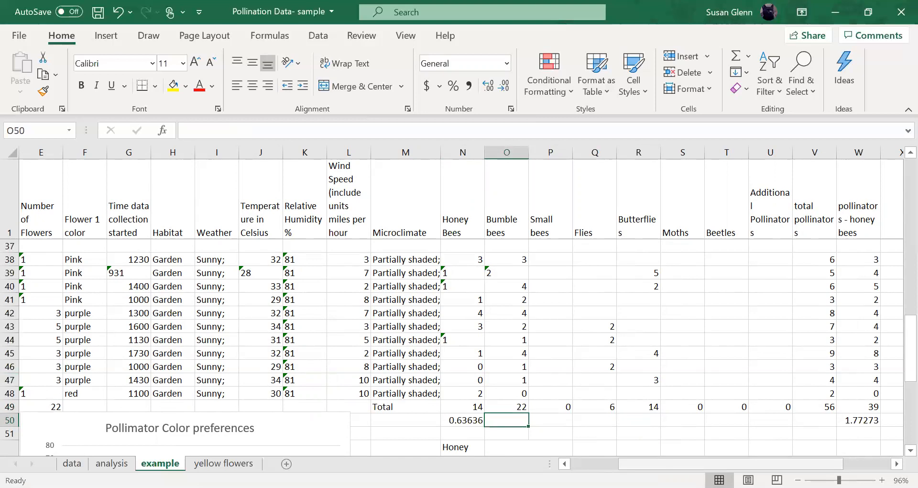
Step: Check the other-color flower total in E49 and highlight the yellow flower total in E33 with yellow fill
{"action": "scroll", "coordinate": [399, 396], "scroll_direction": "left", "scroll_amount": 3}
{"action": "left_click", "coordinate": [371, 406]}
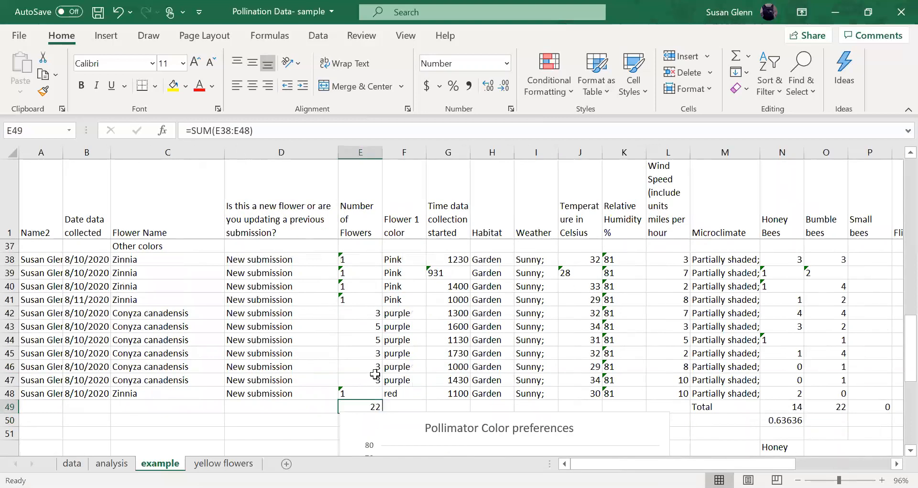
{"action": "scroll", "coordinate": [375, 374], "scroll_direction": "up", "scroll_amount": 3}
{"action": "left_click", "coordinate": [365, 312]}
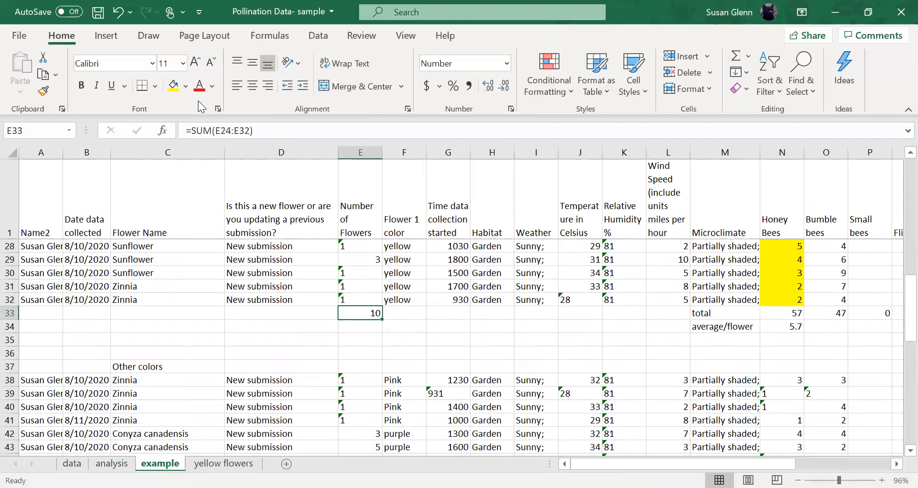
{"action": "left_click", "coordinate": [173, 86]}
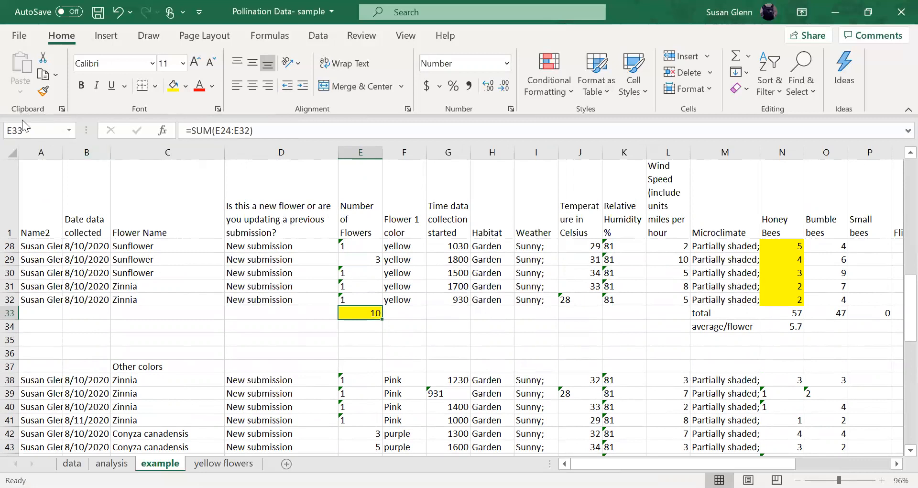
Step: Name the yellow flower total cell E33 yellowflowers
{"action": "left_click", "coordinate": [45, 131]}
{"action": "type", "text": "y"}
{"action": "type", "text": "ellowflowers"}
{"action": "key", "text": "Return"}
{"action": "left_click", "coordinate": [445, 323]}
{"action": "left_click", "coordinate": [359, 313]}
Step: Try to calculate the average non-honey-bee pollinators per yellow flower in W34 by dividing W33 by the yellowflowers name
{"action": "left_click_drag", "start_coordinate": [603, 464], "coordinate": [674, 463]}
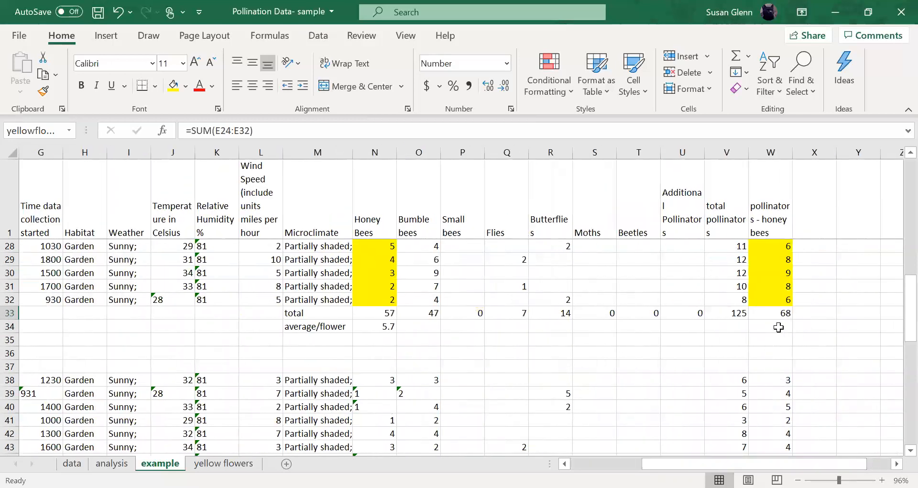
{"action": "left_click", "coordinate": [780, 312]}
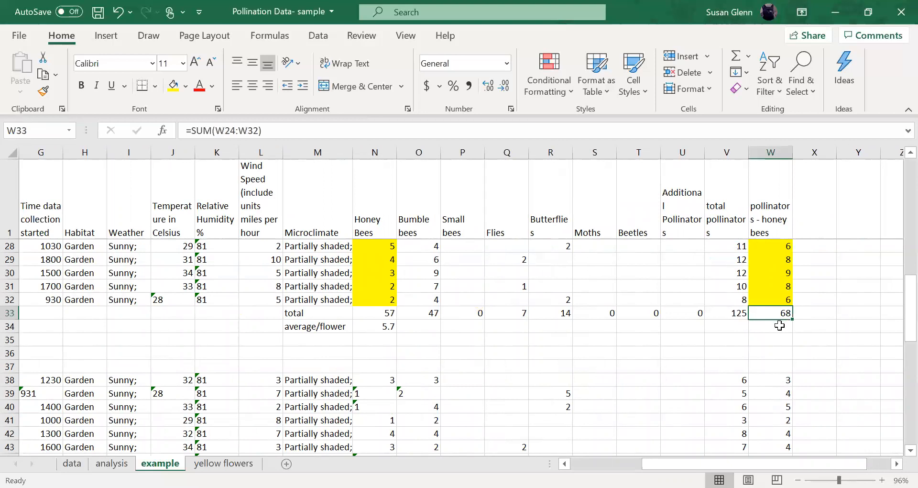
{"action": "left_click", "coordinate": [779, 325]}
{"action": "type", "text": "="}
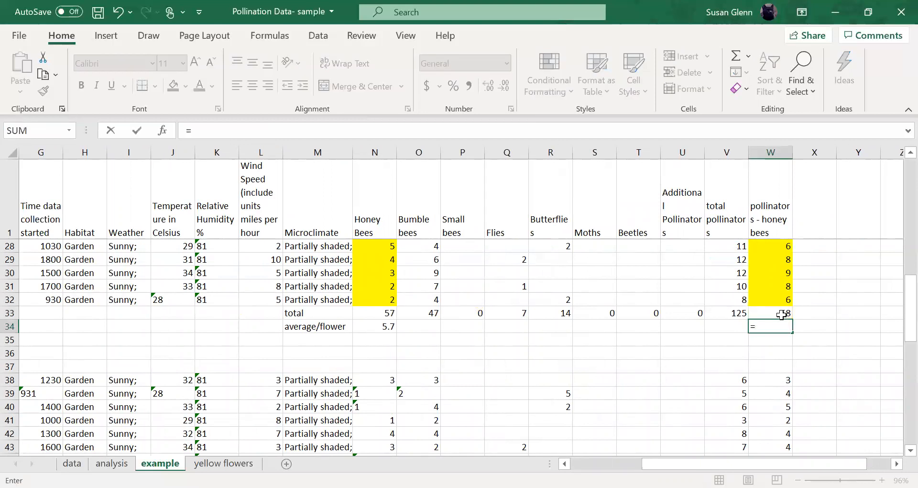
{"action": "left_click", "coordinate": [781, 315]}
{"action": "type", "text": "/"}
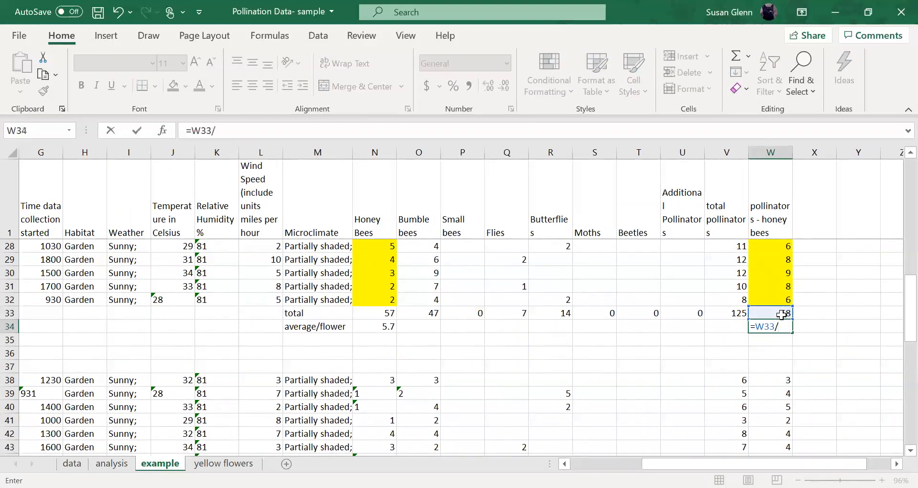
{"action": "type", "text": "y"}
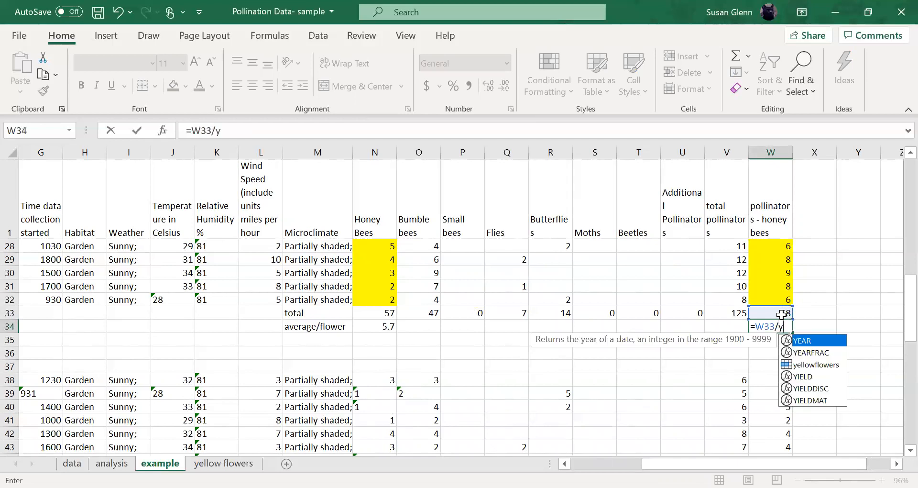
{"action": "type", "text": "e"}
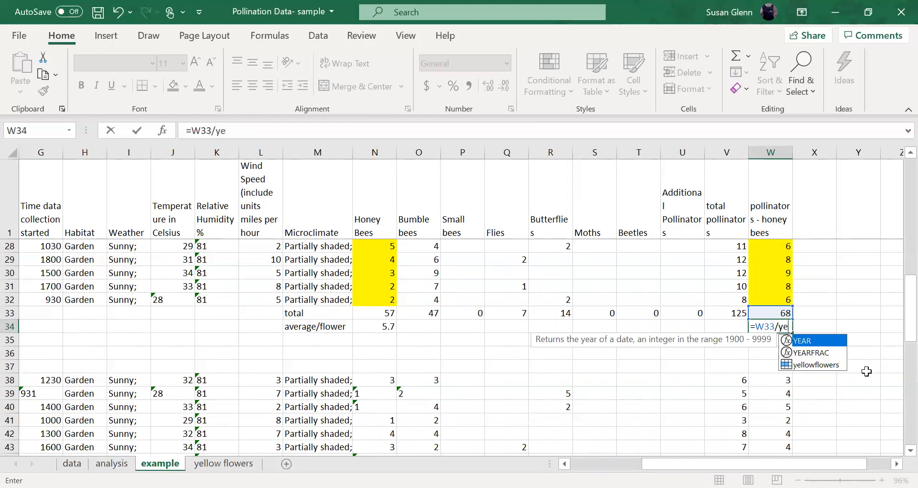
{"action": "left_click", "coordinate": [816, 367]}
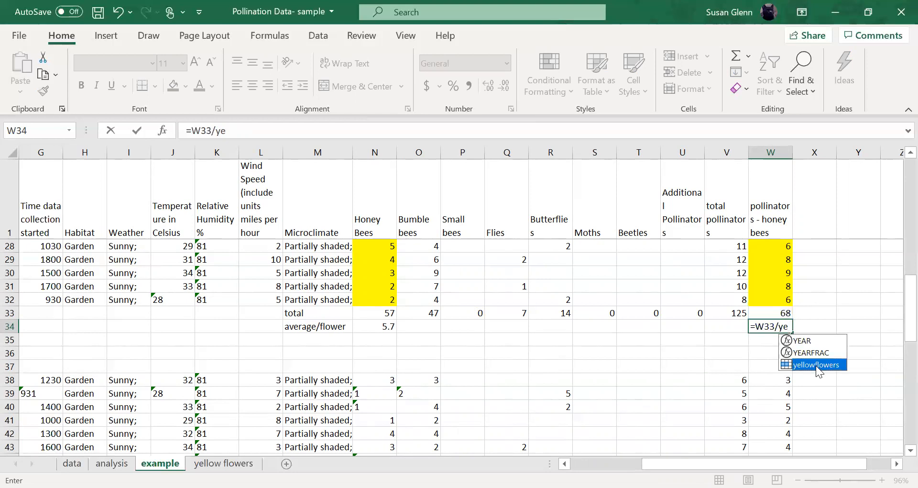
{"action": "key", "text": "Return"}
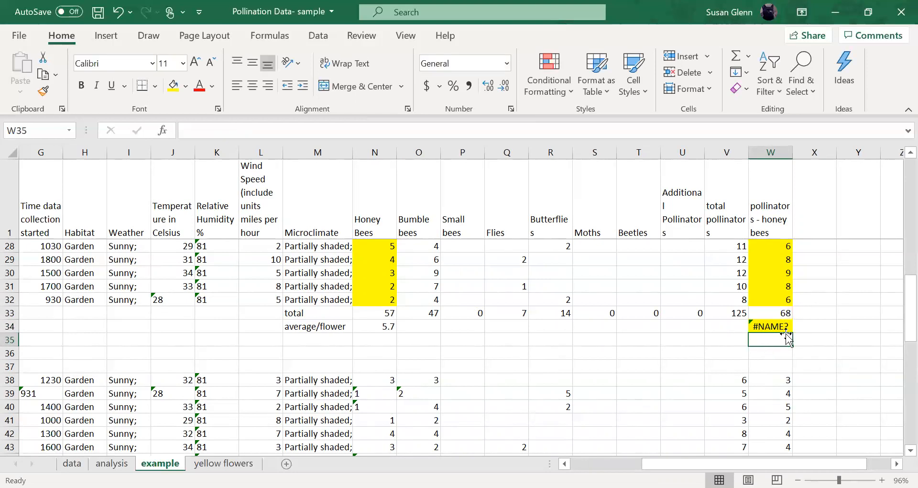
Step: Remove the incomplete name "ye" from the end of the formula in W34
{"action": "double_click", "coordinate": [774, 327]}
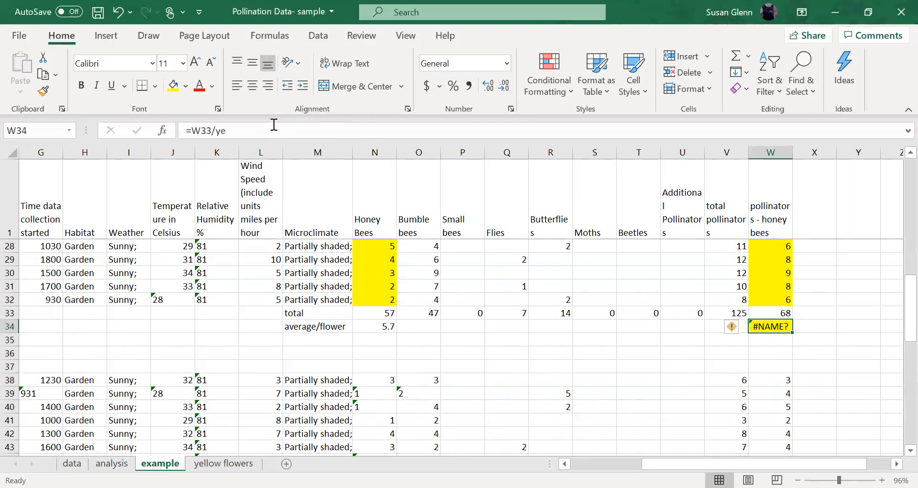
{"action": "left_click", "coordinate": [249, 129]}
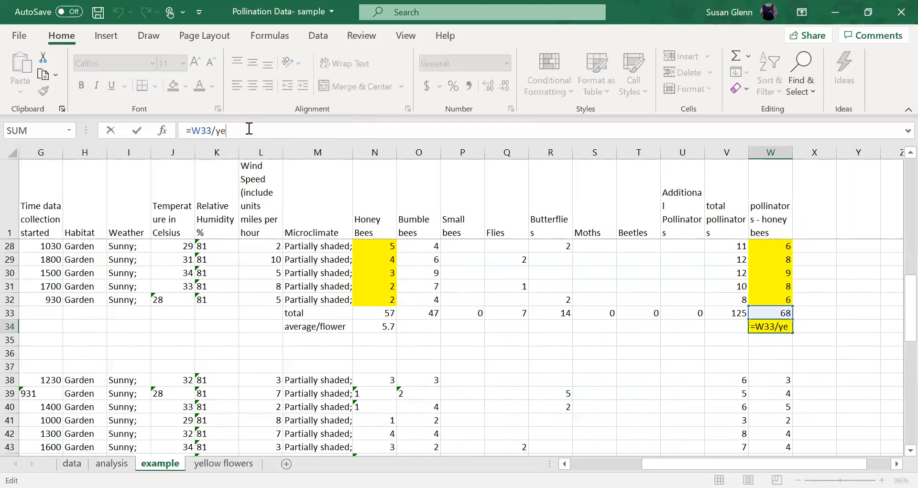
{"action": "key", "text": "BackSpace"}
{"action": "key", "text": "BackSpace"}
{"action": "type", "text": "ye"}
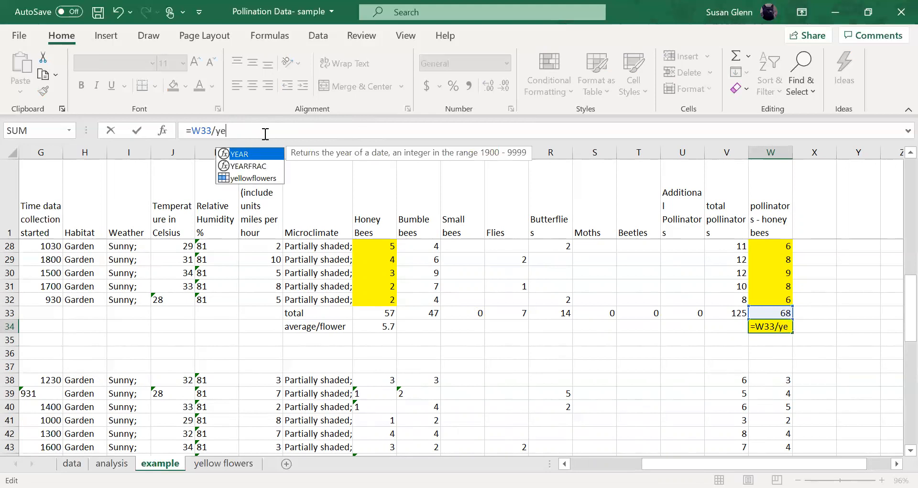
{"action": "key", "text": "Tab"}
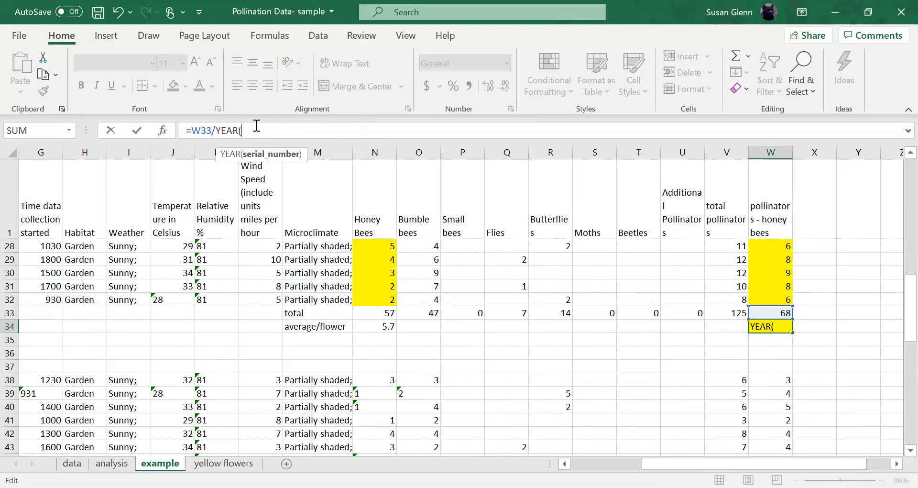
{"action": "key", "text": "BackSpace"}
{"action": "key", "text": "BackSpace"}
{"action": "key", "text": "BackSpace"}
{"action": "key", "text": "BackSpace"}
{"action": "key", "text": "BackSpace"}
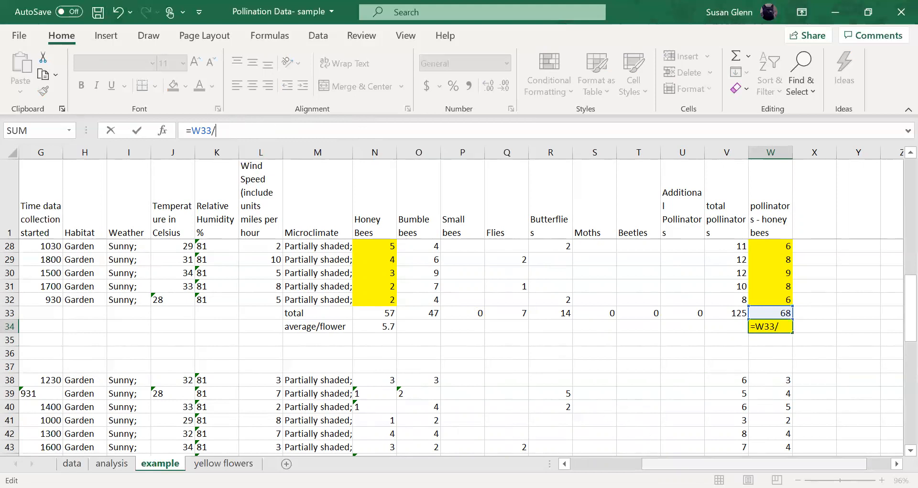
Step: Complete the W34 formula with the reference to E33 as =W33/yellowflowers
{"action": "scroll", "coordinate": [501, 394], "scroll_direction": "left", "scroll_amount": 3}
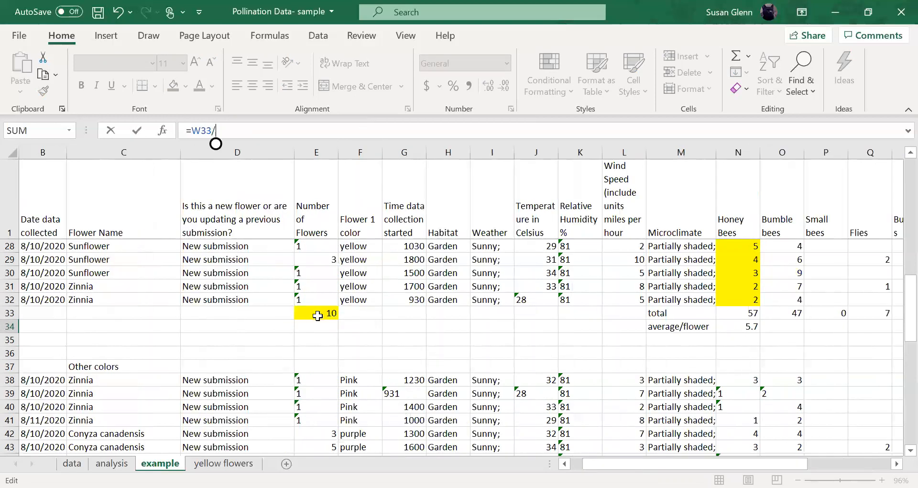
{"action": "left_click", "coordinate": [318, 314]}
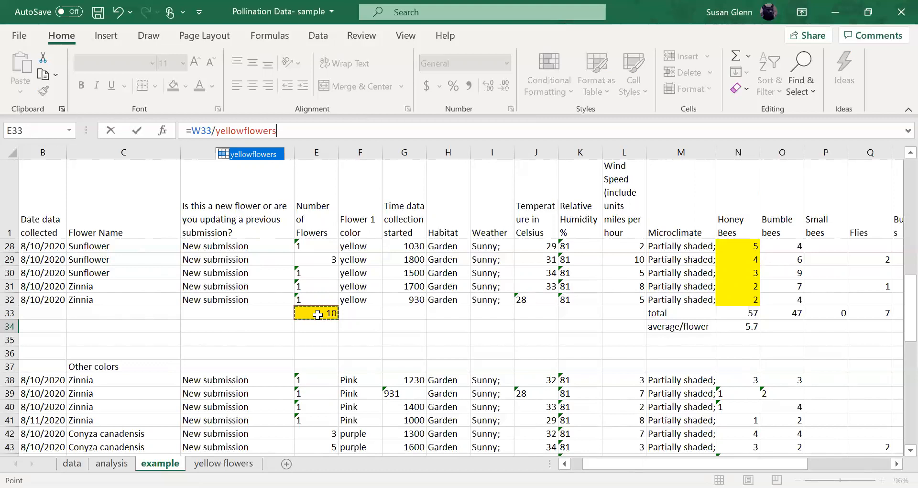
{"action": "key", "text": "Return"}
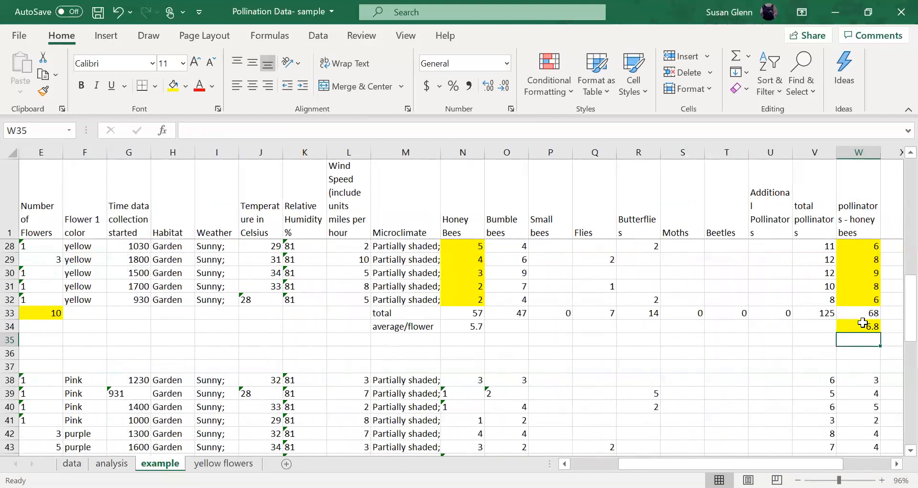
Step: Check the averages in W34 and W50, and copy the flower color table from M52:O54 to M58
{"action": "left_click", "coordinate": [863, 324]}
{"action": "scroll", "coordinate": [898, 324], "scroll_direction": "down", "scroll_amount": 4}
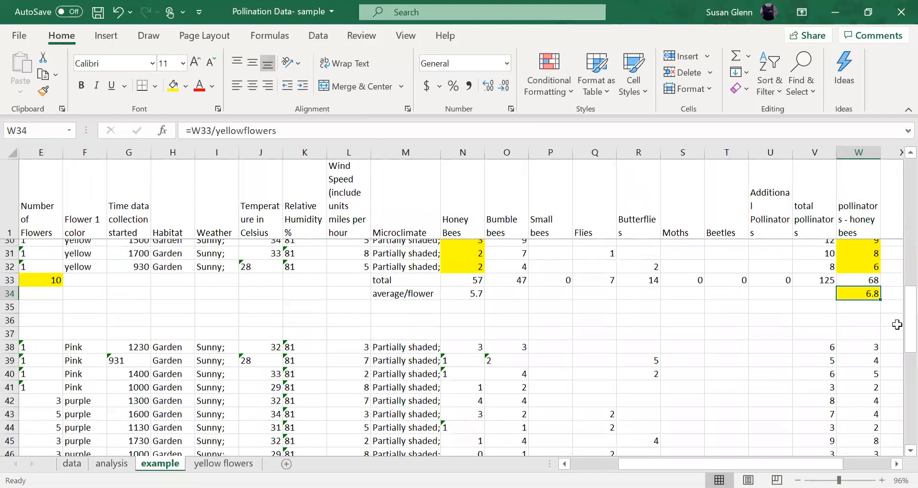
{"action": "left_click", "coordinate": [863, 379]}
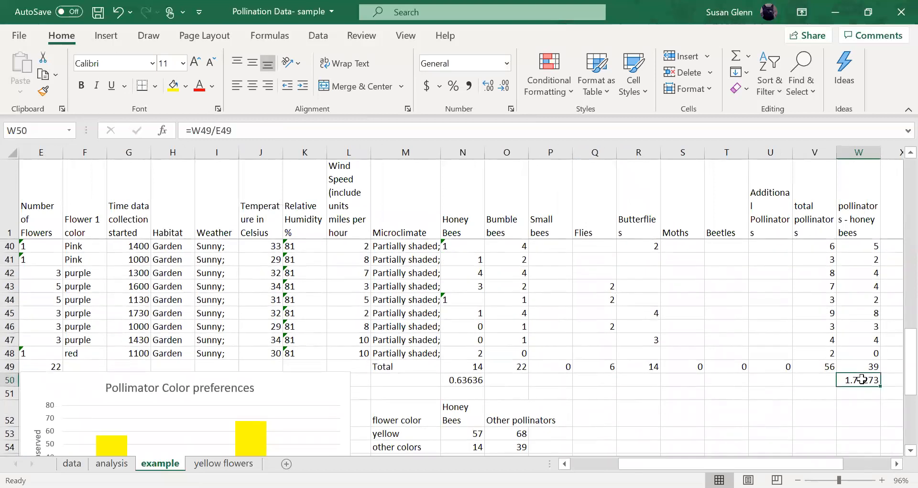
{"action": "scroll", "coordinate": [725, 361], "scroll_direction": "down", "scroll_amount": 2}
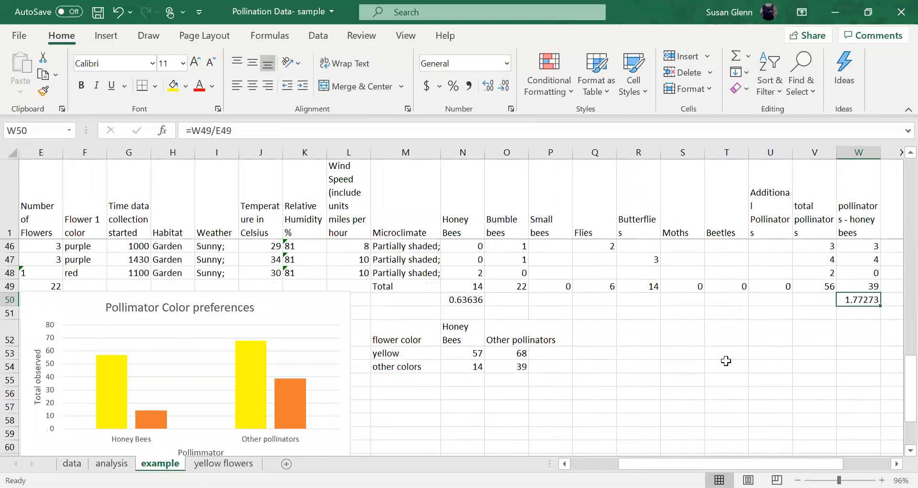
{"action": "scroll", "coordinate": [726, 360], "scroll_direction": "up", "scroll_amount": 1}
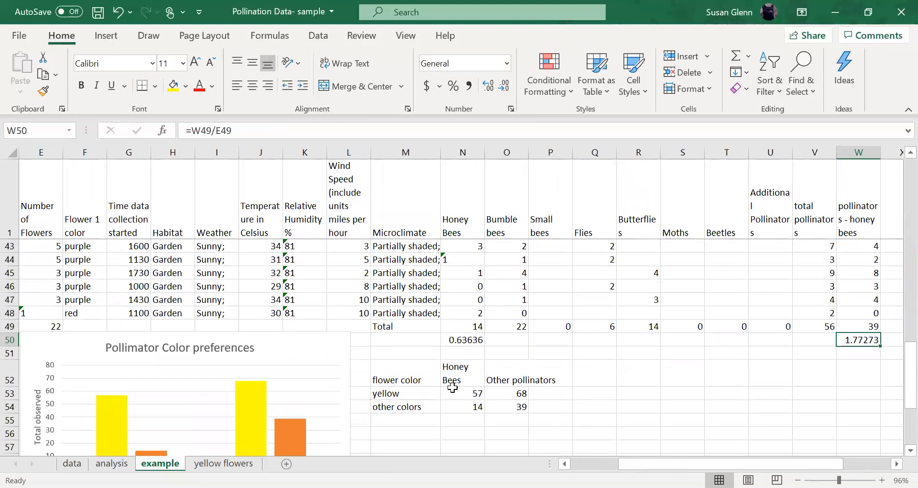
{"action": "scroll", "coordinate": [617, 353], "scroll_direction": "down", "scroll_amount": 2}
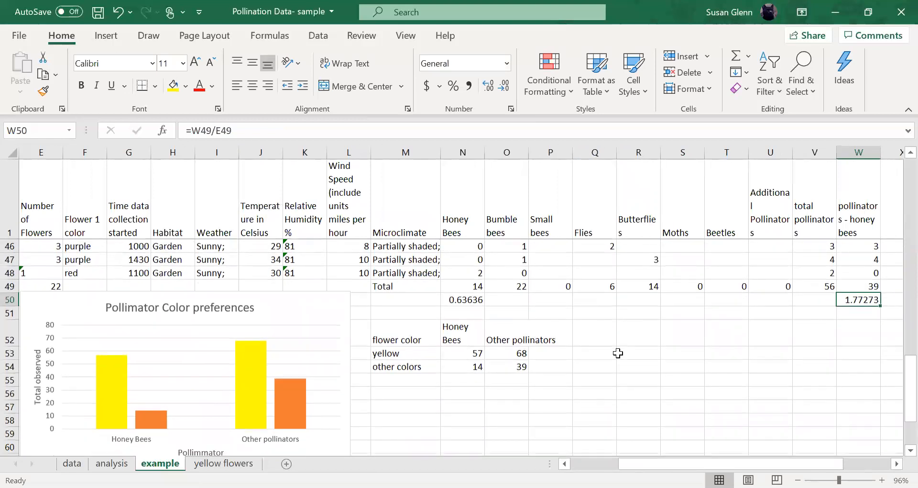
{"action": "left_click_drag", "start_coordinate": [404, 292], "coordinate": [505, 327]}
{"action": "key", "text": "ctrl+c"}
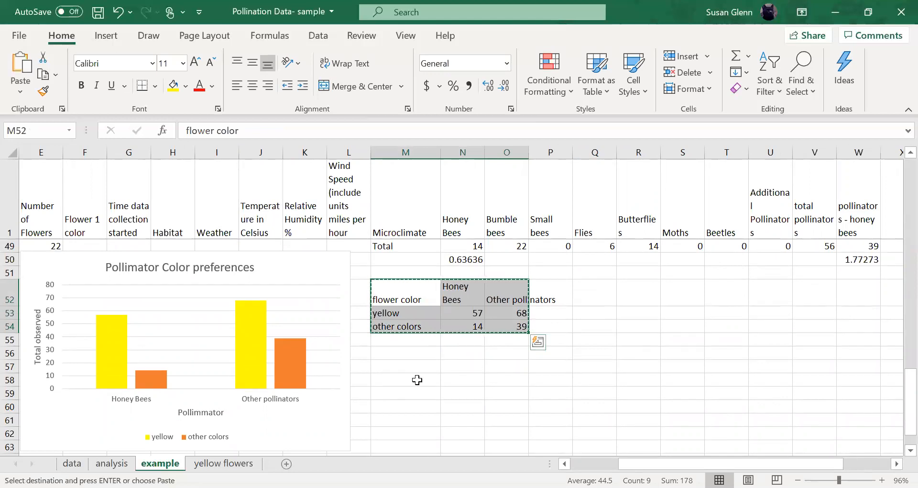
{"action": "left_click", "coordinate": [424, 379]}
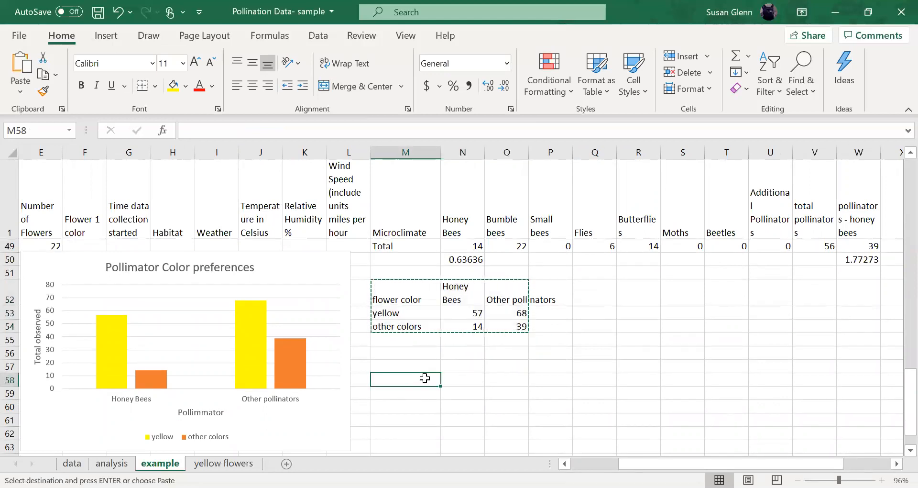
{"action": "key", "text": "ctrl+v"}
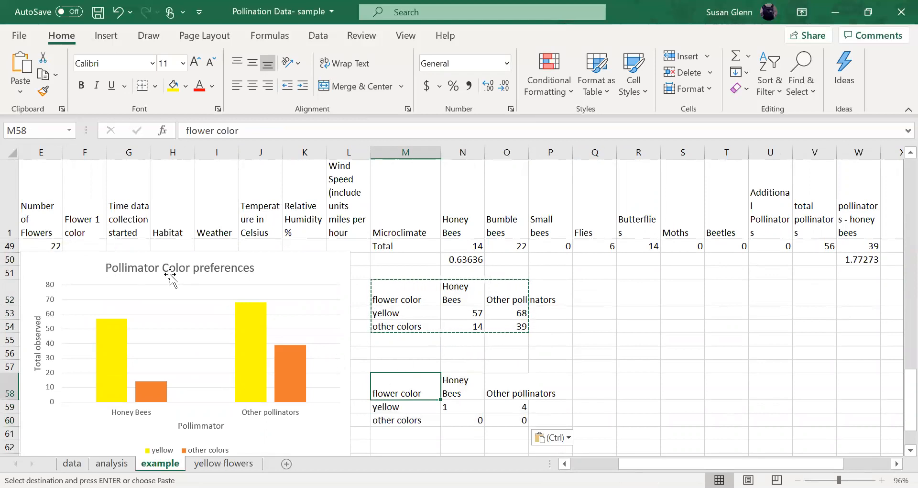
Step: Correct the spelling of the chart title and extend it to "total number of Pollinator Color preferences"
{"action": "double_click", "coordinate": [142, 267]}
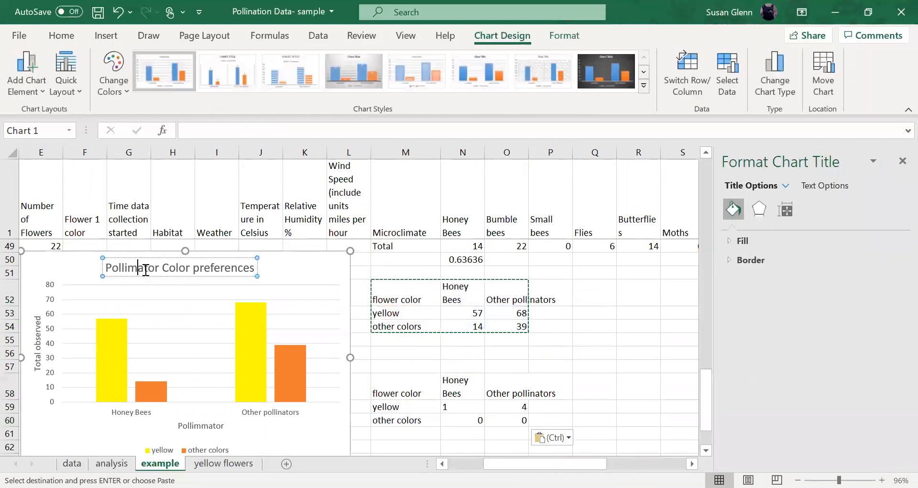
{"action": "key", "text": "BackSpace"}
{"action": "type", "text": "n"}
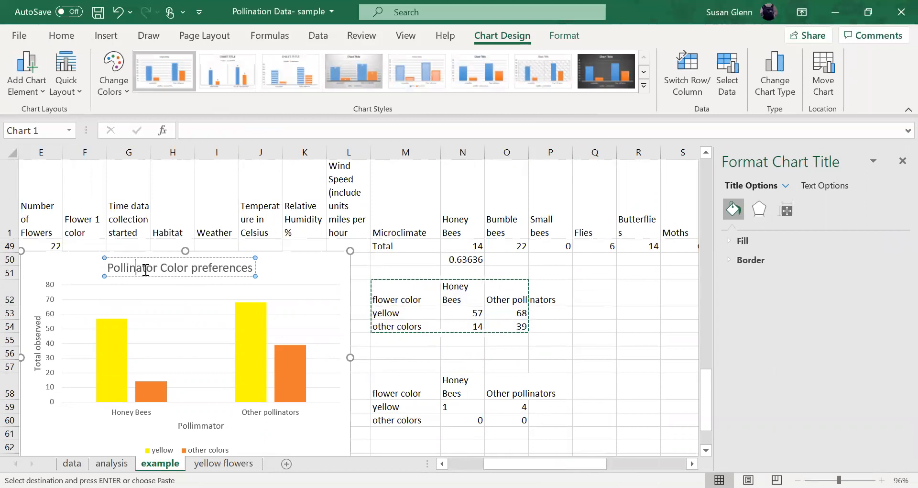
{"action": "type", "text": "total "}
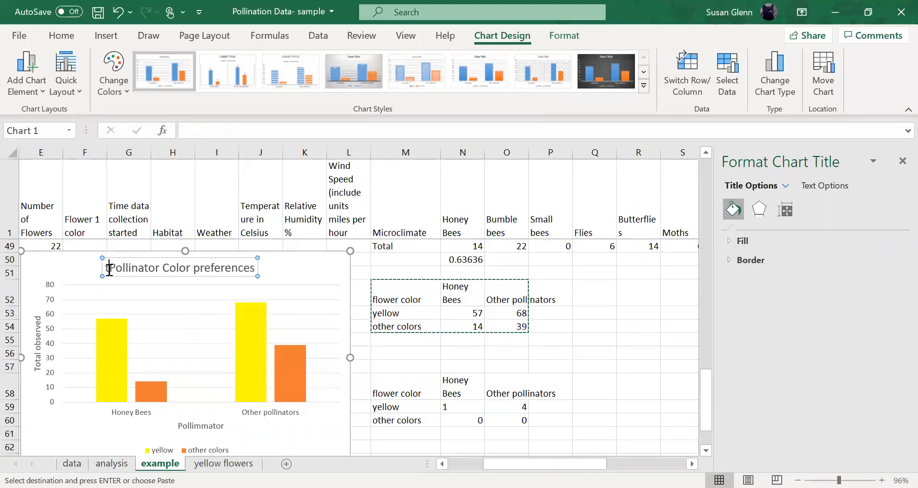
{"action": "type", "text": "number o"}
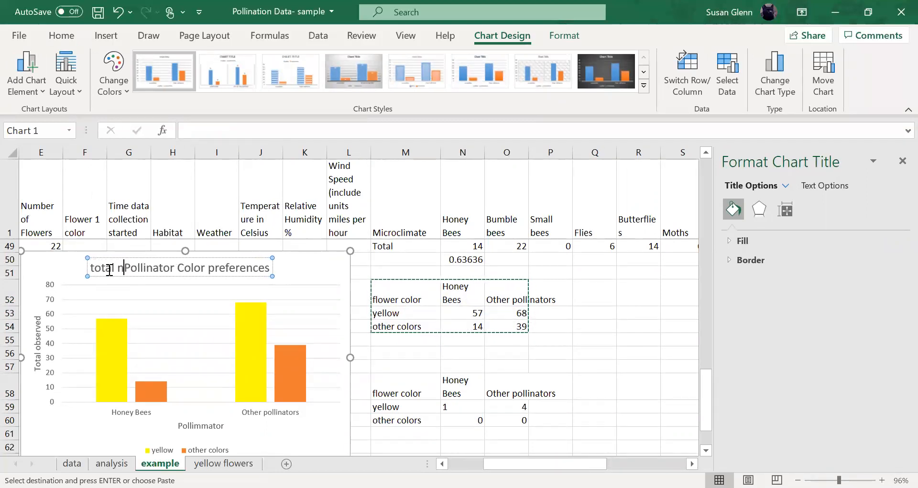
{"action": "type", "text": "f"}
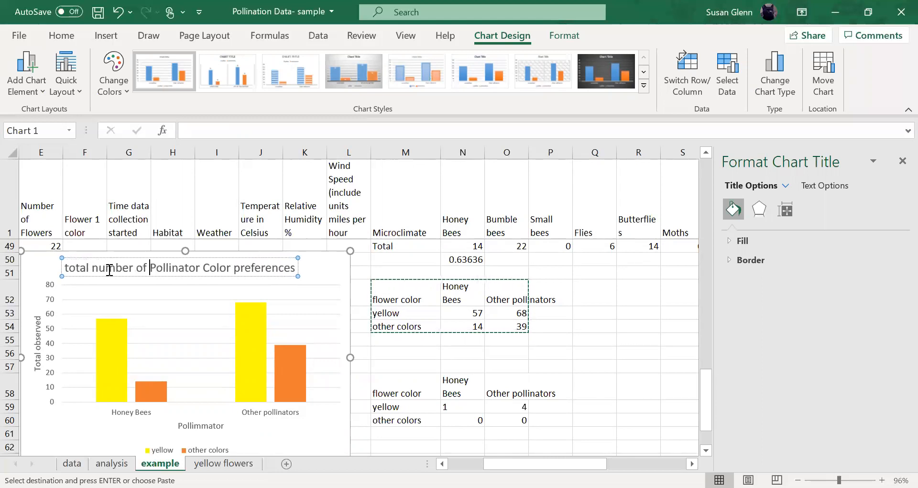
{"action": "left_click", "coordinate": [487, 359]}
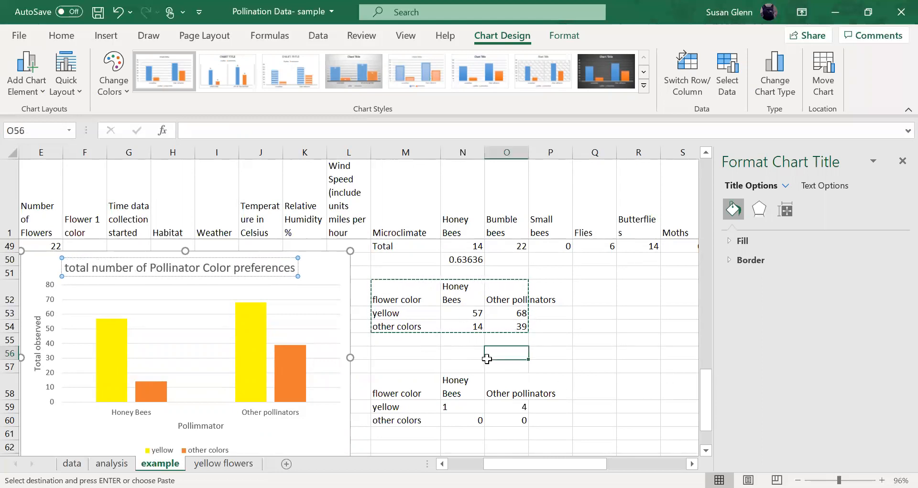
Step: Label the totals table "Total" in M51 and the copied table "avergae/flower" in M57
{"action": "left_click", "coordinate": [401, 270]}
{"action": "type", "text": "Total"}
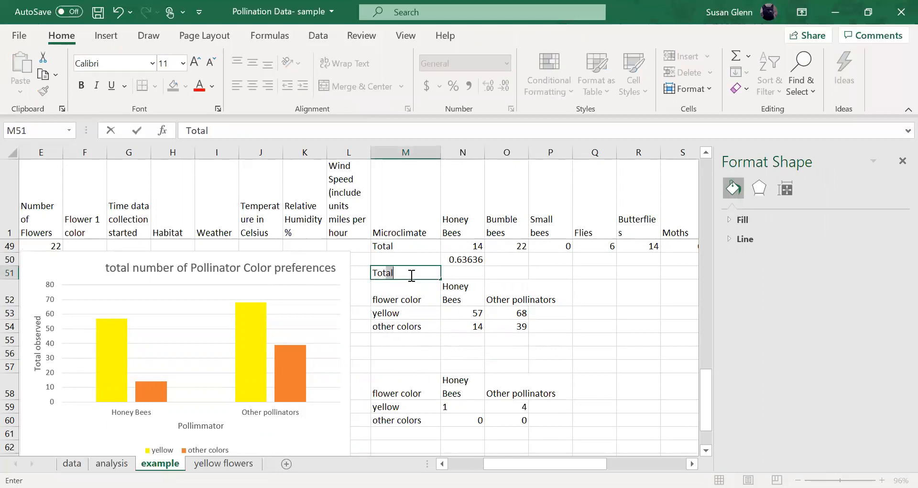
{"action": "left_click", "coordinate": [399, 369]}
{"action": "type", "text": "averga"}
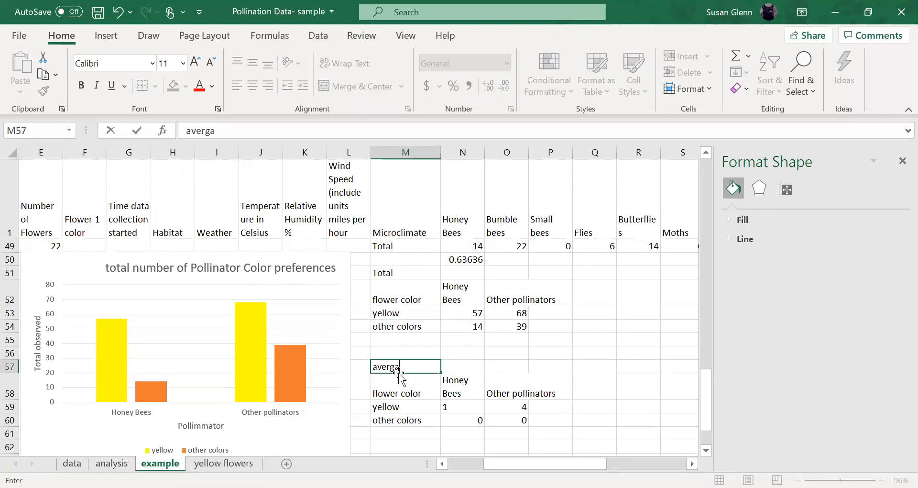
{"action": "type", "text": "e/flower"}
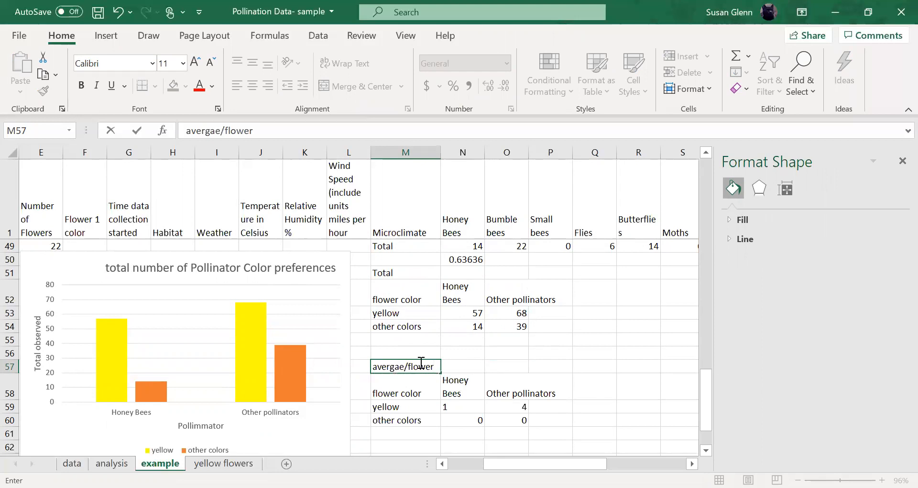
{"action": "left_click", "coordinate": [539, 366]}
Step: Link N59, the honey bee average for yellow flowers, to N34 with the formula =N34
{"action": "left_click", "coordinate": [449, 404]}
{"action": "type", "text": "="}
{"action": "scroll", "coordinate": [461, 363], "scroll_direction": "up", "scroll_amount": 4}
{"action": "scroll", "coordinate": [461, 364], "scroll_direction": "up", "scroll_amount": 3}
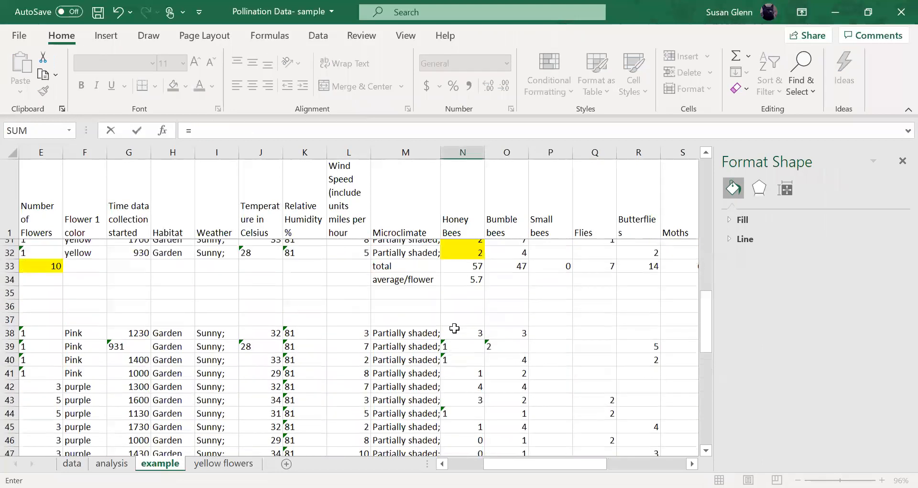
{"action": "left_click", "coordinate": [474, 287]}
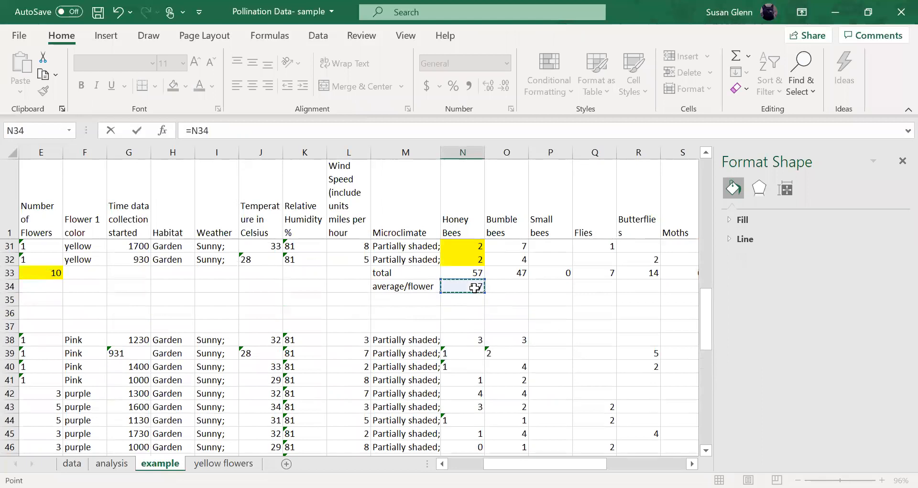
{"action": "key", "text": "Return"}
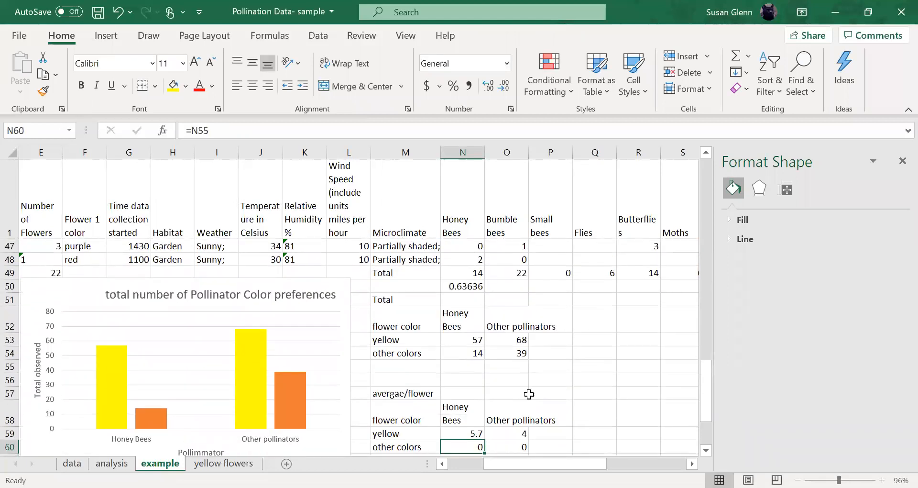
Step: Link N60, the honey bee average for other-colored flowers, to N50 with the formula =N50
{"action": "double_click", "coordinate": [475, 448]}
{"action": "type", "text": "="}
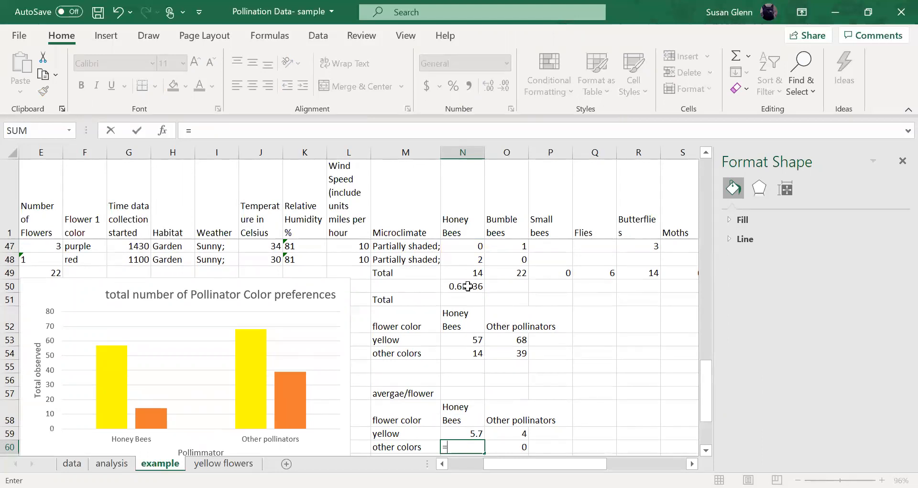
{"action": "left_click", "coordinate": [468, 286]}
{"action": "key", "text": "Return"}
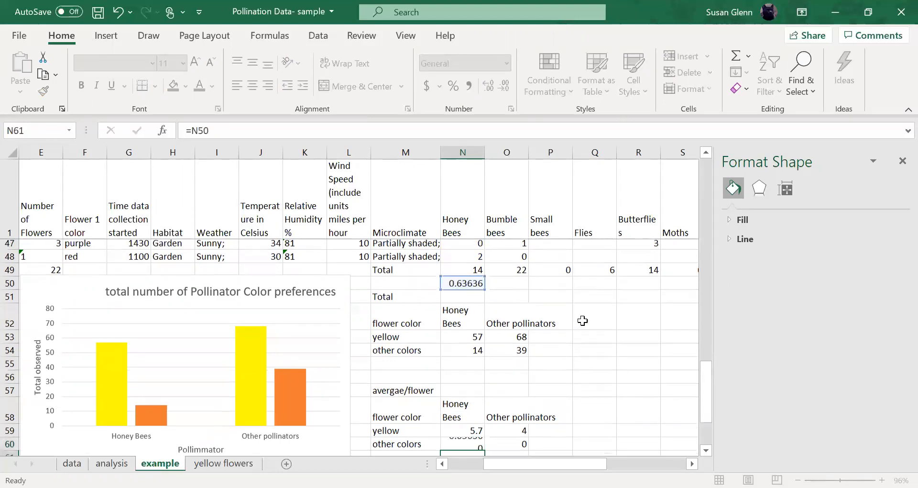
Step: Link O59, the other pollinators average for yellow flowers, to W34 with =W34, closing the Format Shape pane
{"action": "left_click", "coordinate": [521, 421]}
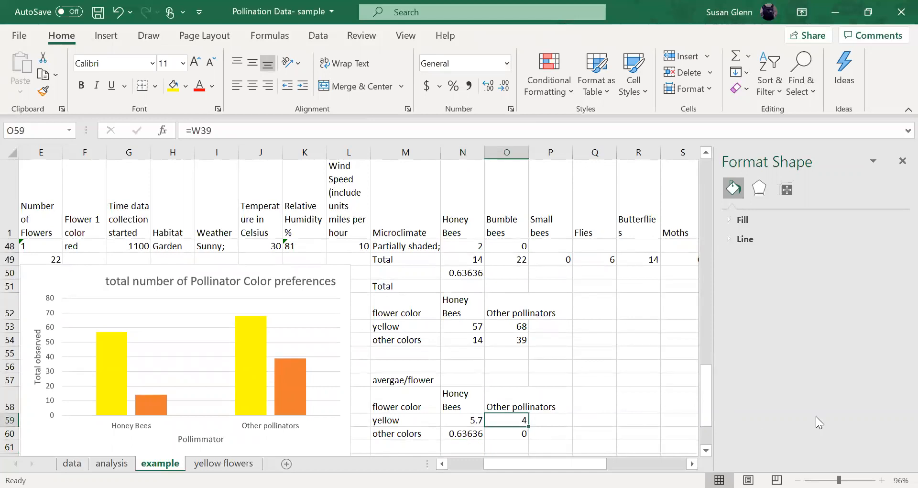
{"action": "type", "text": "="}
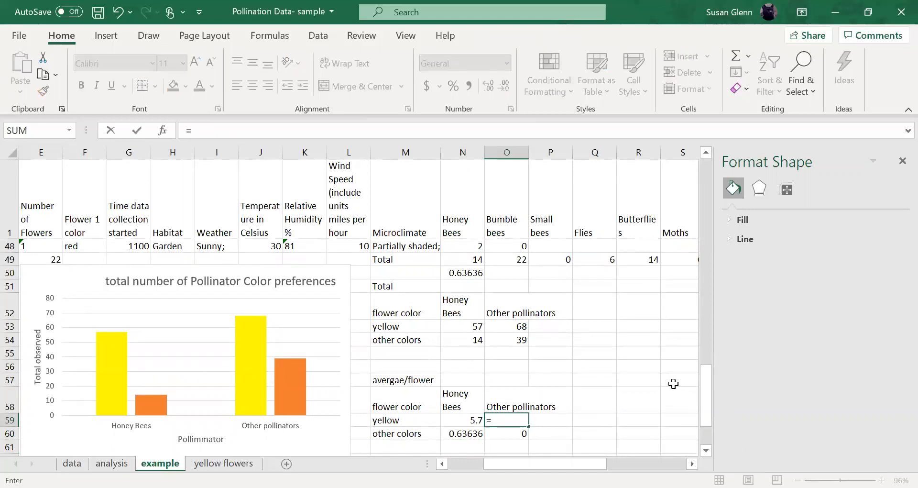
{"action": "scroll", "coordinate": [673, 384], "scroll_direction": "up", "scroll_amount": 1}
{"action": "scroll", "coordinate": [673, 384], "scroll_direction": "up", "scroll_amount": 3}
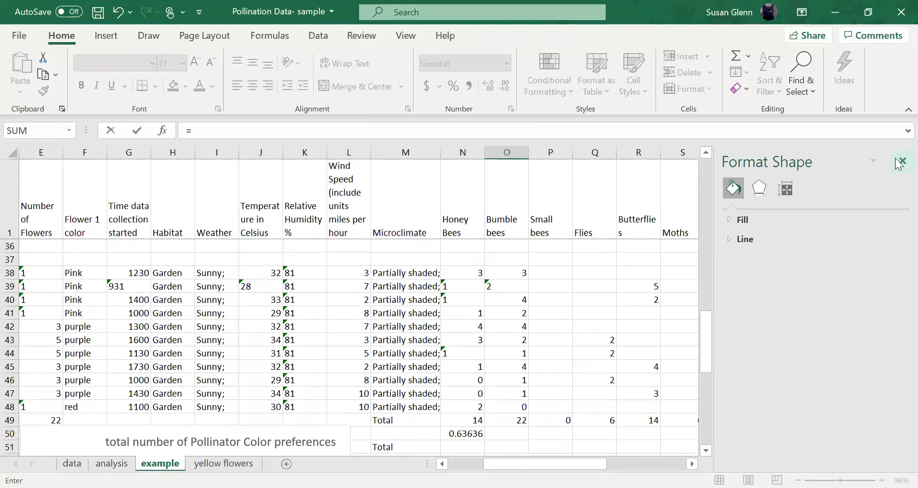
{"action": "left_click", "coordinate": [899, 163]}
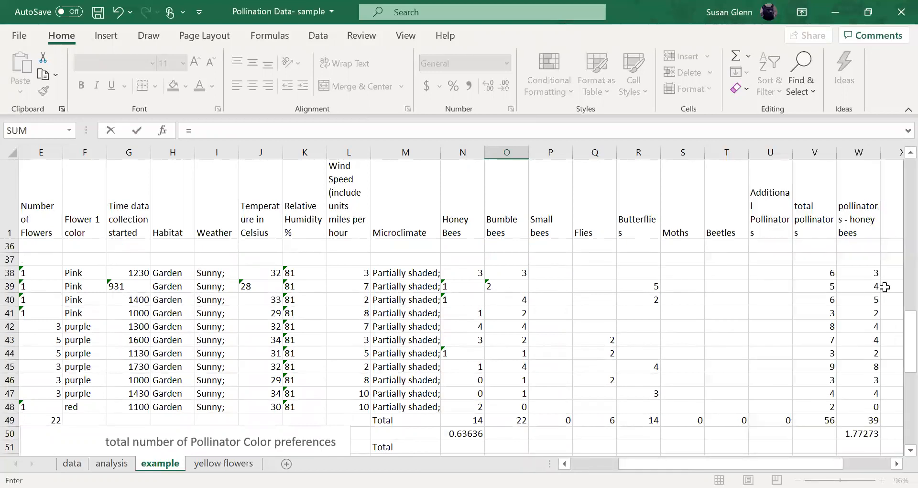
{"action": "scroll", "coordinate": [885, 287], "scroll_direction": "up", "scroll_amount": 1}
{"action": "left_click", "coordinate": [857, 259]}
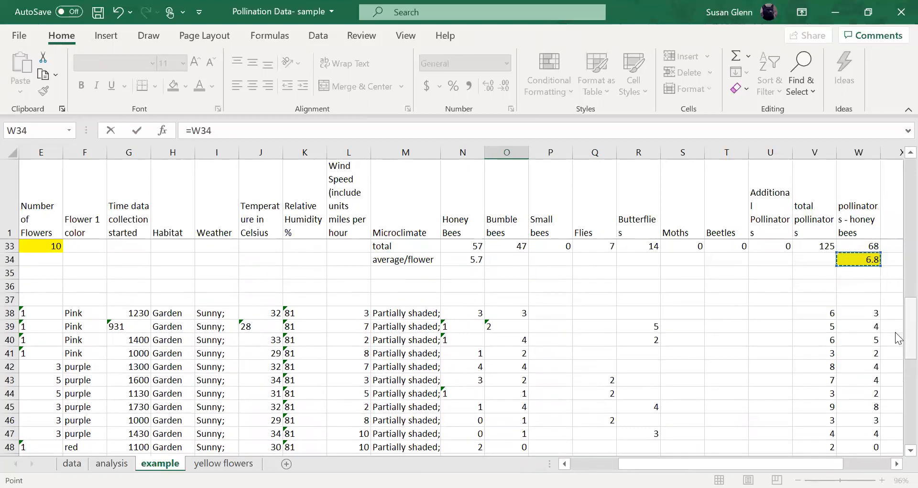
{"action": "key", "text": "Return"}
Step: Link O60, the other pollinators average for other-colored flowers, to W50 with the formula =W50
{"action": "scroll", "coordinate": [808, 357], "scroll_direction": "down", "scroll_amount": 3}
{"action": "scroll", "coordinate": [807, 359], "scroll_direction": "up", "scroll_amount": 1}
{"action": "type", "text": "="}
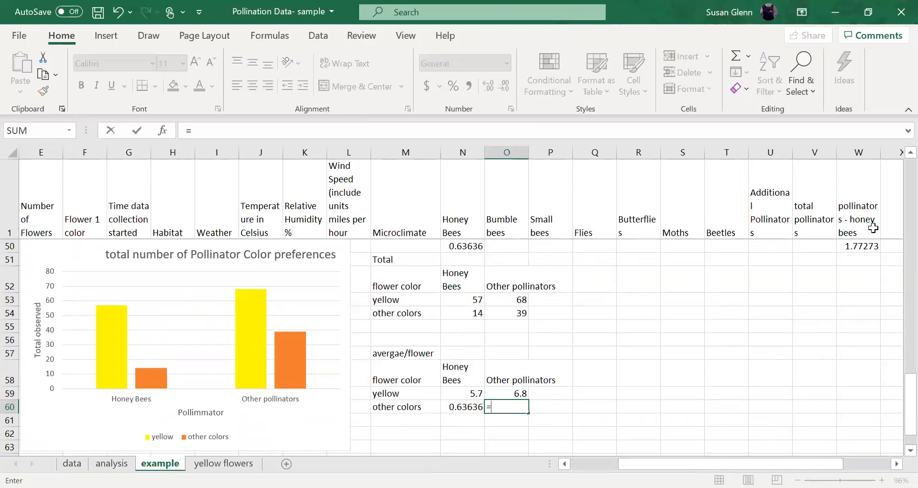
{"action": "left_click", "coordinate": [863, 247]}
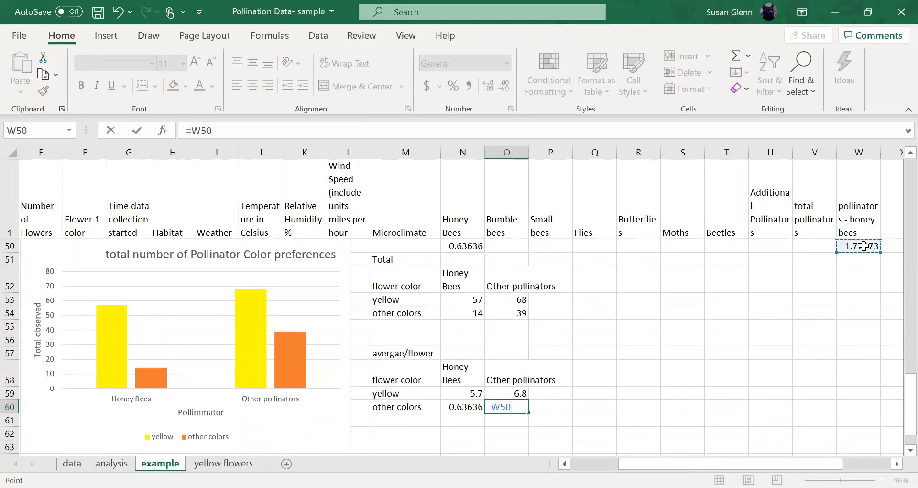
{"action": "key", "text": "Return"}
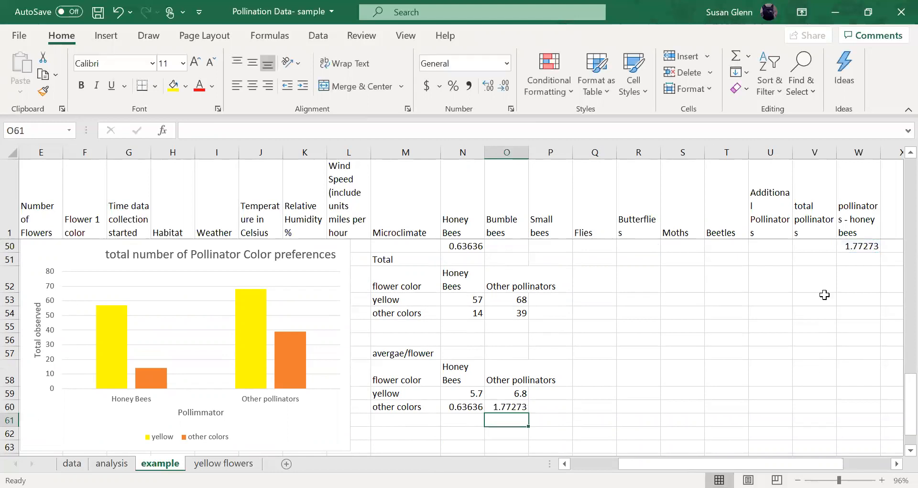
Step: Insert a 2-D clustered column chart from M58:O60 and place it to the right of the averages table
{"action": "left_click_drag", "start_coordinate": [396, 378], "coordinate": [510, 406]}
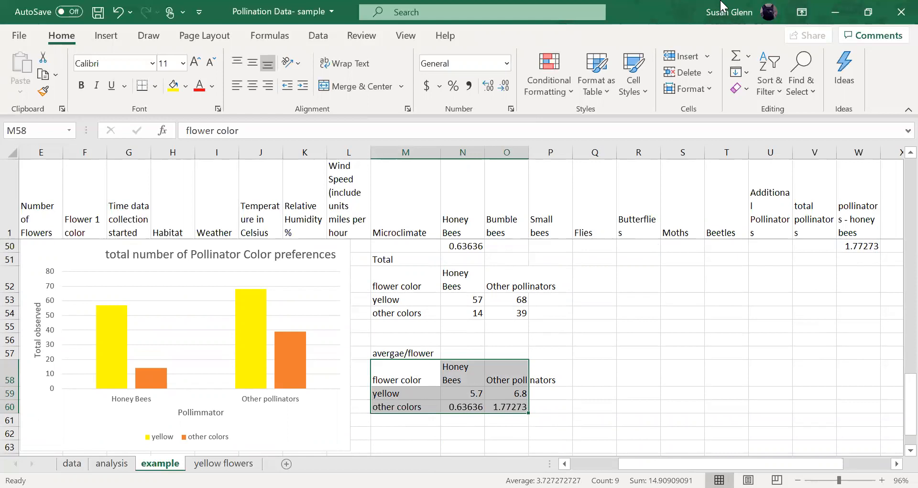
{"action": "left_click", "coordinate": [107, 36]}
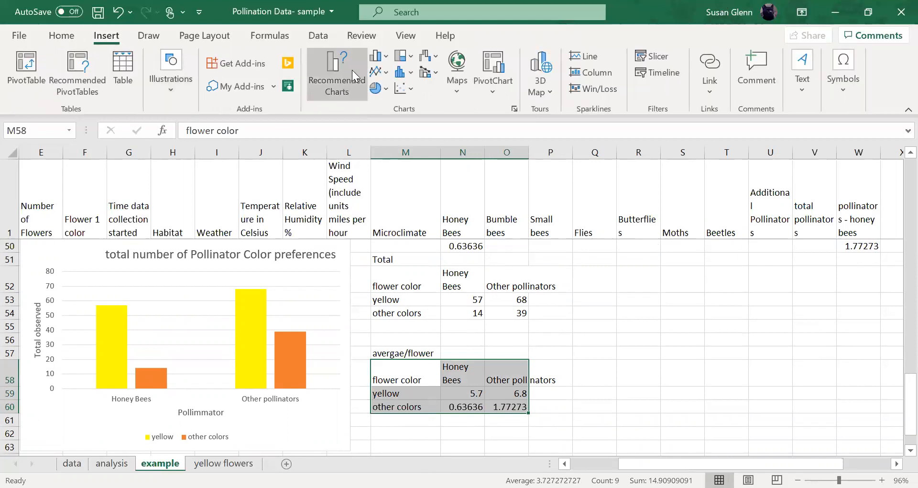
{"action": "scroll", "coordinate": [343, 68], "scroll_direction": "up", "scroll_amount": 1}
{"action": "scroll", "coordinate": [342, 67], "scroll_direction": "down", "scroll_amount": 1}
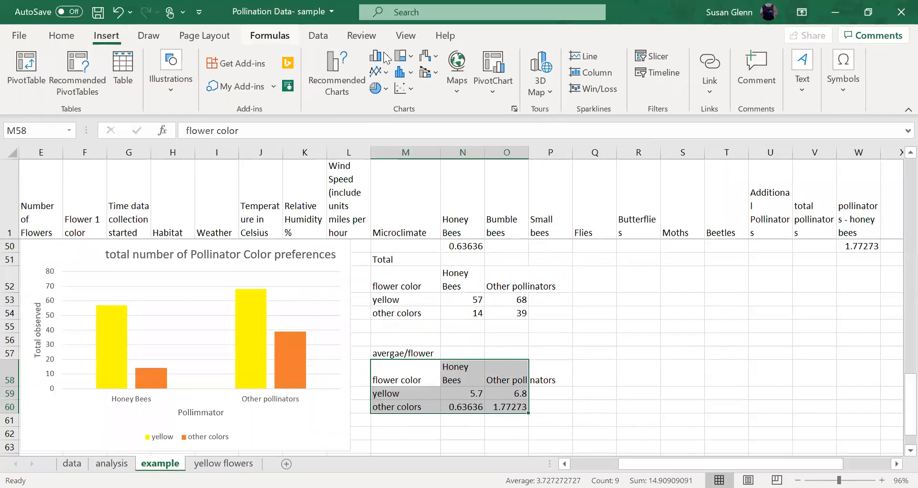
{"action": "left_click", "coordinate": [385, 60]}
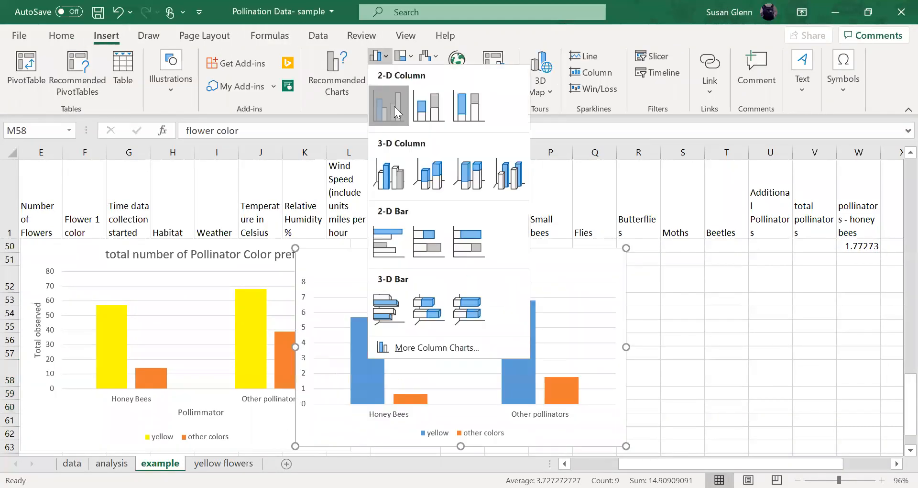
{"action": "left_click", "coordinate": [381, 95]}
{"action": "left_click_drag", "start_coordinate": [491, 261], "coordinate": [780, 259]}
Step: Replace the new chart's title with "Average/flower" and close the Format Chart Title pane
{"action": "double_click", "coordinate": [746, 264]}
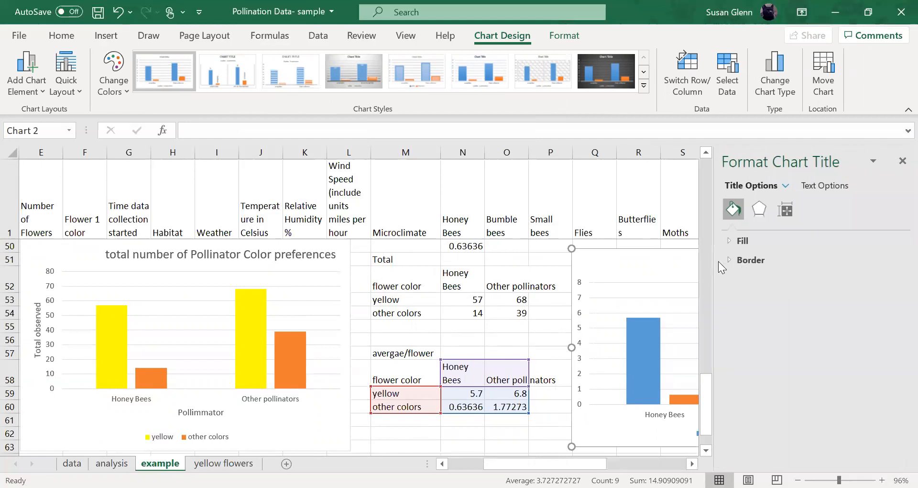
{"action": "left_click", "coordinate": [902, 161]}
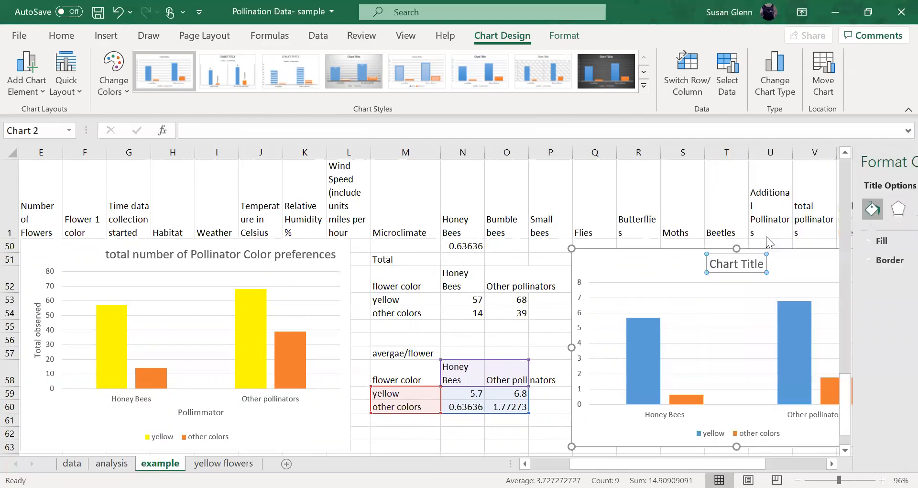
{"action": "triple_click", "coordinate": [735, 265]}
{"action": "type", "text": "Avr"}
{"action": "key", "text": "BackSpace"}
{"action": "type", "text": "erage"}
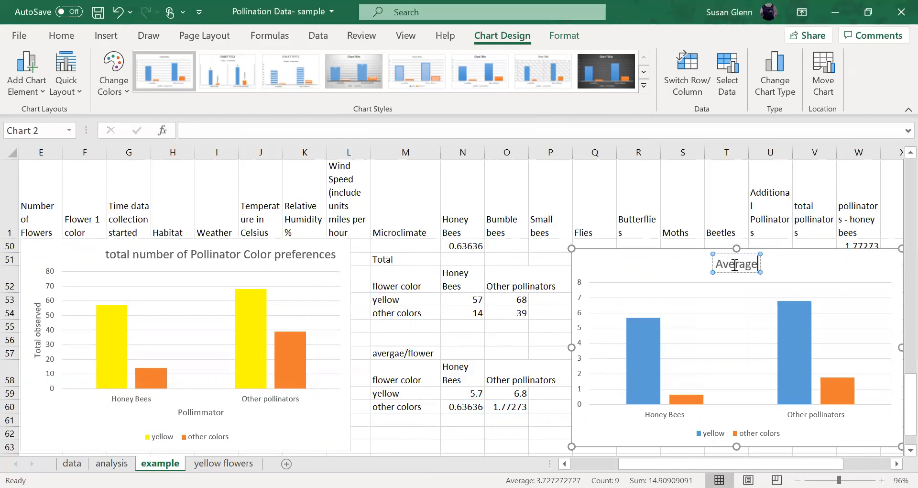
{"action": "type", "text": "/flower"}
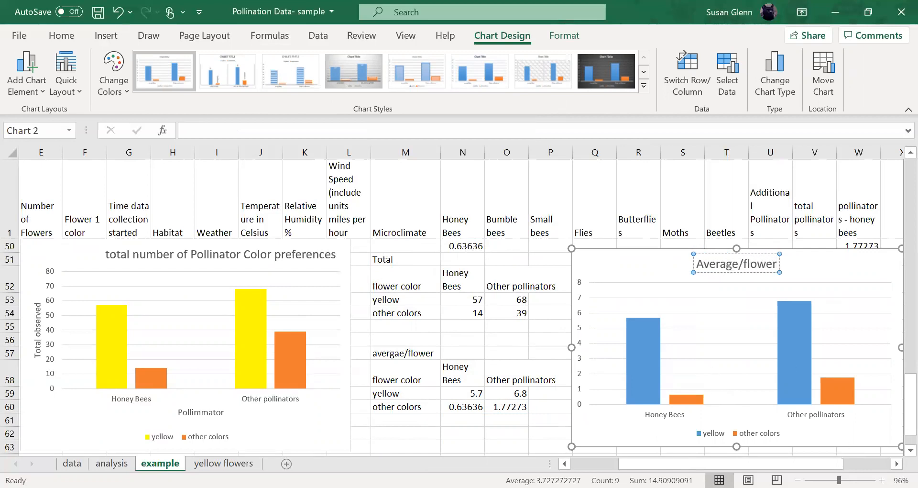
{"action": "scroll", "coordinate": [647, 268], "scroll_direction": "right", "scroll_amount": 4}
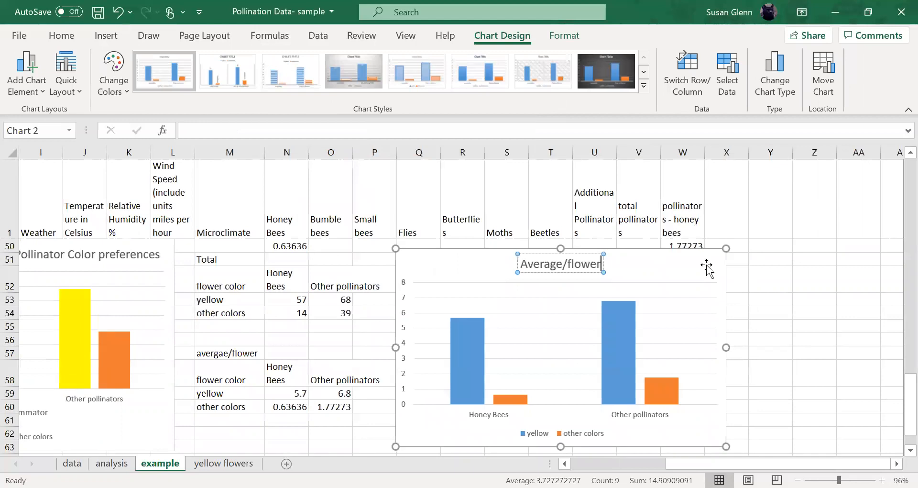
{"action": "left_click", "coordinate": [768, 282]}
Step: Add axis titles to the Average/flower chart
{"action": "left_click", "coordinate": [719, 253]}
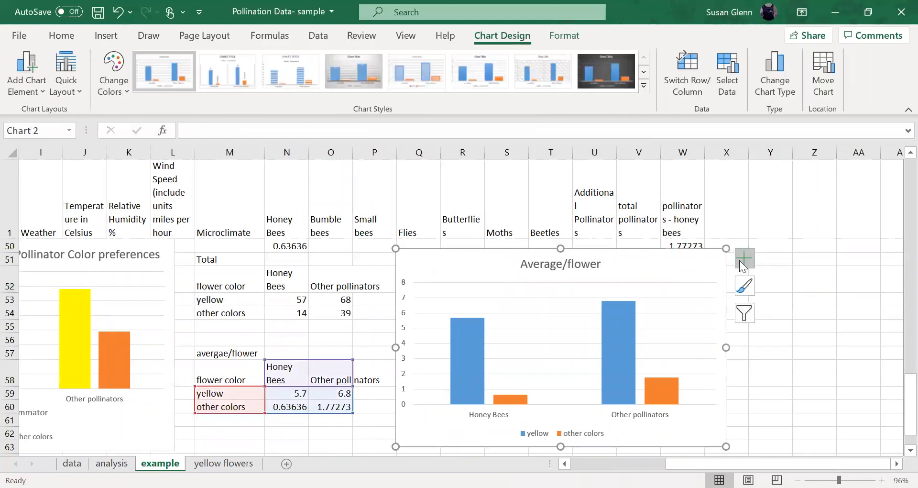
{"action": "left_click", "coordinate": [744, 258]}
{"action": "left_click", "coordinate": [775, 295]}
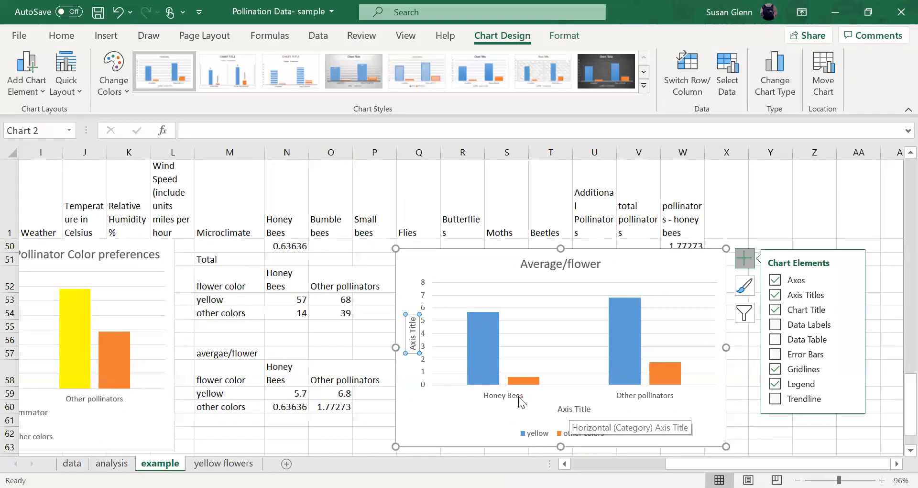
Step: Set the vertical axis title of the Average/flower chart to "average/flower" on a single line
{"action": "left_click", "coordinate": [414, 345]}
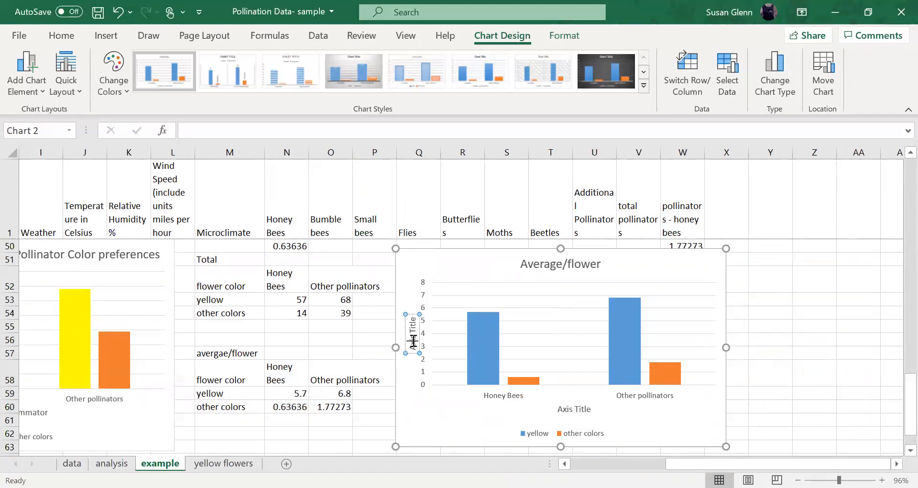
{"action": "triple_click", "coordinate": [412, 341]}
{"action": "type", "text": "average/"}
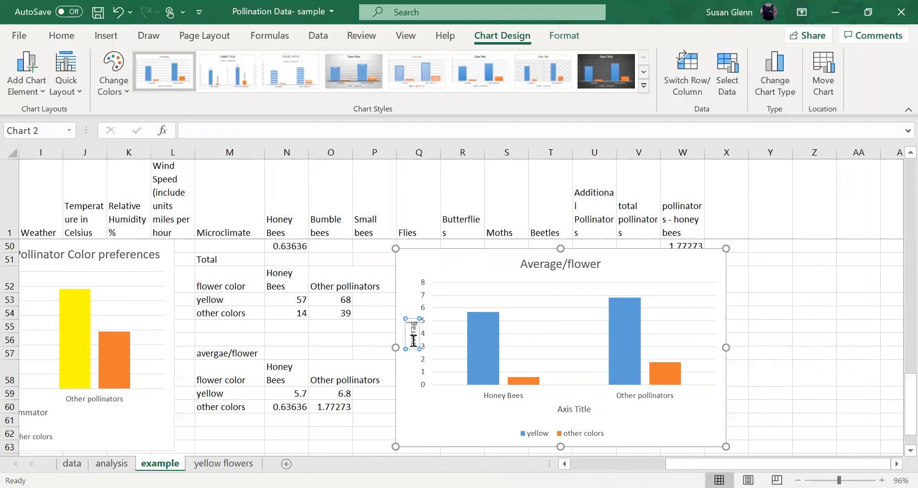
{"action": "type", "text": "flower"}
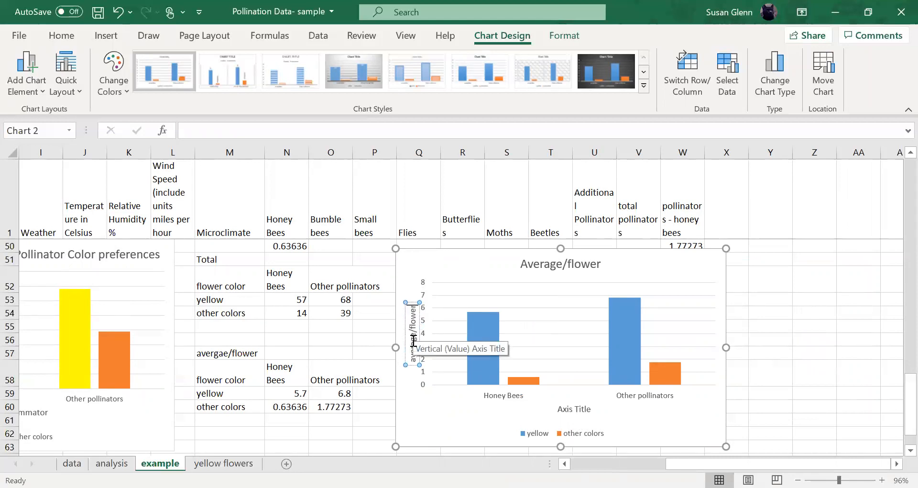
{"action": "key", "text": "Return"}
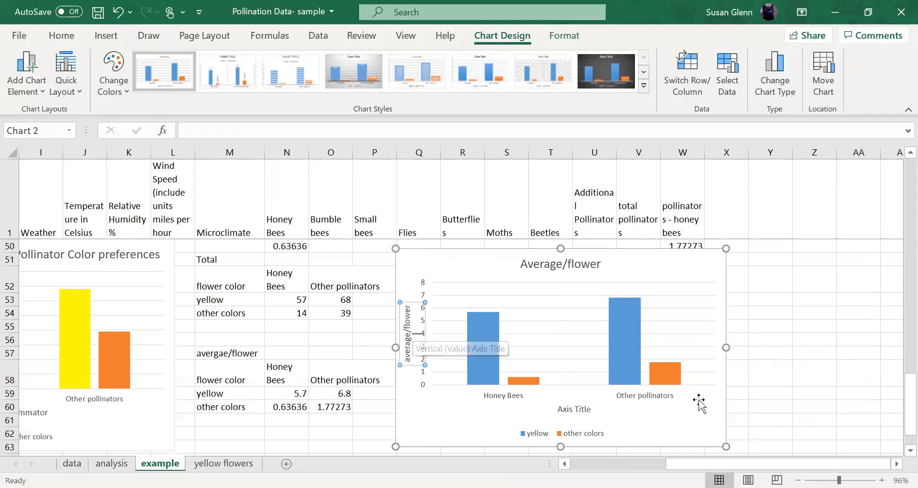
{"action": "key", "text": "BackSpace"}
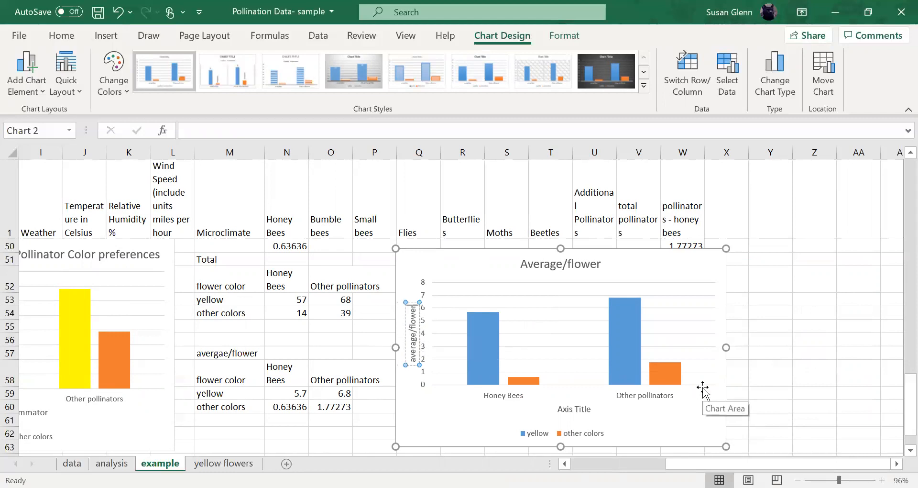
Step: Set the horizontal axis title of the Average/flower chart to "Pollinator"
{"action": "double_click", "coordinate": [577, 409]}
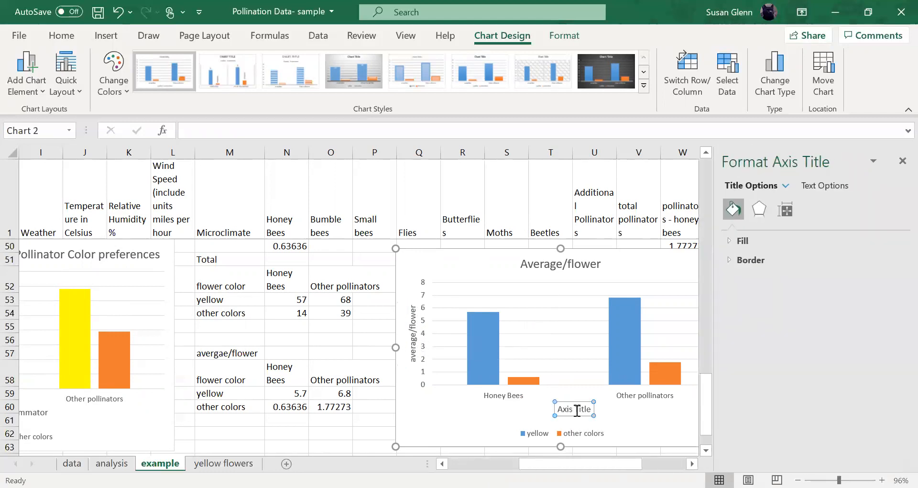
{"action": "triple_click", "coordinate": [576, 410]}
{"action": "type", "text": "Pollinator"}
{"action": "left_click", "coordinate": [463, 412]}
Step: Fill the "yellow" data series of the Average/flower chart with standard yellow and close the formatting pane
{"action": "left_click", "coordinate": [488, 340]}
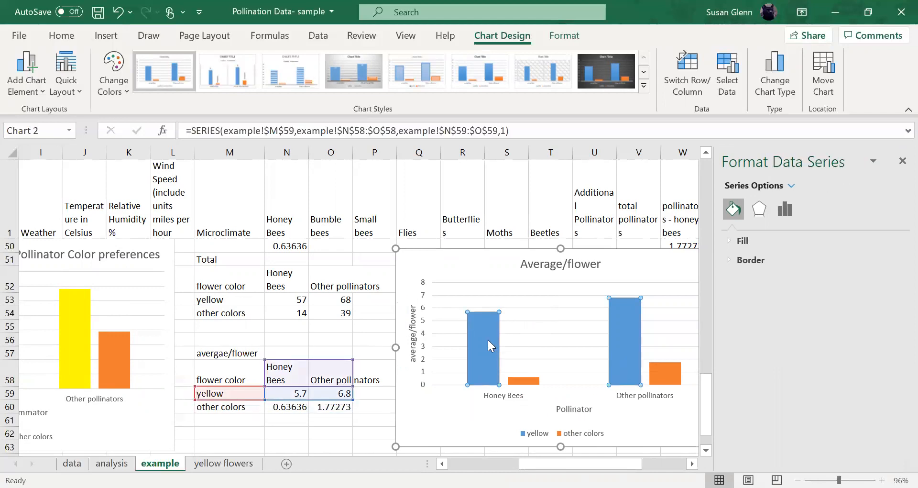
{"action": "right_click", "coordinate": [487, 339]}
{"action": "left_click", "coordinate": [506, 369]}
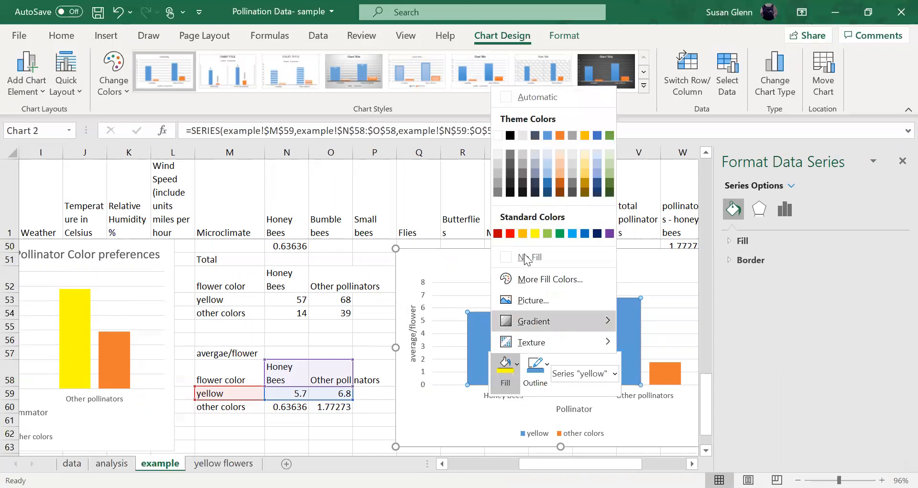
{"action": "left_click", "coordinate": [535, 233]}
{"action": "left_click", "coordinate": [435, 423]}
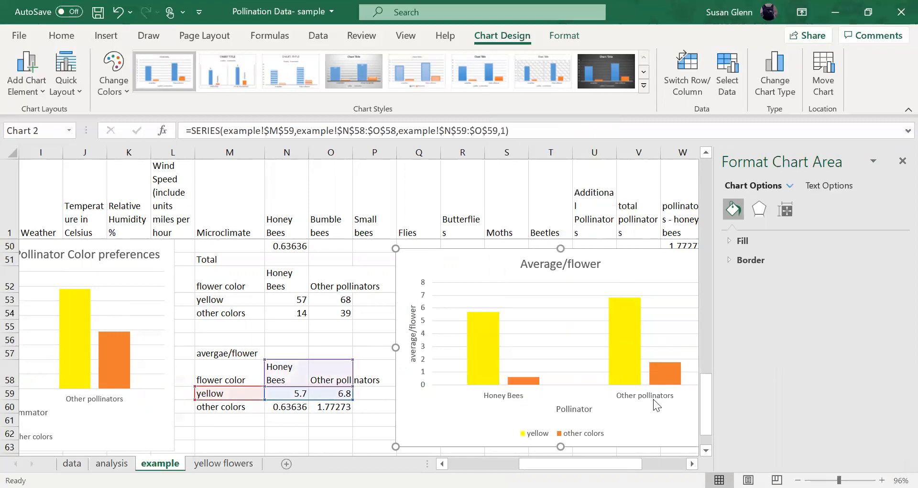
{"action": "left_click_drag", "start_coordinate": [623, 463], "coordinate": [597, 463]}
{"action": "left_click", "coordinate": [899, 162]}
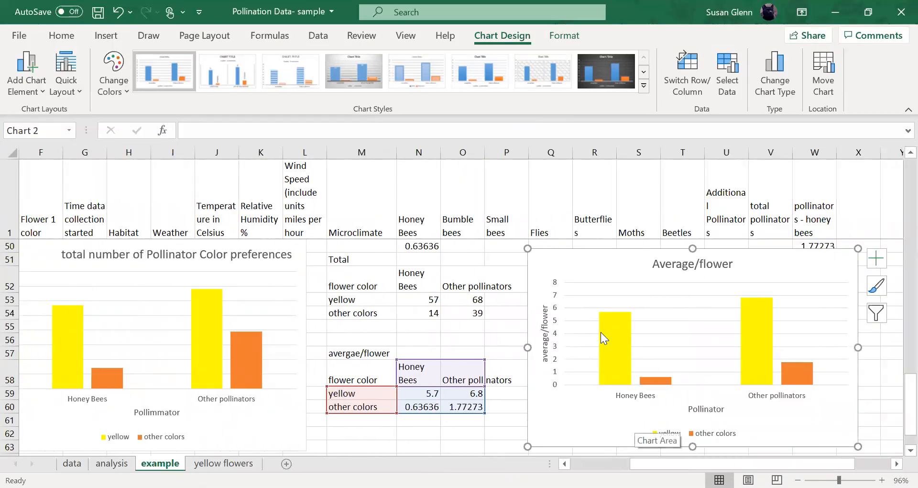
Step: Add the column heading "% honey bees" in cell X1
{"action": "mouse_move", "coordinate": [651, 379]}
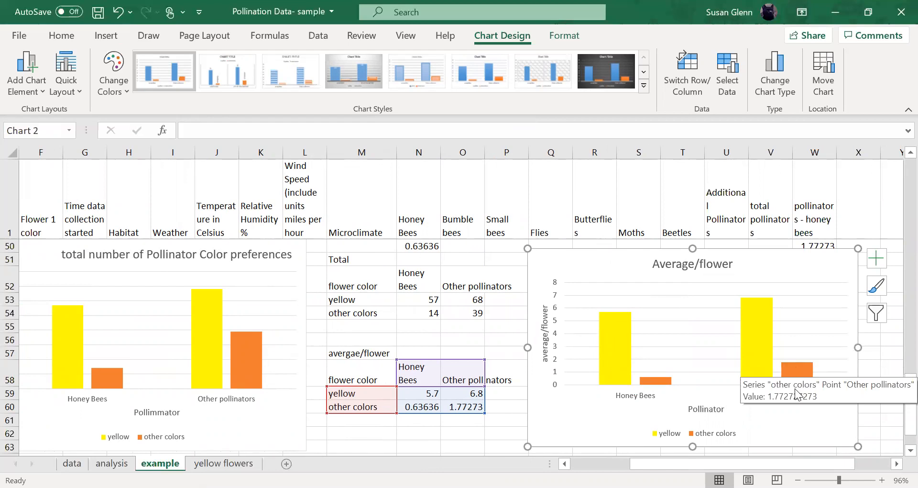
{"action": "scroll", "coordinate": [496, 370], "scroll_direction": "down", "scroll_amount": 2}
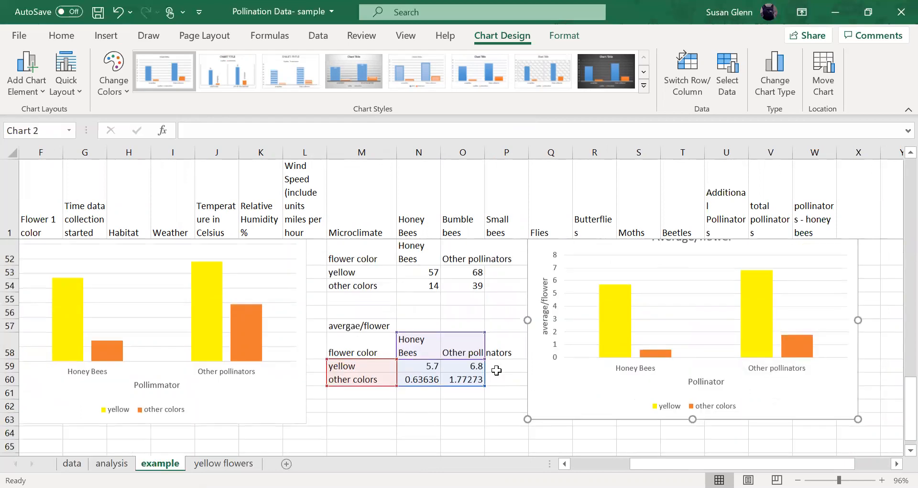
{"action": "scroll", "coordinate": [496, 370], "scroll_direction": "up", "scroll_amount": 4}
{"action": "scroll", "coordinate": [496, 370], "scroll_direction": "up", "scroll_amount": 8}
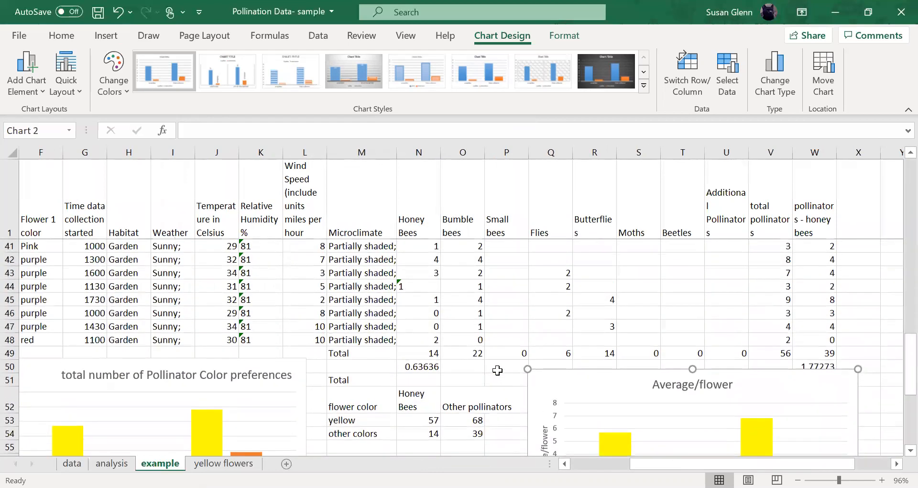
{"action": "scroll", "coordinate": [499, 367], "scroll_direction": "up", "scroll_amount": 4}
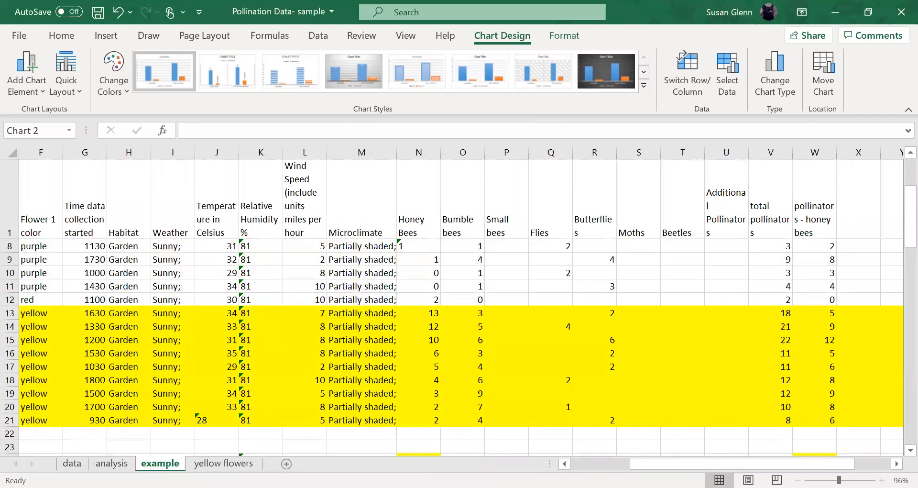
{"action": "scroll", "coordinate": [705, 408], "scroll_direction": "up", "scroll_amount": 2}
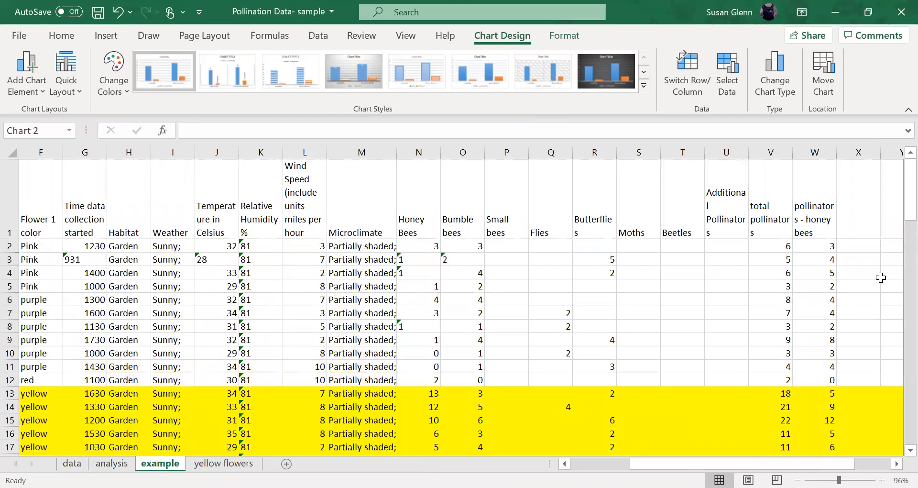
{"action": "left_click", "coordinate": [858, 221]}
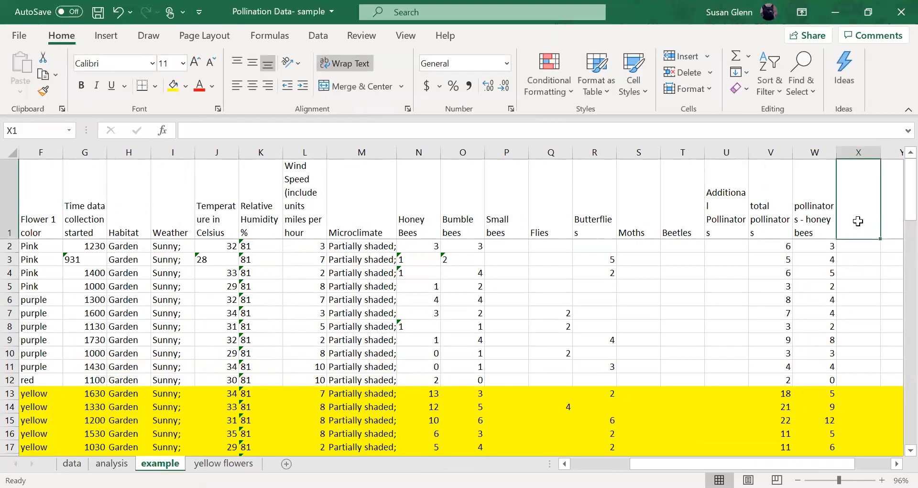
{"action": "type", "text": "%"}
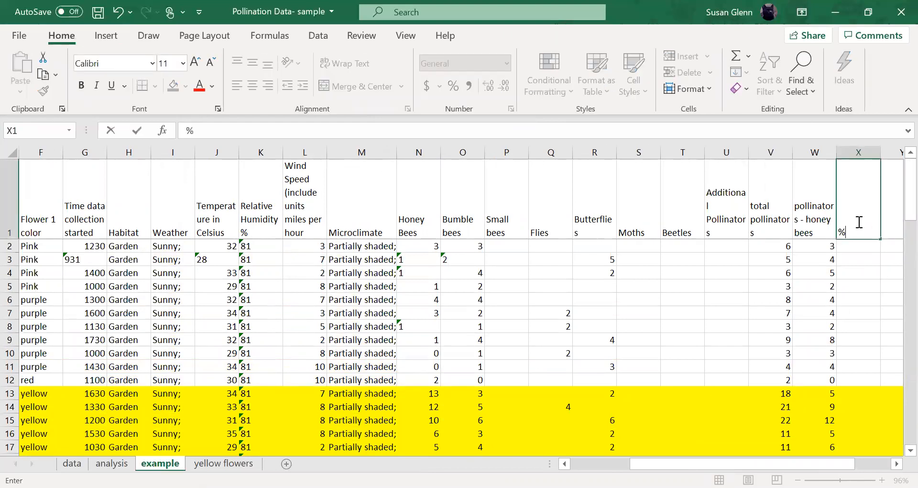
{"action": "type", "text": " honeysbees"}
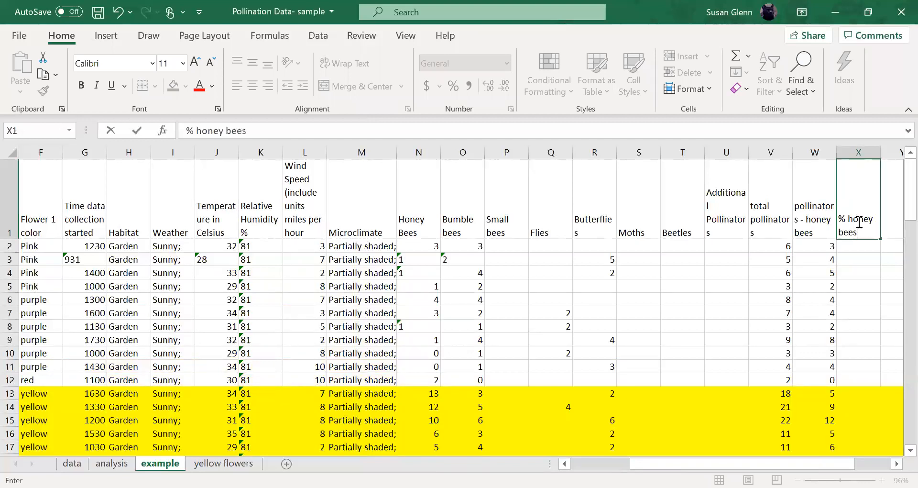
{"action": "key", "text": "Return"}
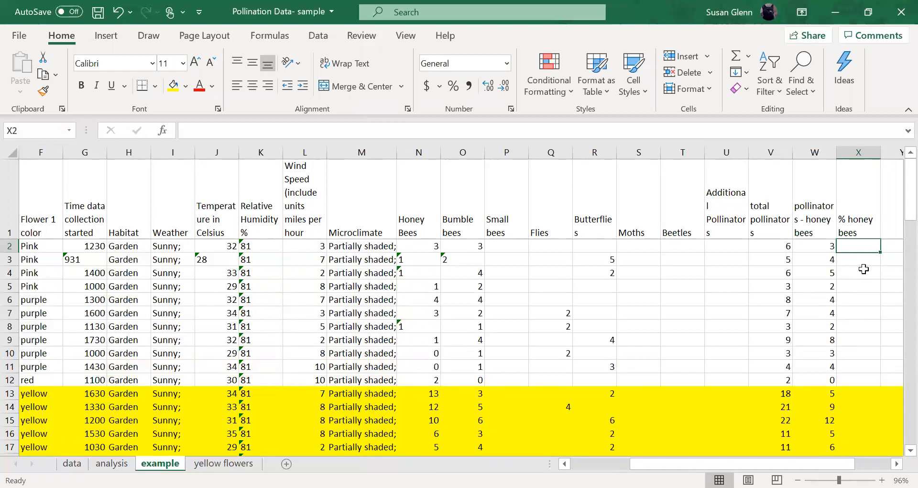
Step: Calculate the honey bee percentage in X2 with the formula =N2/V2*100
{"action": "type", "text": "="}
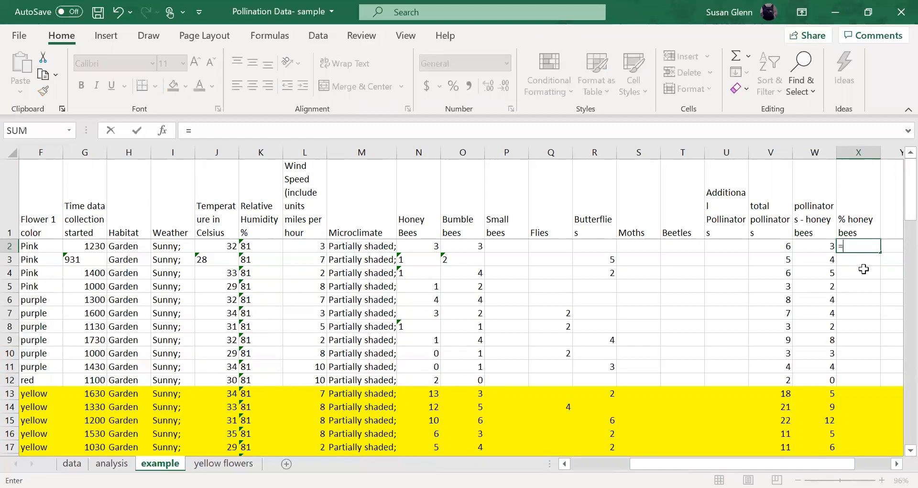
{"action": "left_click", "coordinate": [425, 247]}
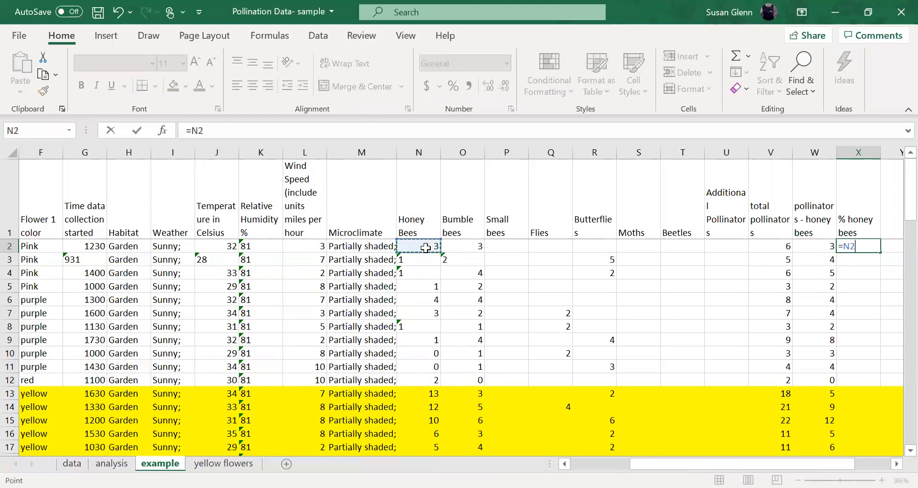
{"action": "type", "text": "/"}
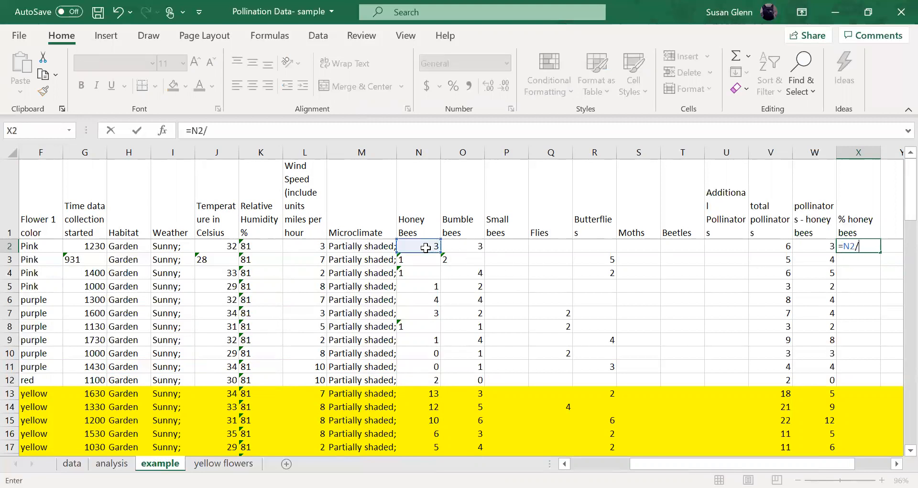
{"action": "left_click", "coordinate": [778, 247]}
{"action": "type", "text": "*100"}
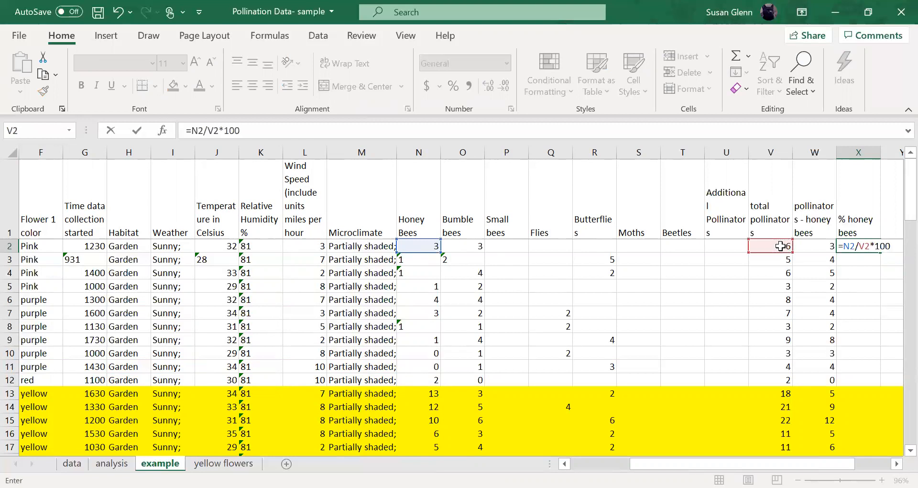
{"action": "key", "text": "Return"}
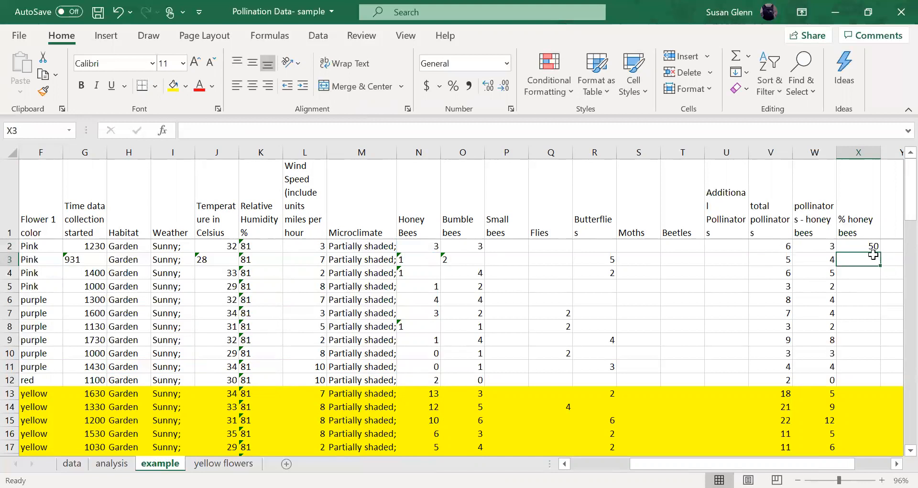
Step: Fill the percentage formula in X2 down through row 21 of the % honey bees column
{"action": "left_click", "coordinate": [860, 246]}
{"action": "left_click_drag", "start_coordinate": [881, 251], "coordinate": [869, 409]}
{"action": "left_click", "coordinate": [801, 382]}
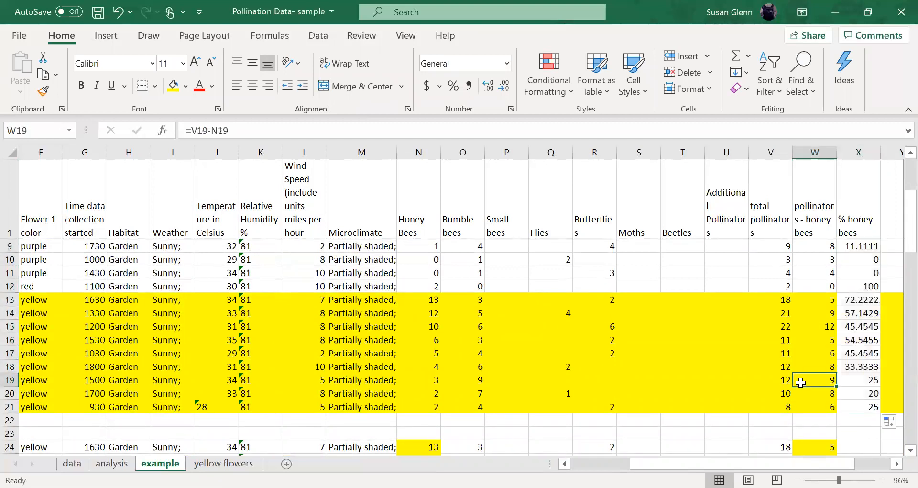
{"action": "scroll", "coordinate": [802, 375], "scroll_direction": "down", "scroll_amount": 3}
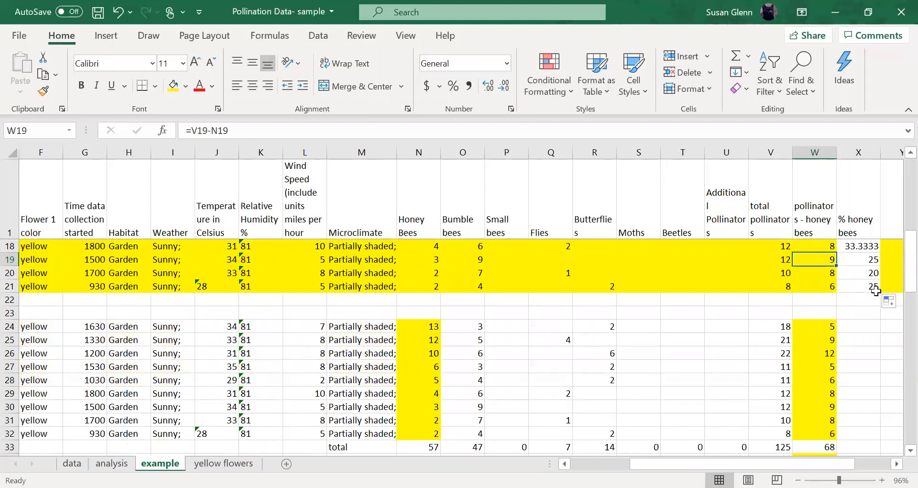
{"action": "left_click", "coordinate": [871, 288]}
{"action": "type", "text": "C"}
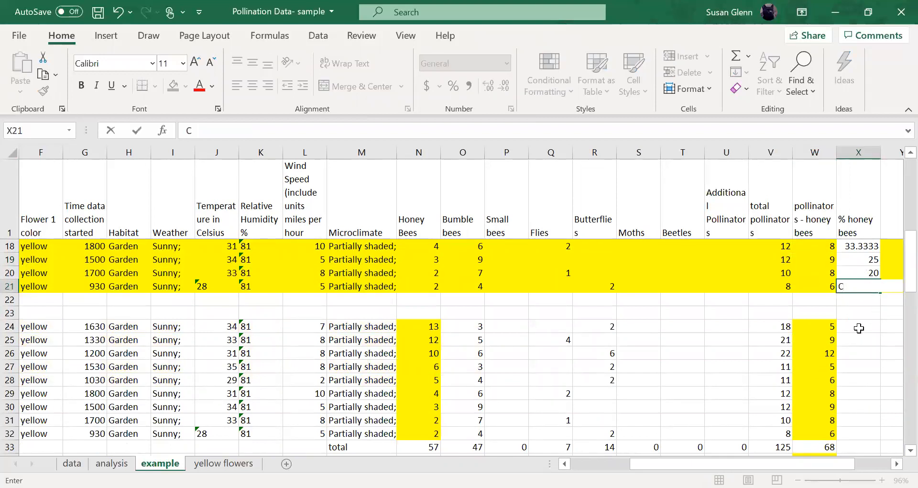
{"action": "left_click", "coordinate": [847, 338]}
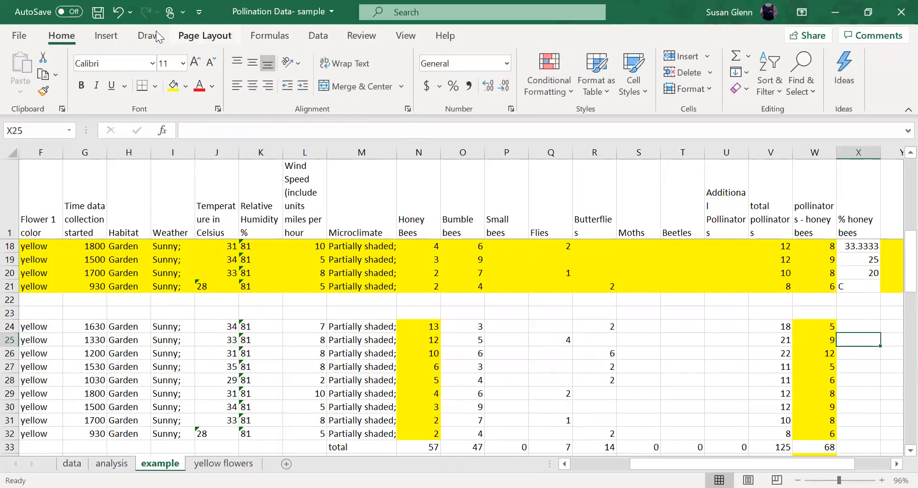
{"action": "left_click", "coordinate": [118, 11]}
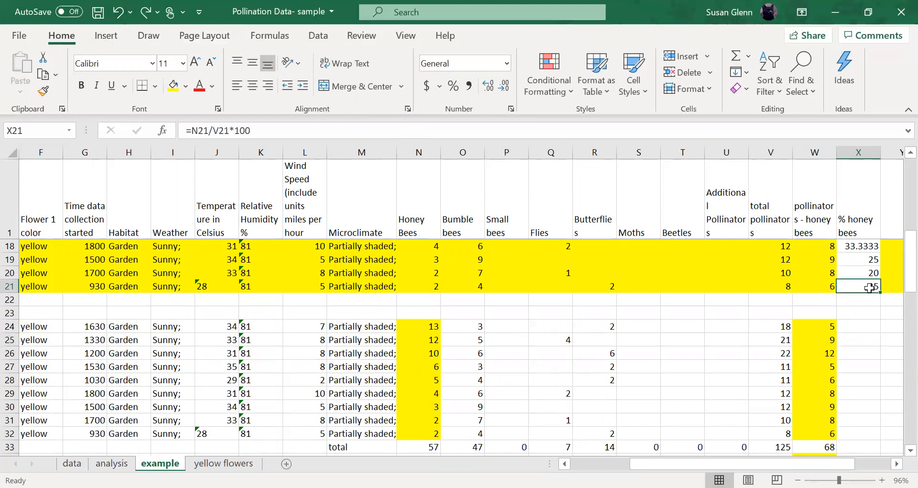
{"action": "key", "text": "ctrl+c"}
{"action": "left_click", "coordinate": [859, 324]}
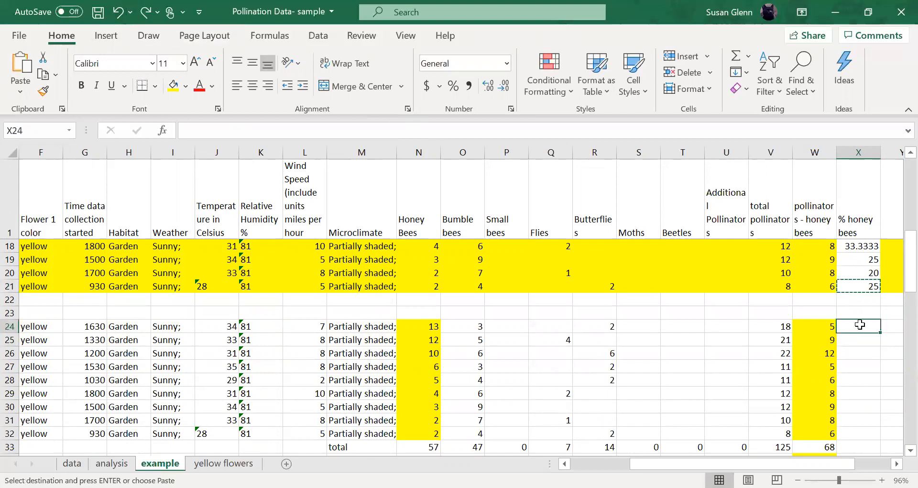
{"action": "key", "text": "ctrl+v"}
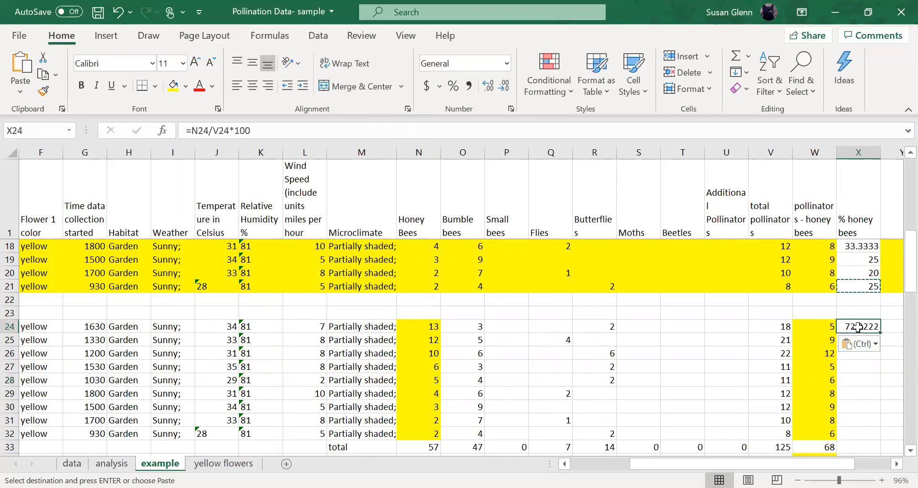
{"action": "key", "text": "Delete"}
Step: Calculate the honey bee percentage for the first separate yellow-flower row in X24 with =N24/V24*100
{"action": "type", "text": "="}
{"action": "left_click", "coordinate": [416, 327]}
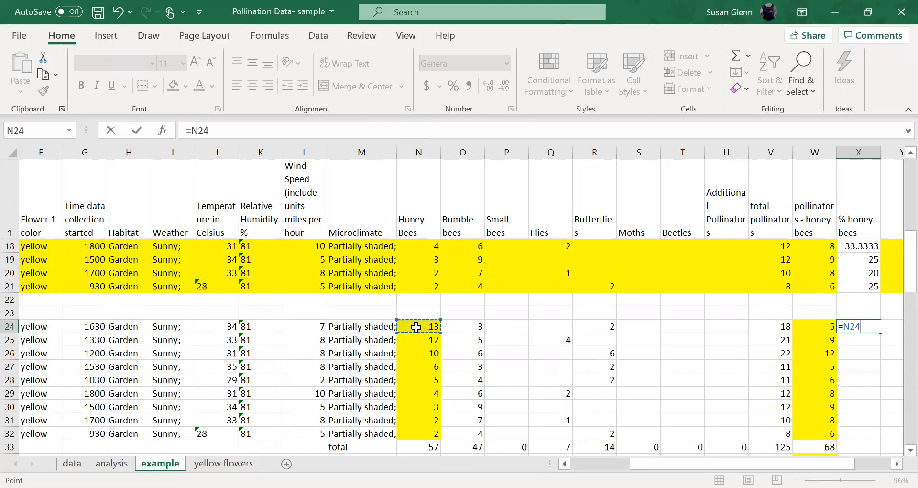
{"action": "type", "text": "/"}
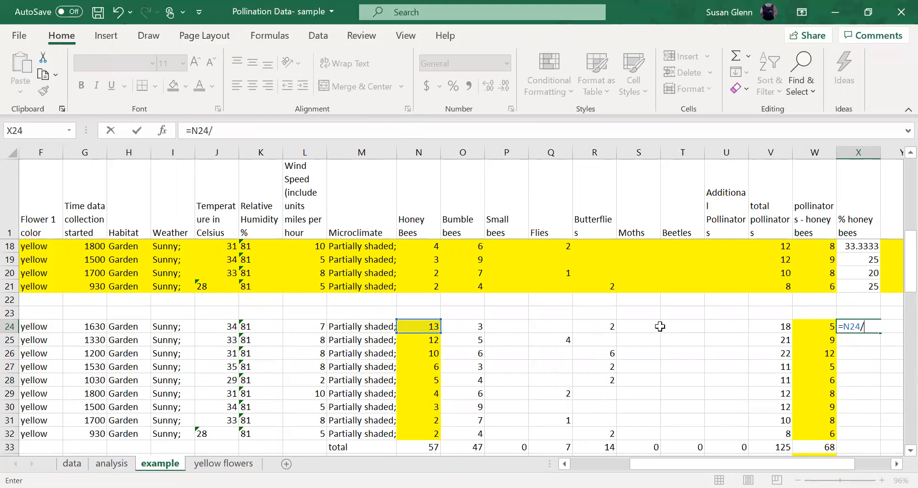
{"action": "left_click", "coordinate": [780, 327]}
{"action": "type", "text": "*100"}
{"action": "key", "text": "Return"}
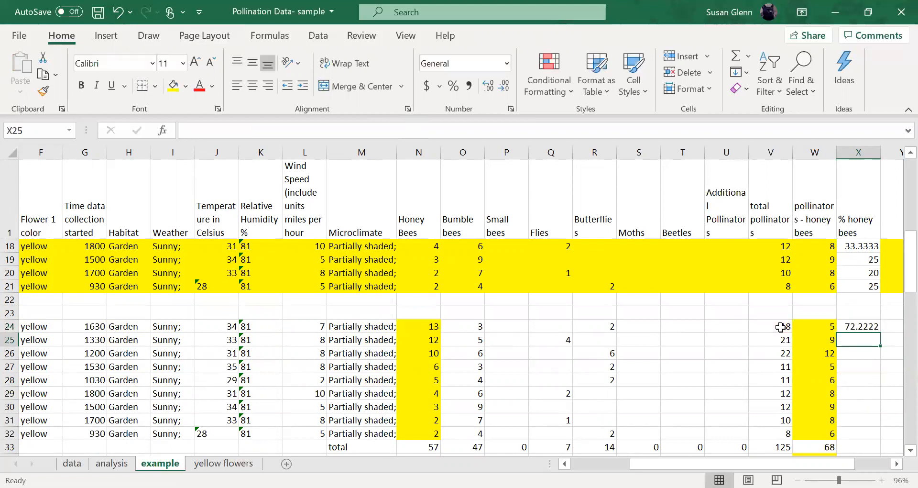
Step: Fill the percentage formula in X24 down to X32 for the remaining yellow-flower rows
{"action": "left_click", "coordinate": [871, 325]}
{"action": "left_click_drag", "start_coordinate": [879, 344], "coordinate": [877, 440]}
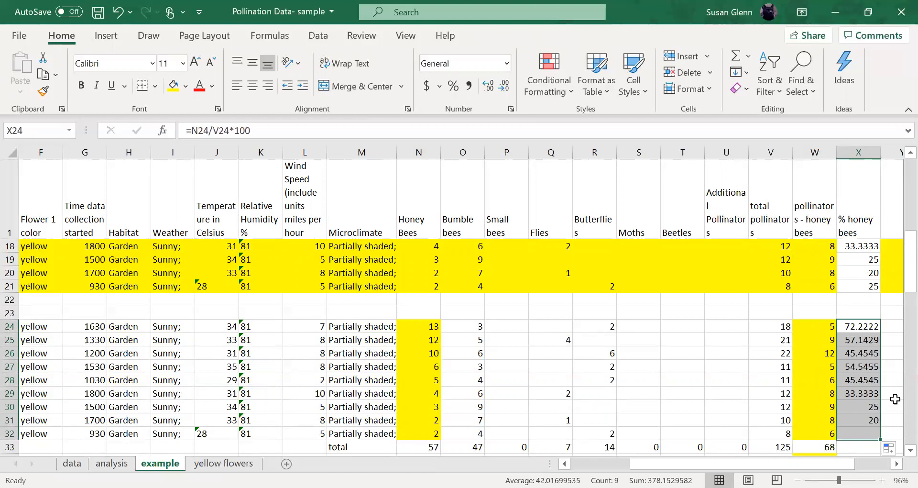
{"action": "left_click", "coordinate": [893, 380]}
Step: Extend the yellow-flower total formula from W33 into X33 to sum the % honey bees values
{"action": "scroll", "coordinate": [893, 380], "scroll_direction": "down", "scroll_amount": 2}
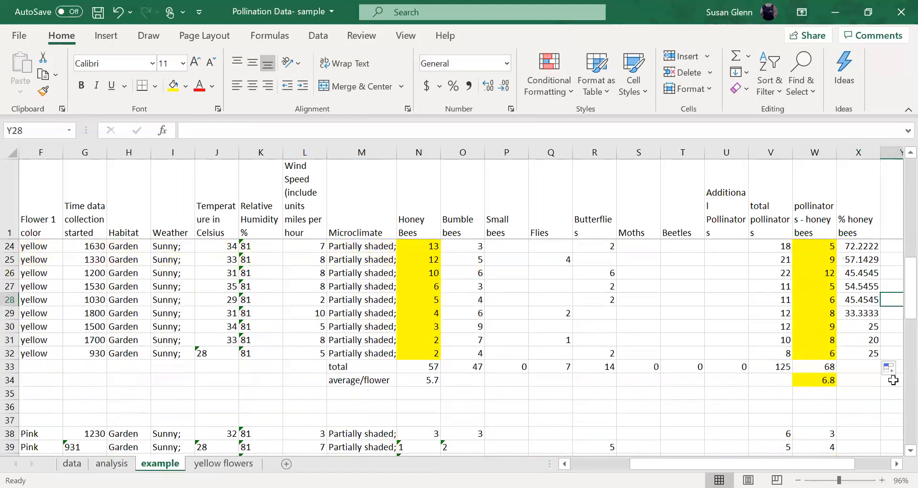
{"action": "left_click", "coordinate": [829, 367]}
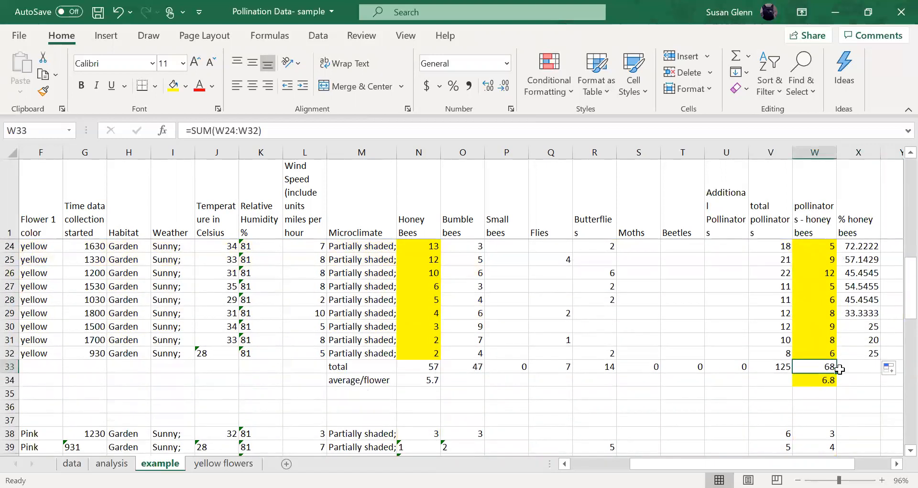
{"action": "mouse_move", "coordinate": [836, 372]}
{"action": "left_mouse_down"}
{"action": "mouse_move", "coordinate": [872, 368]}
{"action": "mouse_move", "coordinate": [846, 367]}
{"action": "left_mouse_up"}
{"action": "left_click", "coordinate": [861, 366]}
{"action": "left_click", "coordinate": [860, 379]}
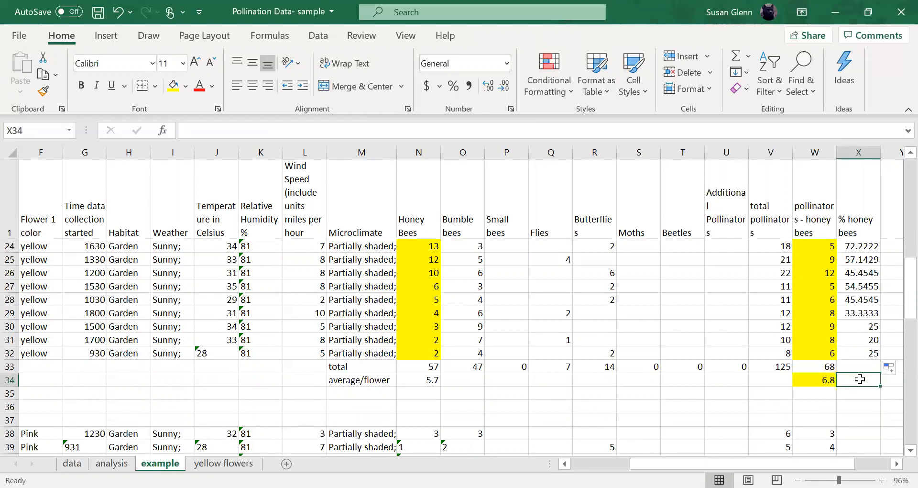
{"action": "left_click", "coordinate": [868, 364]}
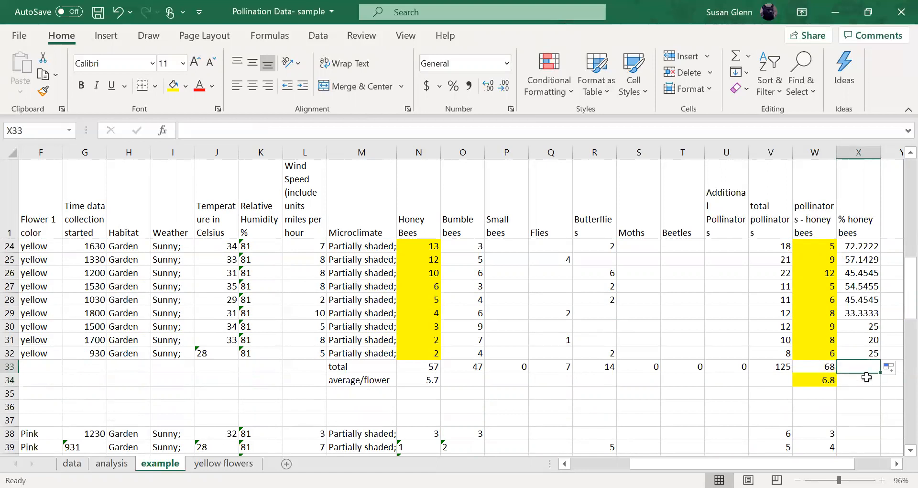
{"action": "left_click", "coordinate": [824, 367]}
{"action": "left_click_drag", "start_coordinate": [837, 372], "coordinate": [871, 372]}
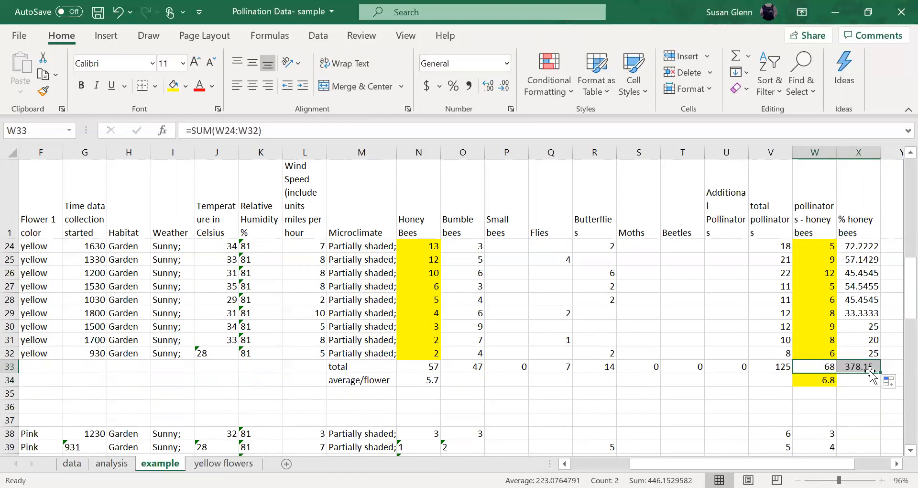
Step: Calculate the yellow-flower average of the % honey bees column in X34 with =X33/yellowflowers
{"action": "left_click", "coordinate": [847, 380]}
{"action": "type", "text": "="}
{"action": "left_click", "coordinate": [859, 367]}
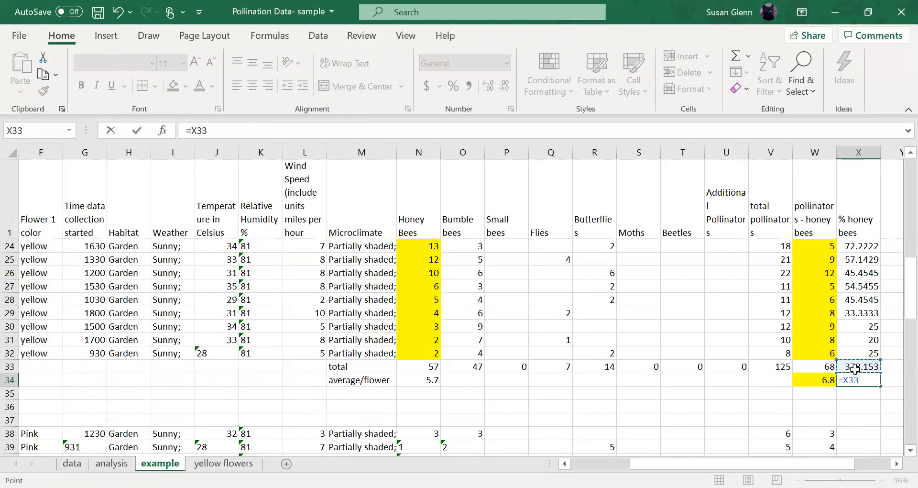
{"action": "type", "text": "/"}
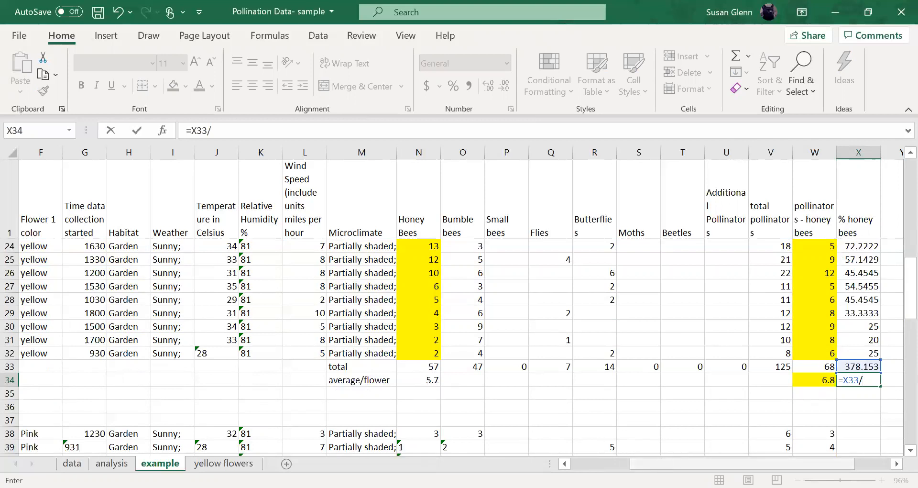
{"action": "scroll", "coordinate": [336, 385], "scroll_direction": "left", "scroll_amount": 3}
{"action": "left_click", "coordinate": [362, 368]}
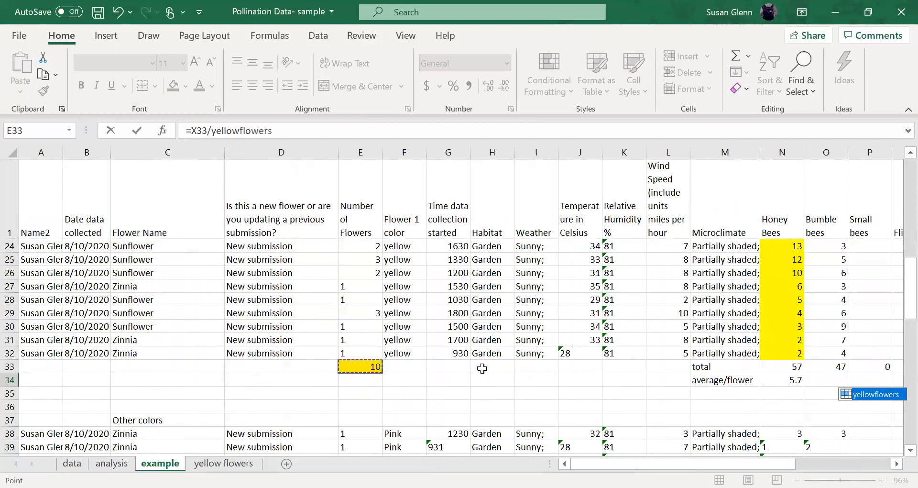
{"action": "key", "text": "Return"}
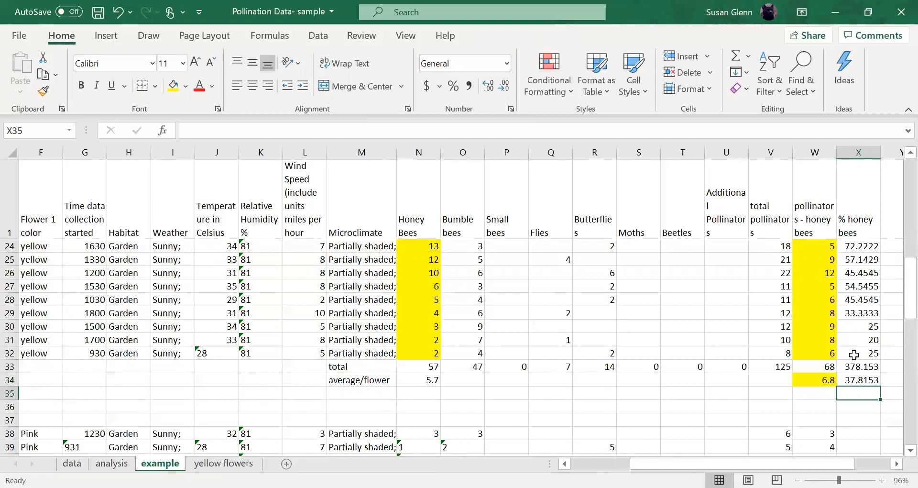
{"action": "left_click", "coordinate": [862, 381]}
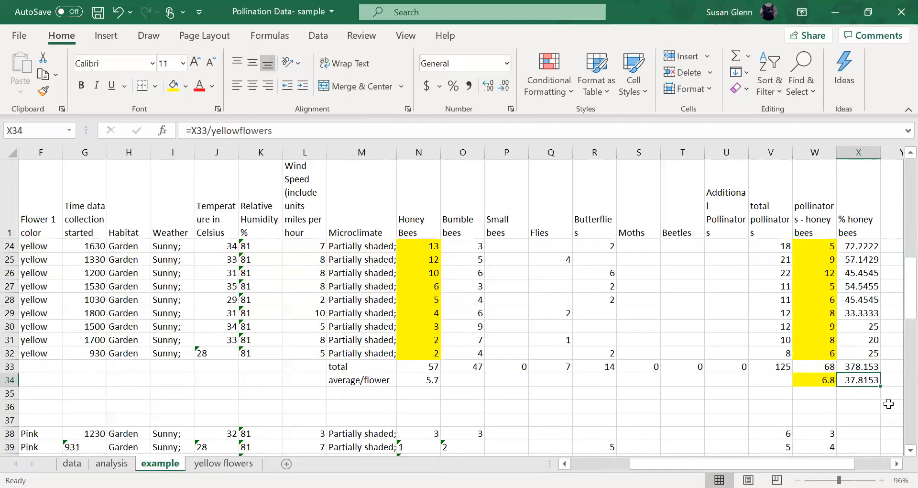
Step: Calculate the honey bee percentage for the first other-colors row in X38 with =N38/V38*100
{"action": "scroll", "coordinate": [888, 404], "scroll_direction": "down", "scroll_amount": 3}
{"action": "scroll", "coordinate": [879, 390], "scroll_direction": "up", "scroll_amount": 2}
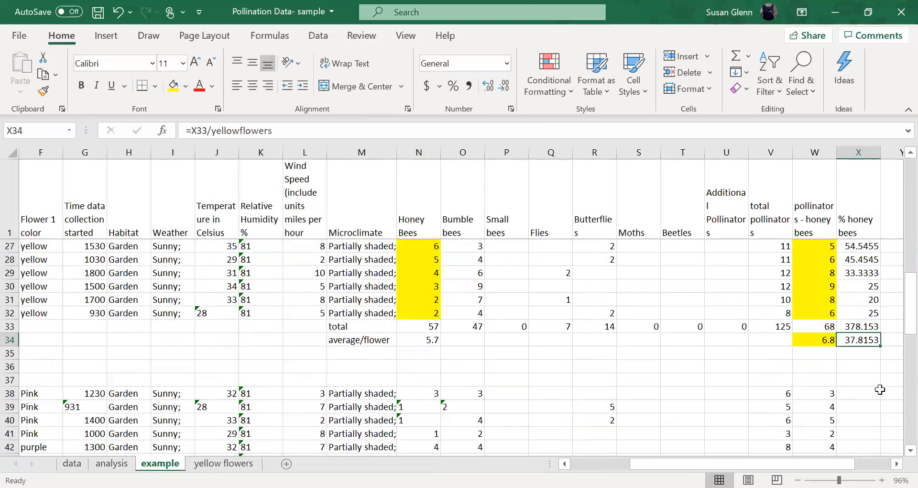
{"action": "scroll", "coordinate": [880, 389], "scroll_direction": "down", "scroll_amount": 3}
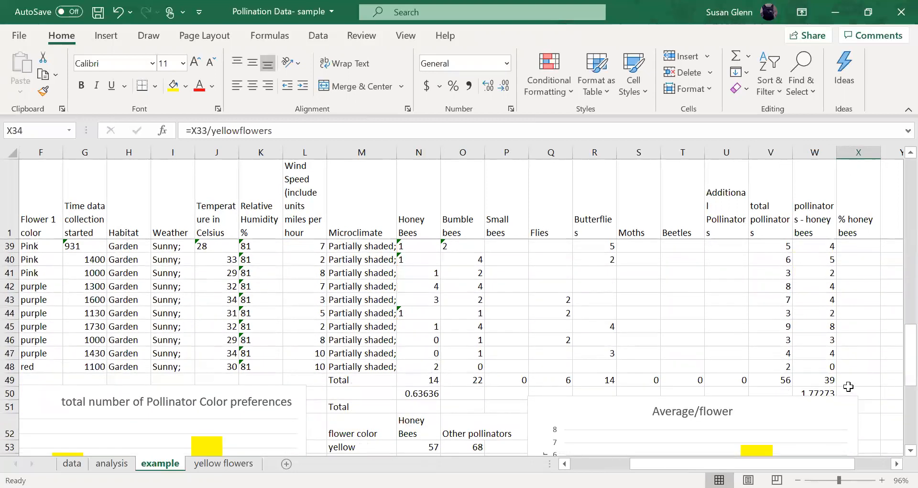
{"action": "scroll", "coordinate": [849, 386], "scroll_direction": "up", "scroll_amount": 2}
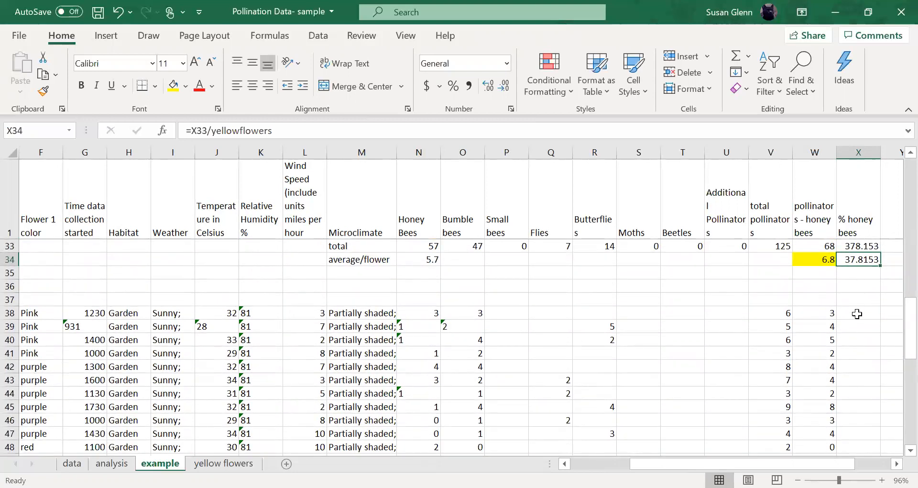
{"action": "scroll", "coordinate": [856, 314], "scroll_direction": "up", "scroll_amount": 2}
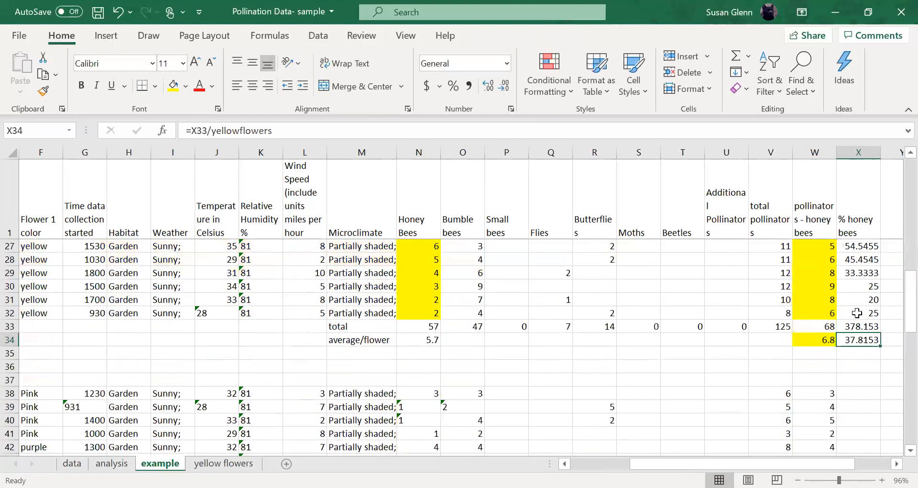
{"action": "scroll", "coordinate": [857, 313], "scroll_direction": "down", "scroll_amount": 2}
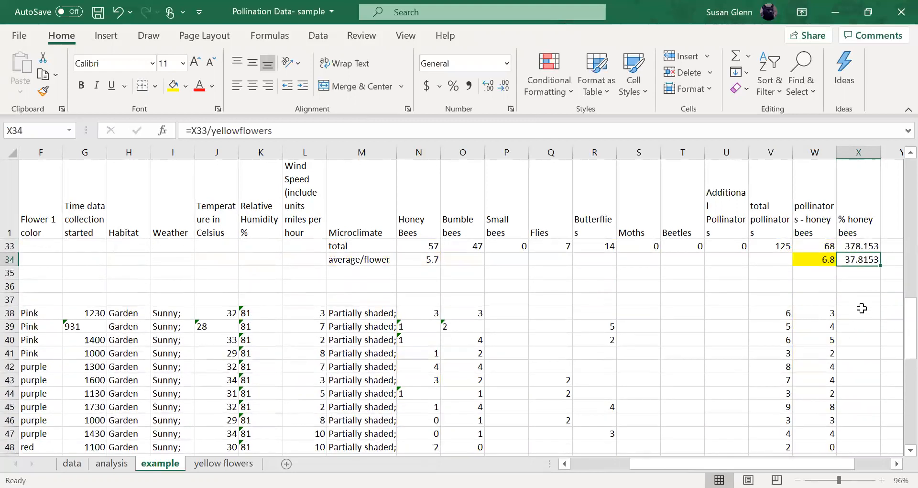
{"action": "left_click", "coordinate": [858, 312]}
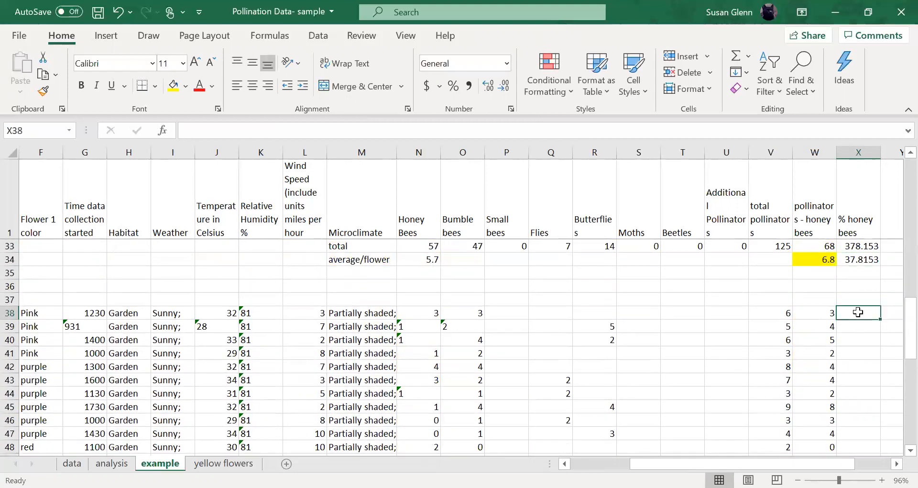
{"action": "type", "text": "="}
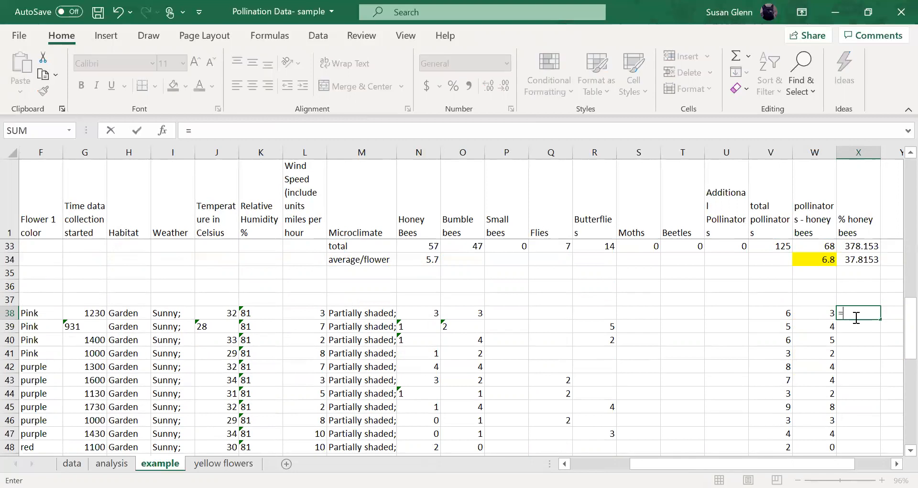
{"action": "left_click", "coordinate": [430, 314]}
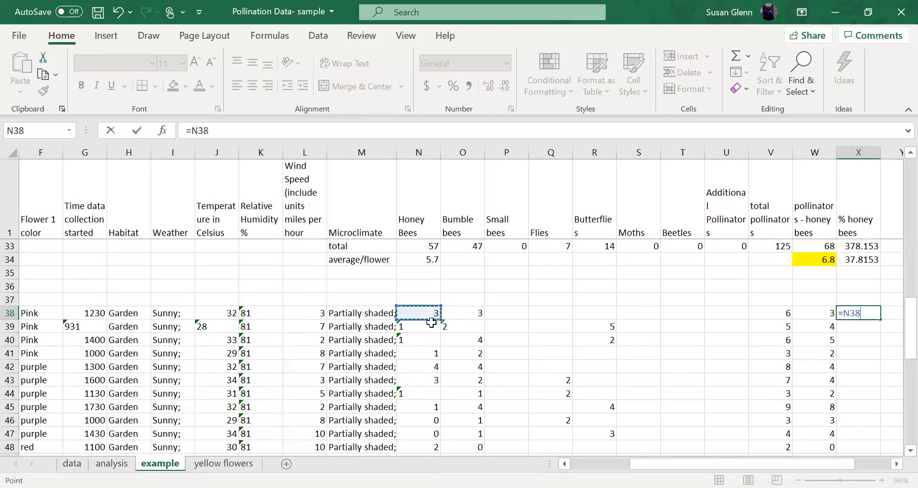
{"action": "type", "text": "/"}
{"action": "left_click", "coordinate": [769, 314]}
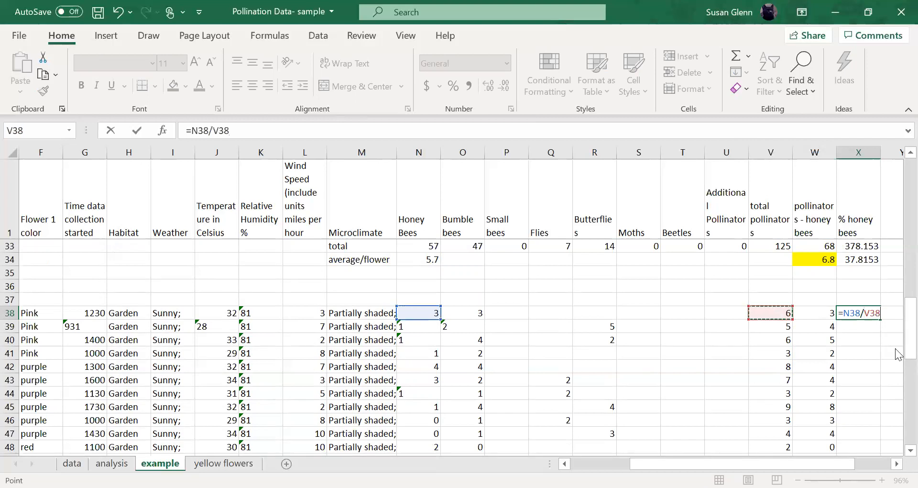
{"action": "type", "text": "*"}
{"action": "key", "text": "Return"}
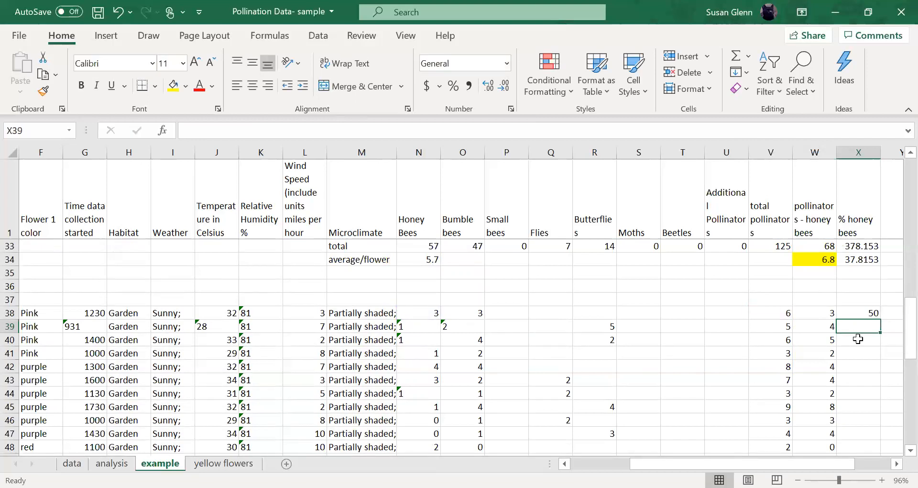
Step: Fill the percentage formula from X38 down to X48 and extend the total formula in W49 into X49
{"action": "left_click", "coordinate": [854, 314]}
{"action": "left_click_drag", "start_coordinate": [881, 319], "coordinate": [870, 380]}
{"action": "left_click", "coordinate": [826, 381]}
{"action": "scroll", "coordinate": [893, 312], "scroll_direction": "down", "scroll_amount": 1}
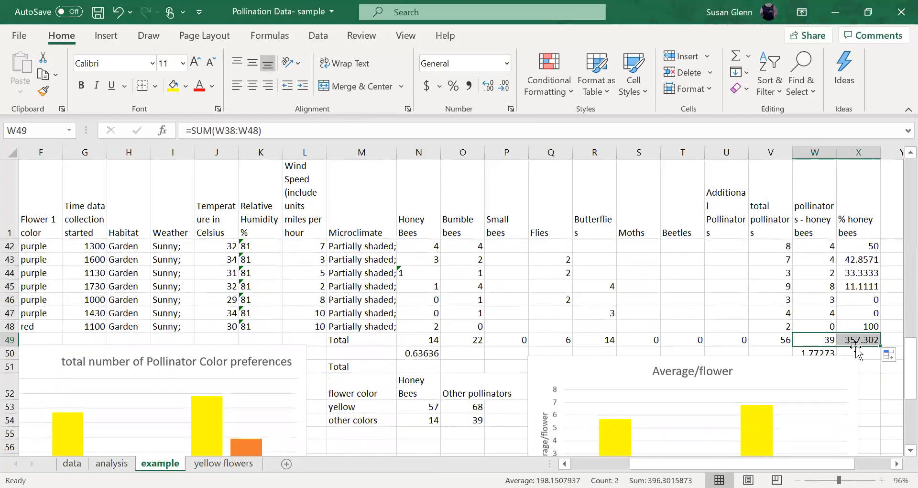
Step: Calculate the other-colors average of the % honey bees column in X50 with =X49/E49
{"action": "left_click", "coordinate": [865, 355]}
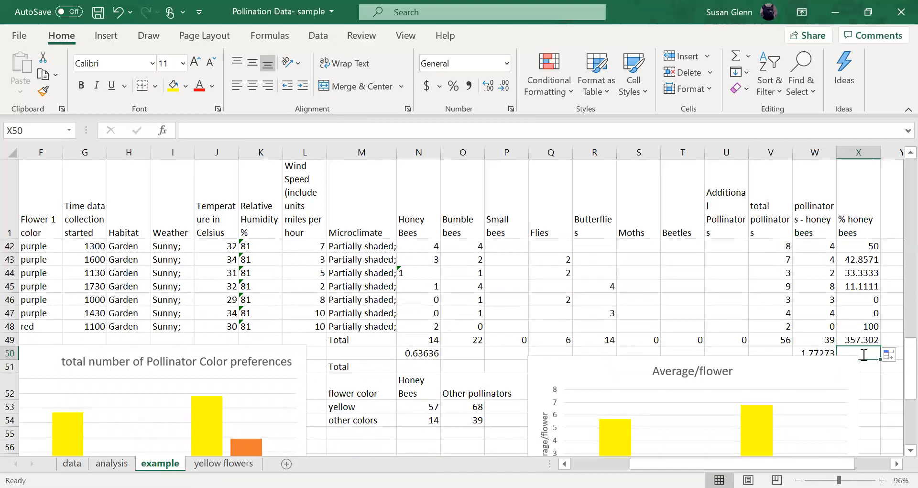
{"action": "type", "text": "="}
{"action": "left_click", "coordinate": [862, 339]}
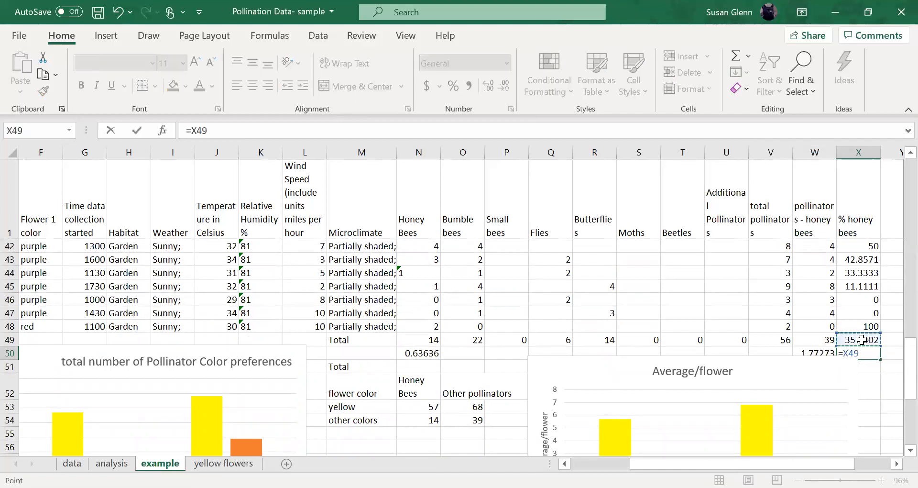
{"action": "type", "text": "/"}
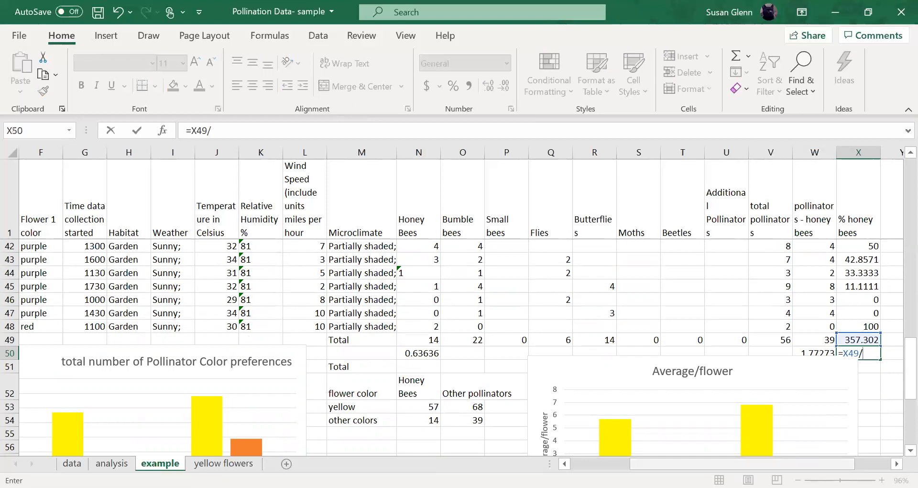
{"action": "left_click_drag", "start_coordinate": [820, 463], "coordinate": [746, 463]}
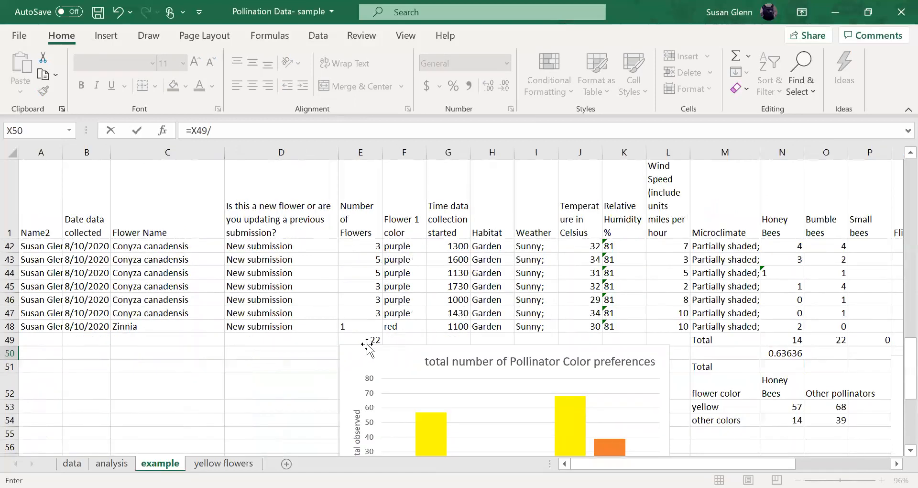
{"action": "left_click", "coordinate": [362, 339]}
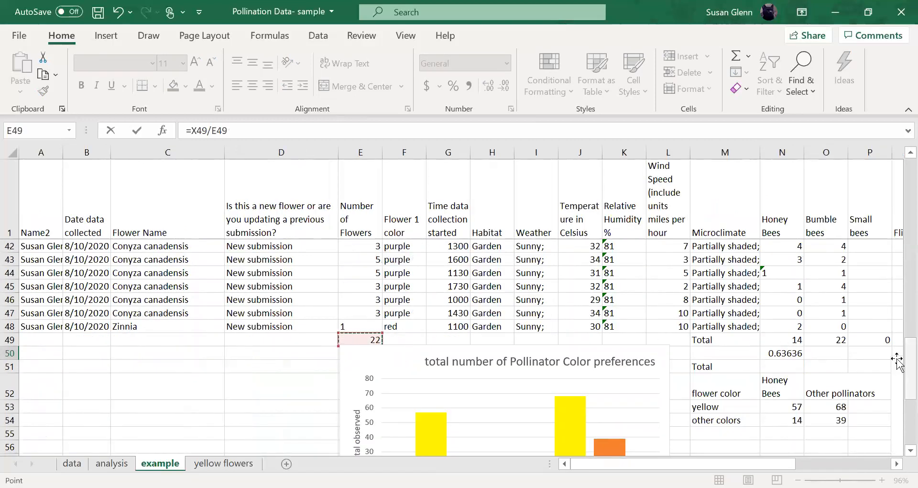
{"action": "key", "text": "Return"}
{"action": "left_click", "coordinate": [866, 353]}
Step: Enter the heading "Percent honey bees" in M63 below the average-per-flower table
{"action": "scroll", "coordinate": [876, 338], "scroll_direction": "up", "scroll_amount": 5}
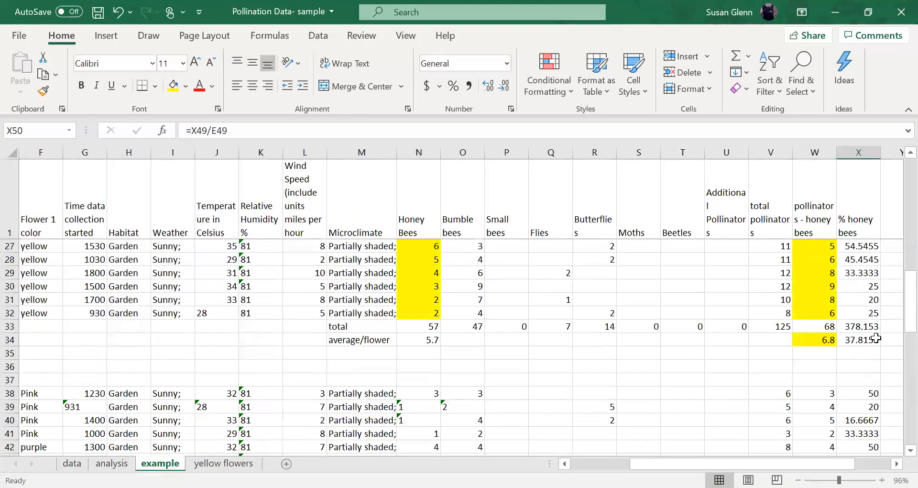
{"action": "scroll", "coordinate": [876, 338], "scroll_direction": "down", "scroll_amount": 1}
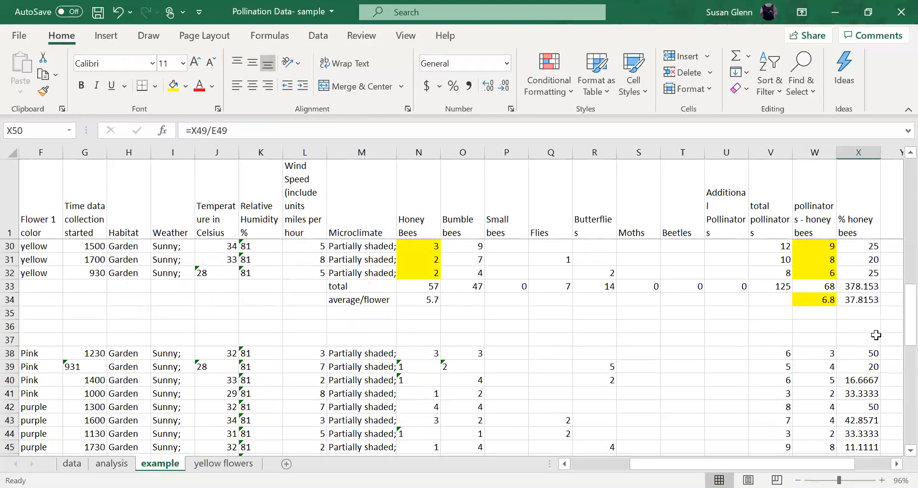
{"action": "scroll", "coordinate": [876, 334], "scroll_direction": "down", "scroll_amount": 7}
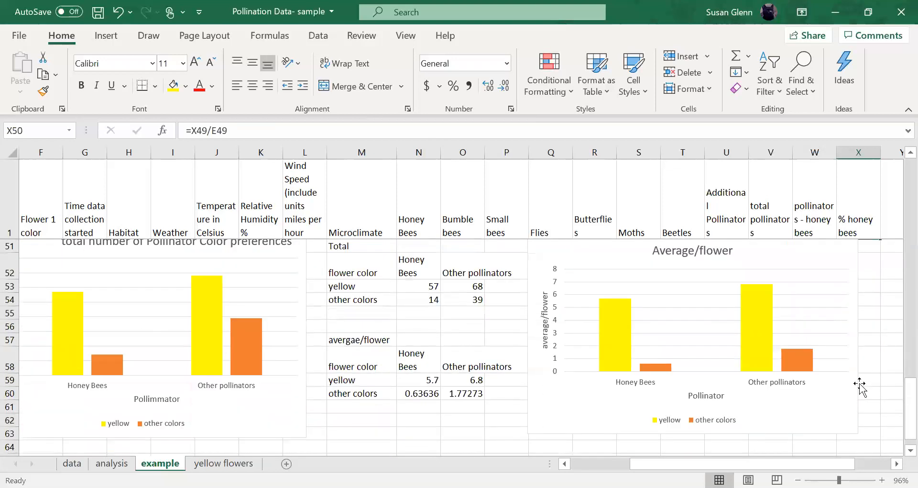
{"action": "scroll", "coordinate": [859, 382], "scroll_direction": "up", "scroll_amount": 1}
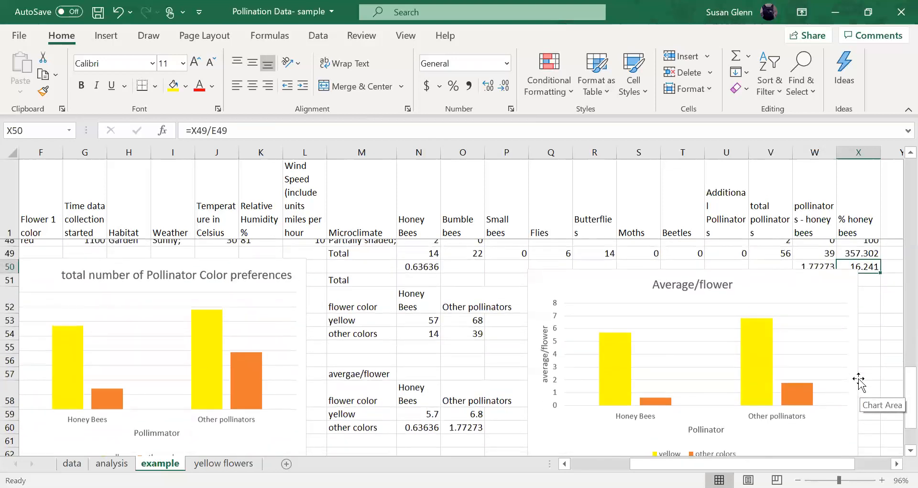
{"action": "scroll", "coordinate": [859, 380], "scroll_direction": "down", "scroll_amount": 3}
{"action": "left_click", "coordinate": [341, 341]}
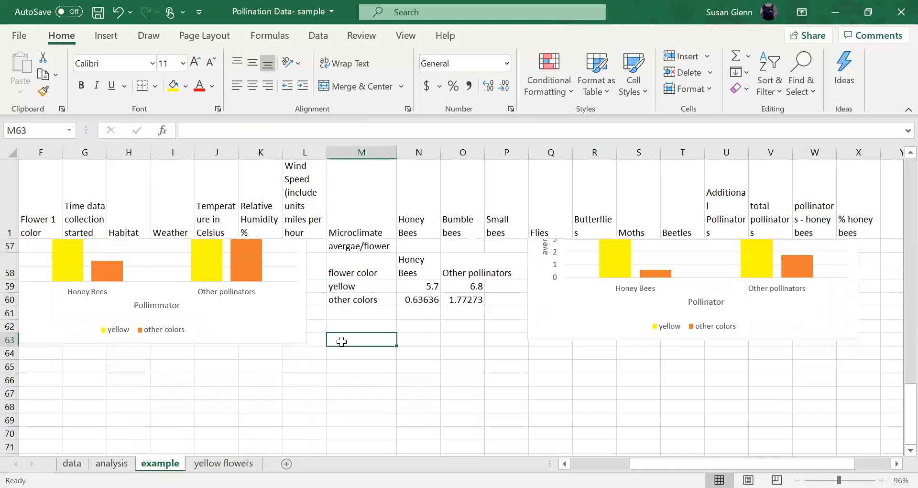
{"action": "type", "text": "Per"}
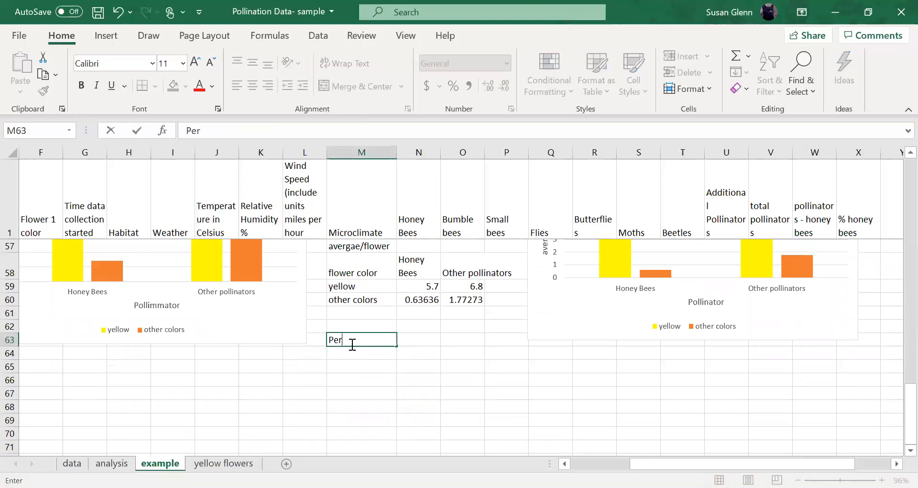
{"action": "type", "text": "cent honey bees"}
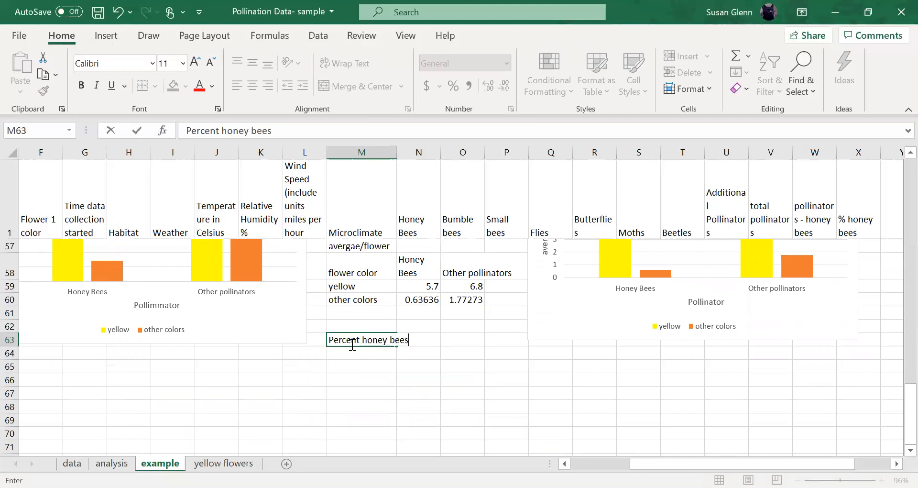
{"action": "key", "text": "Return"}
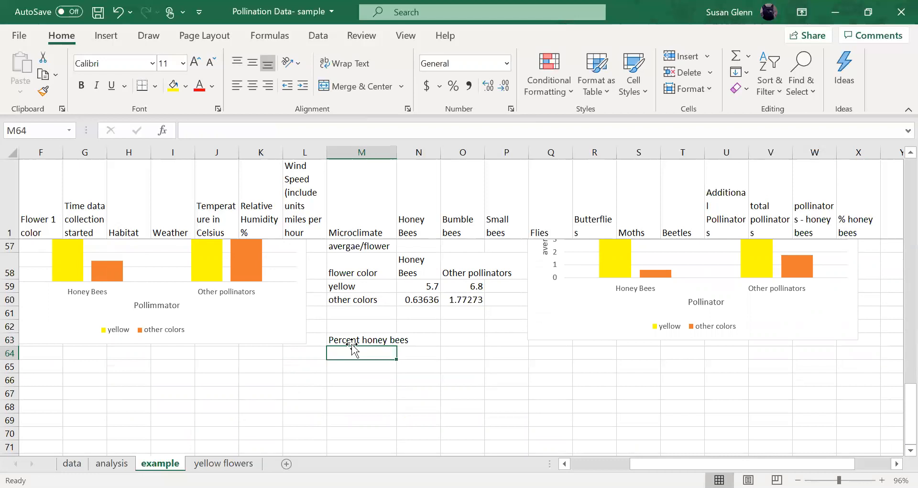
Step: Copy the average-per-flower table in M58:O60 and paste it at M65 under the Percent honey bees heading
{"action": "left_click_drag", "start_coordinate": [358, 264], "coordinate": [466, 302]}
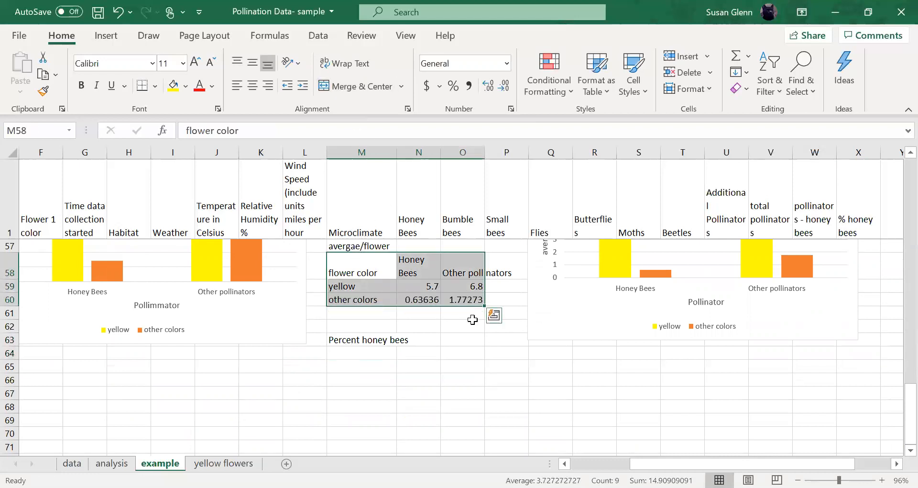
{"action": "key", "text": "ctrl+c"}
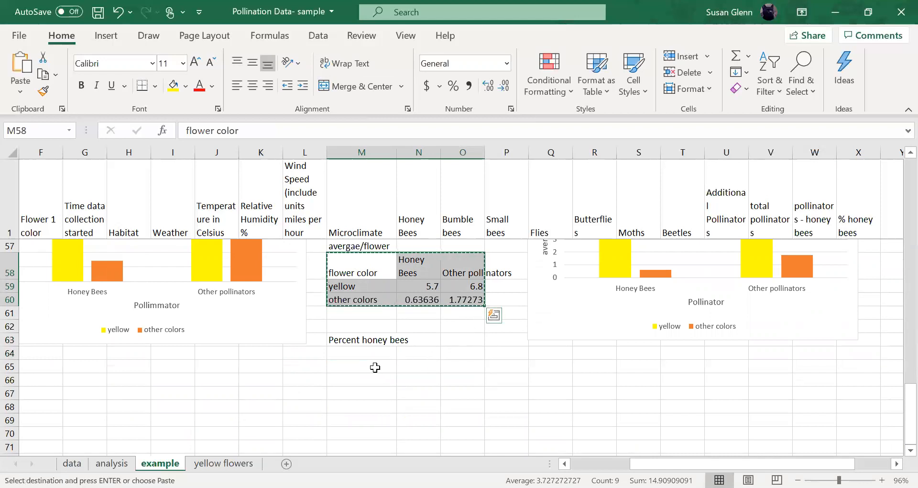
{"action": "left_click", "coordinate": [375, 367]}
{"action": "key", "text": "ctrl+v"}
Step: Put an outside border around the Total table in M51:O54 and wrap the text of its header row M52:O52
{"action": "scroll", "coordinate": [439, 332], "scroll_direction": "up", "scroll_amount": 1}
{"action": "scroll", "coordinate": [439, 332], "scroll_direction": "up", "scroll_amount": 2}
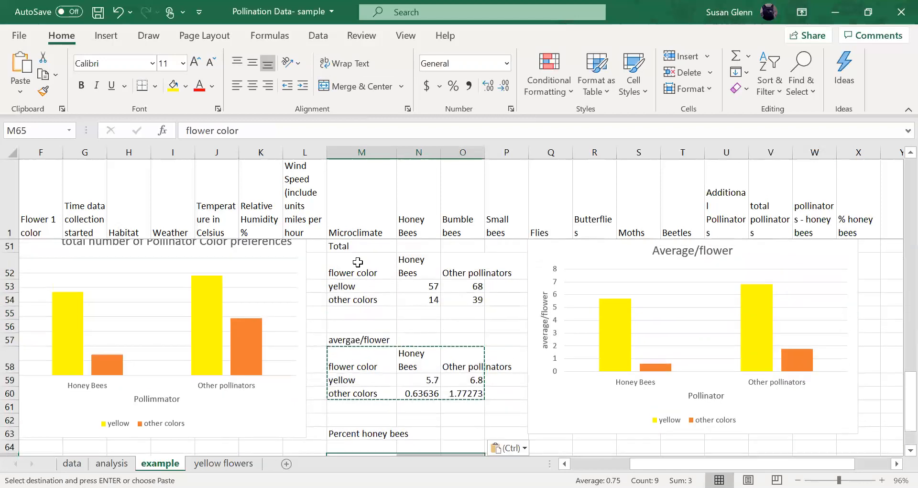
{"action": "left_click_drag", "start_coordinate": [346, 245], "coordinate": [465, 302]}
{"action": "left_click", "coordinate": [341, 272]}
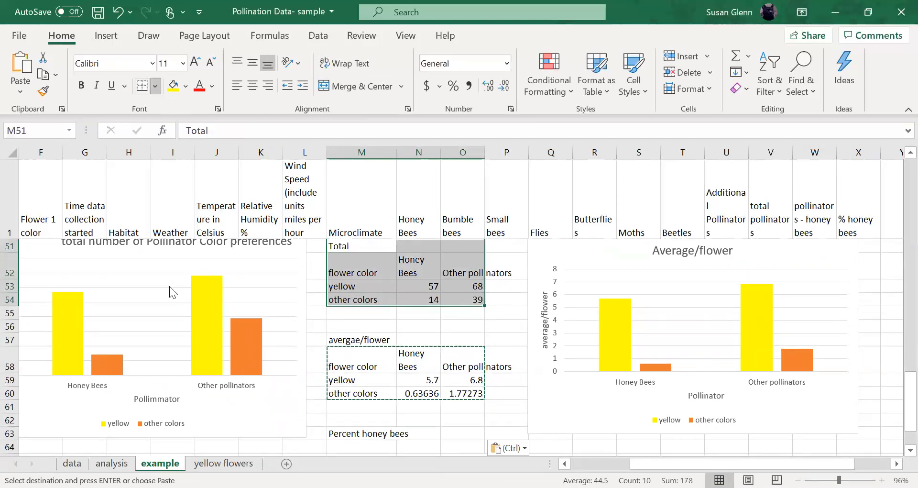
{"action": "key", "text": "Escape"}
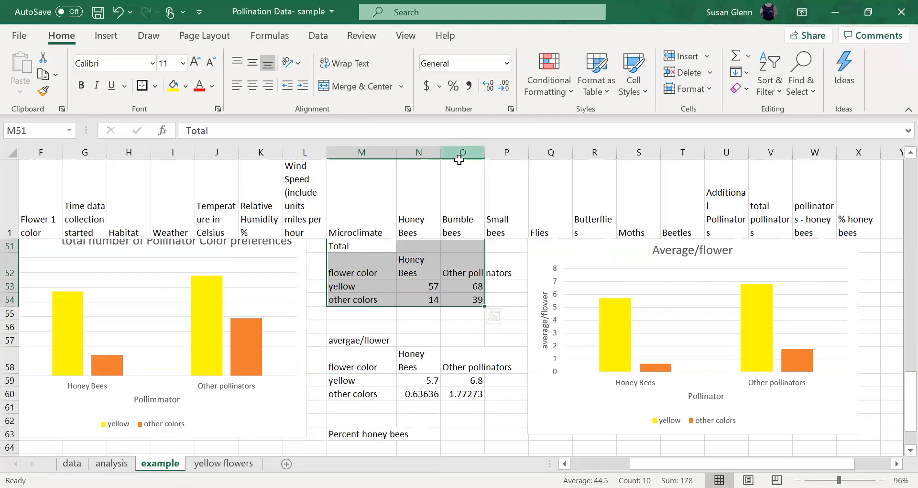
{"action": "left_click_drag", "start_coordinate": [353, 270], "coordinate": [448, 270]}
{"action": "left_click", "coordinate": [337, 63]}
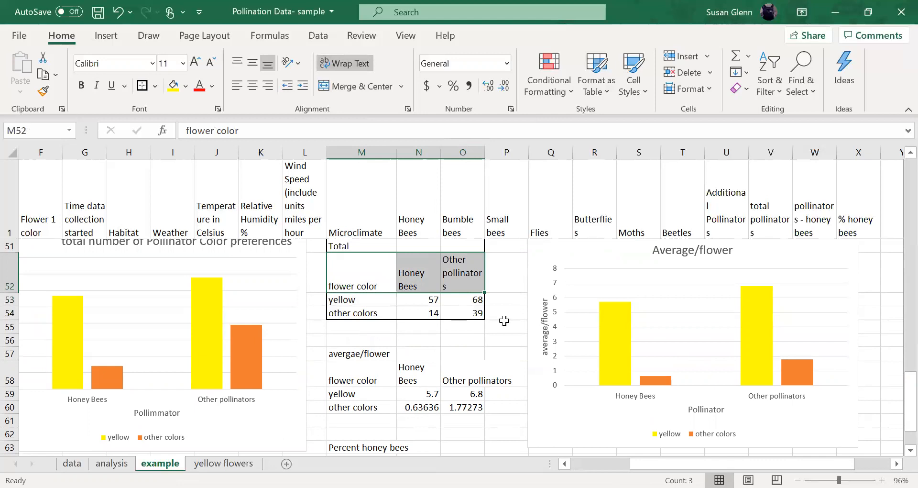
Step: Wrap the text of the average-per-flower header row M58:O58 and put an outside border around the table in M57:O60
{"action": "left_click_drag", "start_coordinate": [363, 380], "coordinate": [456, 375]}
{"action": "left_click", "coordinate": [344, 63]}
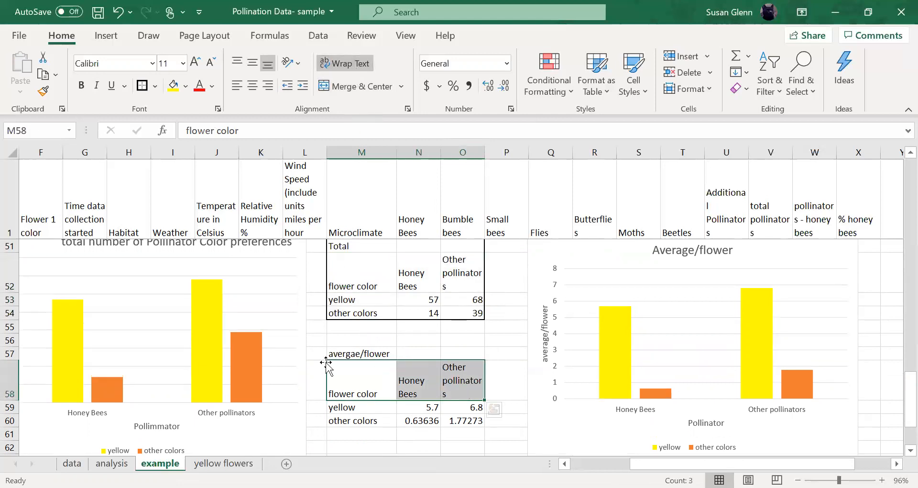
{"action": "scroll", "coordinate": [495, 356], "scroll_direction": "down", "scroll_amount": 1}
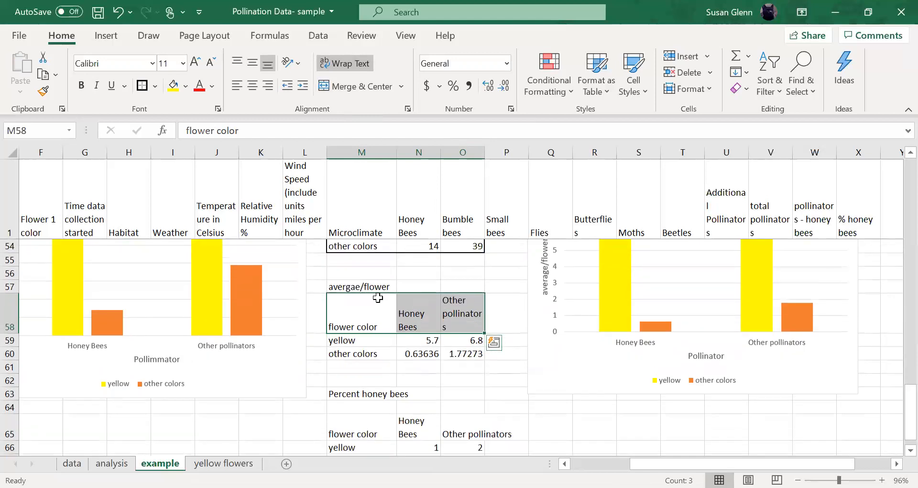
{"action": "left_click_drag", "start_coordinate": [366, 289], "coordinate": [478, 351]}
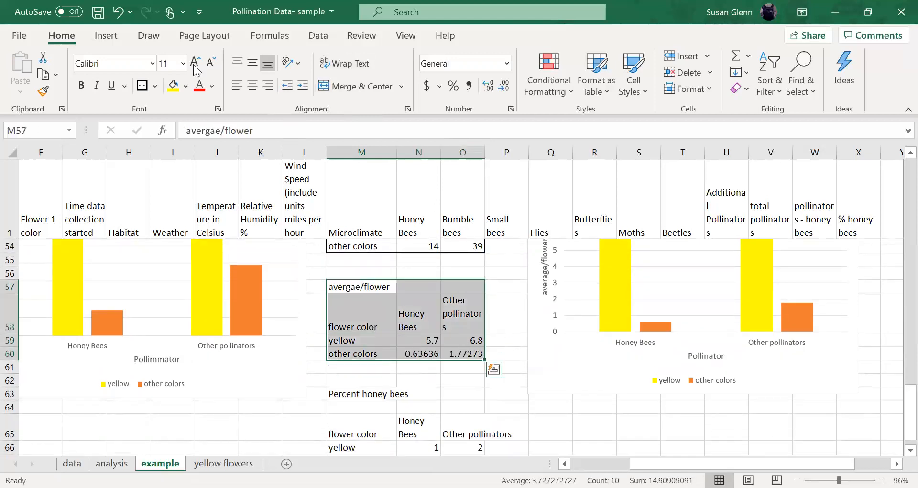
{"action": "left_click", "coordinate": [142, 85]}
{"action": "left_click", "coordinate": [495, 311]}
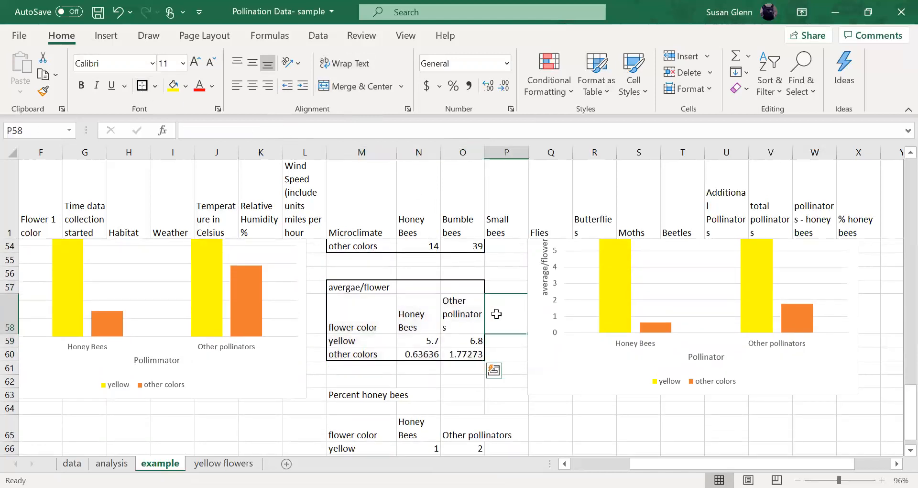
Step: Wrap the Other pollinators header in O65 and autofit the width of column O
{"action": "scroll", "coordinate": [498, 313], "scroll_direction": "down", "scroll_amount": 1}
{"action": "scroll", "coordinate": [359, 286], "scroll_direction": "down", "scroll_amount": 1}
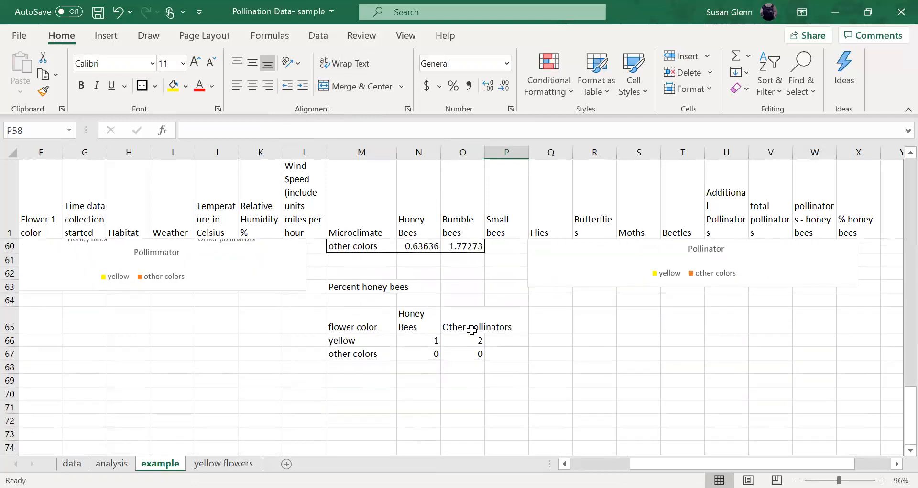
{"action": "left_click", "coordinate": [472, 329]}
{"action": "left_click", "coordinate": [345, 63]}
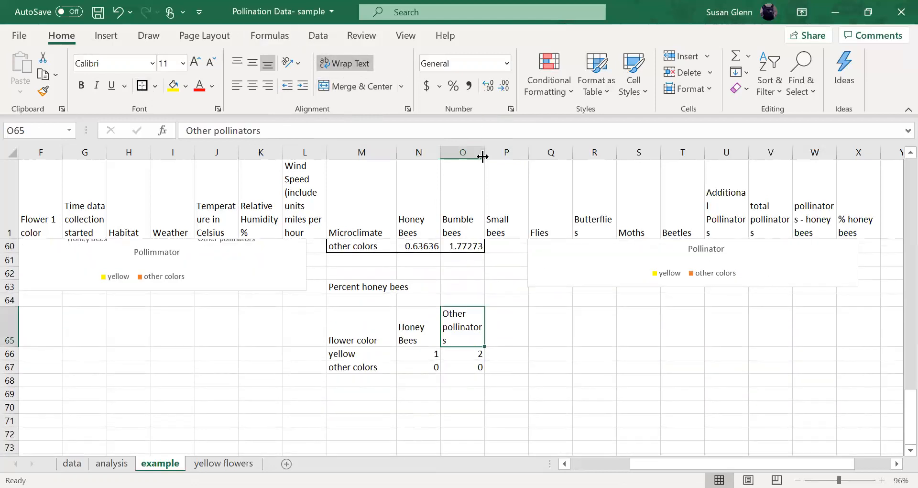
{"action": "double_click", "coordinate": [482, 153]}
Step: Put an outside border around the Percent honey bees table in M63:O67
{"action": "left_click_drag", "start_coordinate": [356, 326], "coordinate": [456, 368]}
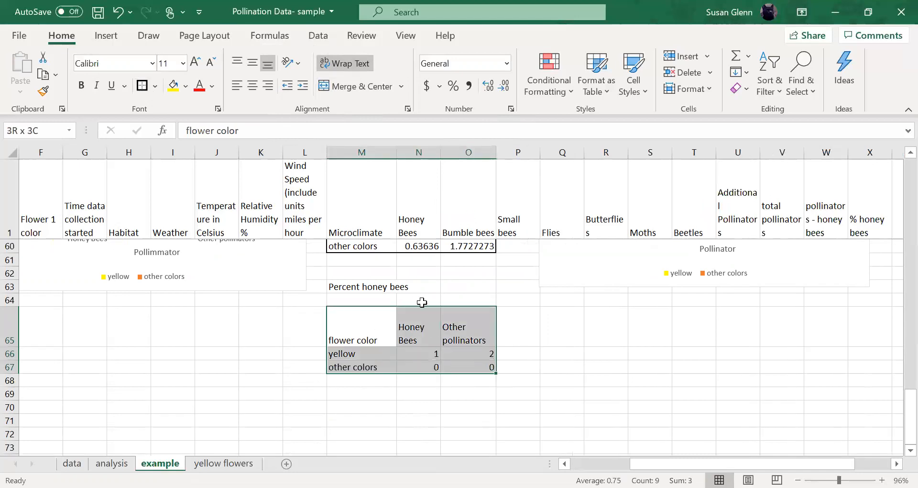
{"action": "left_click_drag", "start_coordinate": [343, 288], "coordinate": [478, 366]}
{"action": "left_click", "coordinate": [142, 86]}
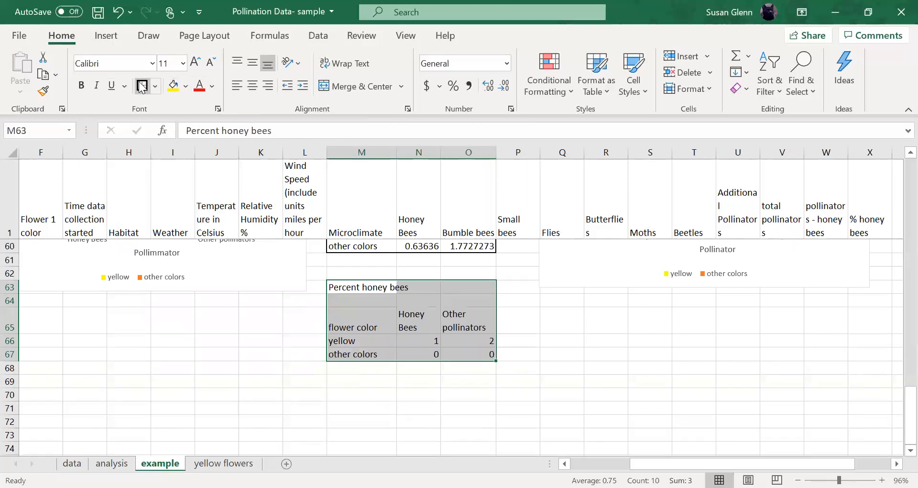
{"action": "left_click", "coordinate": [573, 369]}
Step: Link the yellow Honey Bees cell N66 to the yellow % honey bees average with =X34
{"action": "left_click", "coordinate": [431, 340]}
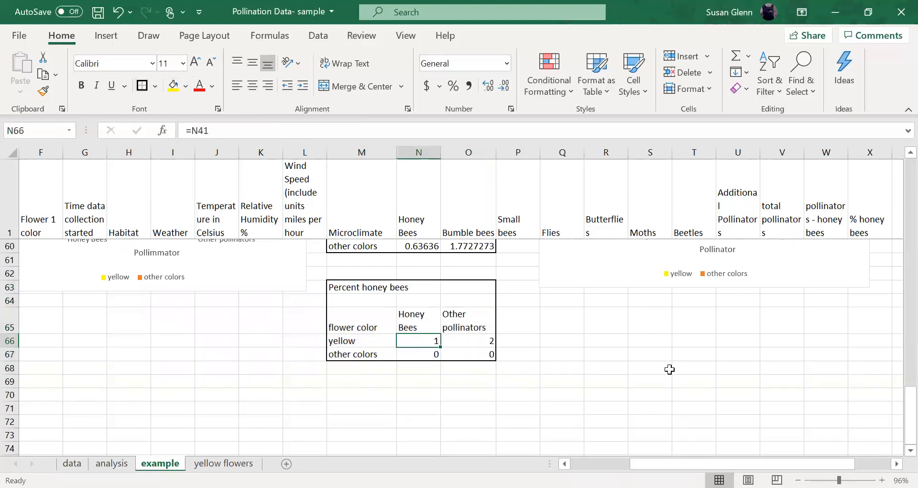
{"action": "scroll", "coordinate": [714, 406], "scroll_direction": "up", "scroll_amount": 2}
{"action": "type", "text": "="}
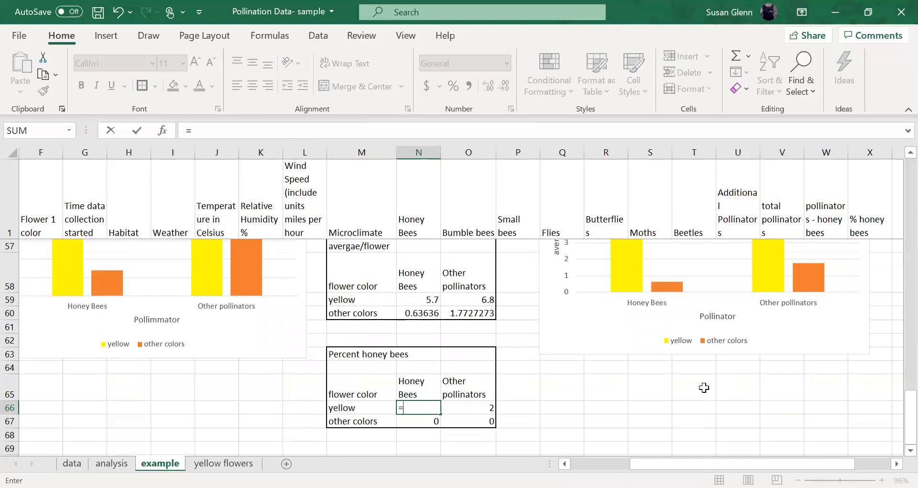
{"action": "scroll", "coordinate": [623, 402], "scroll_direction": "up", "scroll_amount": 1}
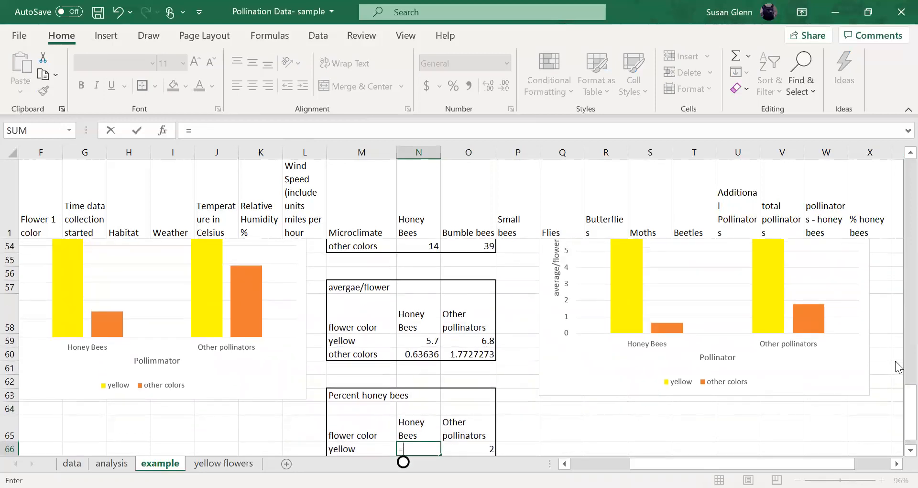
{"action": "scroll", "coordinate": [499, 398], "scroll_direction": "down", "scroll_amount": 1}
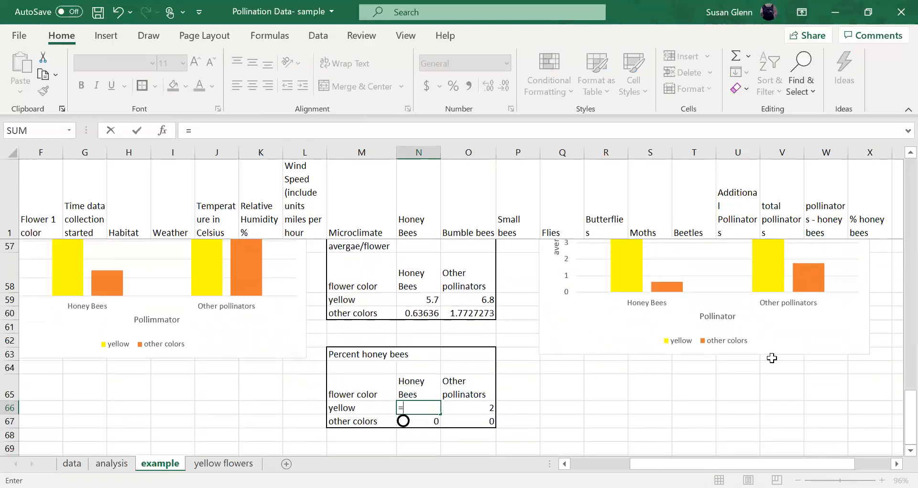
{"action": "scroll", "coordinate": [772, 358], "scroll_direction": "up", "scroll_amount": 7}
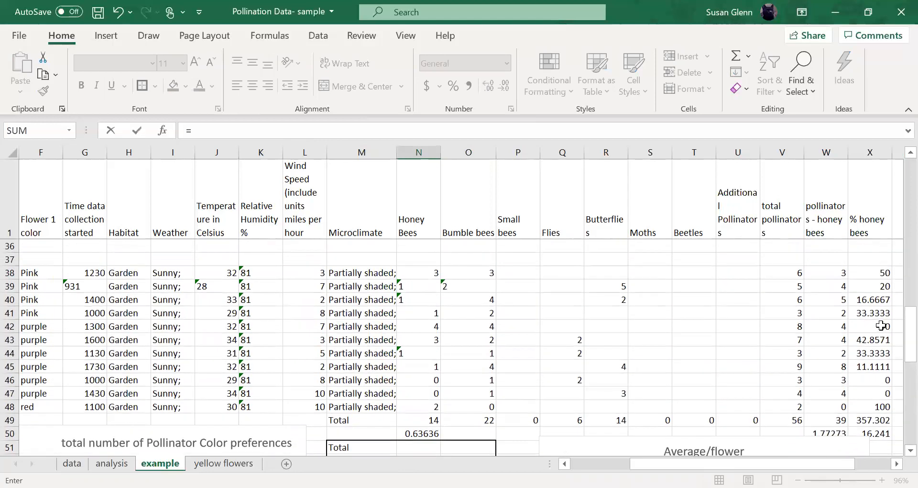
{"action": "scroll", "coordinate": [880, 325], "scroll_direction": "up", "scroll_amount": 2}
{"action": "left_click", "coordinate": [881, 301]}
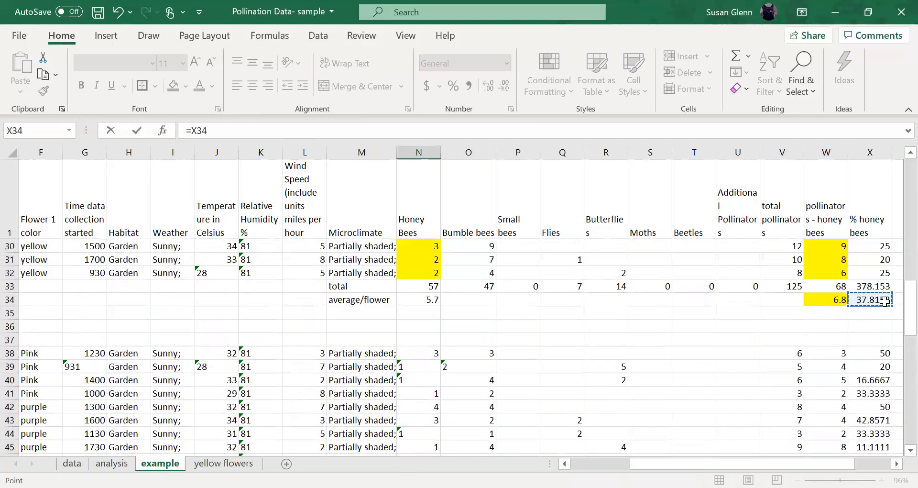
{"action": "key", "text": "Return"}
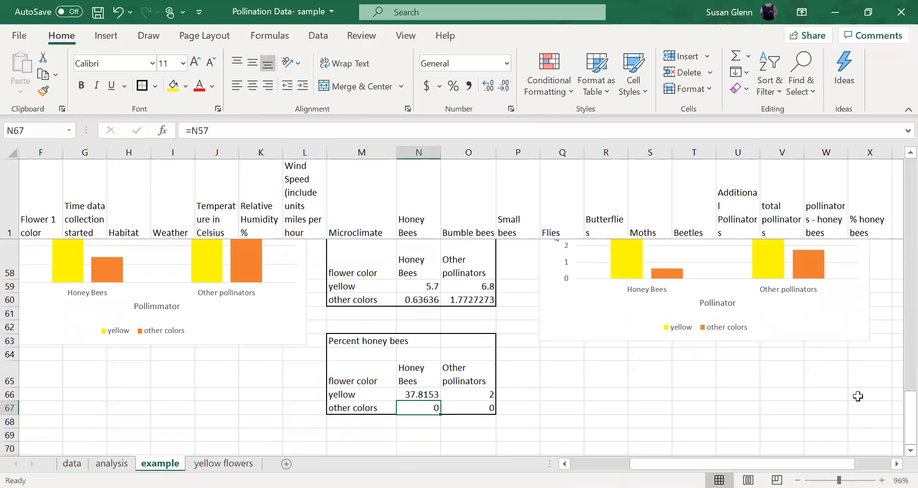
Step: Link the other-colors Honey Bees cell N67 to the other-colors % honey bees average in X50
{"action": "type", "text": "="}
{"action": "scroll", "coordinate": [856, 393], "scroll_direction": "up", "scroll_amount": 5}
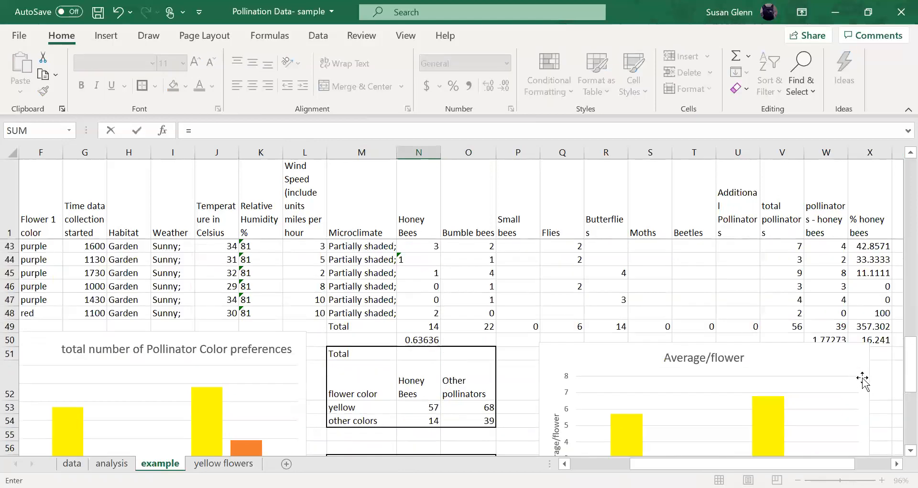
{"action": "left_click", "coordinate": [883, 340]}
{"action": "key", "text": "Return"}
Step: Delete the Other pollinators cells O63:O67 from the Percent honey bees table, shifting cells left
{"action": "scroll", "coordinate": [844, 357], "scroll_direction": "down", "scroll_amount": 2}
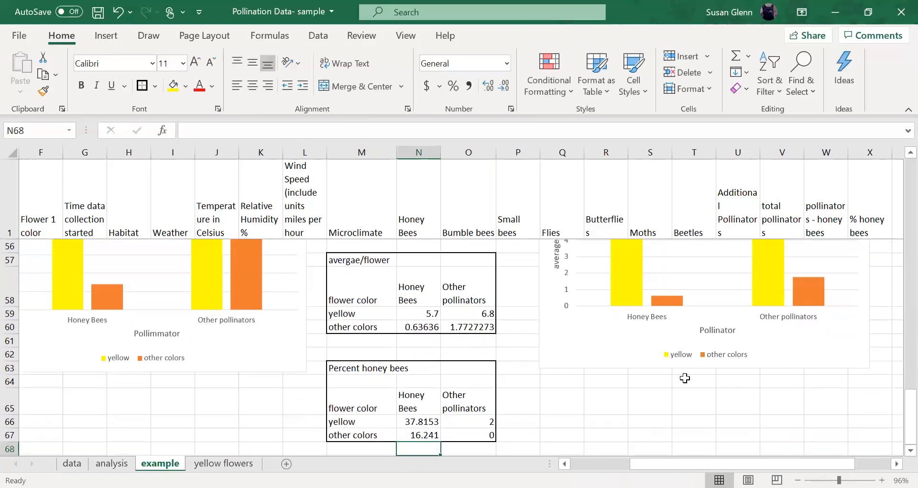
{"action": "left_click_drag", "start_coordinate": [482, 257], "coordinate": [476, 326]}
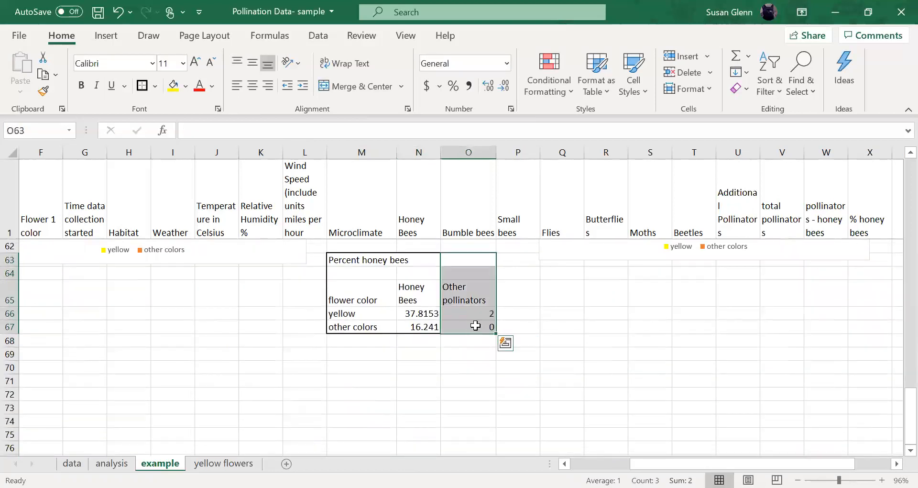
{"action": "right_click", "coordinate": [475, 325]}
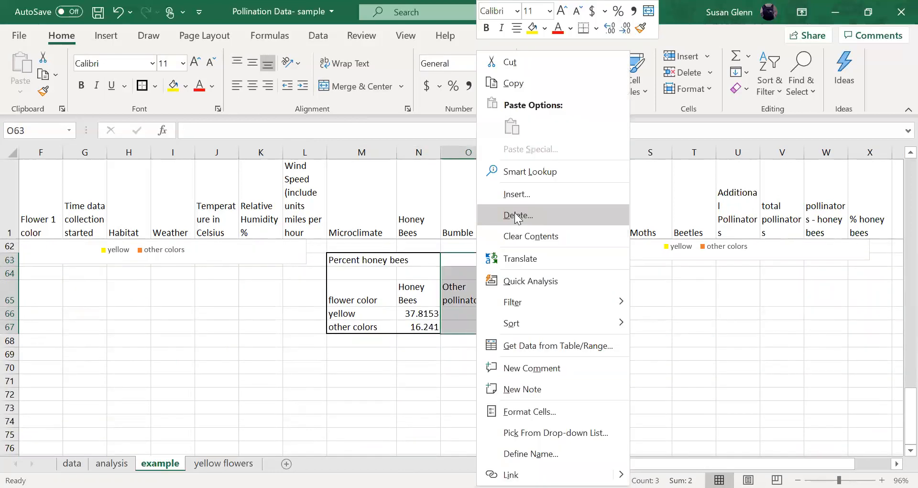
{"action": "left_click", "coordinate": [517, 215]}
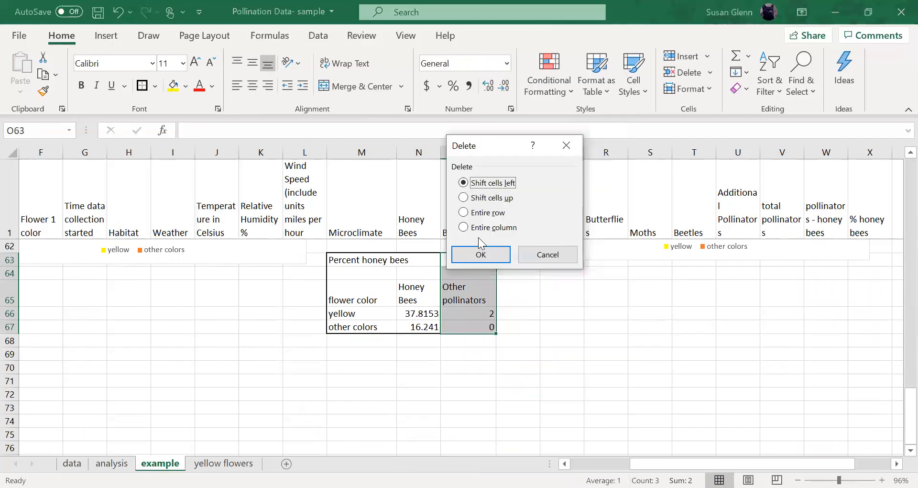
{"action": "key", "text": "Return"}
{"action": "left_click", "coordinate": [549, 340]}
Step: Insert a clustered column chart from the percent honey bees data in M65:N67
{"action": "left_click_drag", "start_coordinate": [352, 294], "coordinate": [408, 328]}
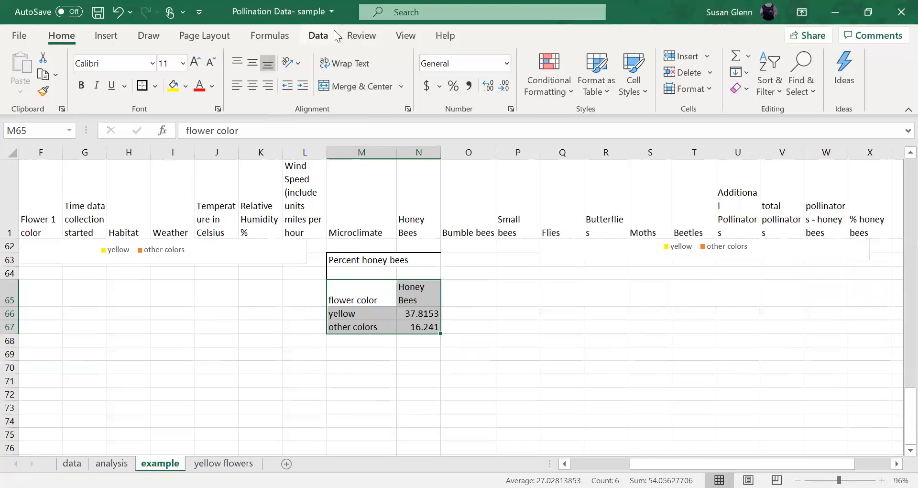
{"action": "left_click", "coordinate": [318, 36]}
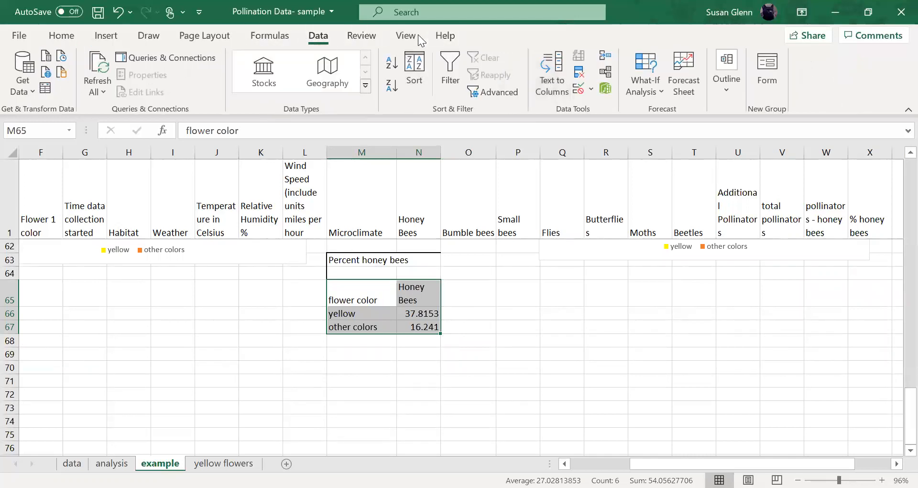
{"action": "left_click", "coordinate": [106, 35]}
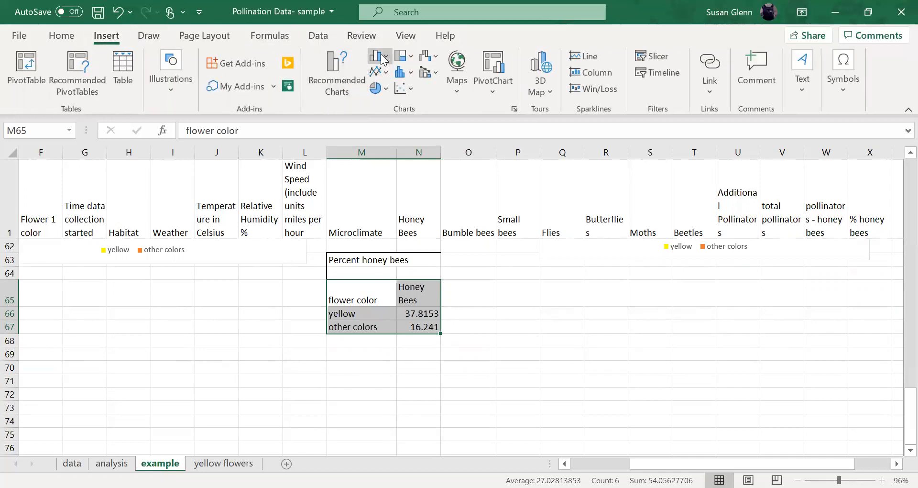
{"action": "left_click", "coordinate": [384, 92]}
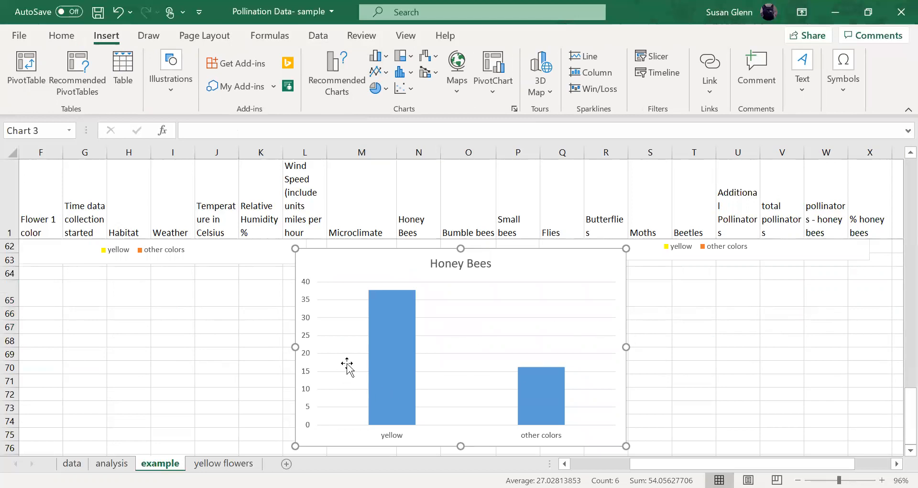
Step: Change the new chart's title to "% Honey Bees"
{"action": "mouse_move", "coordinate": [557, 406]}
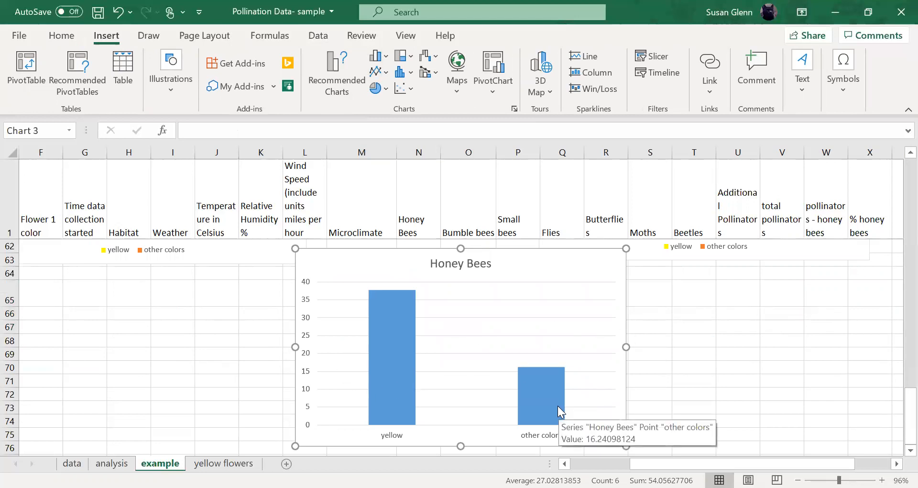
{"action": "double_click", "coordinate": [431, 265]}
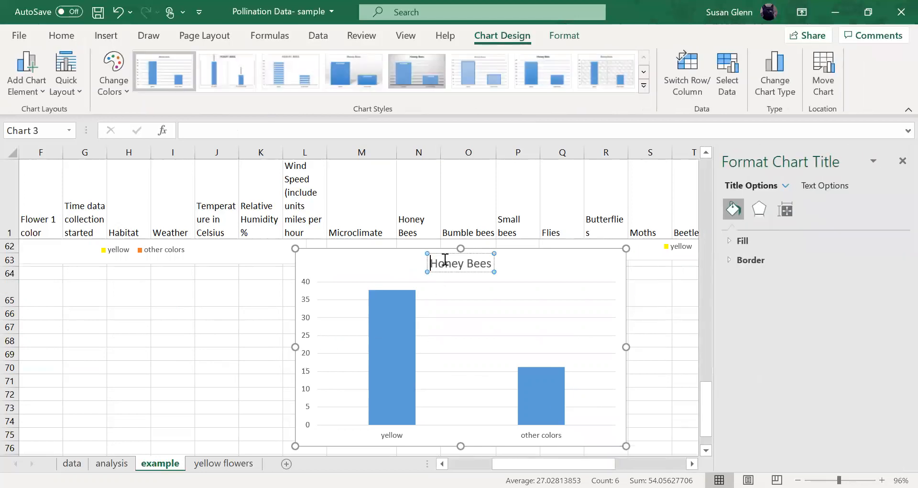
{"action": "type", "text": "%"}
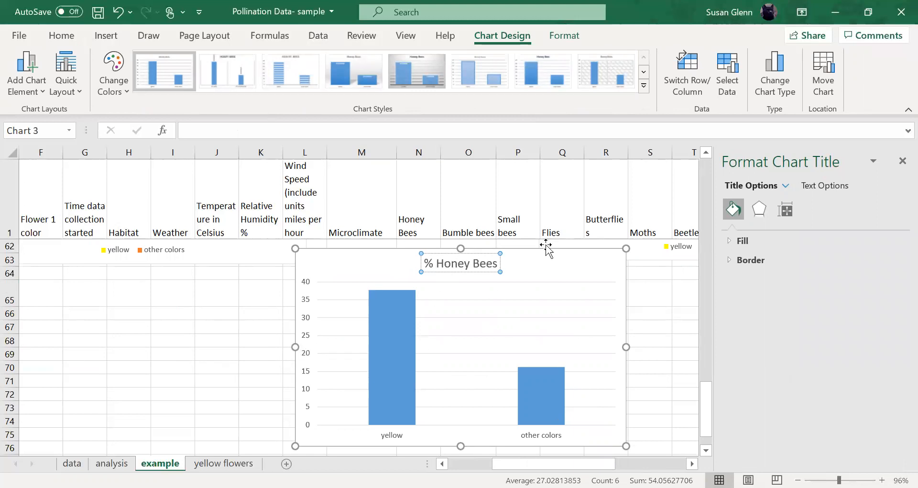
{"action": "left_click", "coordinate": [678, 288]}
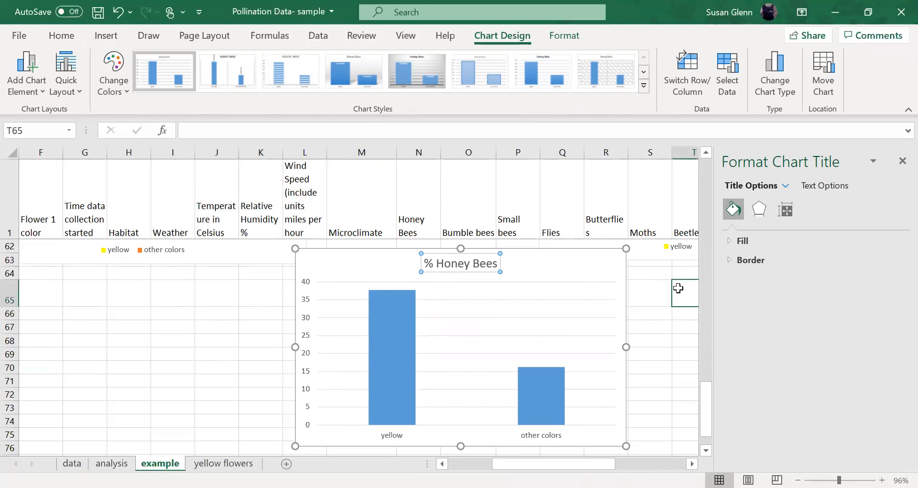
Step: Add axis titles to the % Honey Bees chart
{"action": "left_click", "coordinate": [620, 268]}
{"action": "left_click", "coordinate": [644, 258]}
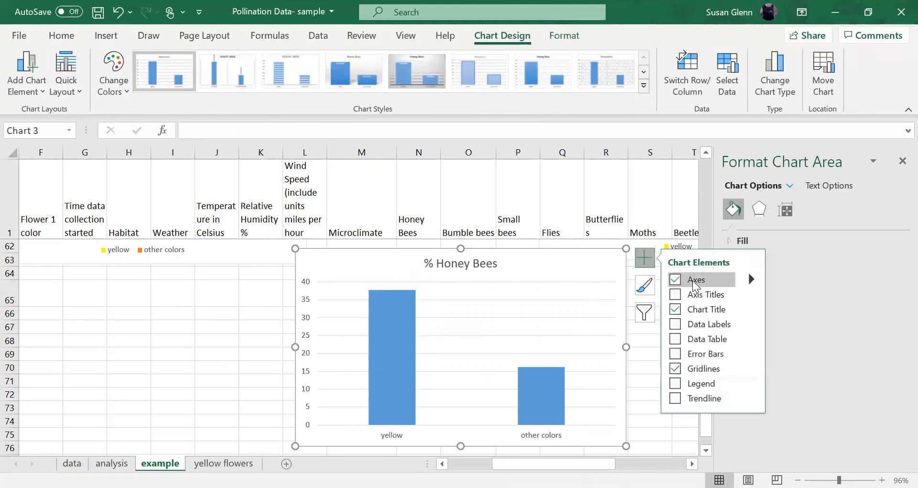
{"action": "left_click", "coordinate": [693, 294]}
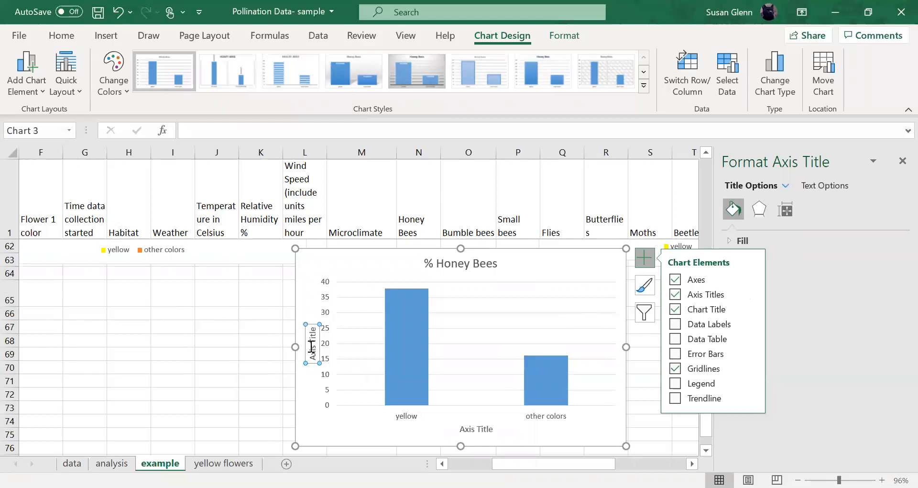
Step: Set the chart's vertical axis title to "percent honey bees/flower"
{"action": "left_click", "coordinate": [311, 344]}
{"action": "double_click", "coordinate": [313, 352]}
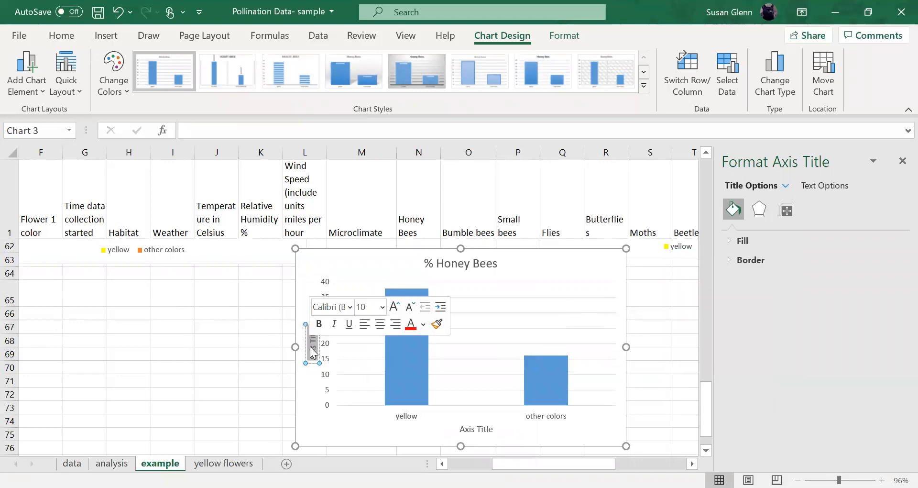
{"action": "type", "text": "perc"}
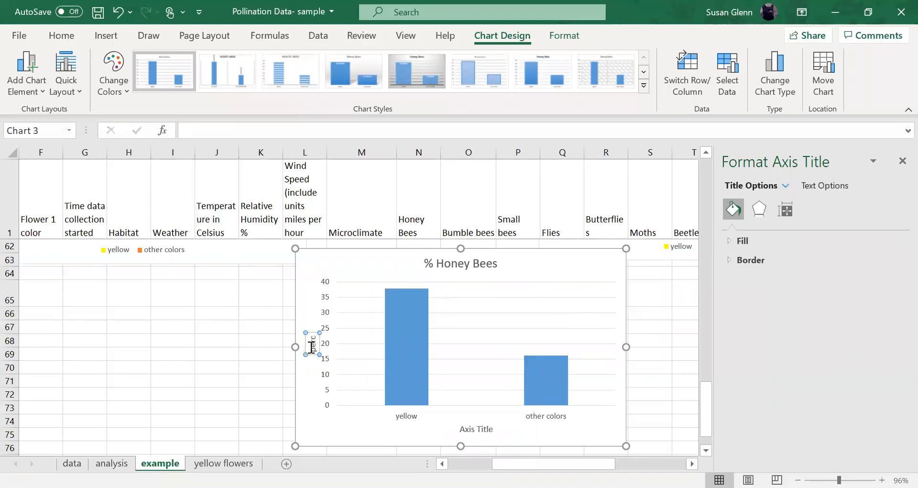
{"action": "type", "text": "ent honey bee"}
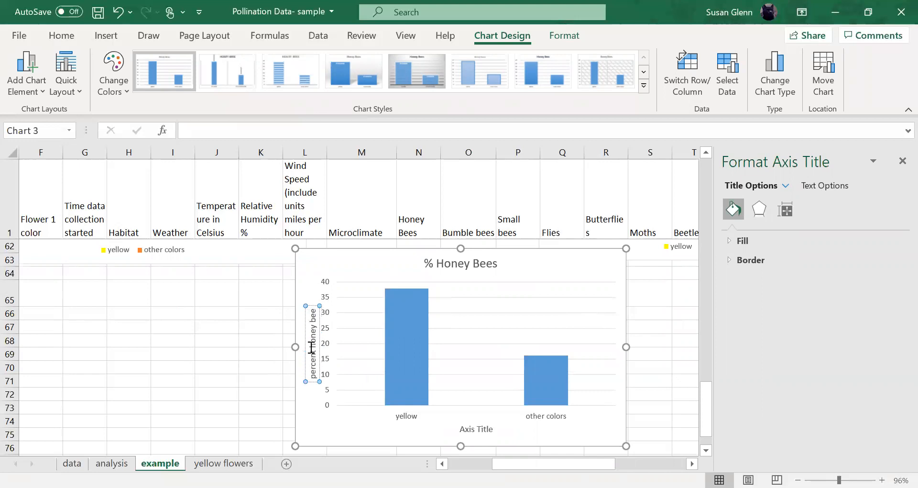
{"action": "type", "text": "s/flower"}
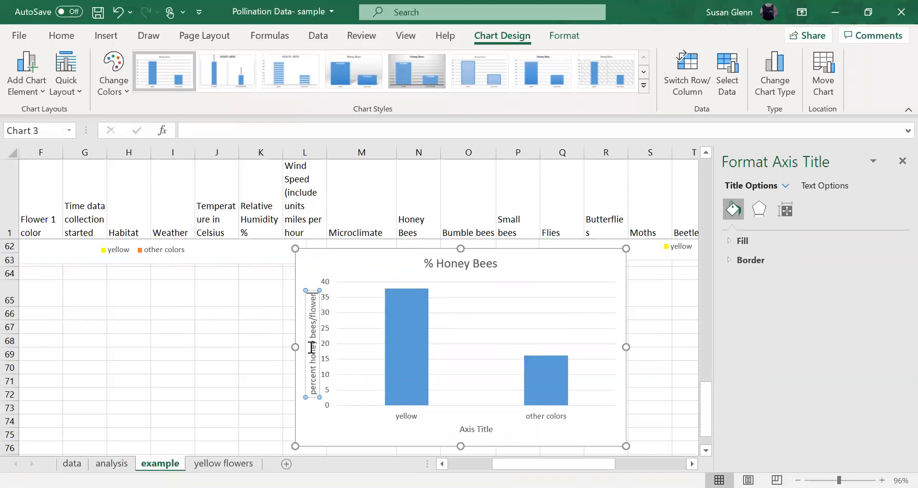
{"action": "key", "text": "Return"}
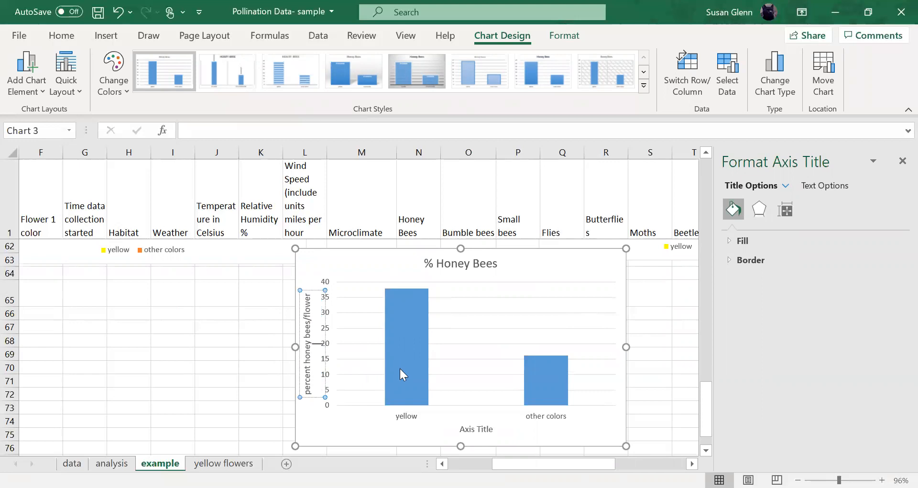
Step: Set the horizontal axis title of the % Honey Bees chart to "flower color"
{"action": "left_click", "coordinate": [473, 429]}
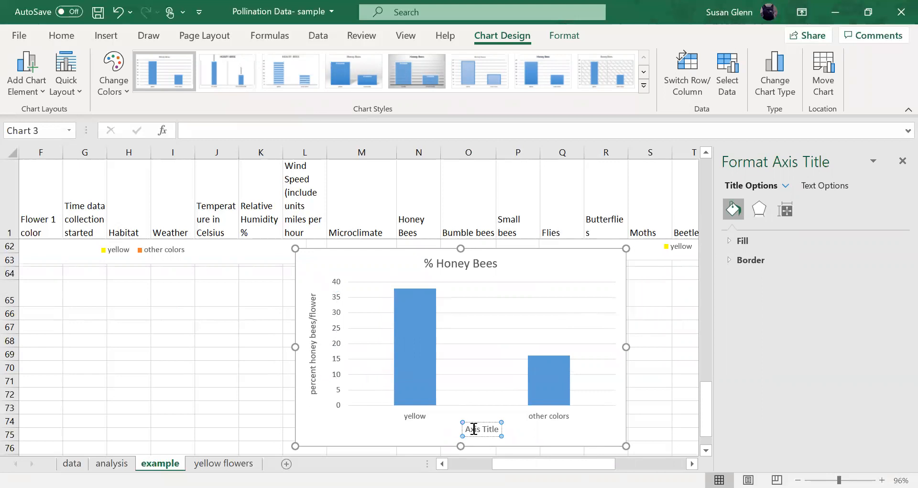
{"action": "triple_click", "coordinate": [473, 429]}
{"action": "type", "text": "flower color"}
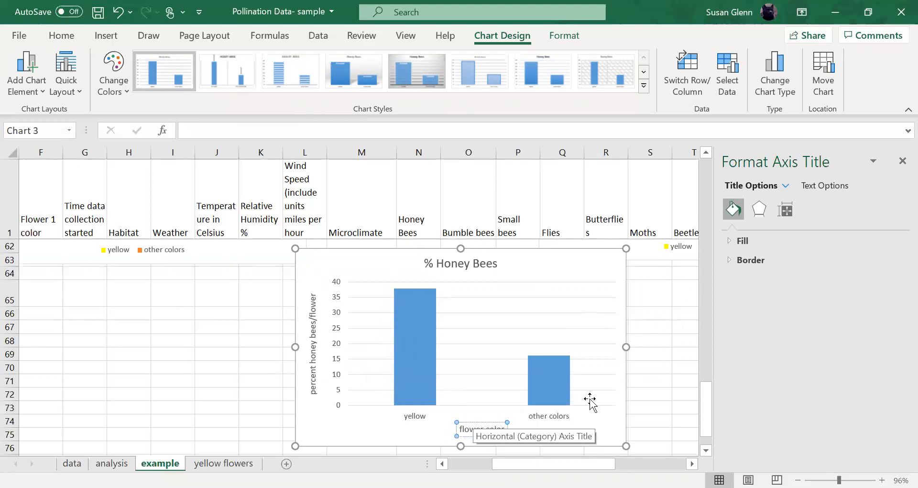
{"action": "left_click", "coordinate": [419, 349]}
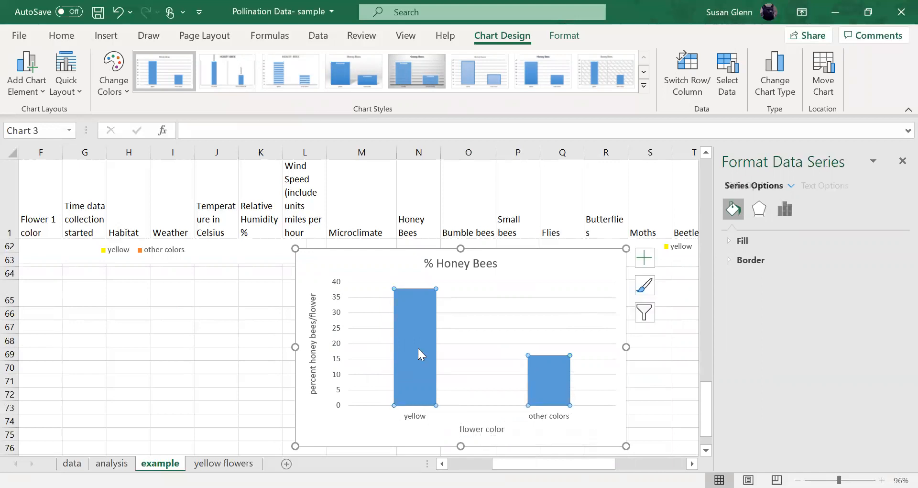
{"action": "left_click", "coordinate": [407, 433]}
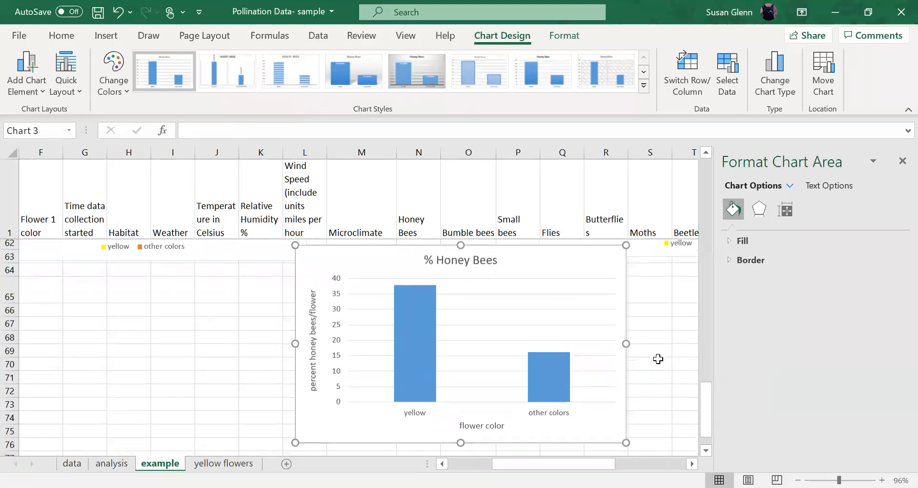
Step: Look over the summary tables, charts and the flower records grouped by color on the example sheet
{"action": "scroll", "coordinate": [641, 382], "scroll_direction": "up", "scroll_amount": 12}
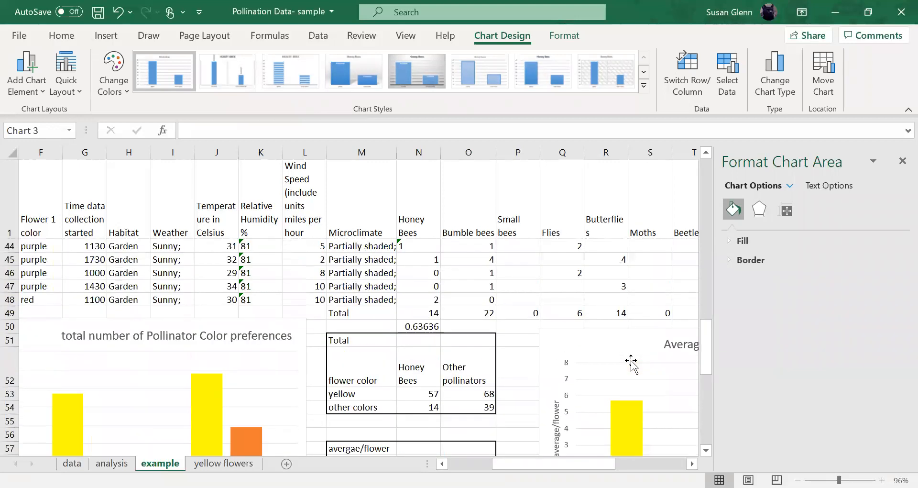
{"action": "scroll", "coordinate": [627, 348], "scroll_direction": "down", "scroll_amount": 7}
{"action": "scroll", "coordinate": [627, 341], "scroll_direction": "up", "scroll_amount": 15}
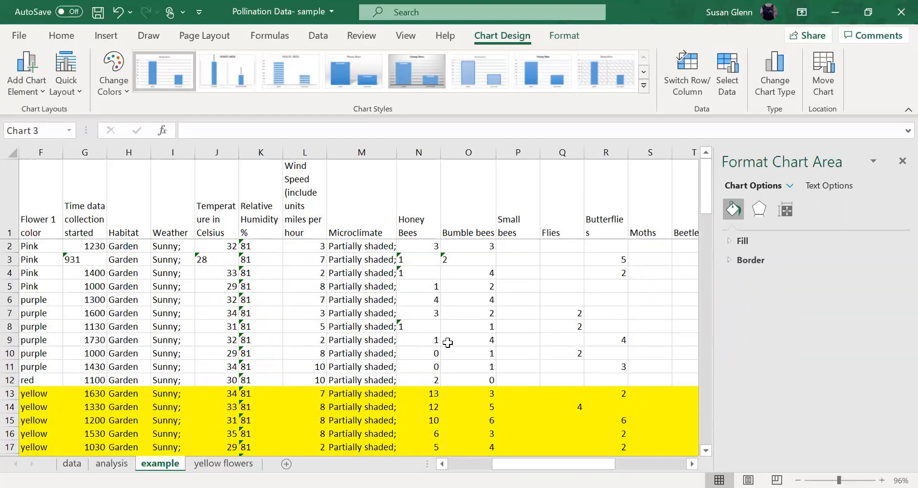
{"action": "scroll", "coordinate": [447, 342], "scroll_direction": "down", "scroll_amount": 3}
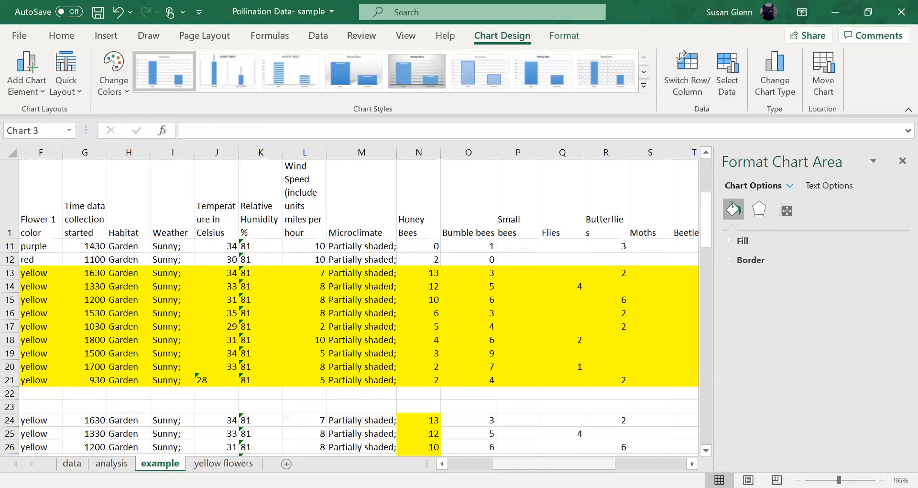
{"action": "scroll", "coordinate": [331, 376], "scroll_direction": "left", "scroll_amount": 5}
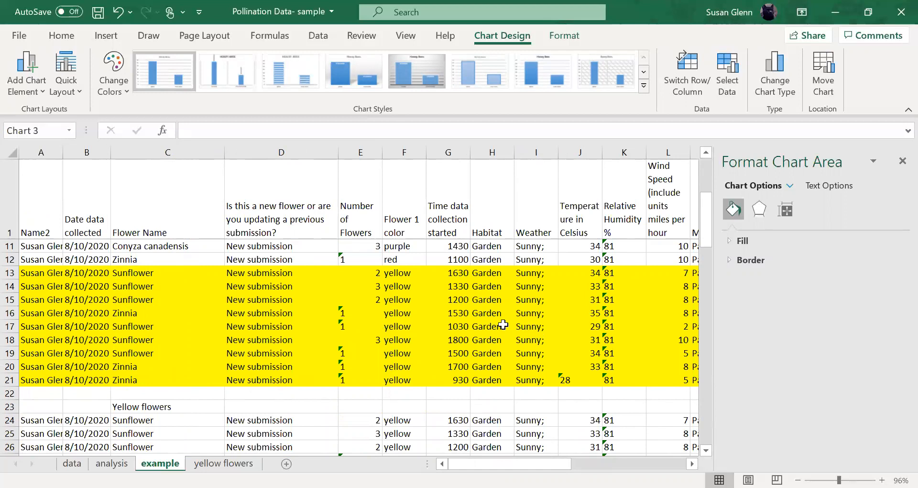
{"action": "scroll", "coordinate": [503, 325], "scroll_direction": "up", "scroll_amount": 3}
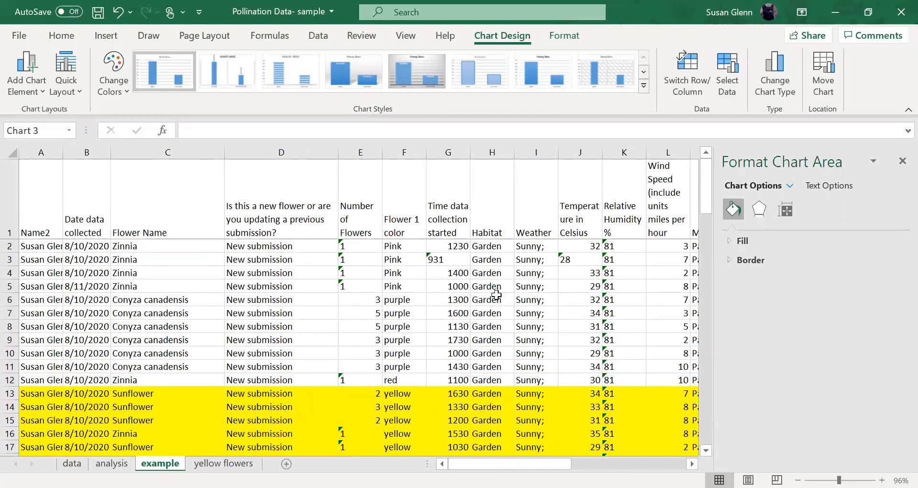
Step: Examine the collection time, weather, temperature, humidity, wind speed, microclimate and pollinator columns, and close the shape formatting options
{"action": "left_click", "coordinate": [408, 224]}
{"action": "left_click", "coordinate": [457, 194]}
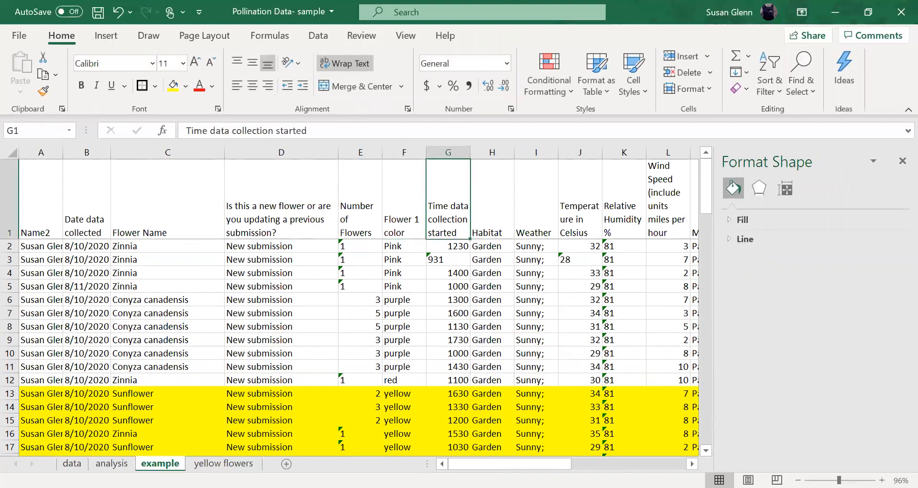
{"action": "scroll", "coordinate": [512, 400], "scroll_direction": "right", "scroll_amount": 4}
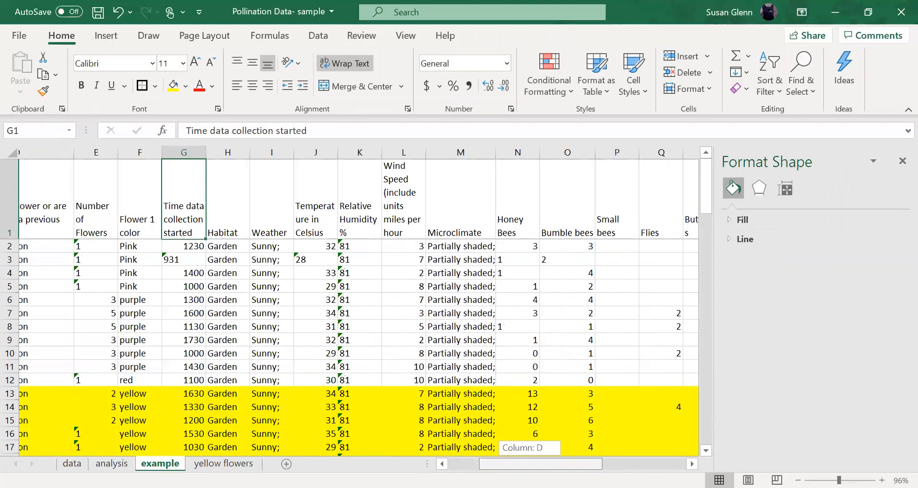
{"action": "left_click", "coordinate": [213, 214]}
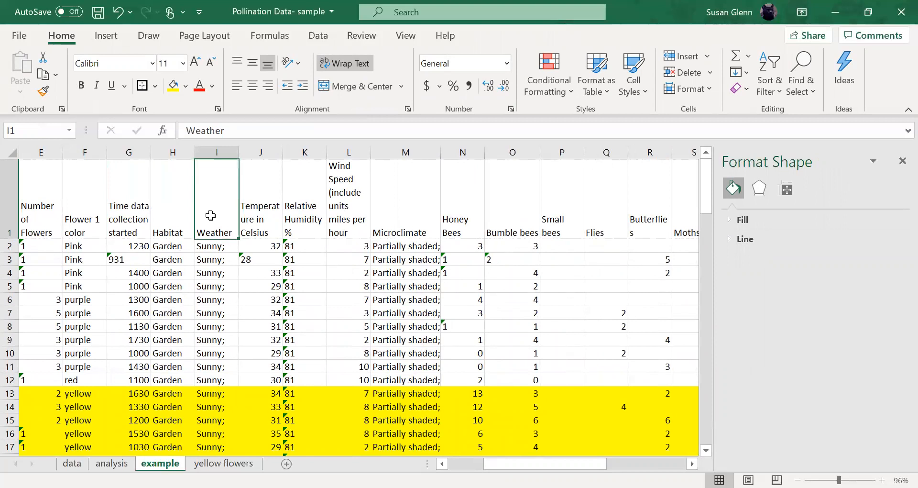
{"action": "left_click", "coordinate": [264, 221]}
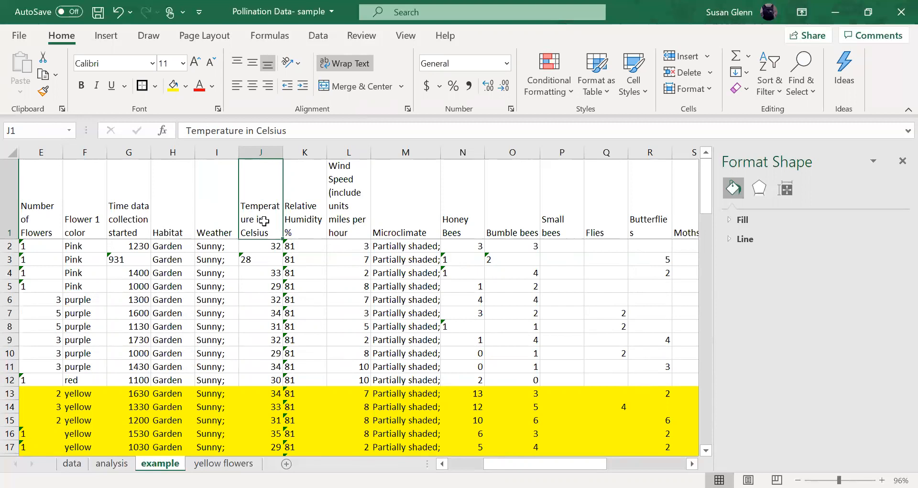
{"action": "left_click", "coordinate": [314, 215]}
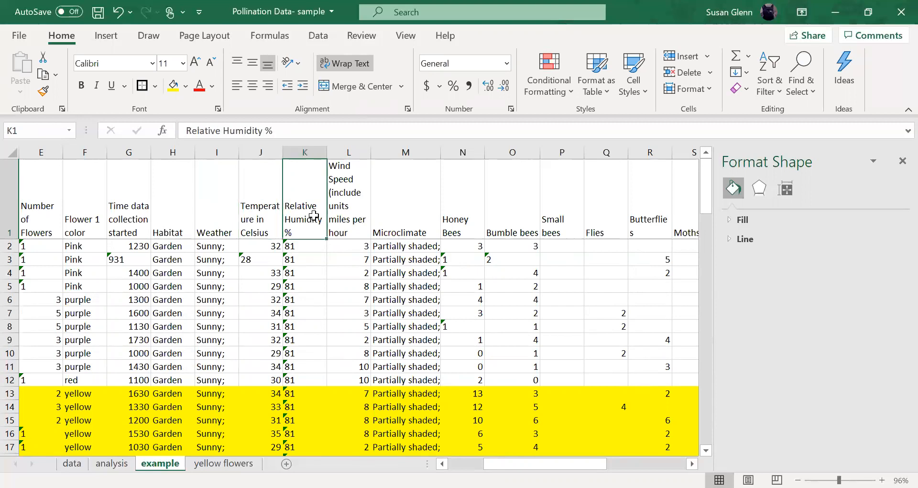
{"action": "left_click", "coordinate": [341, 209]}
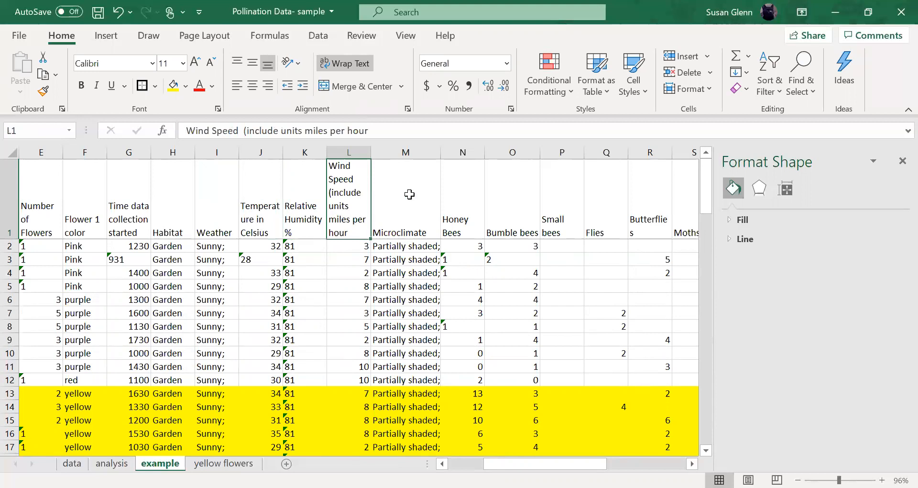
{"action": "left_click", "coordinate": [395, 208]}
{"action": "left_click", "coordinate": [572, 338]}
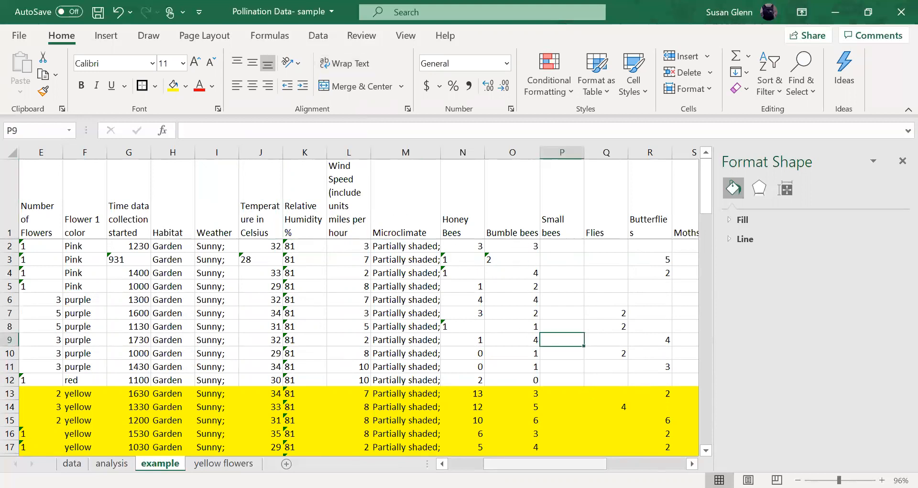
{"action": "scroll", "coordinate": [359, 306], "scroll_direction": "right", "scroll_amount": 3}
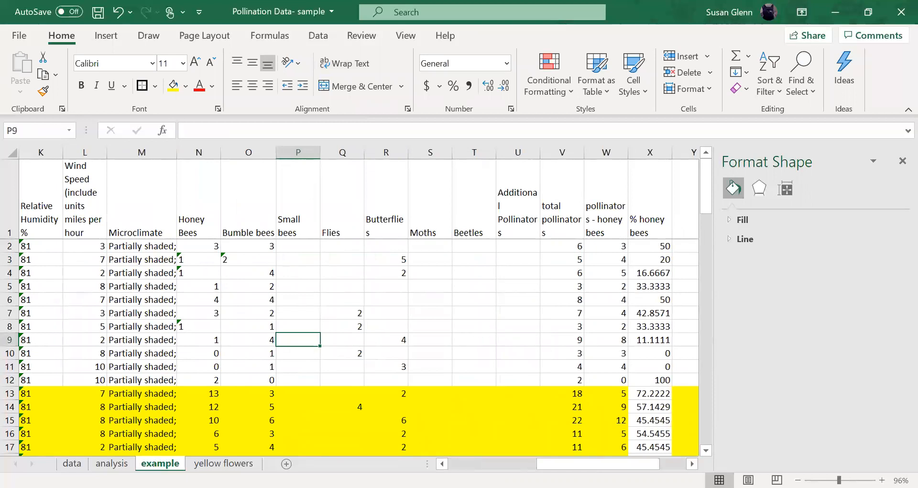
{"action": "scroll", "coordinate": [404, 315], "scroll_direction": "left", "scroll_amount": 5}
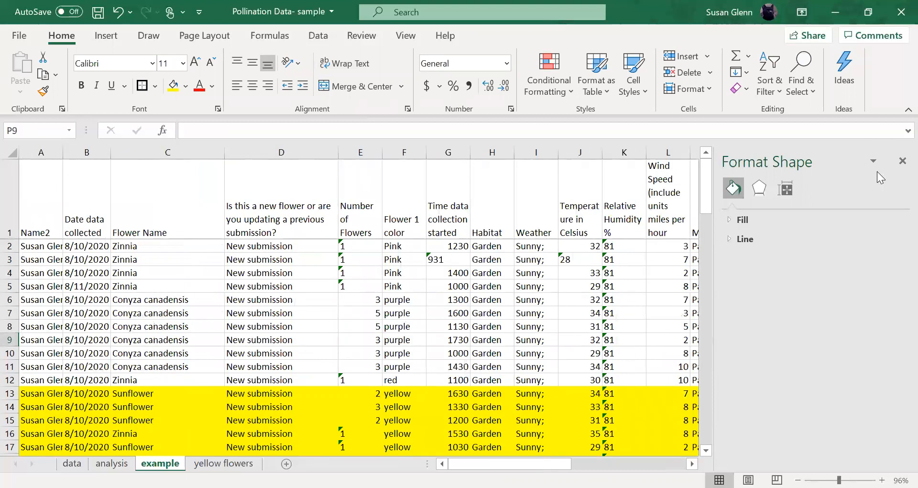
{"action": "left_click", "coordinate": [901, 162]}
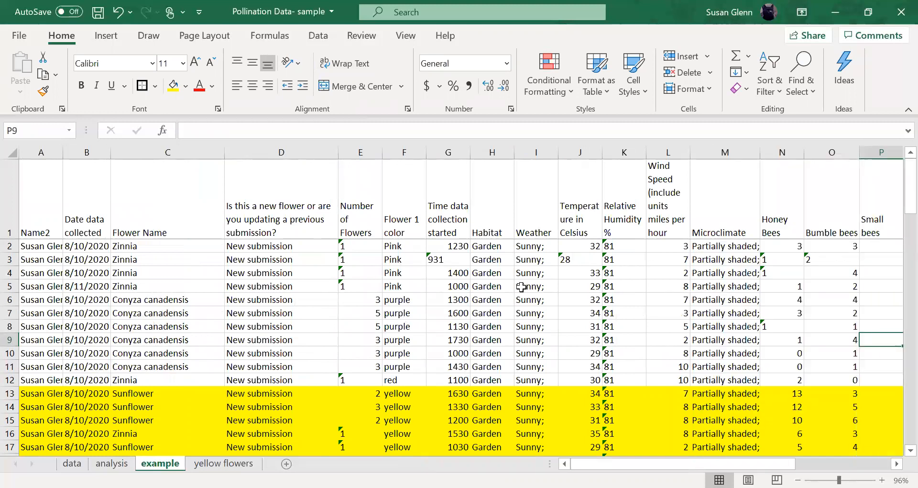